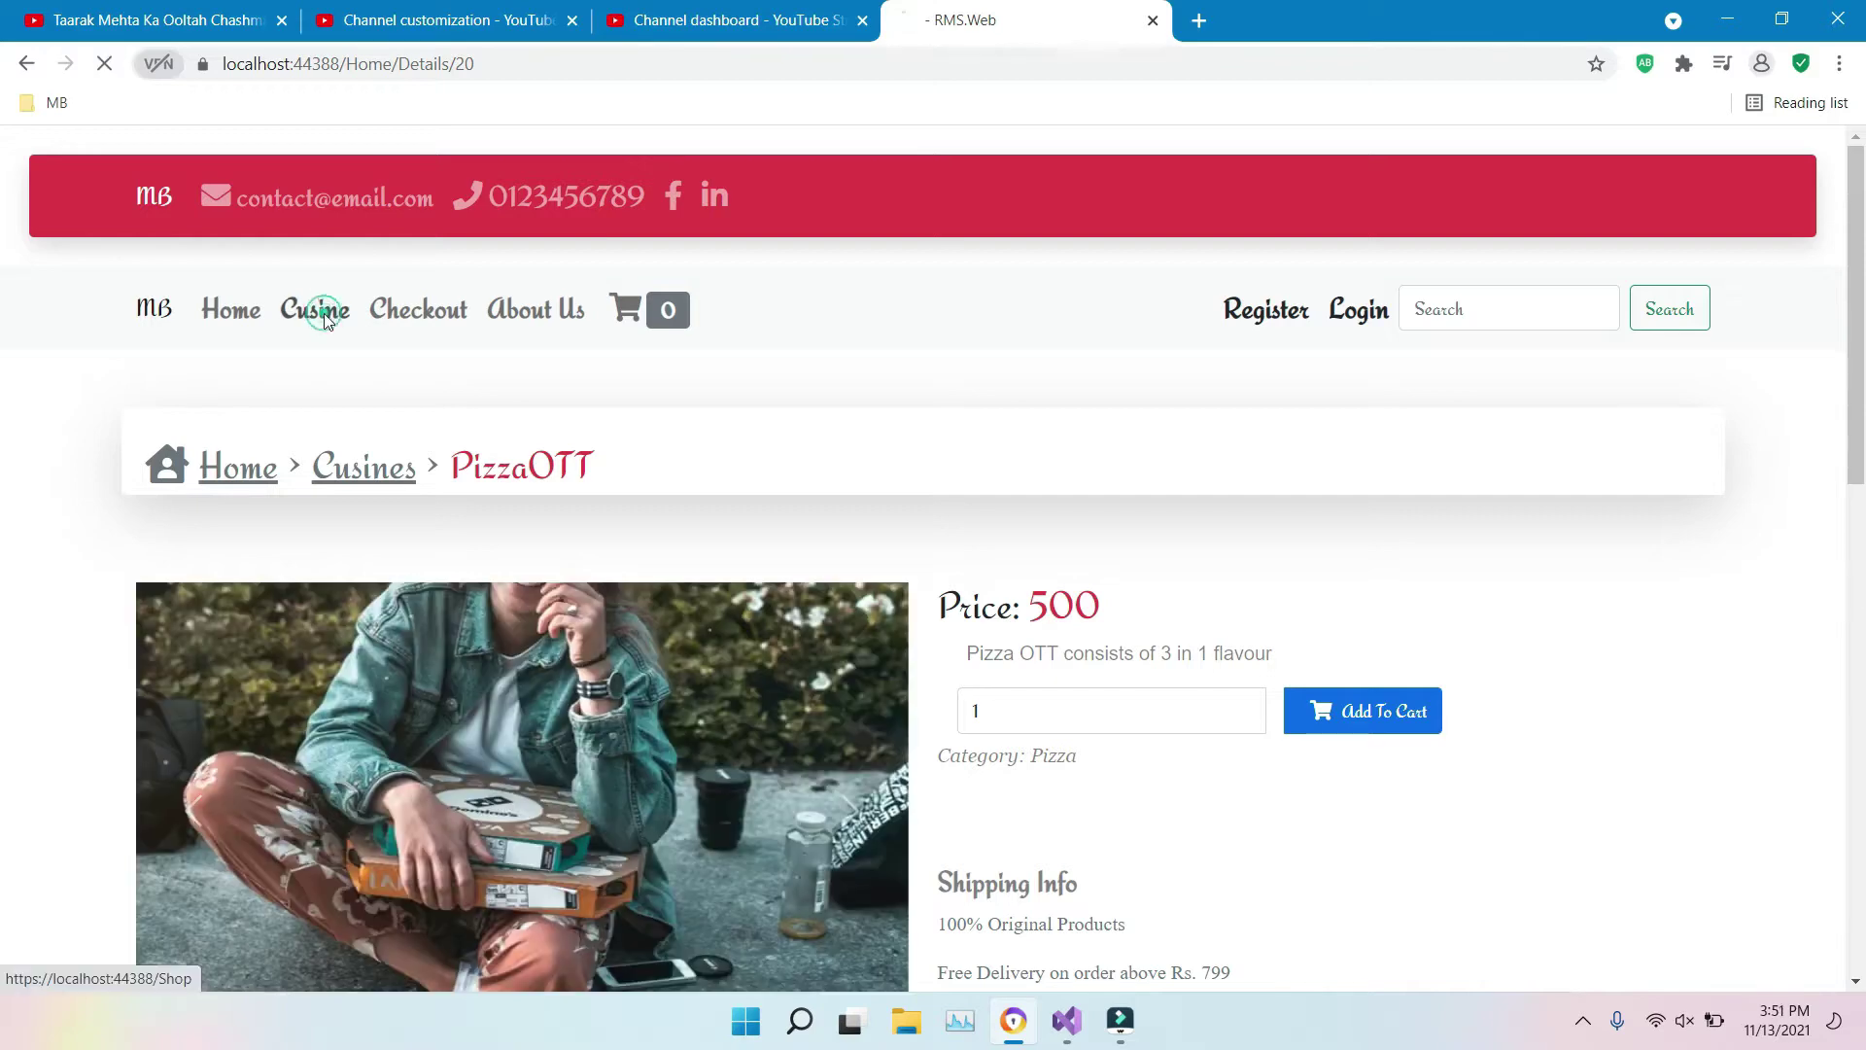
- Browse the restaurant site's cuisine listing and go to its second page
click(321, 311)
scroll(4, 632, down, 10)
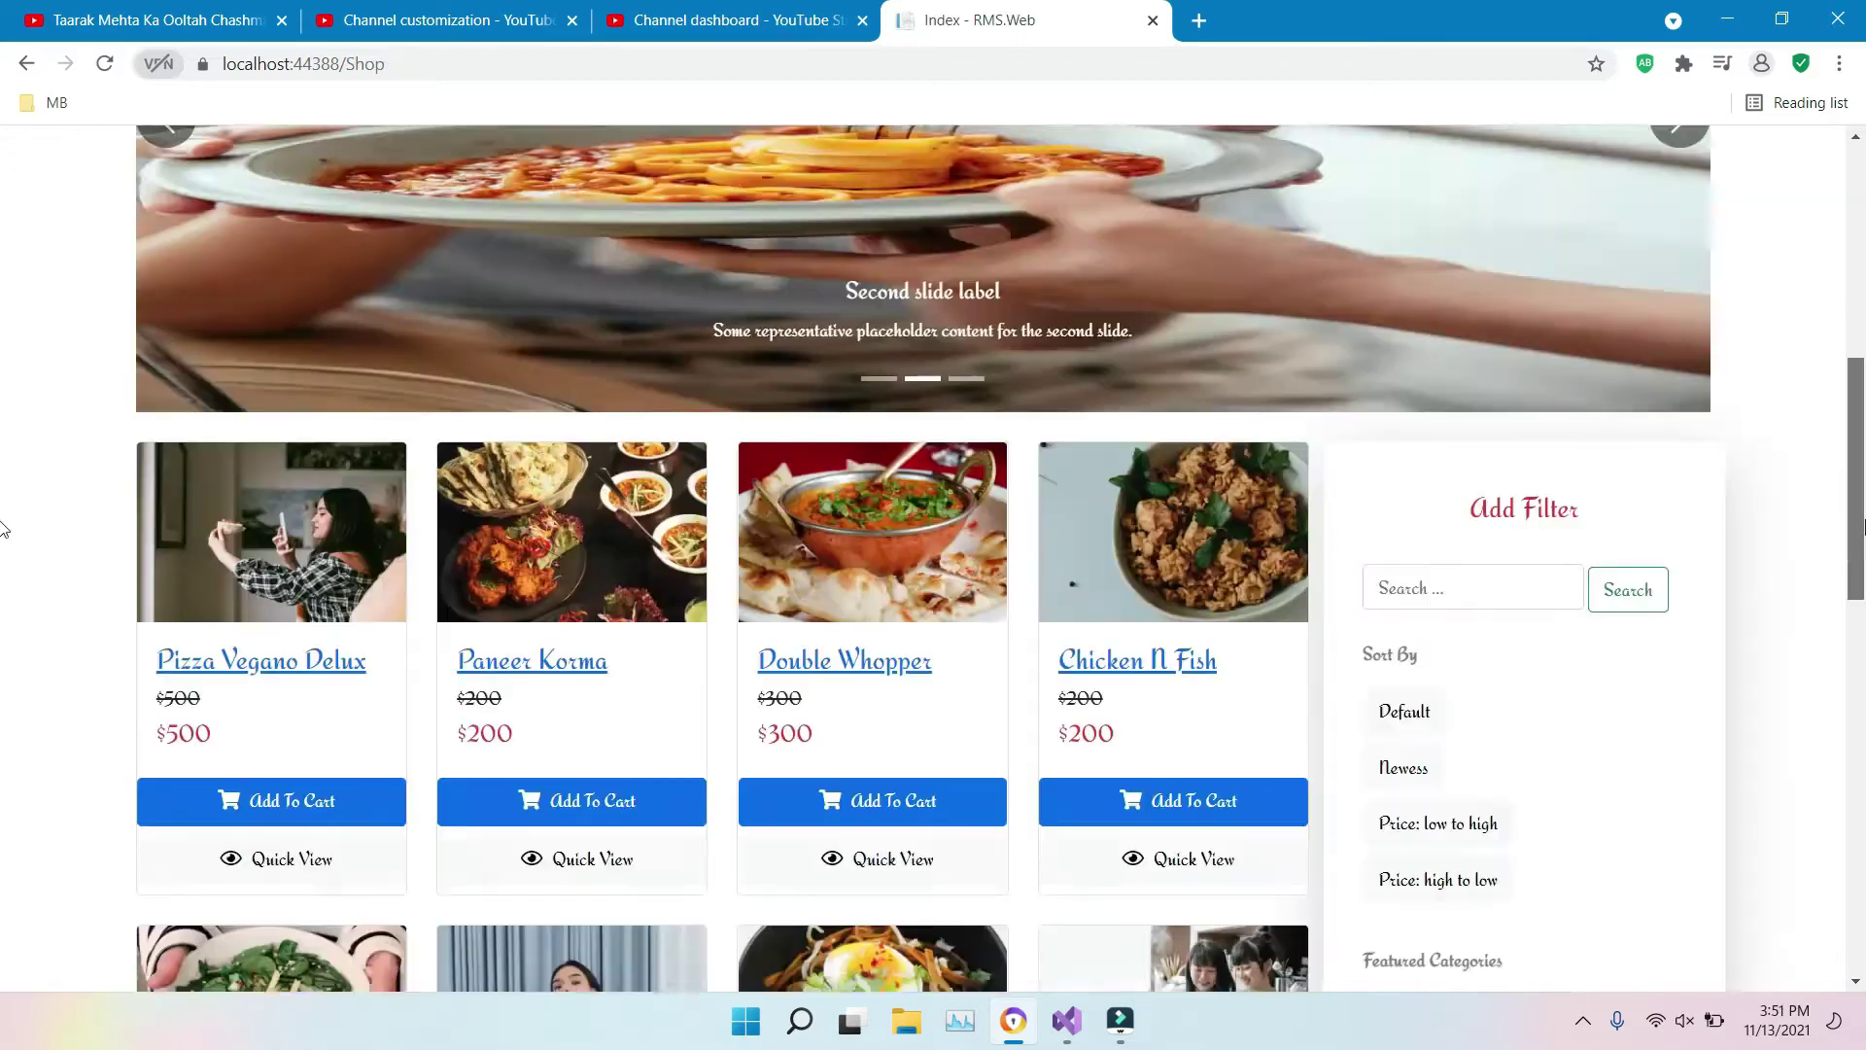
scroll(4, 721, down, 5)
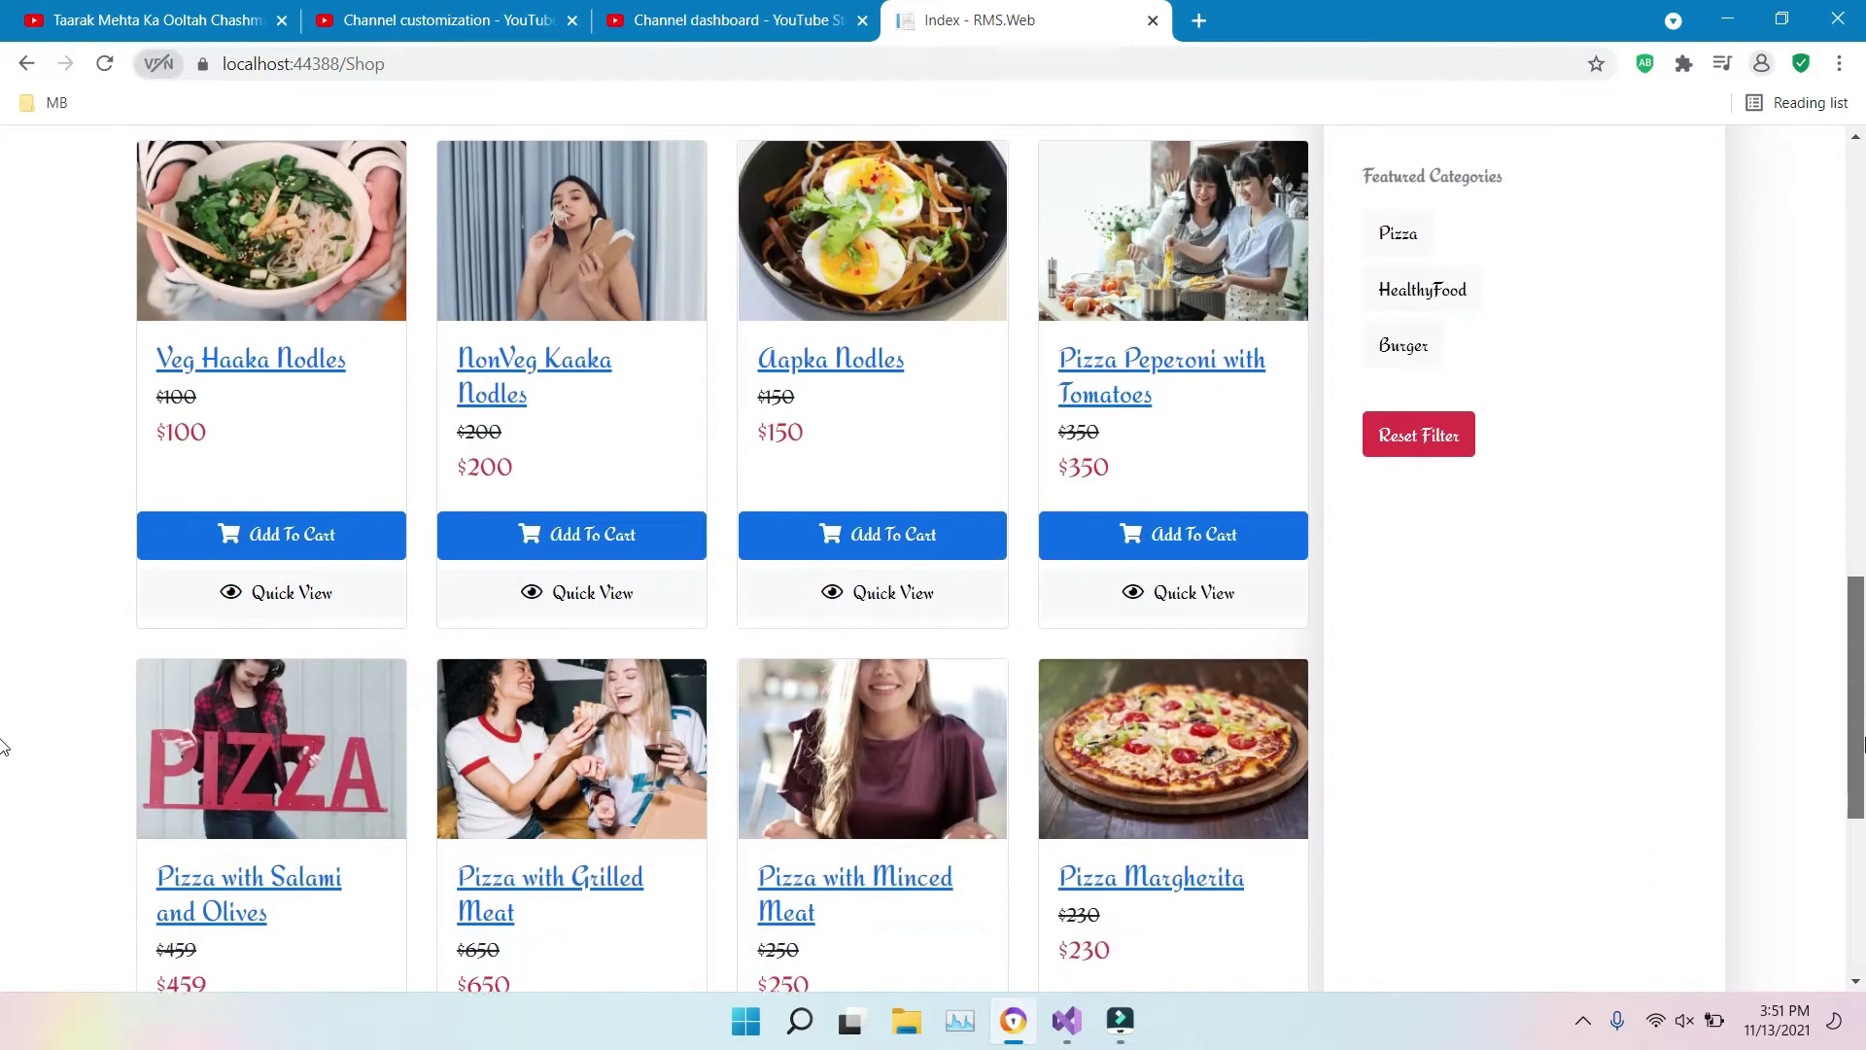
click(872, 868)
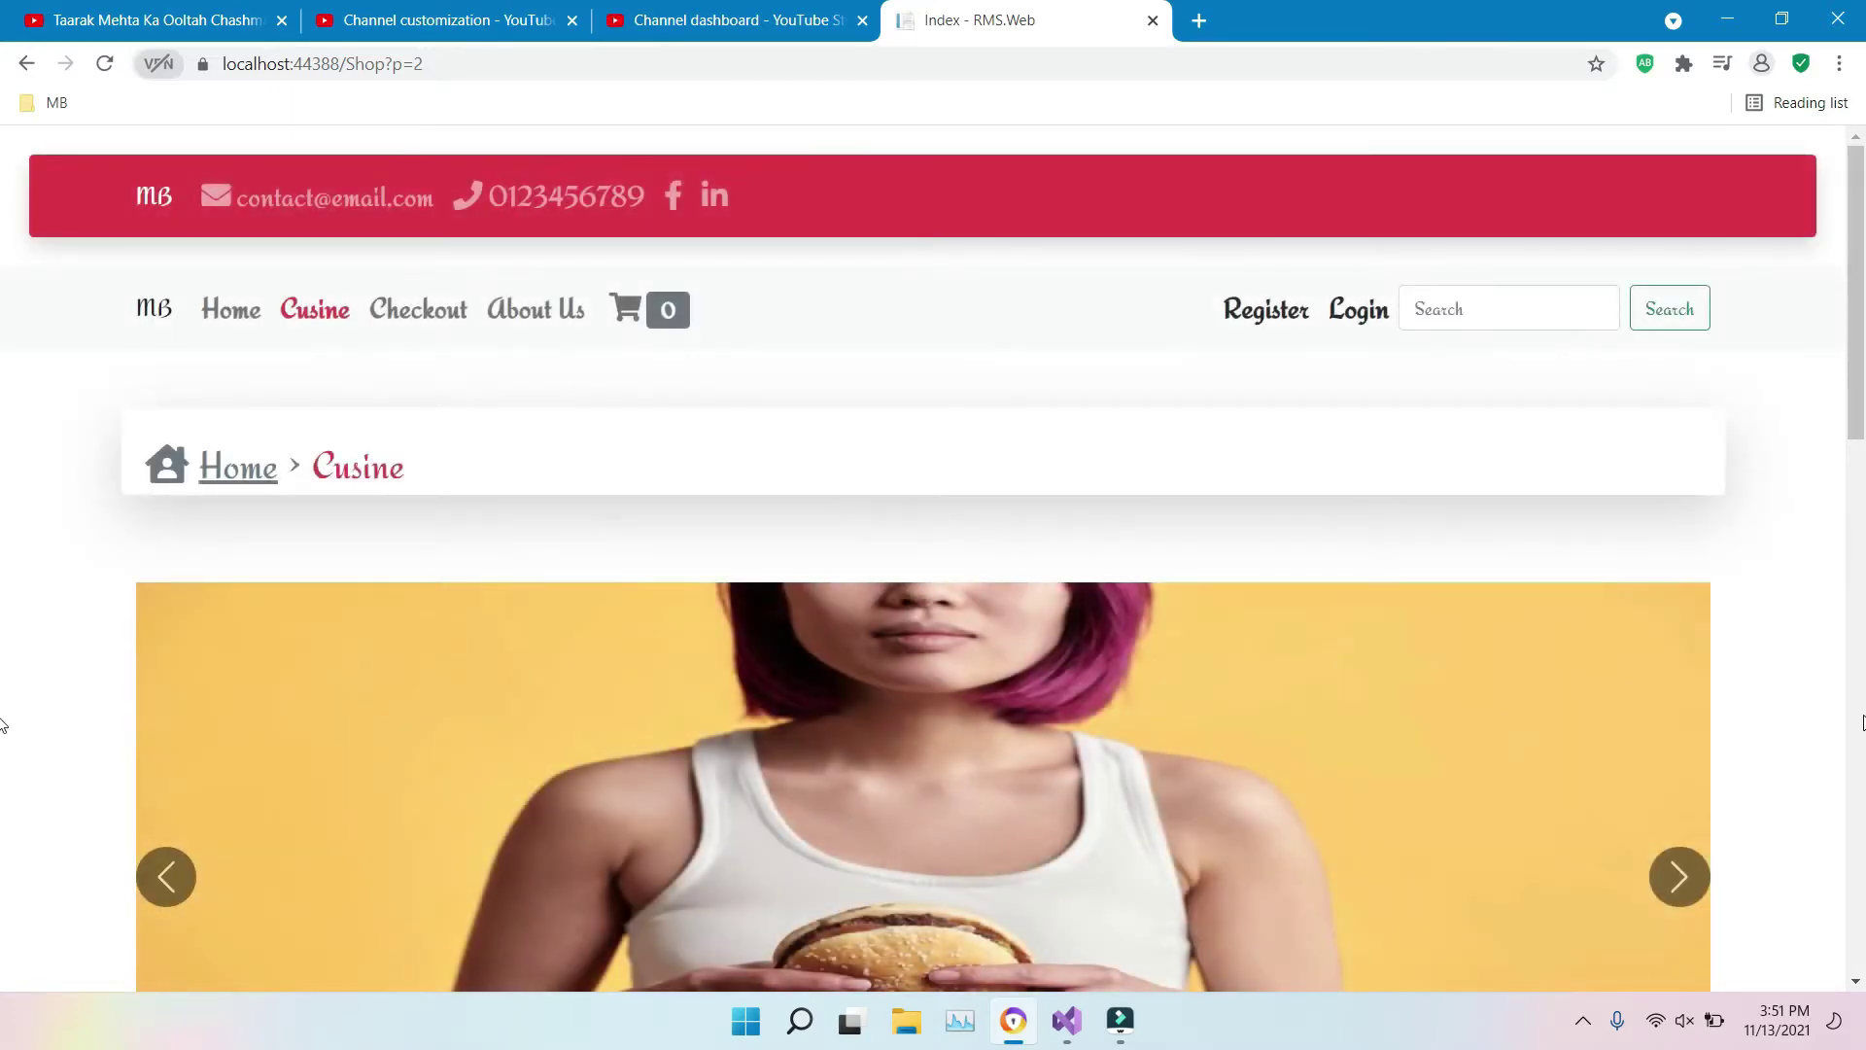
- View the site's login and registration pages and the popular categories on its home page
click(1359, 311)
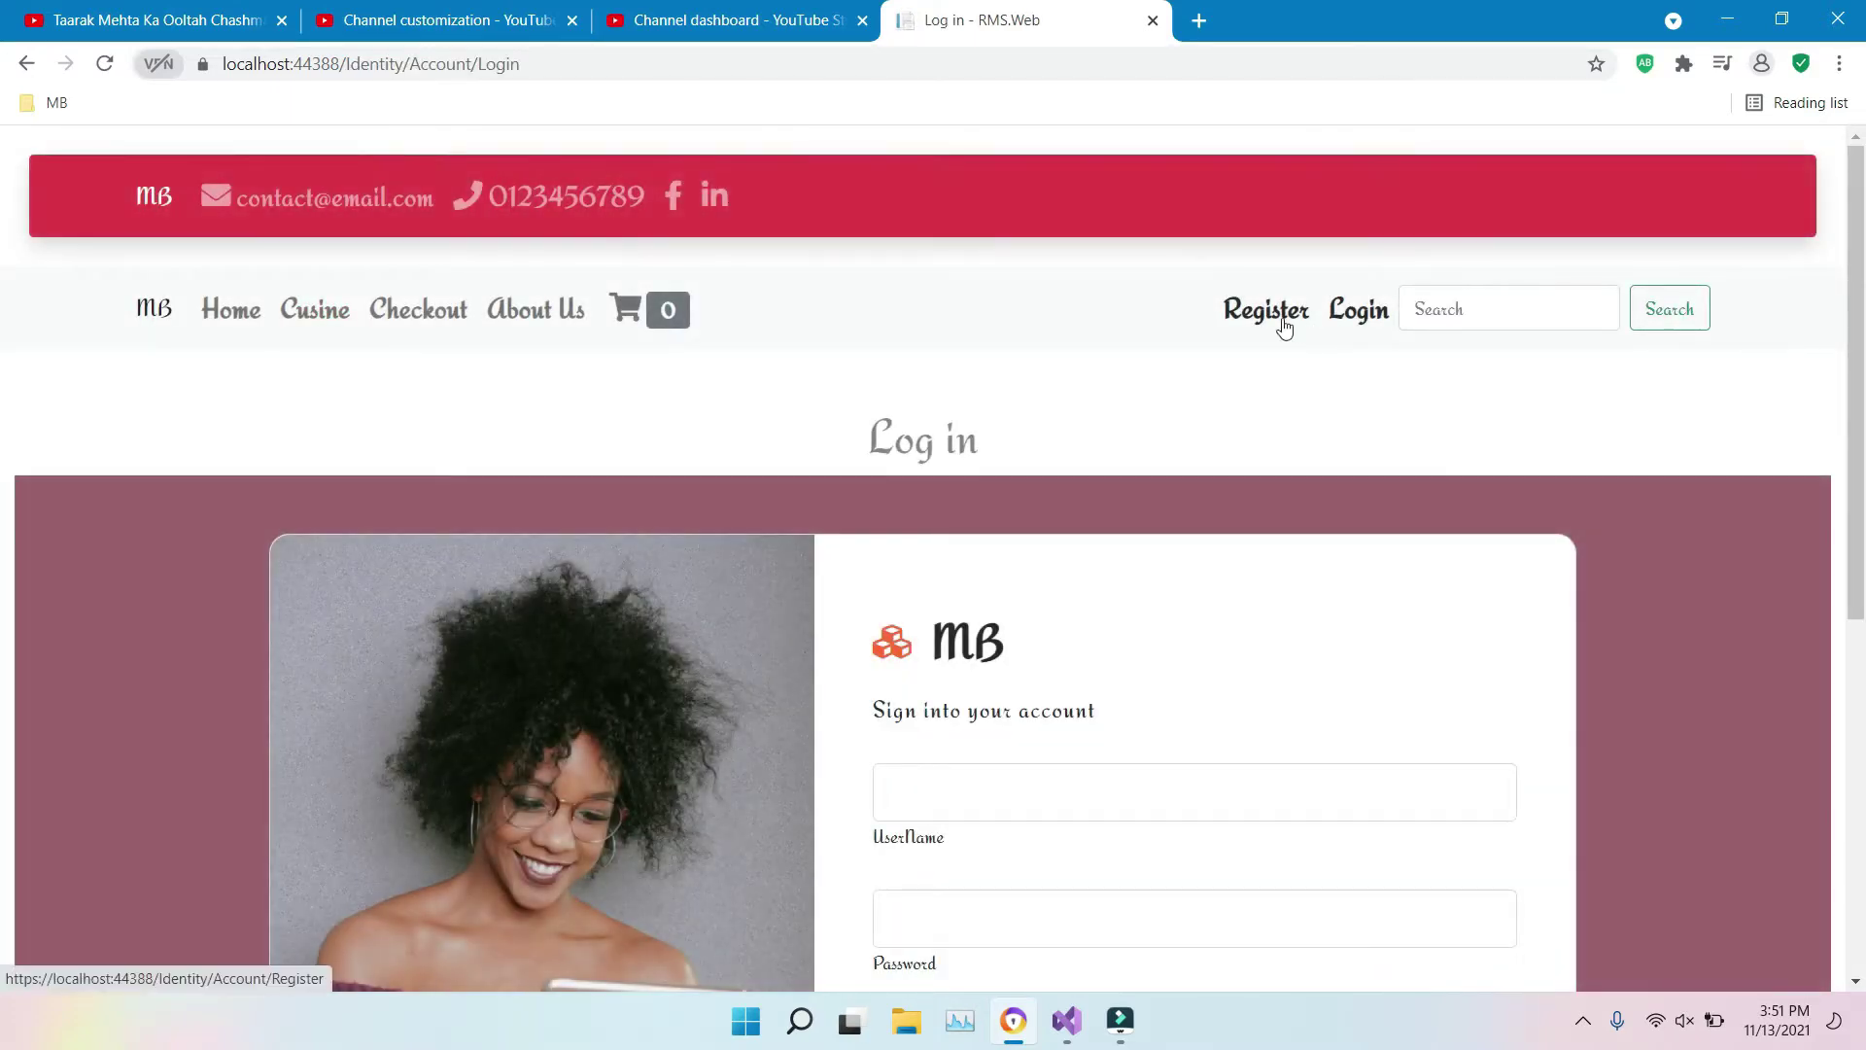
click(1266, 311)
scroll(4, 673, down, 5)
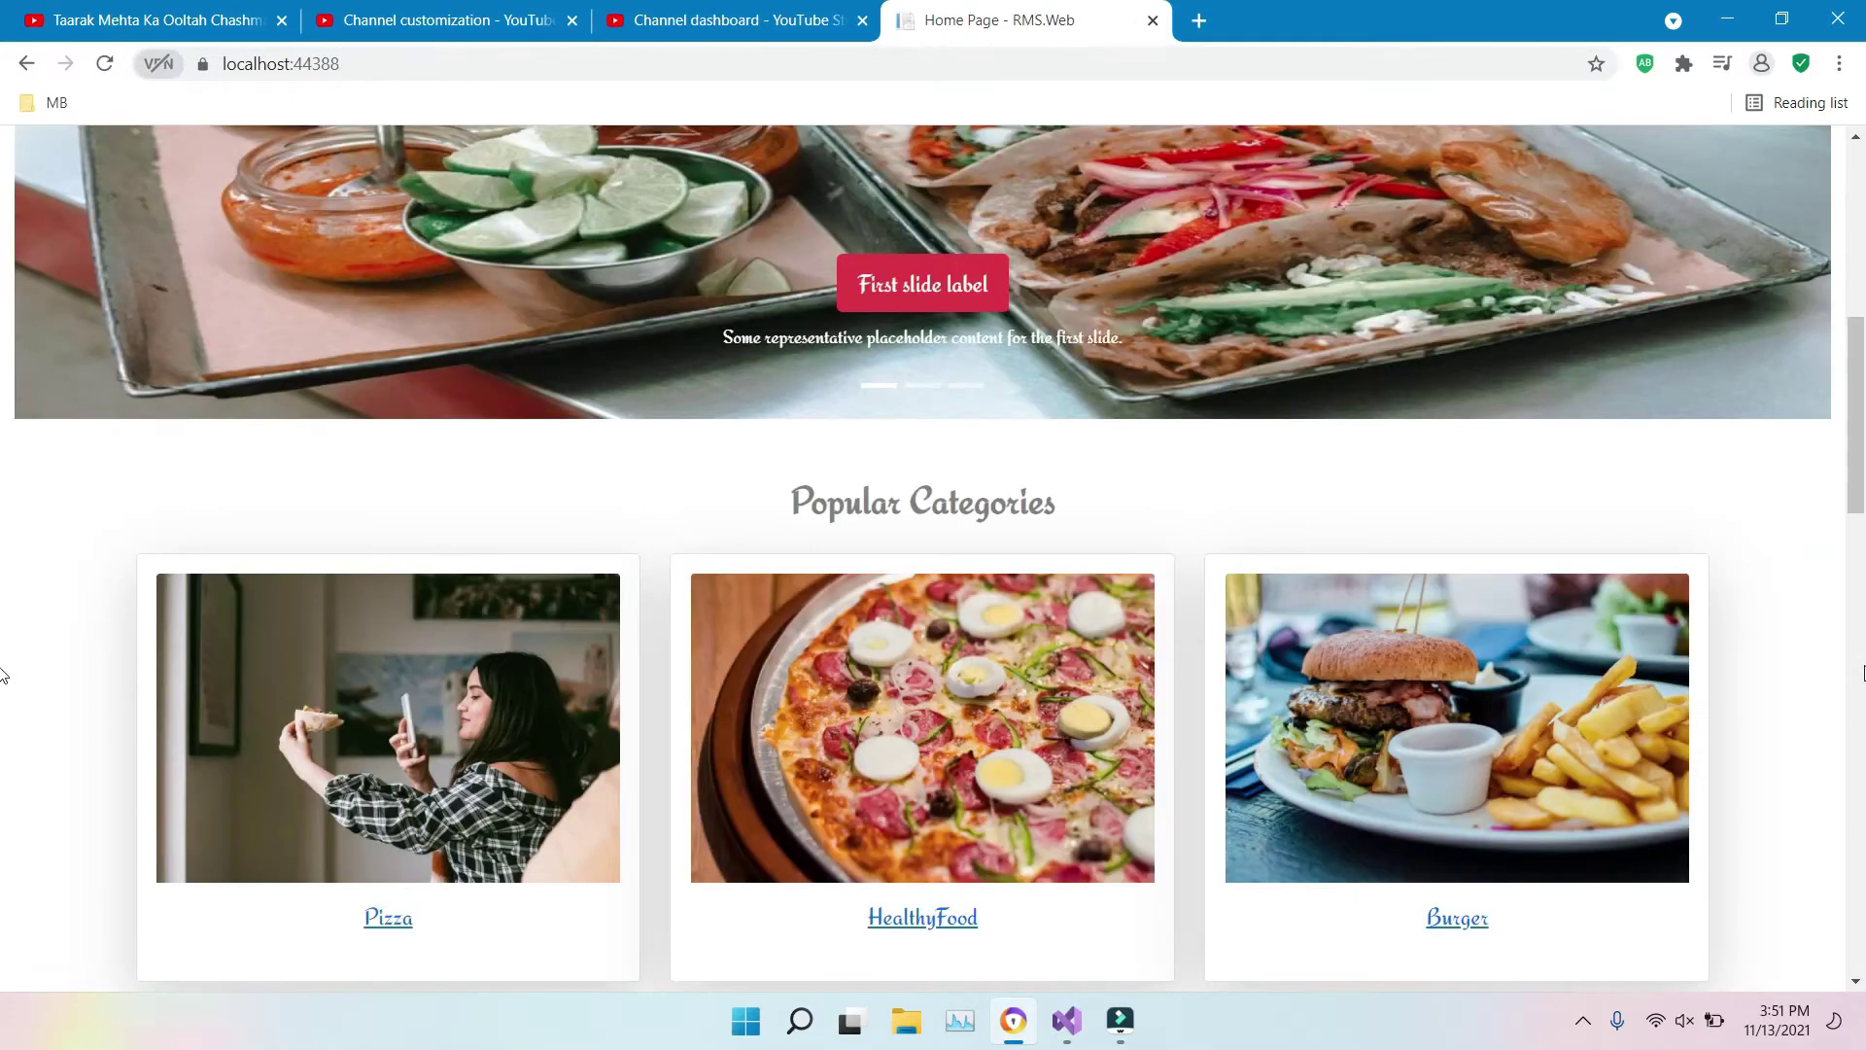
scroll(4, 674, down, 6)
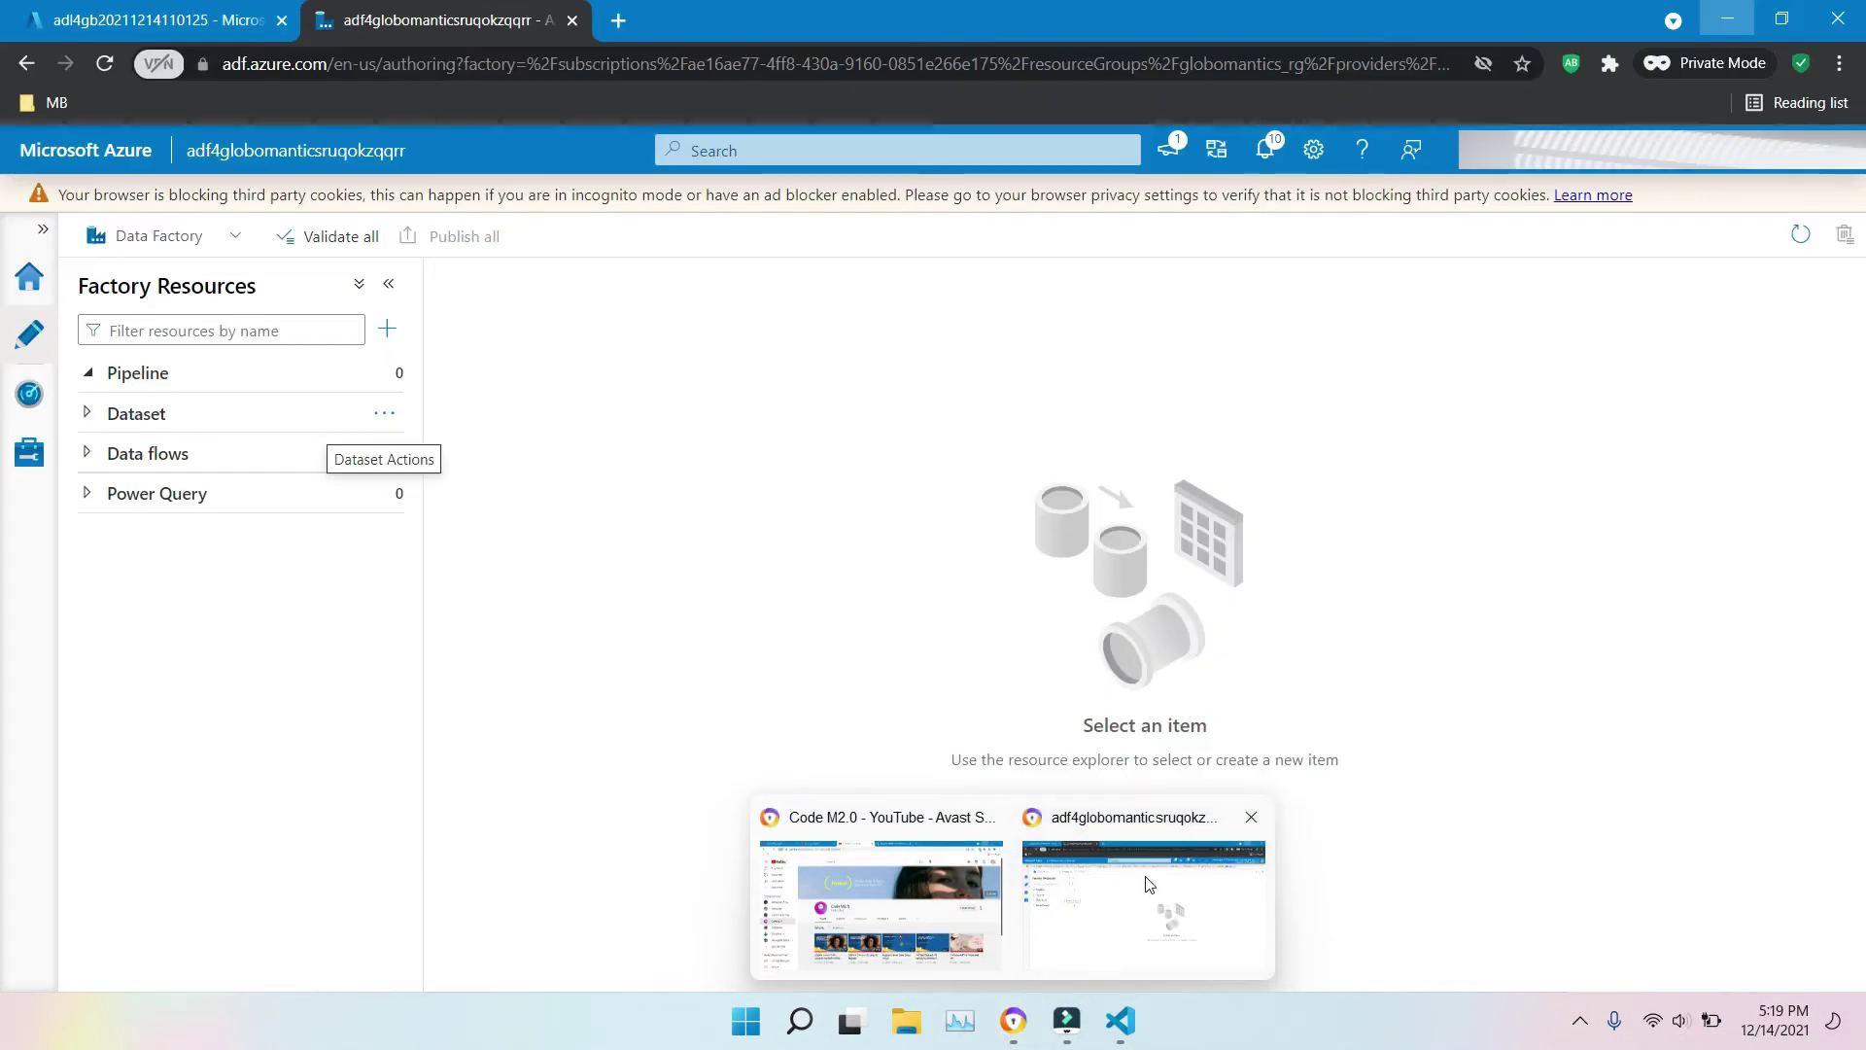
- Switch to the Microsoft Azure portal and open the logs container of the Data Lake storage account
click(1149, 885)
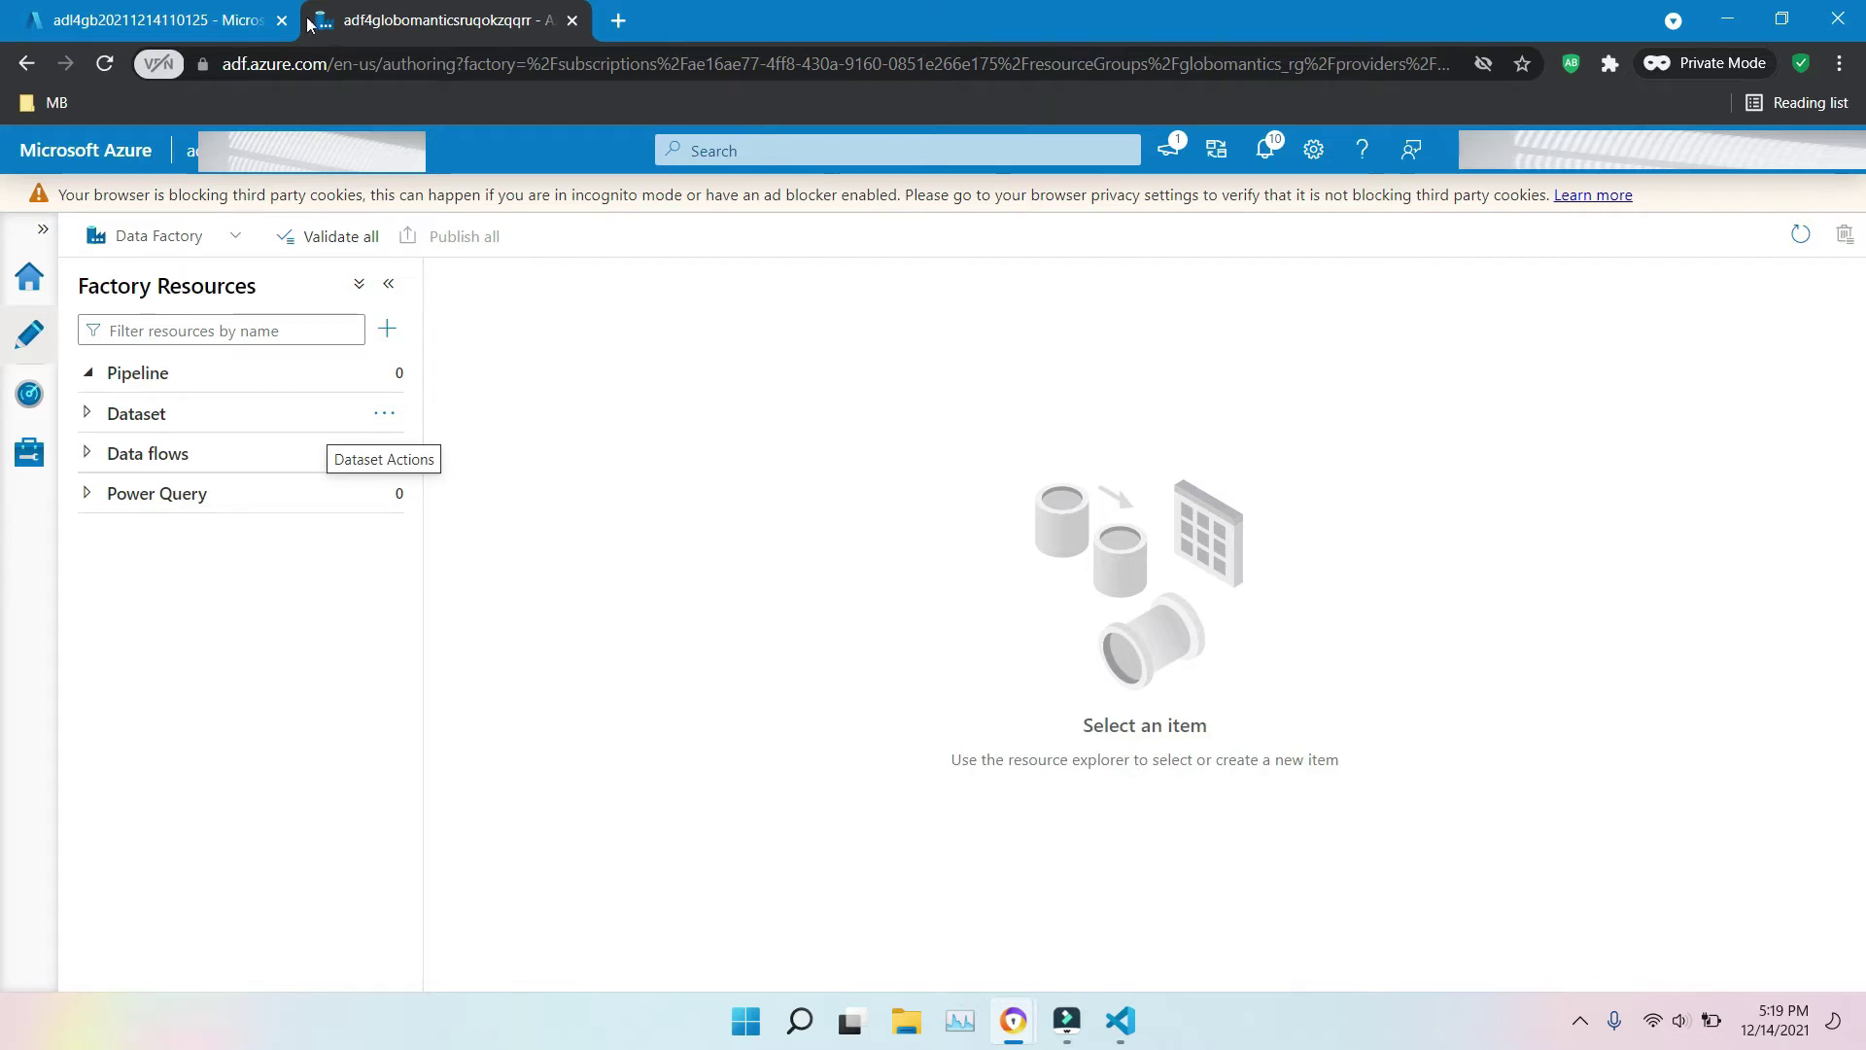
click(205, 12)
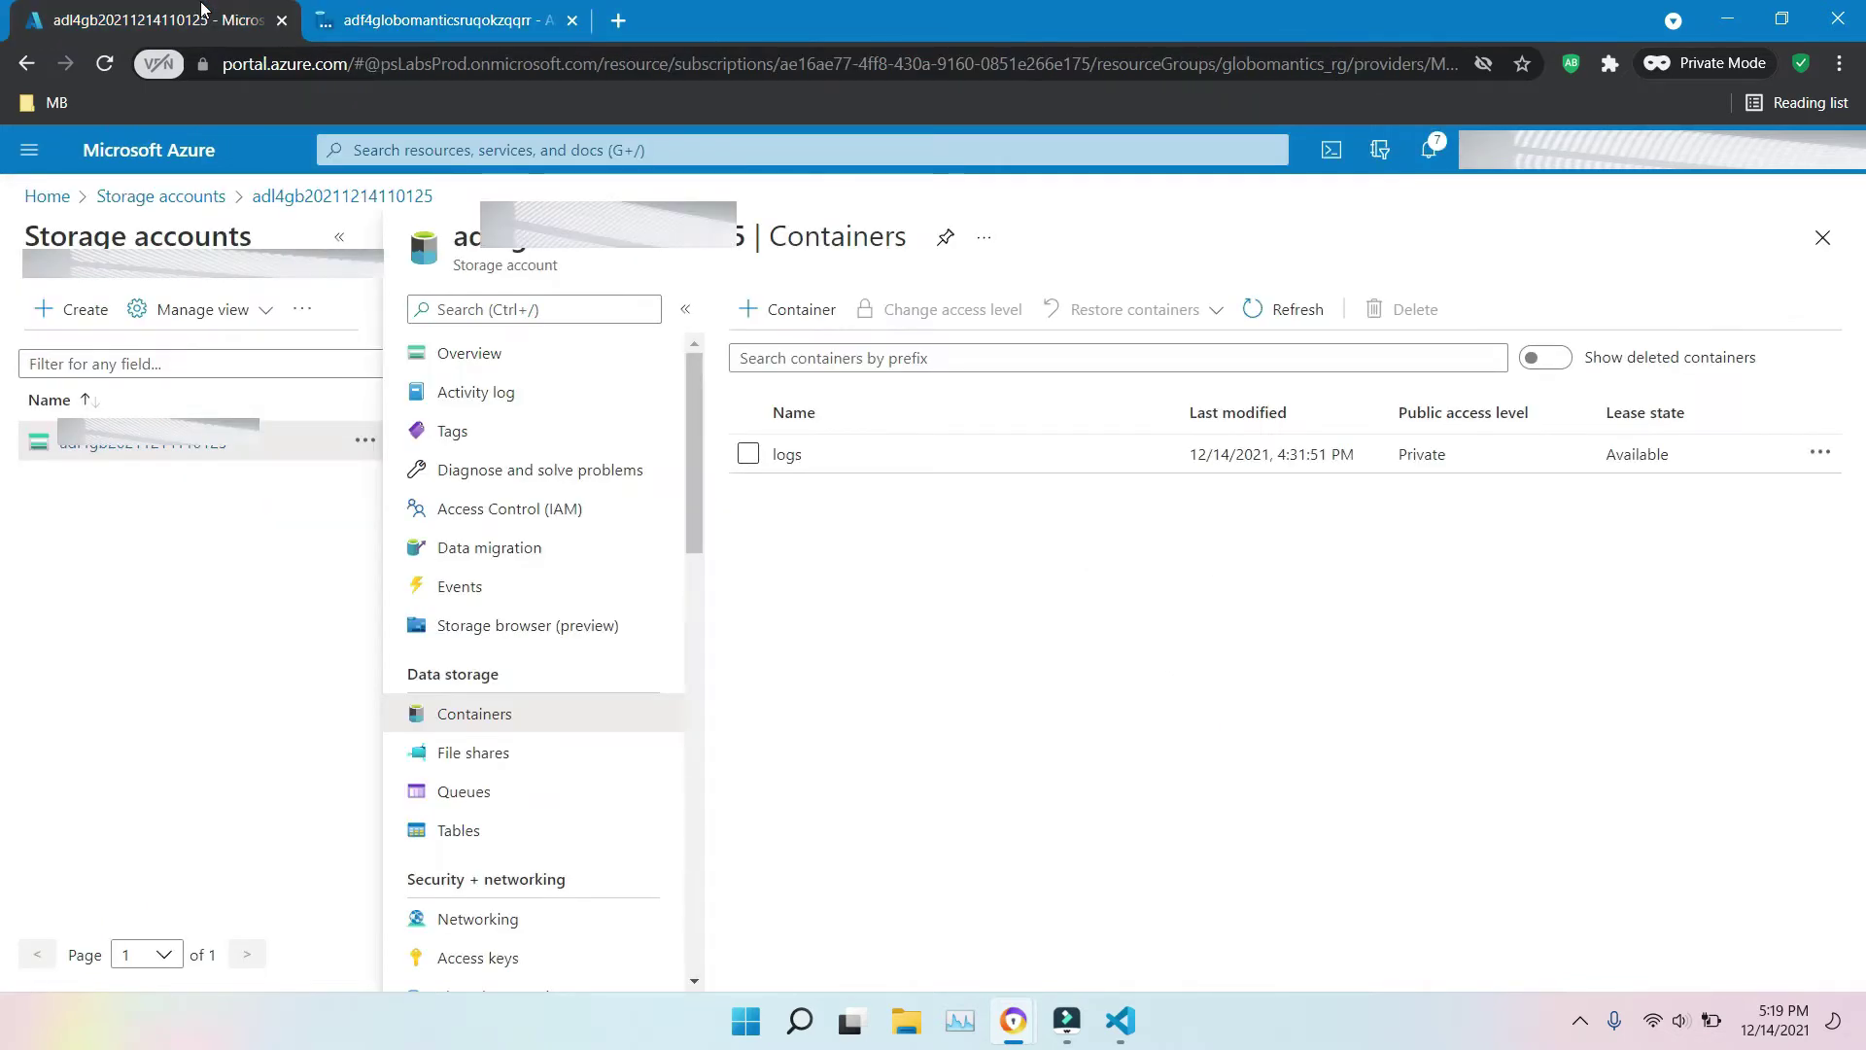
click(61, 198)
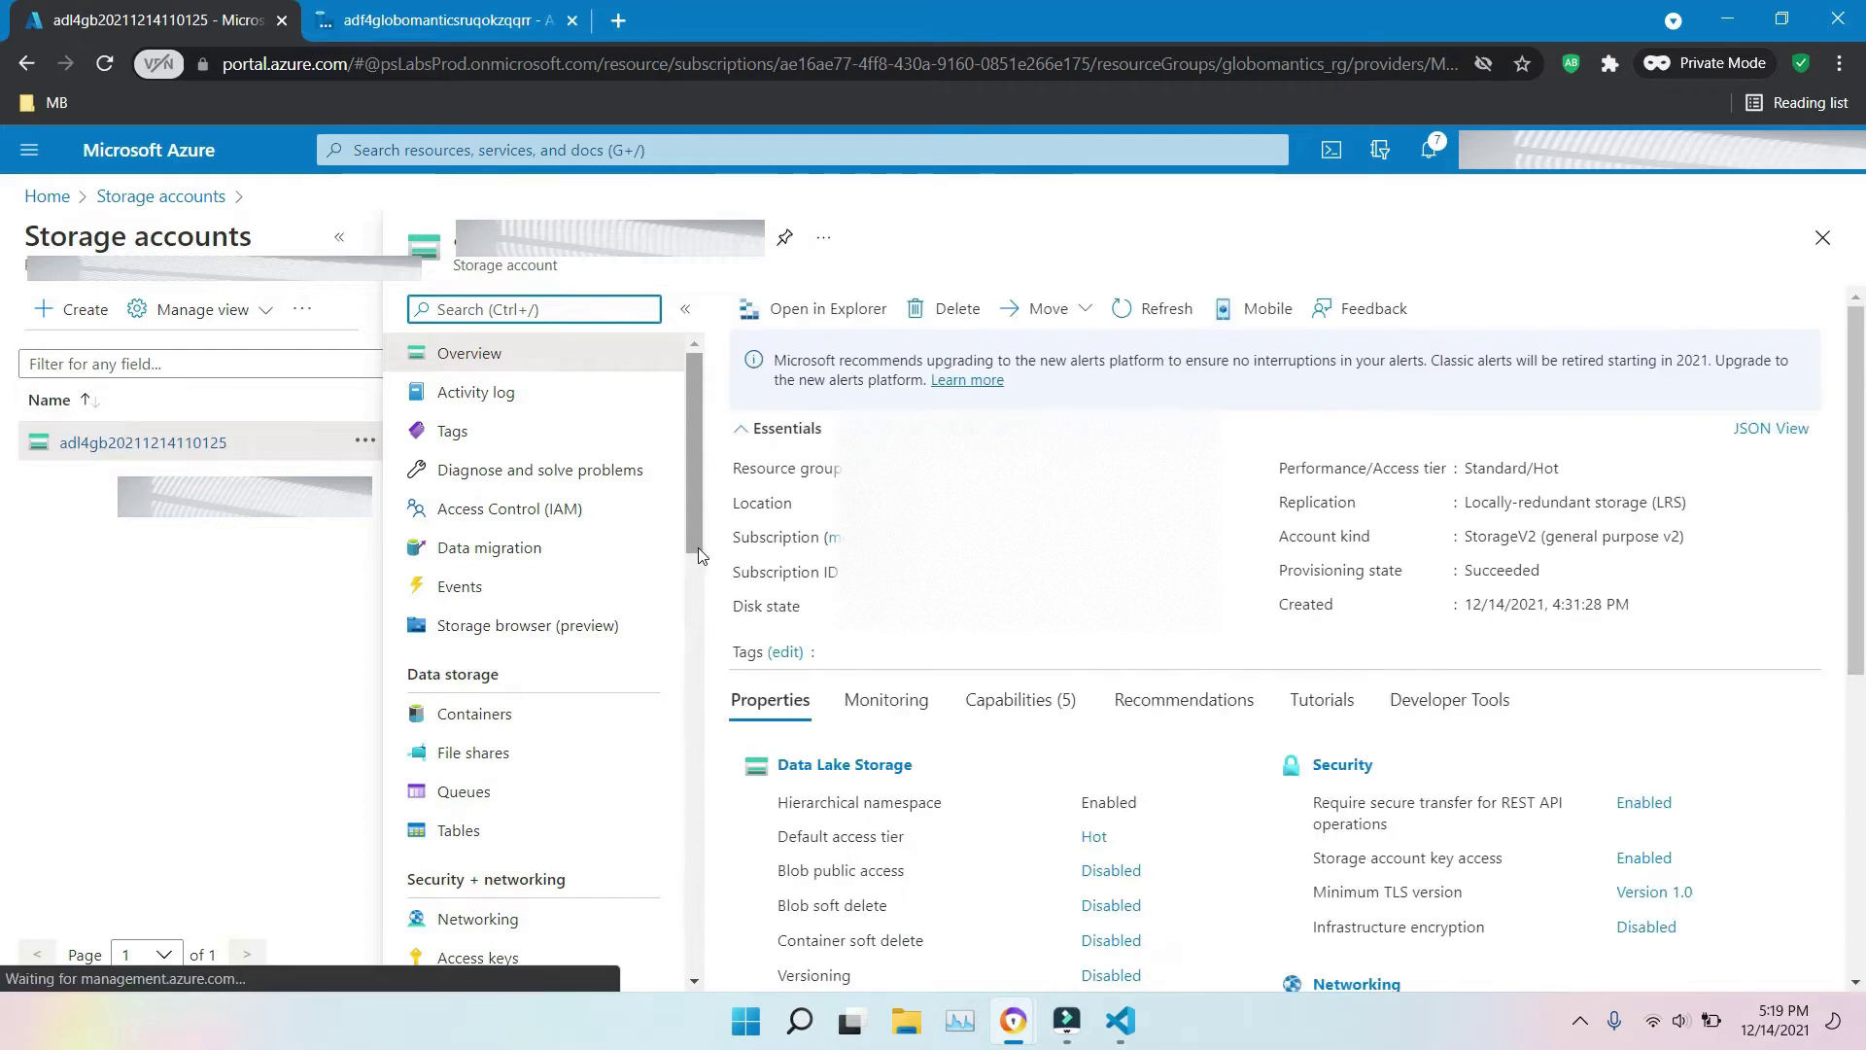
click(849, 768)
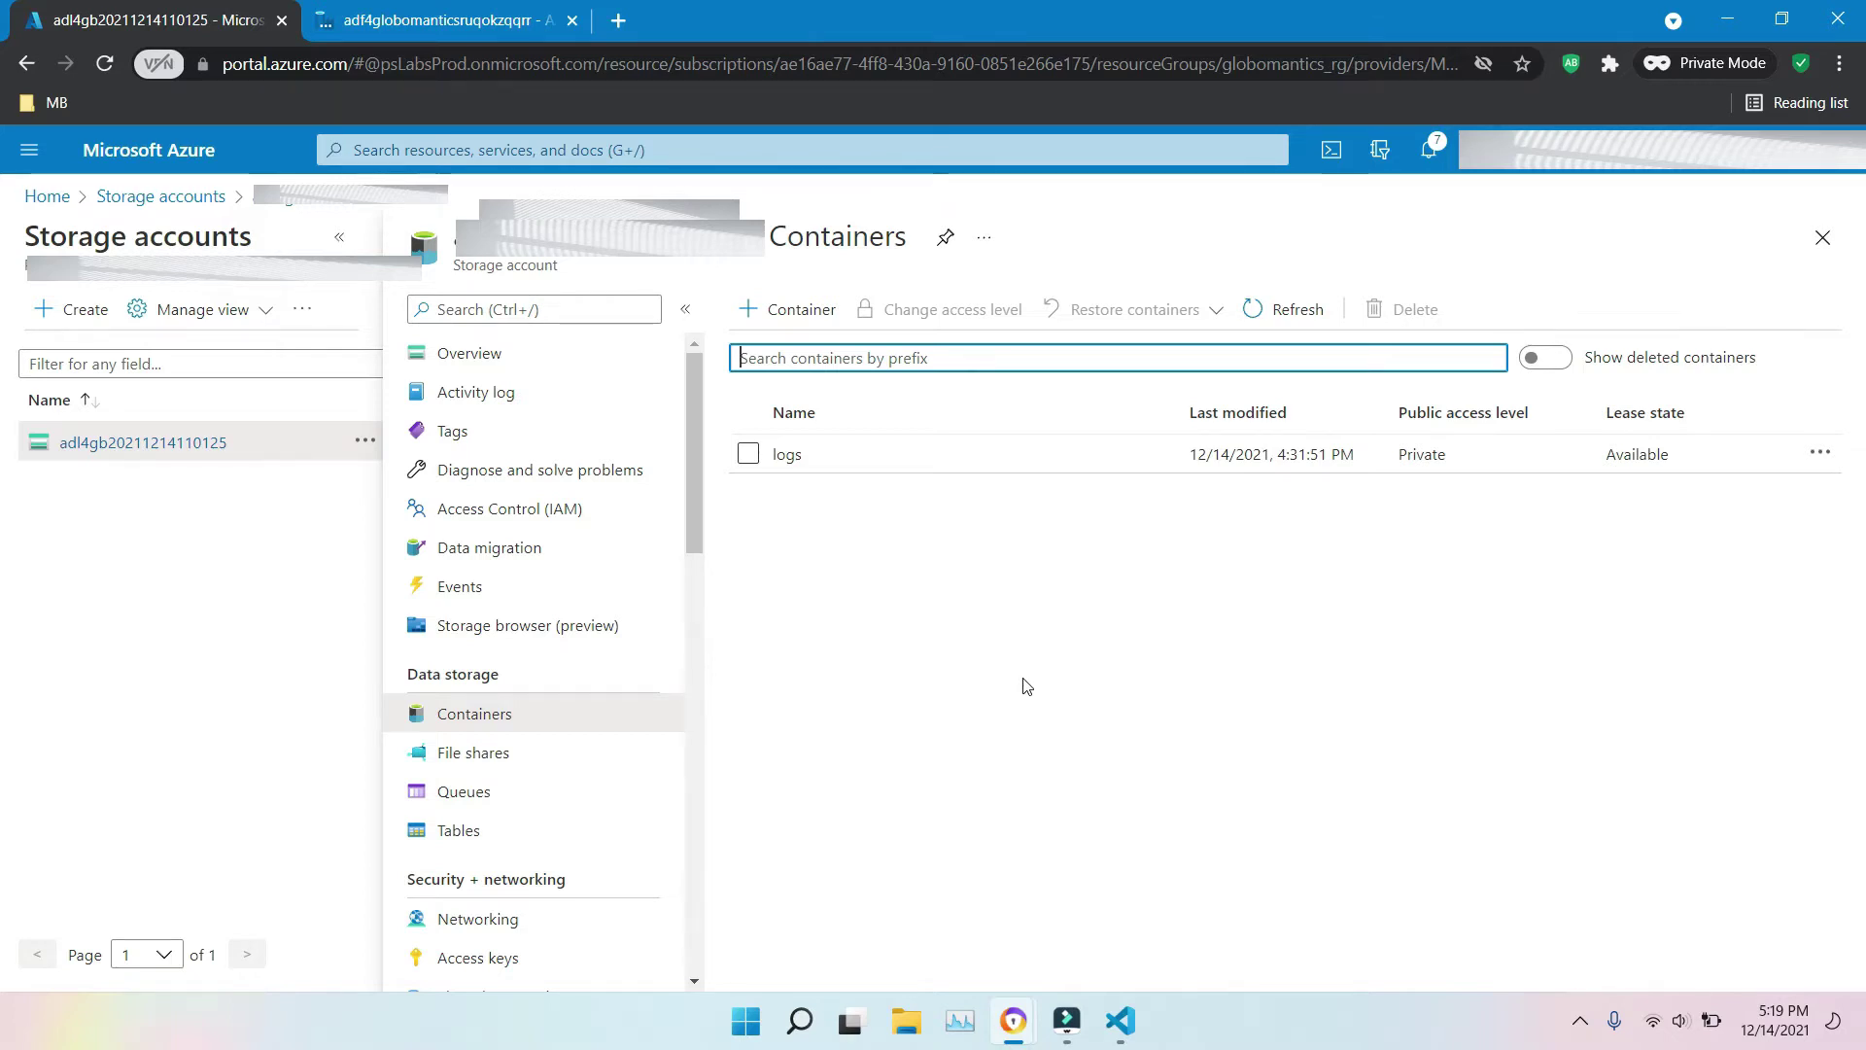
click(792, 459)
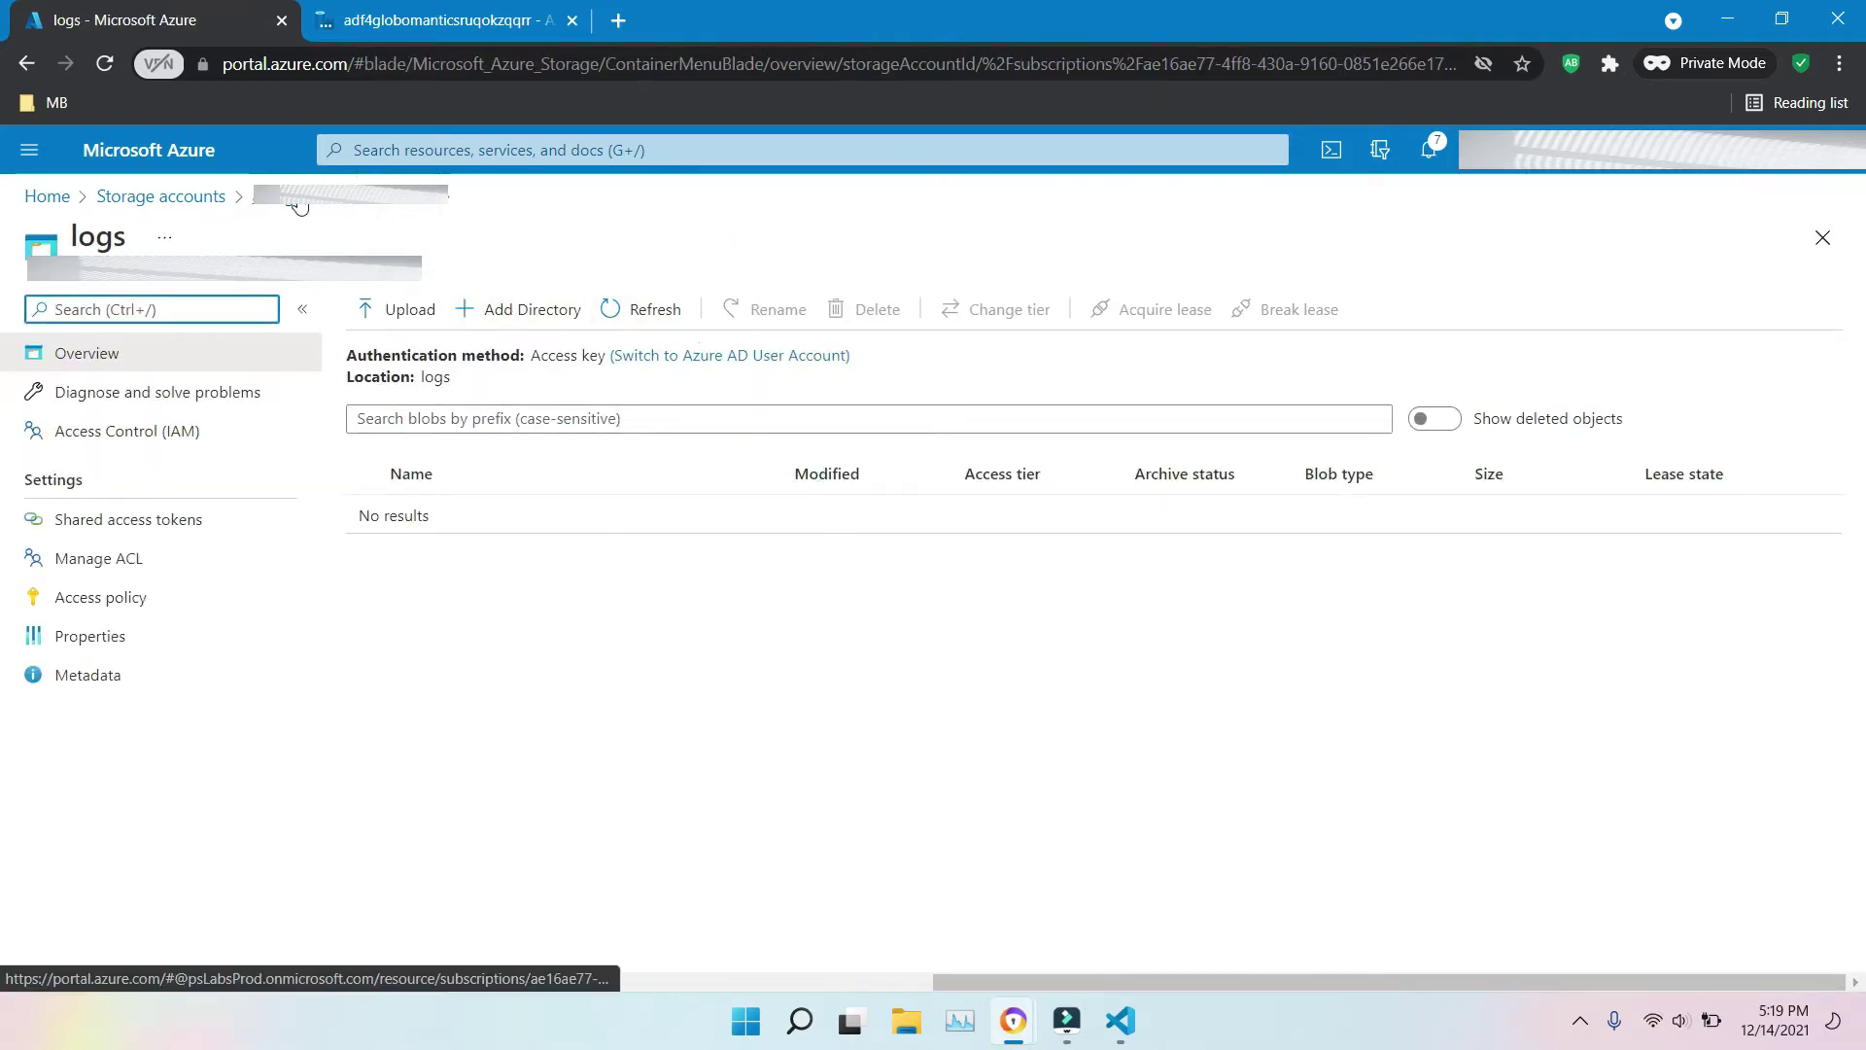
- Return to the storage account's container list and view the form for creating a new container
click(165, 203)
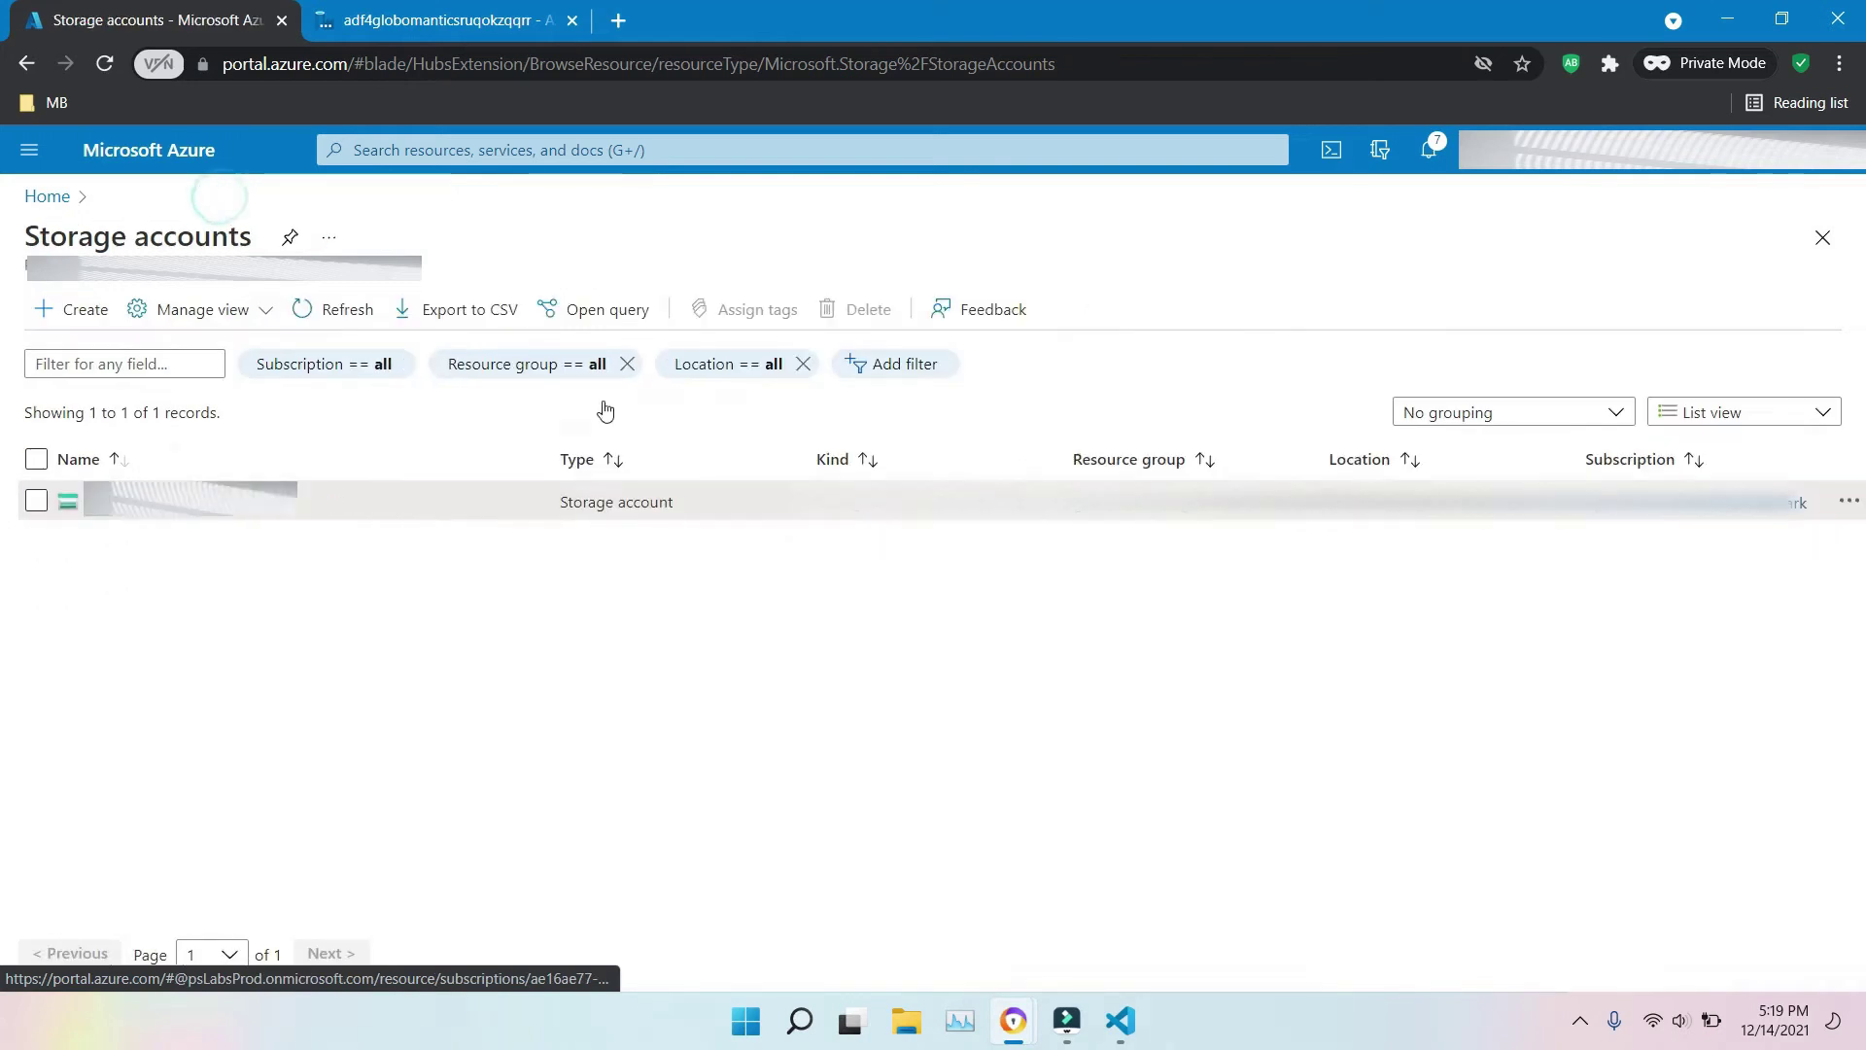
click(237, 515)
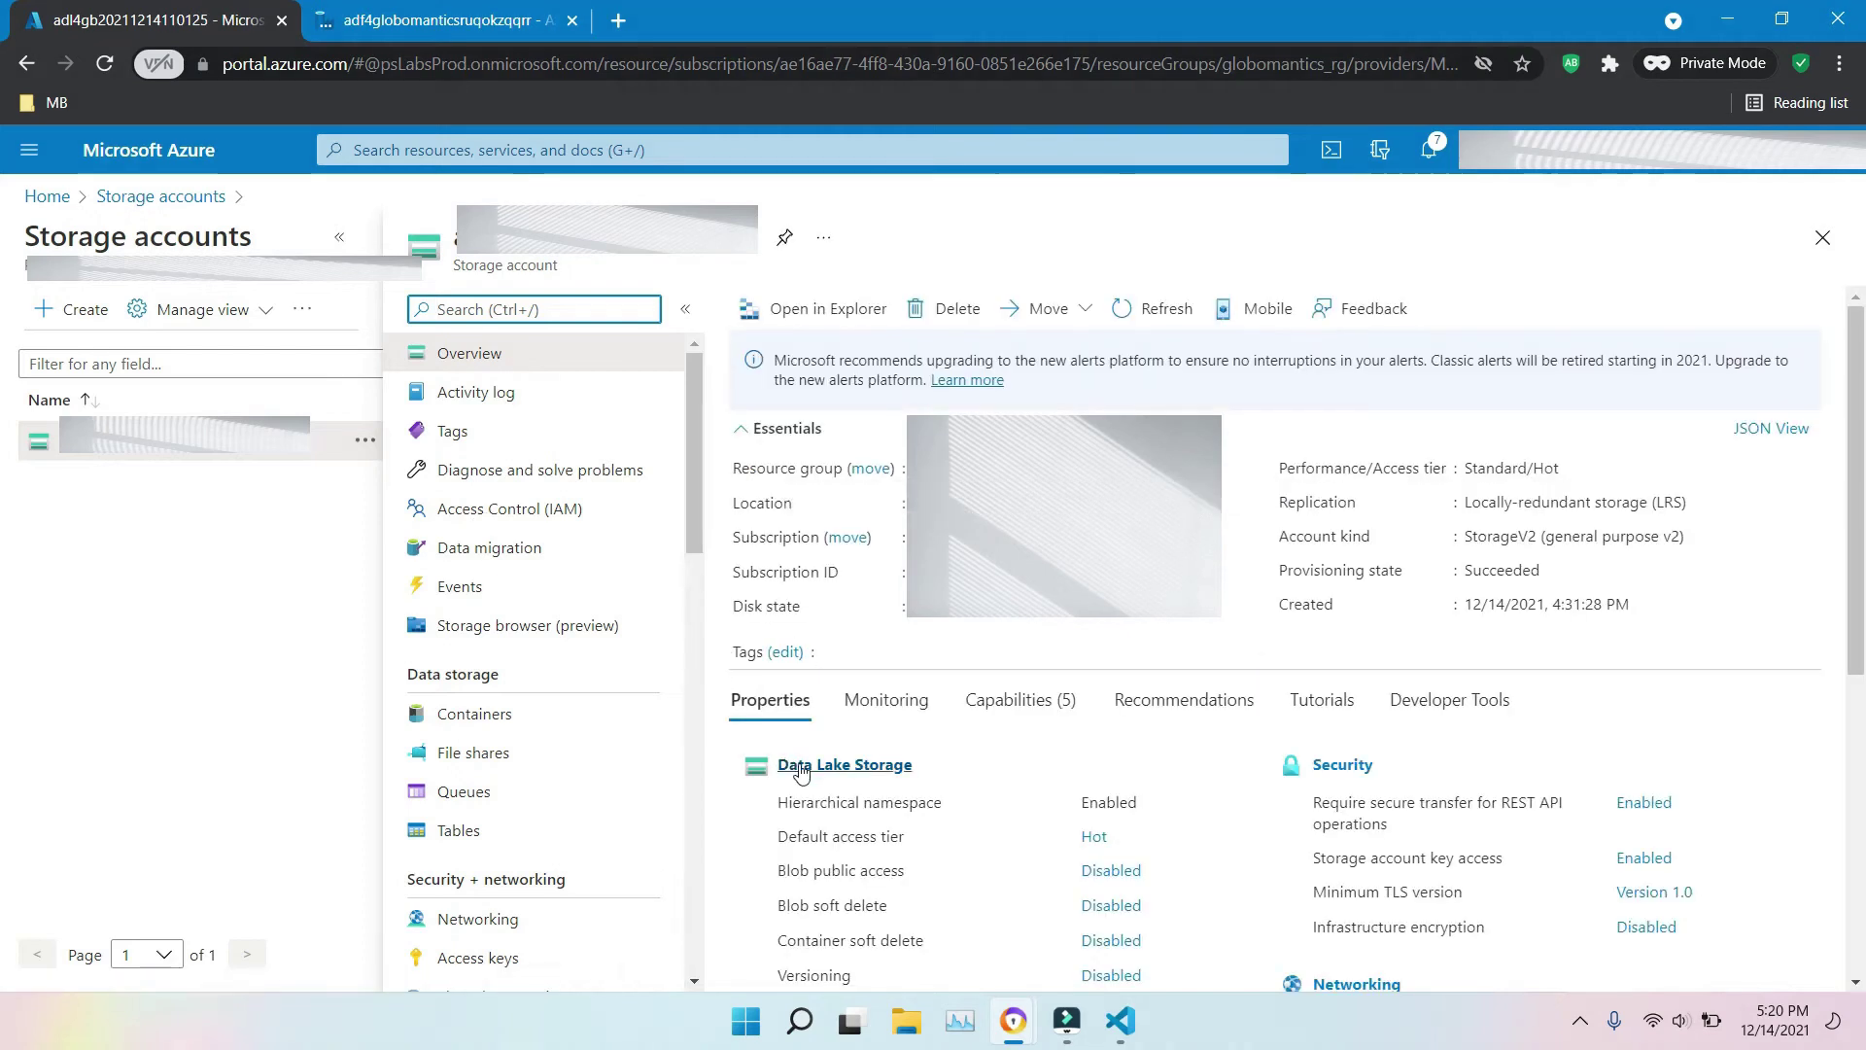
click(474, 714)
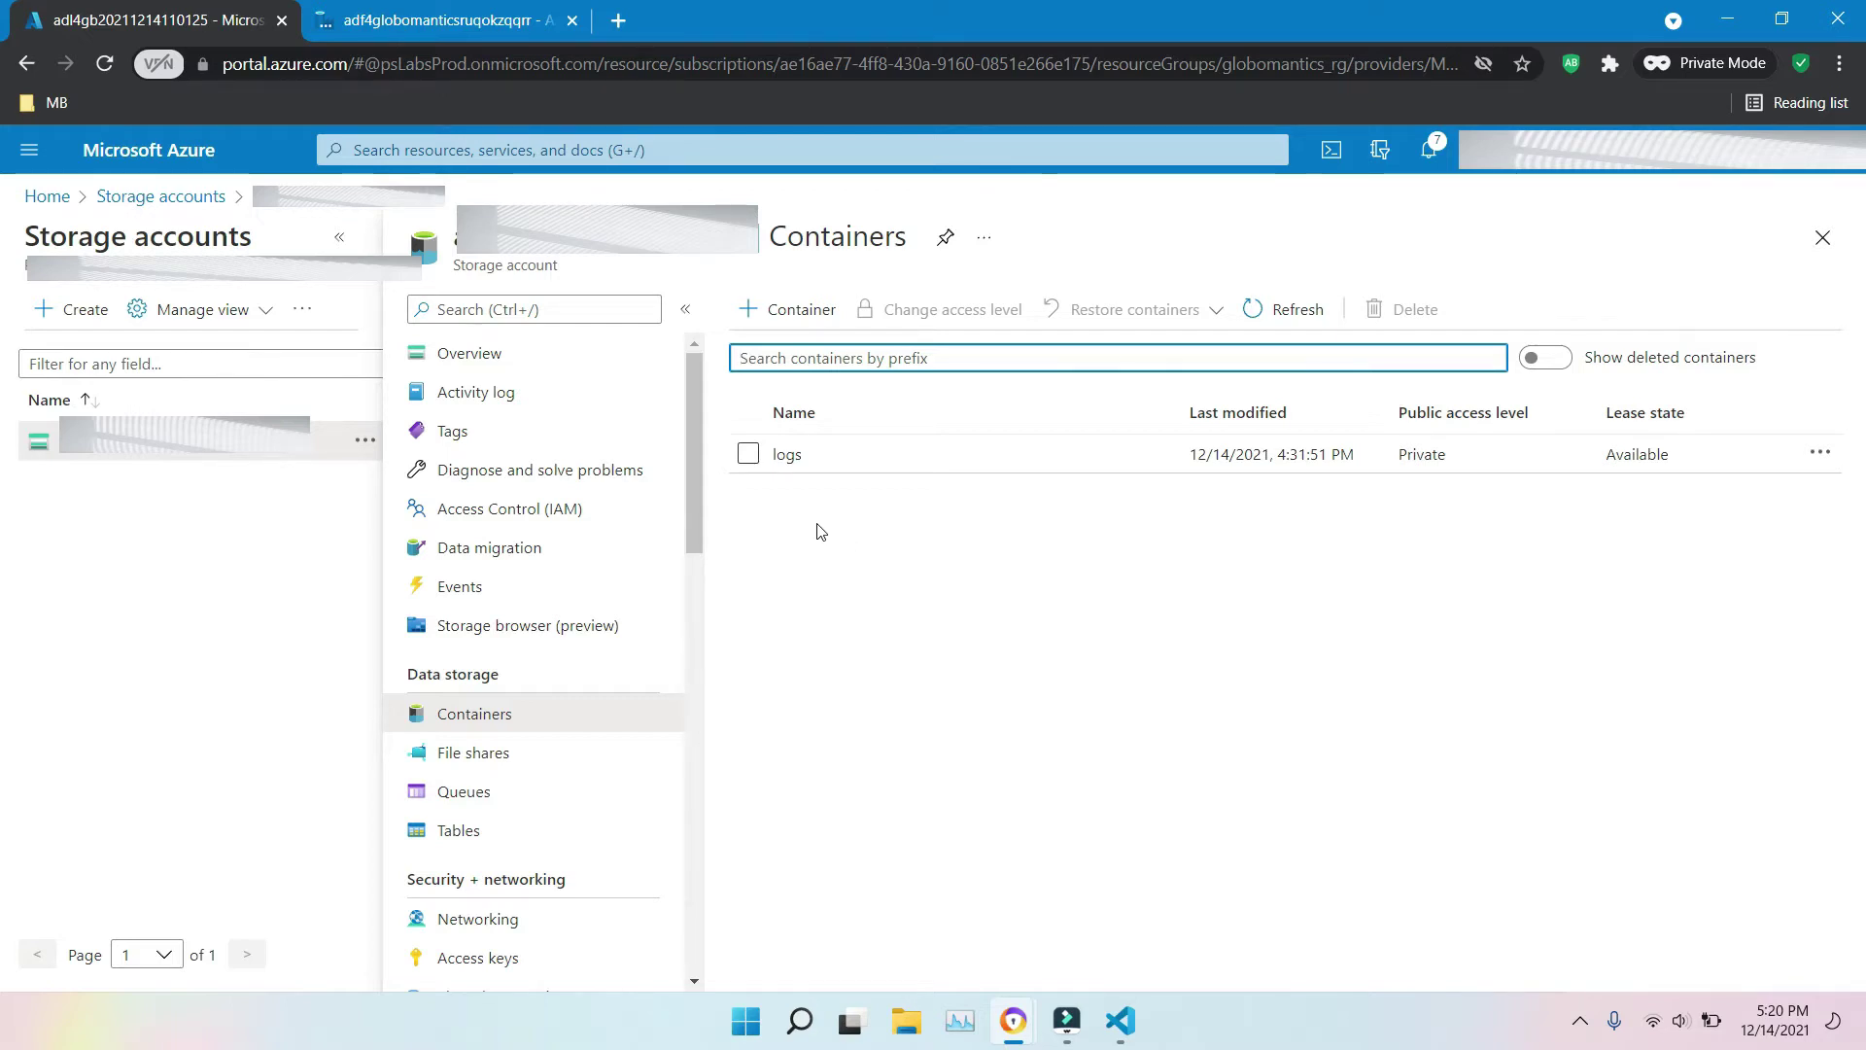
click(792, 307)
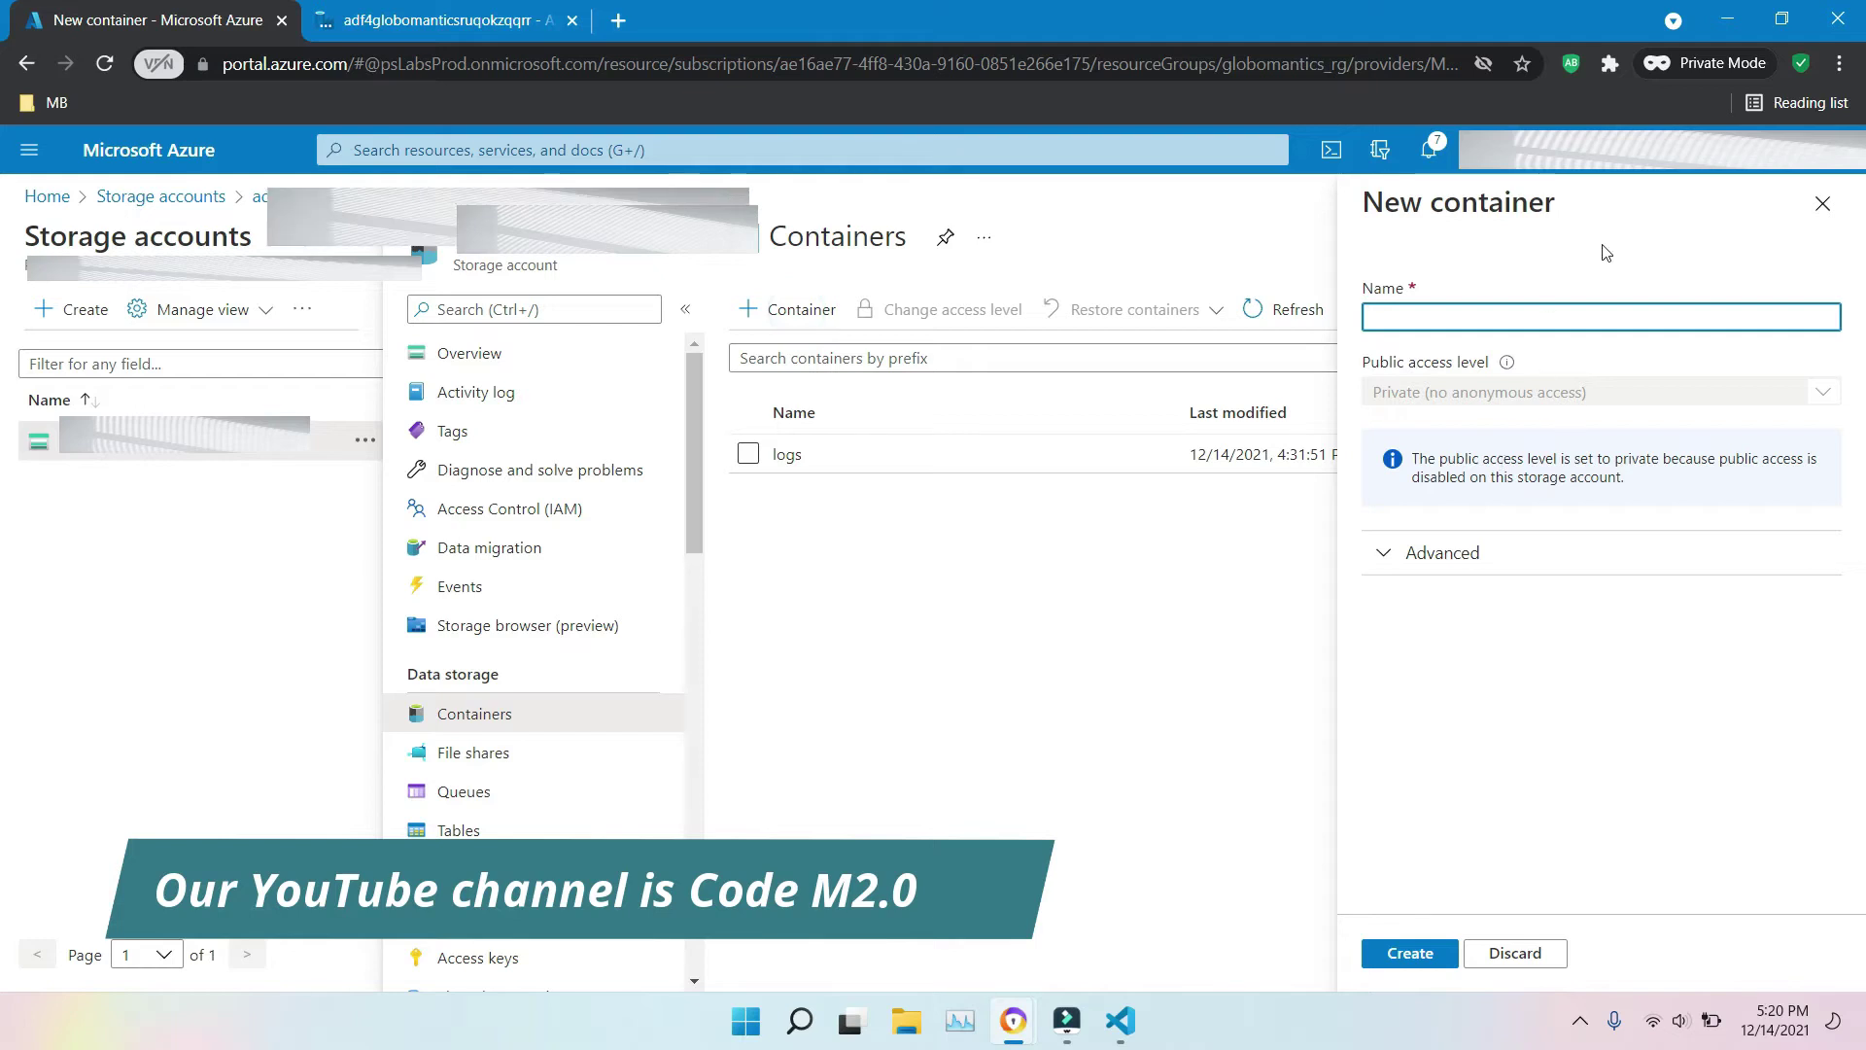
click(1822, 203)
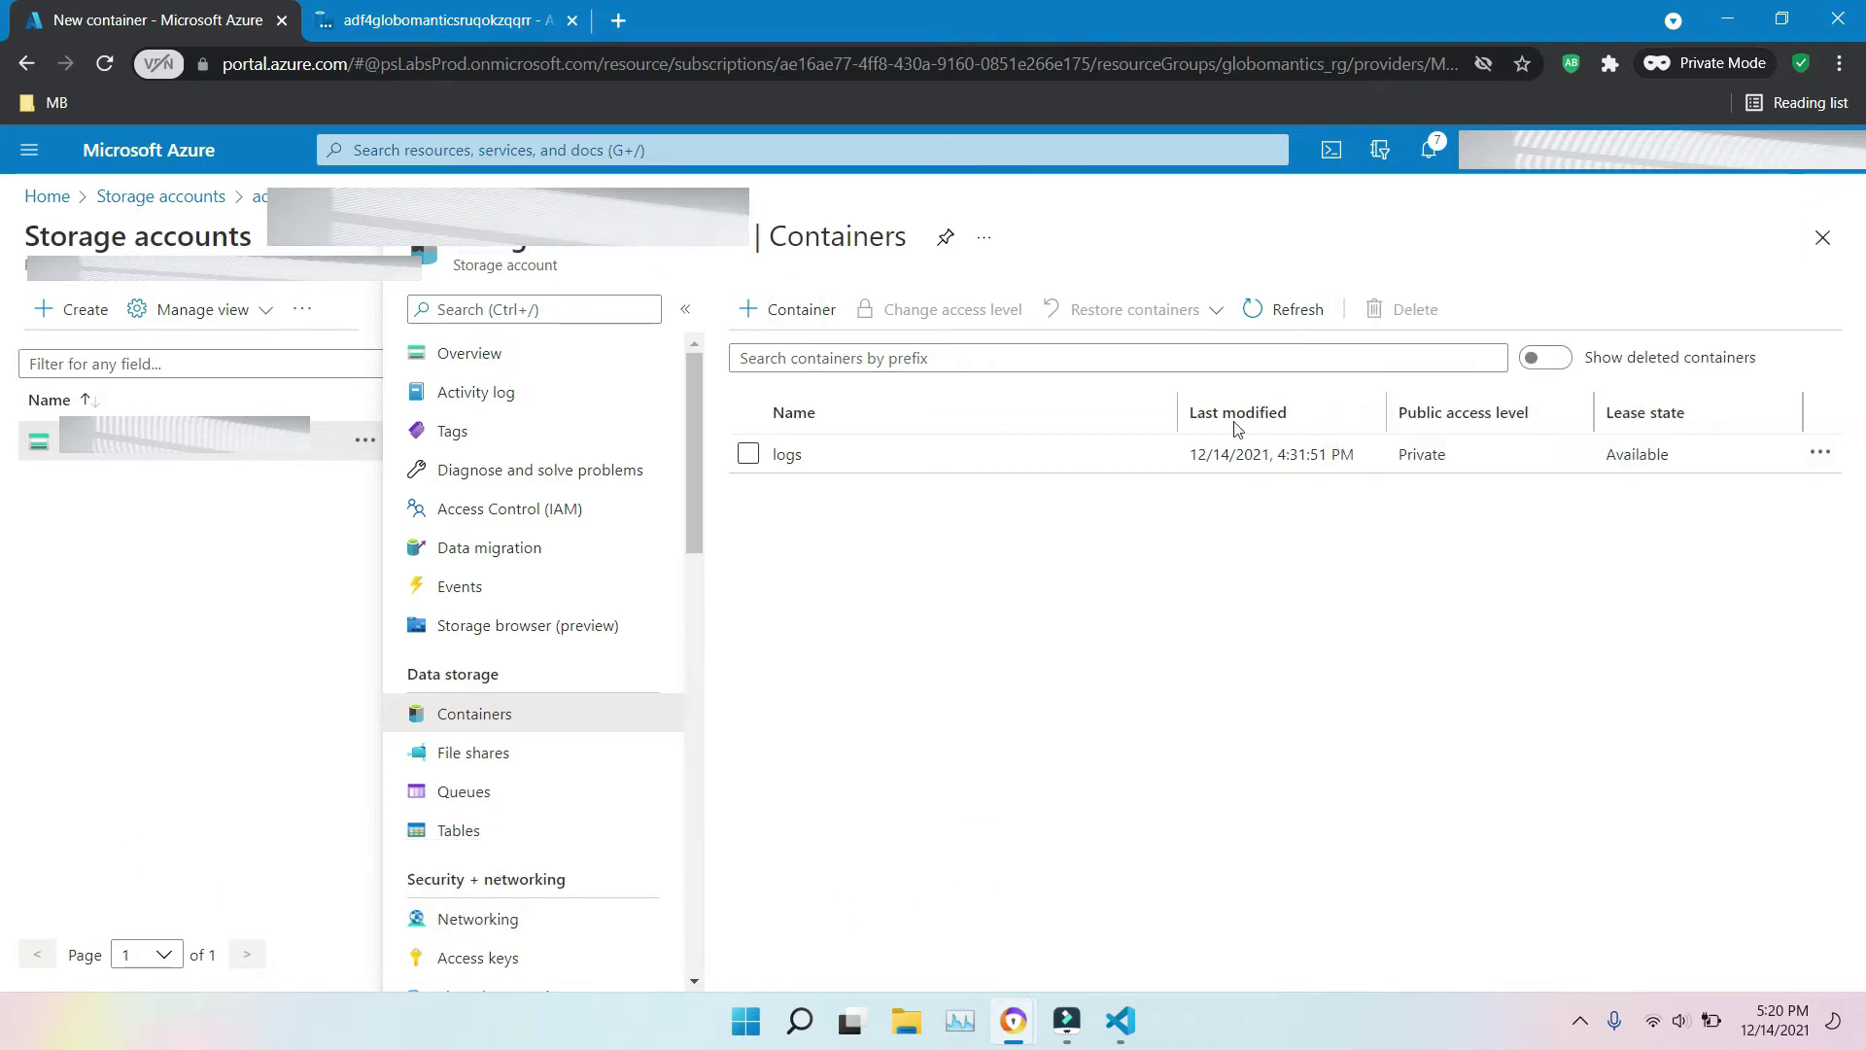
- Open the logs container and view its Add Directory form without adding a directory
click(875, 470)
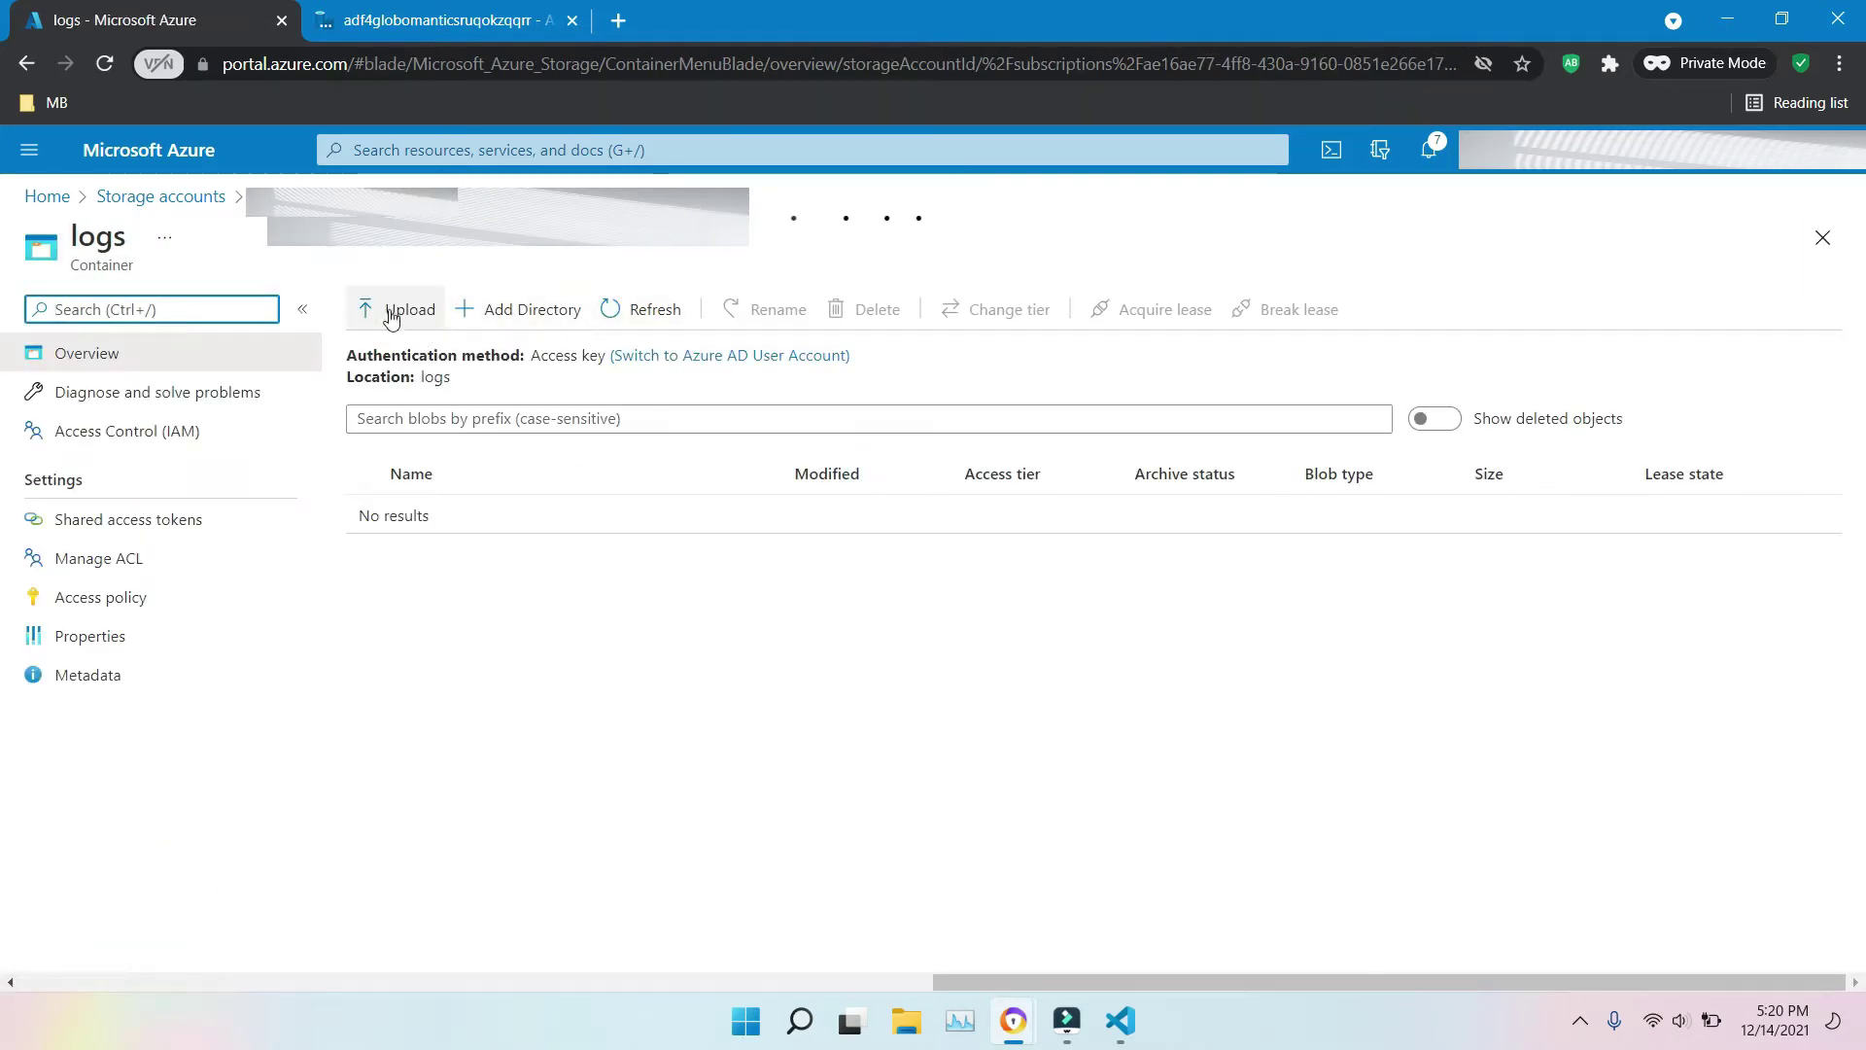
click(510, 308)
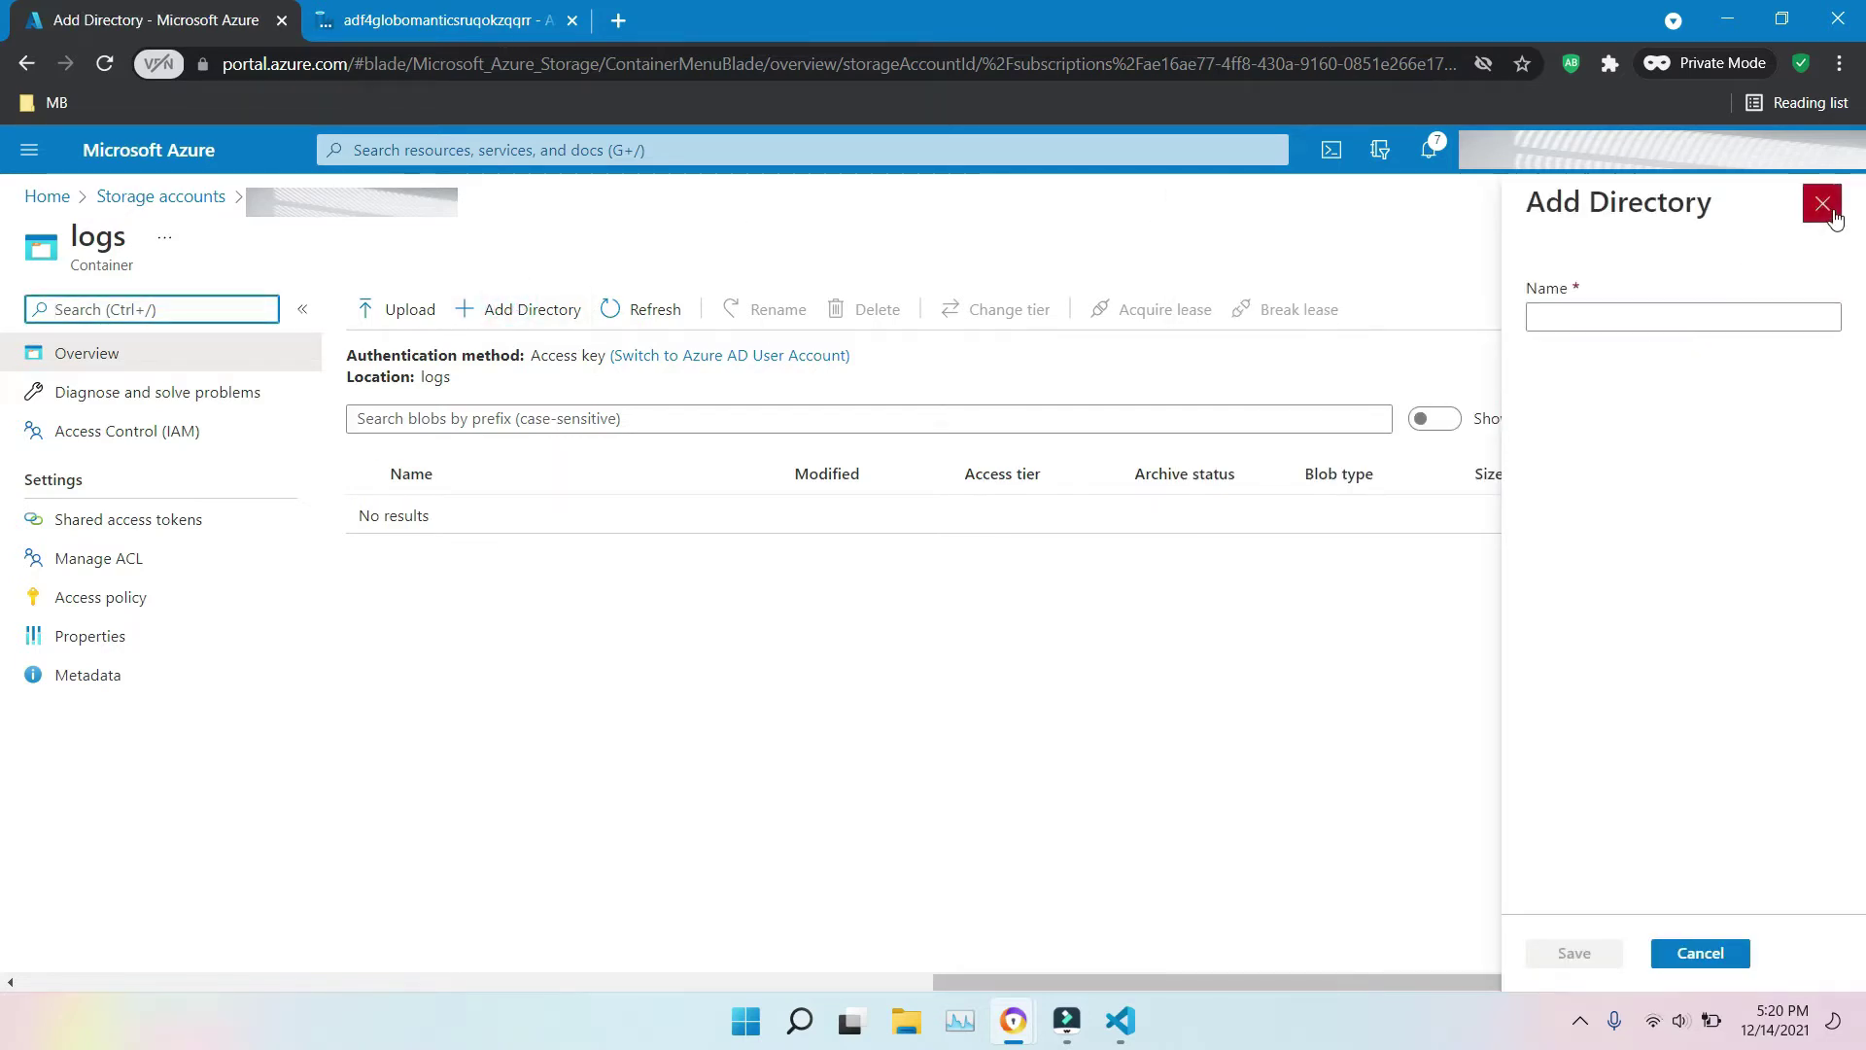
click(1822, 203)
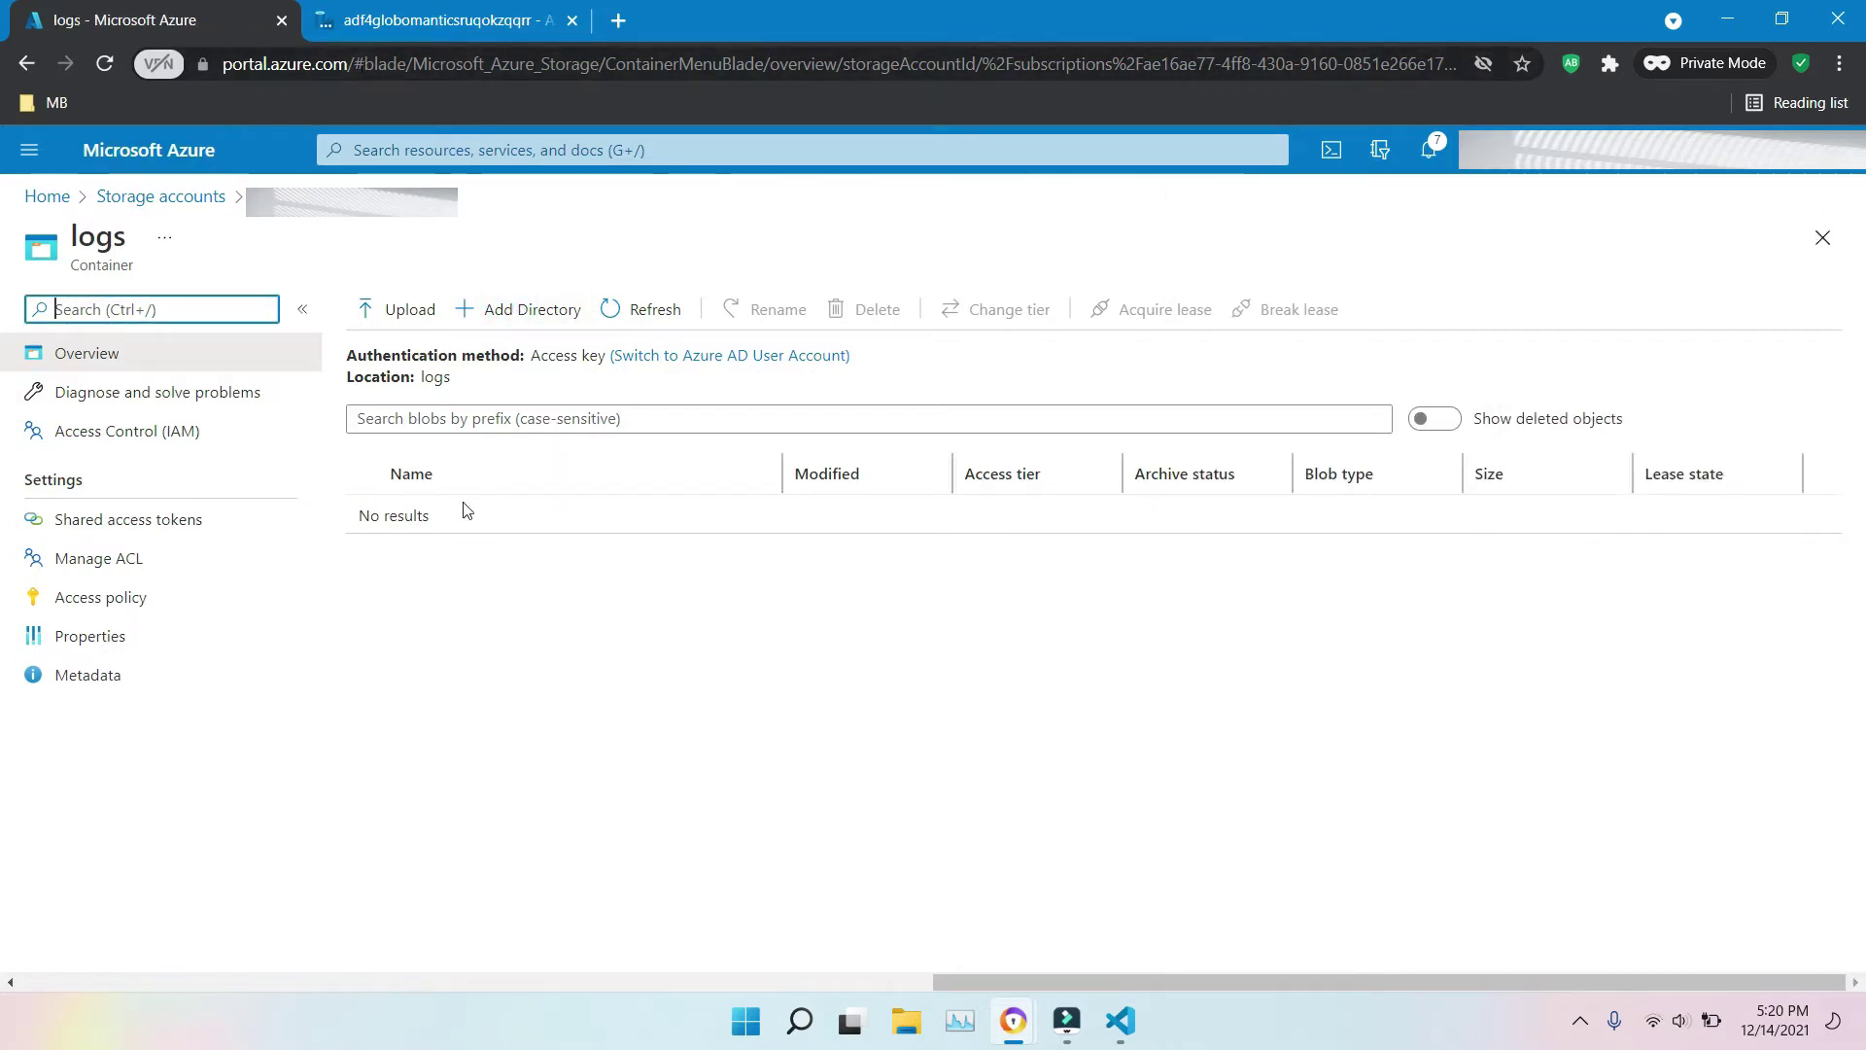
- Examine the advanced options for uploading a blob to the logs container, without uploading a file
click(414, 311)
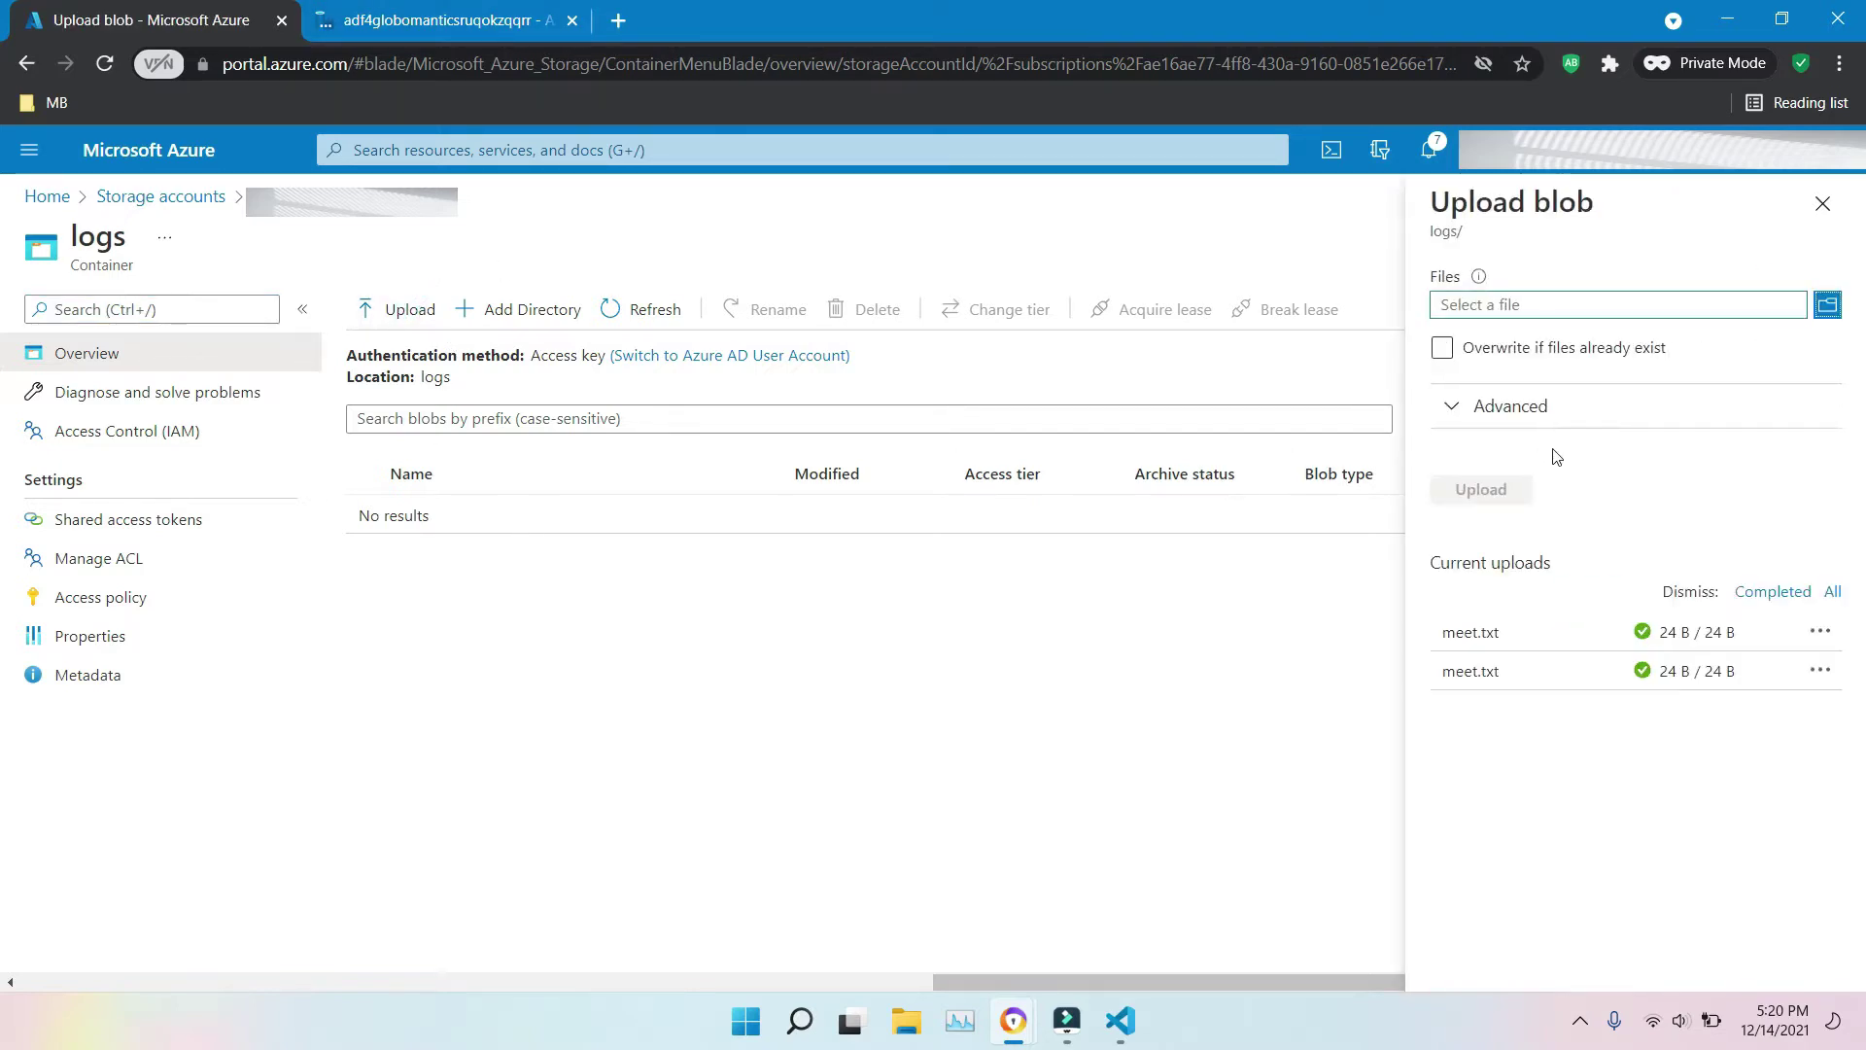
click(1452, 408)
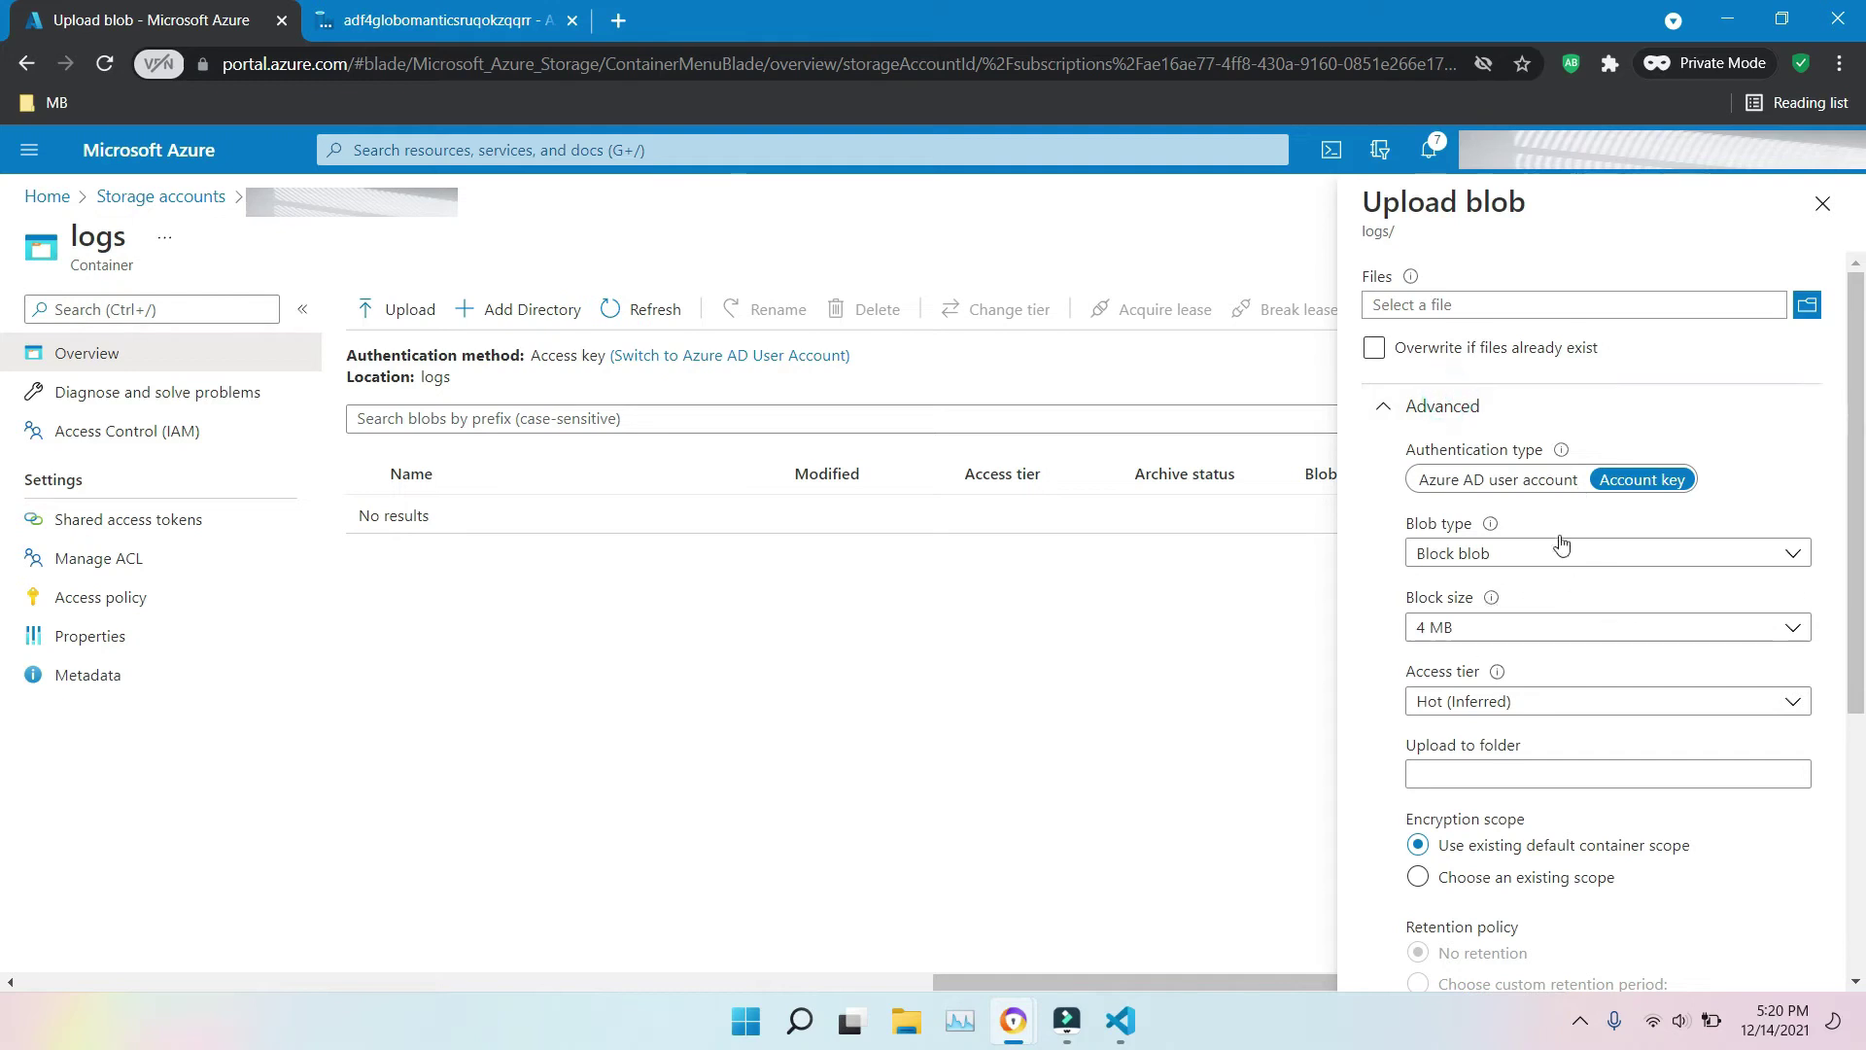
scroll(1498, 483, down, 4)
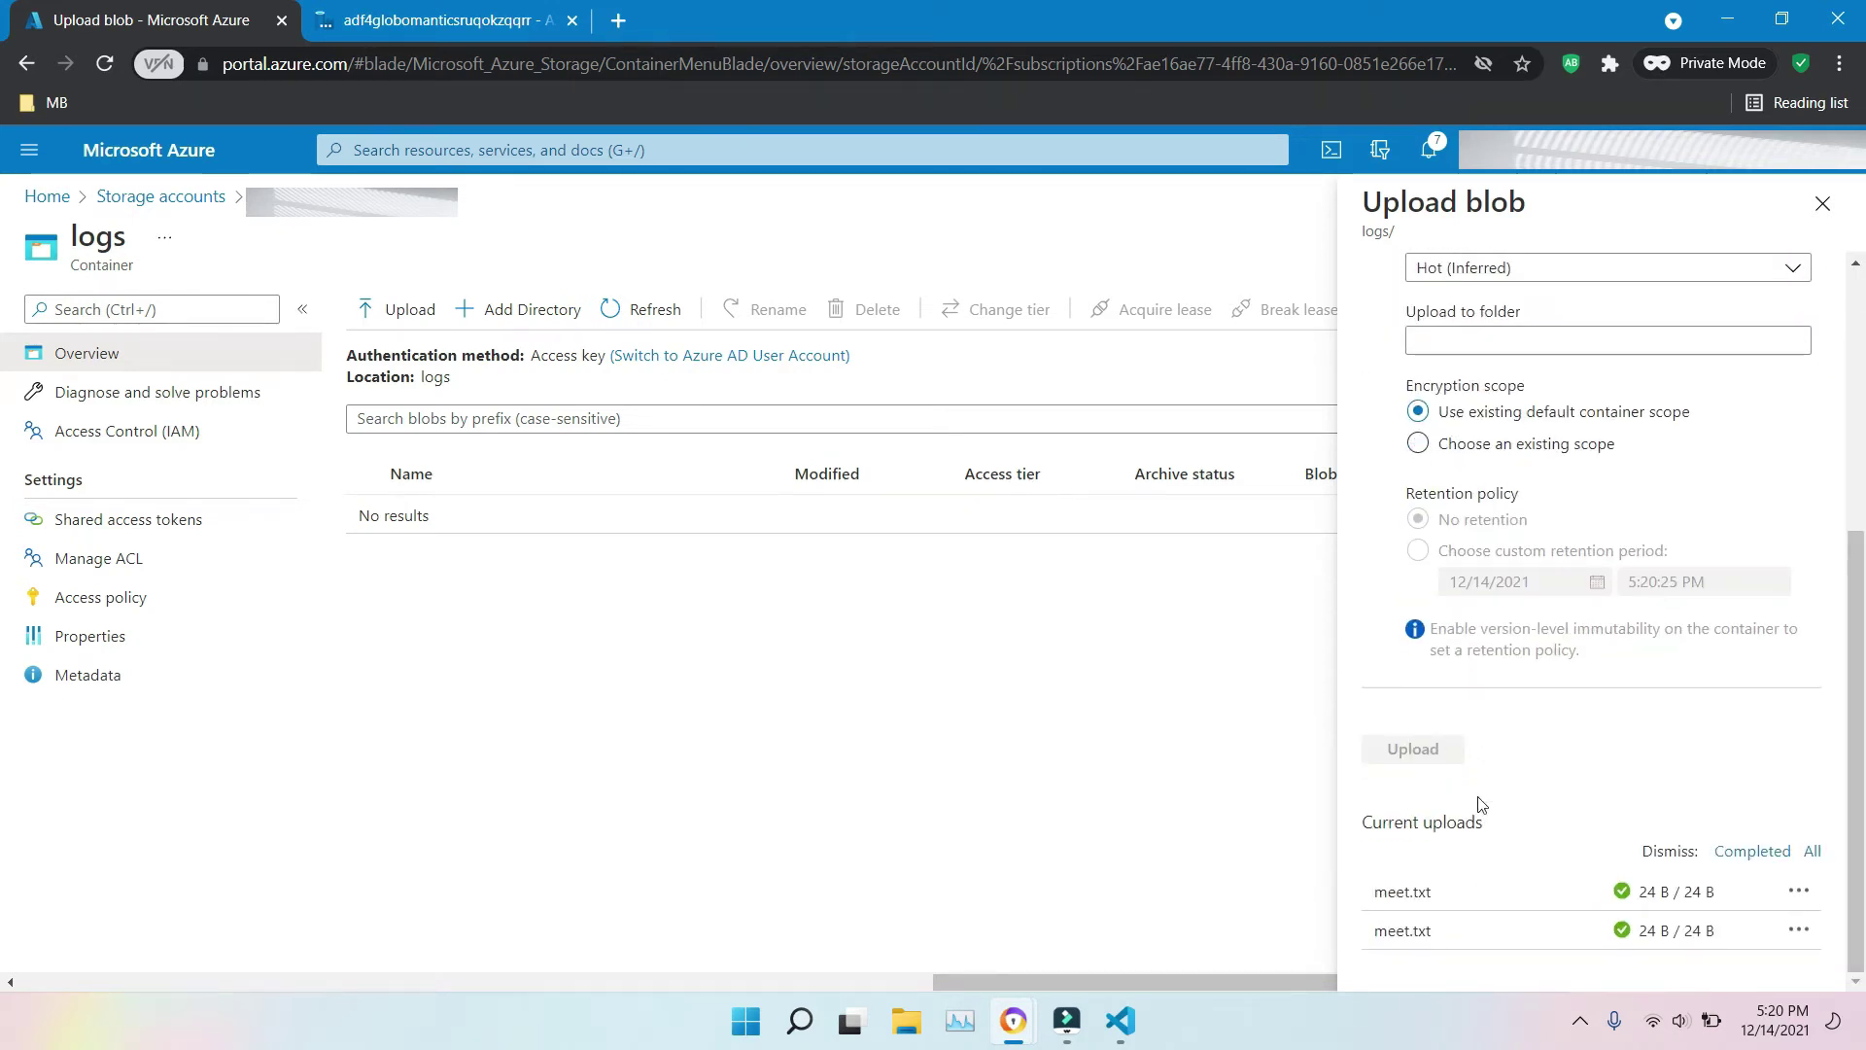
drag(1858, 670, 1858, 464)
click(1523, 681)
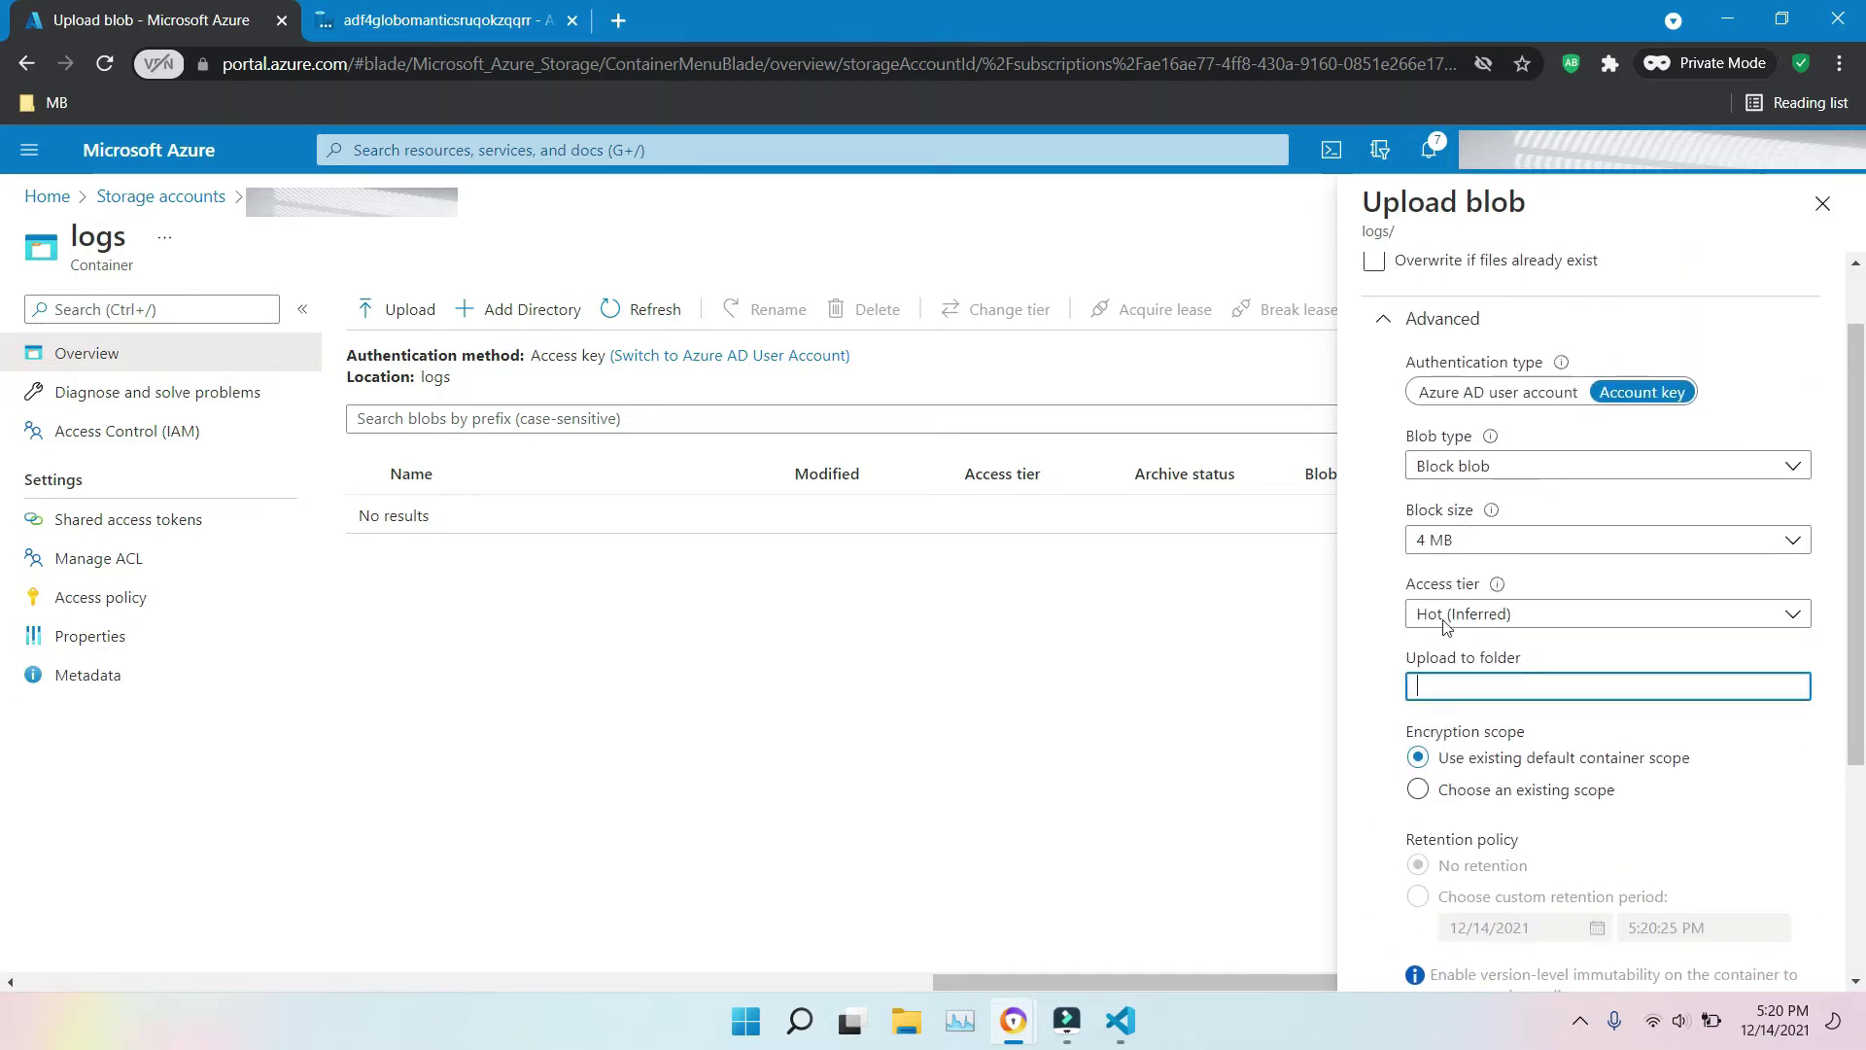
scroll(1487, 778, down, 3)
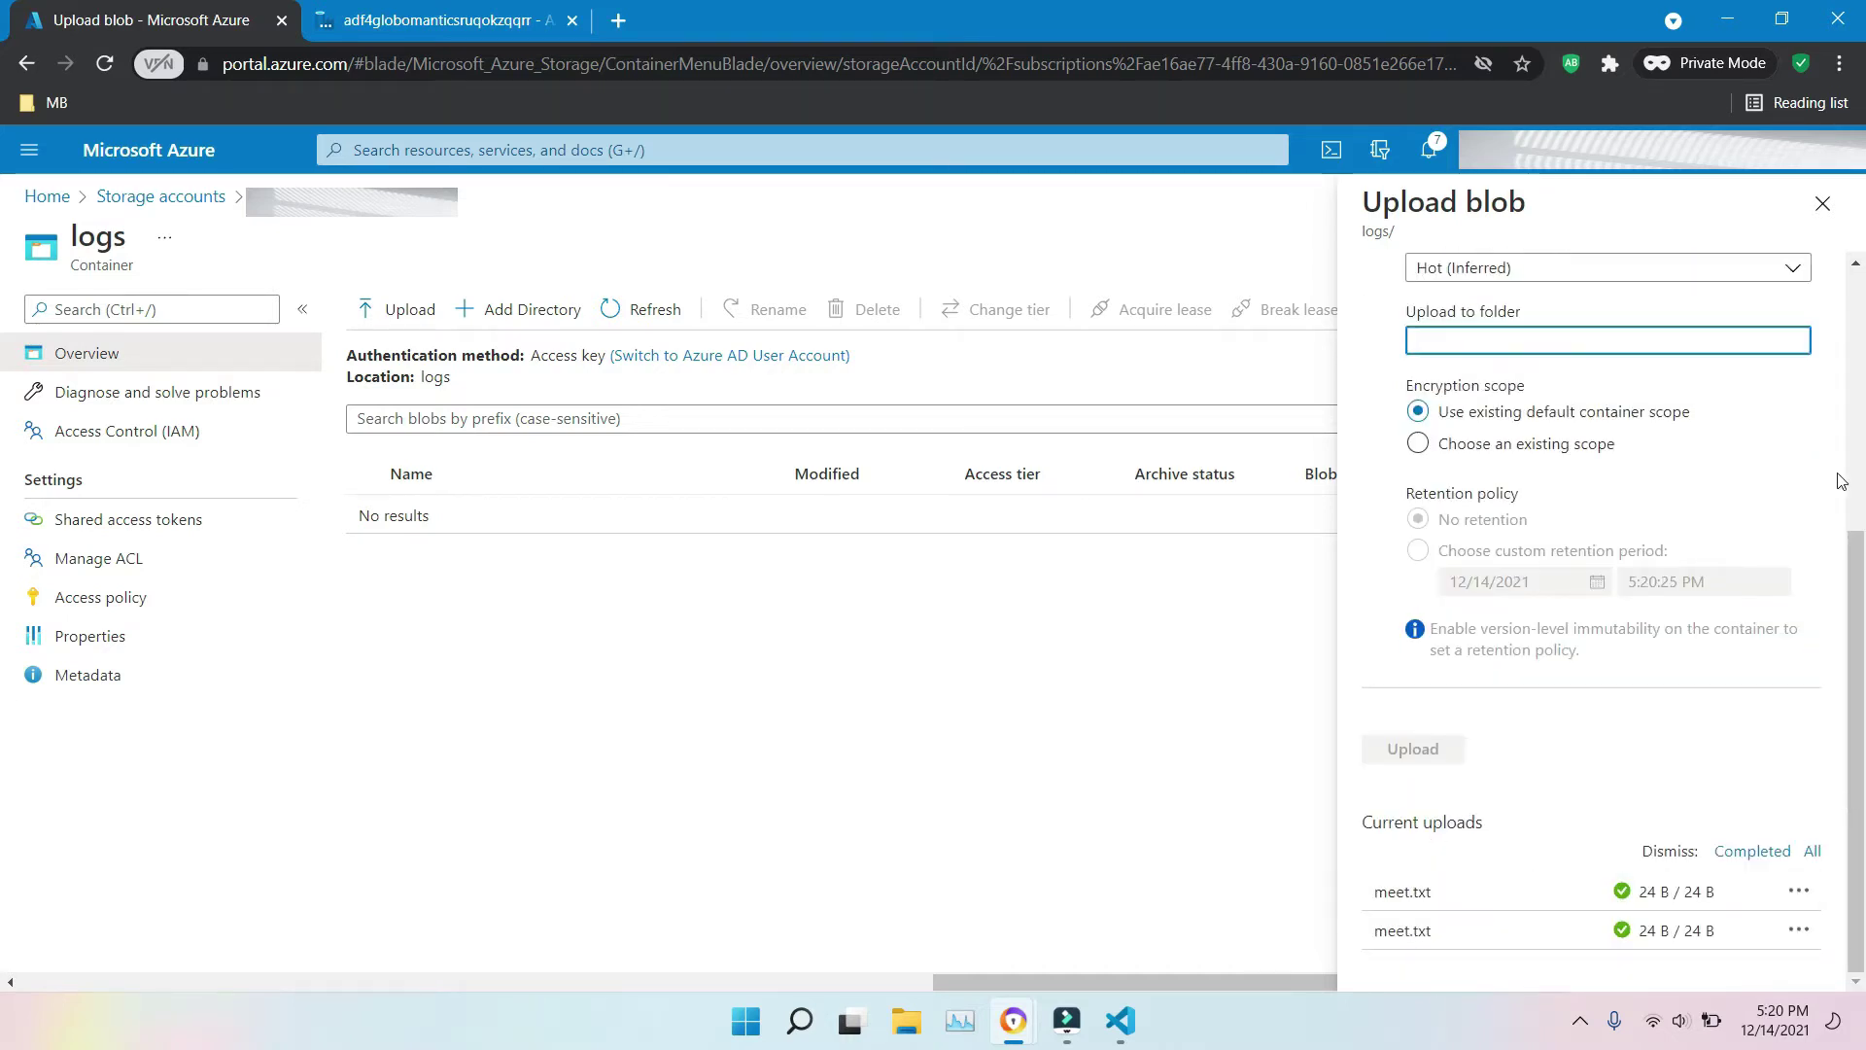
click(1823, 203)
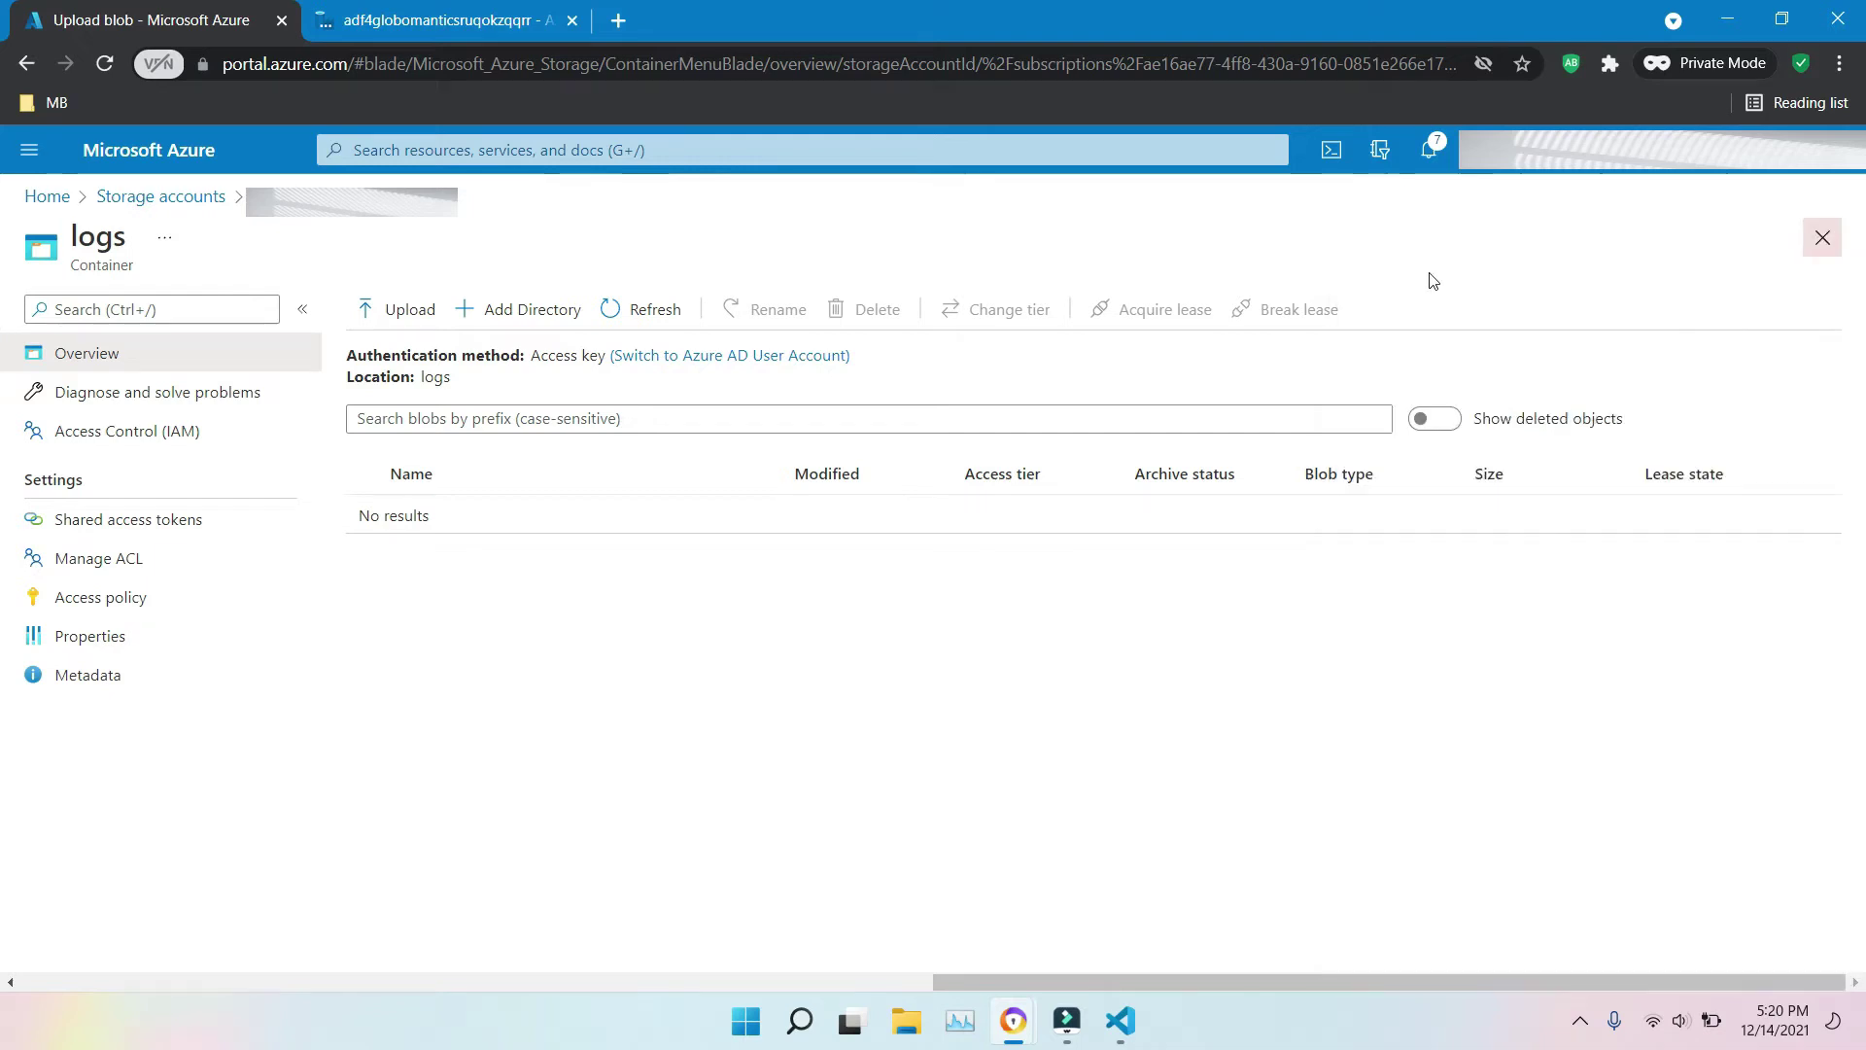
- Search the Azure portal for gen1 from the home page and open the Data Lake Storage Gen1 service
click(65, 199)
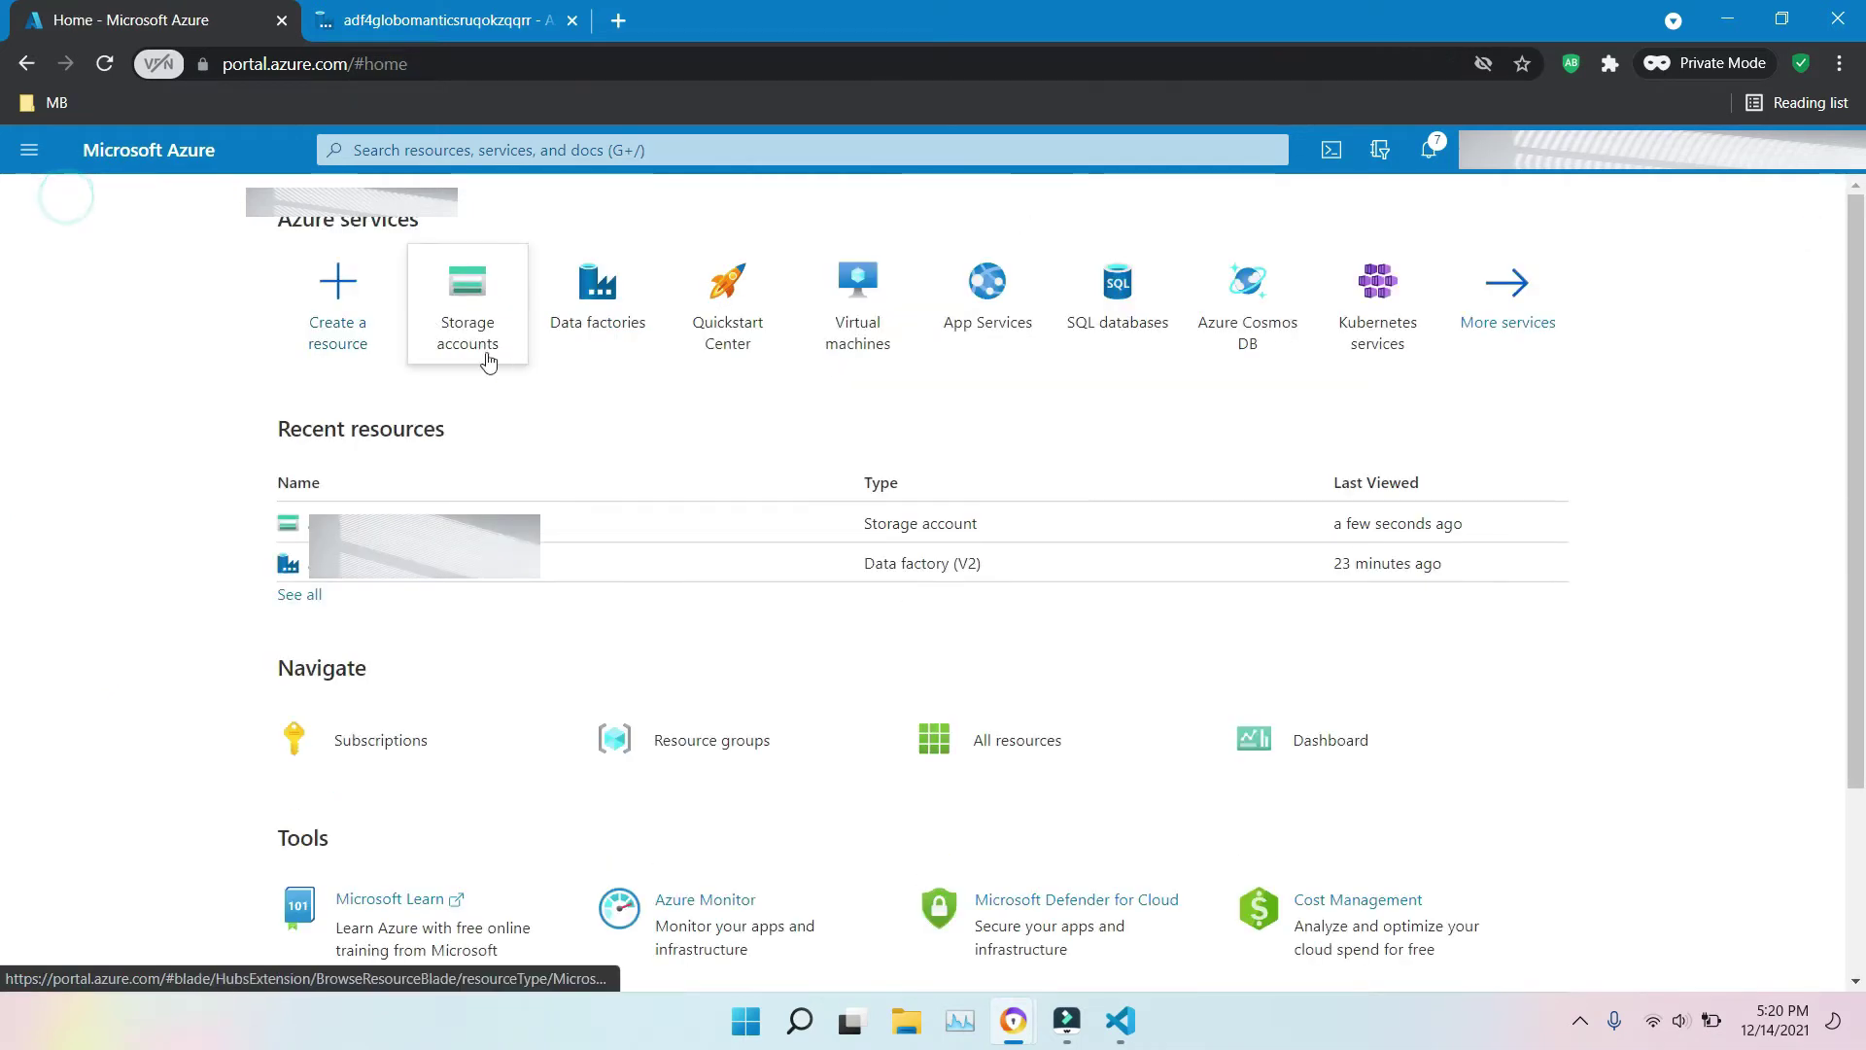
click(568, 151)
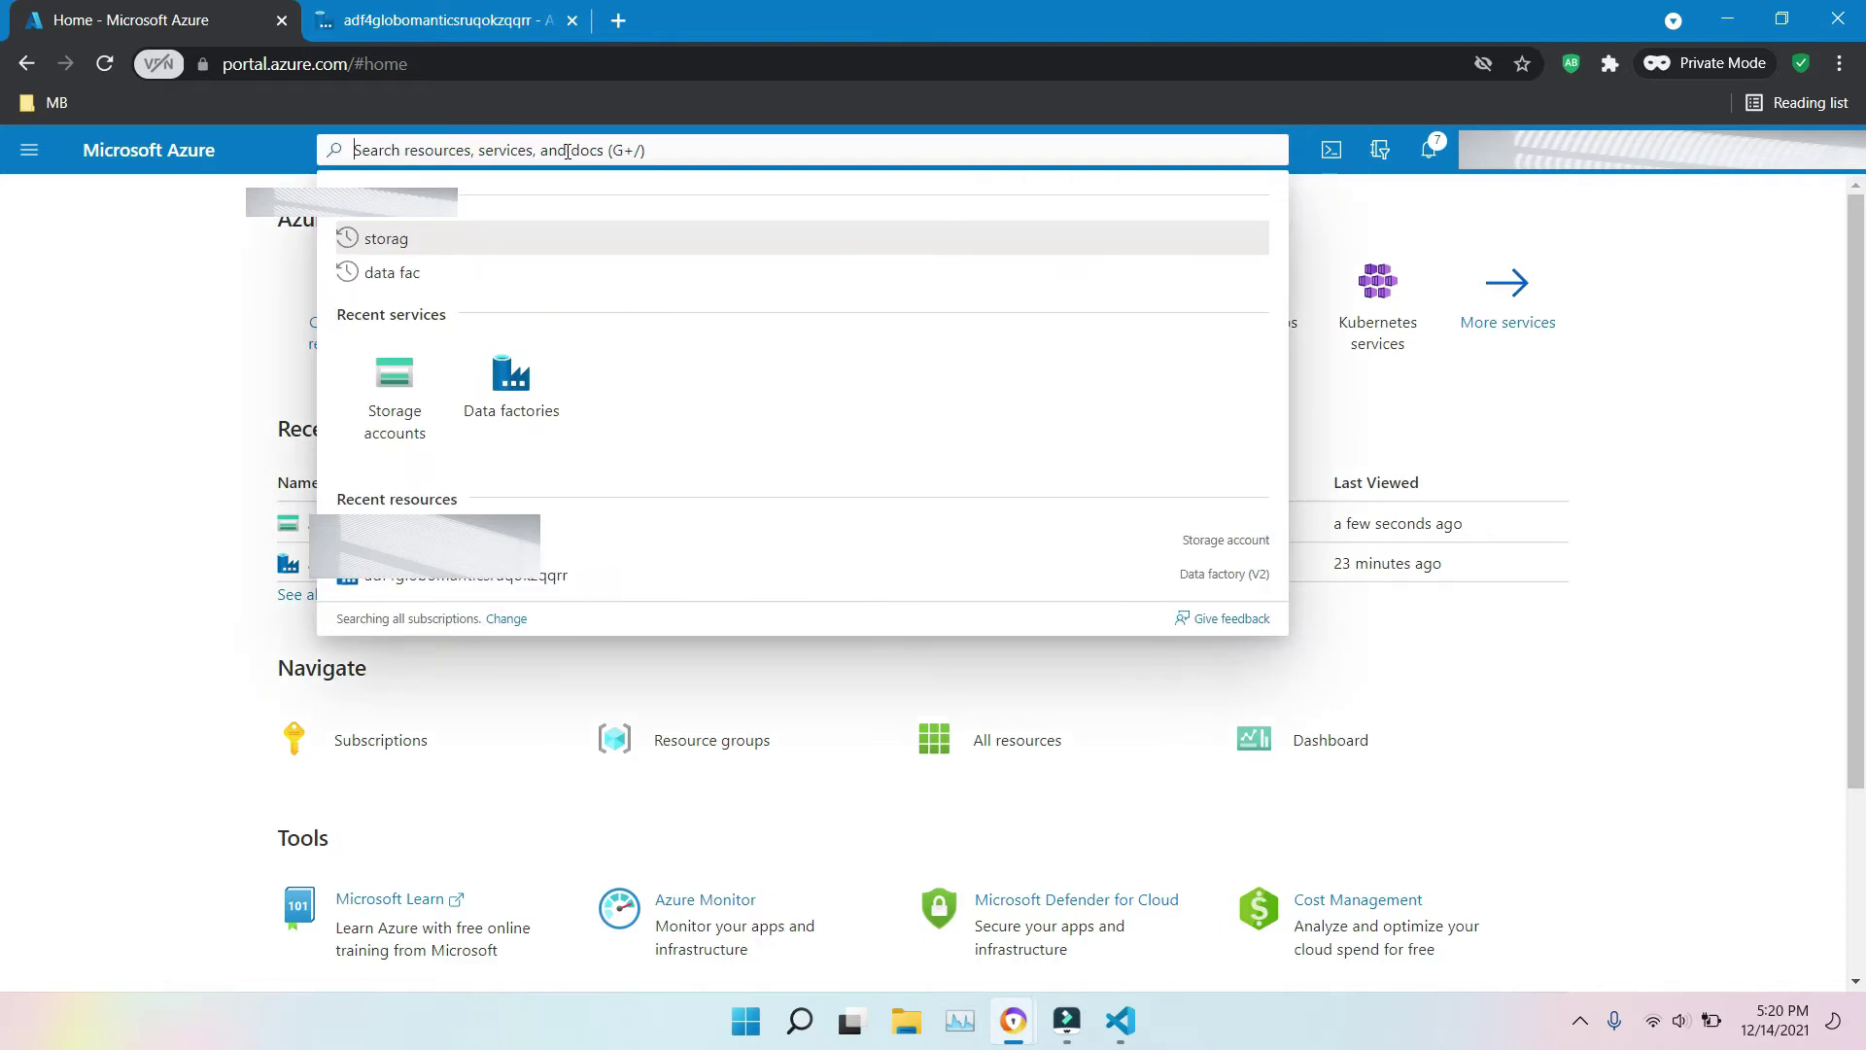
text(he)
key(BackSpace)
key(BackSpace)
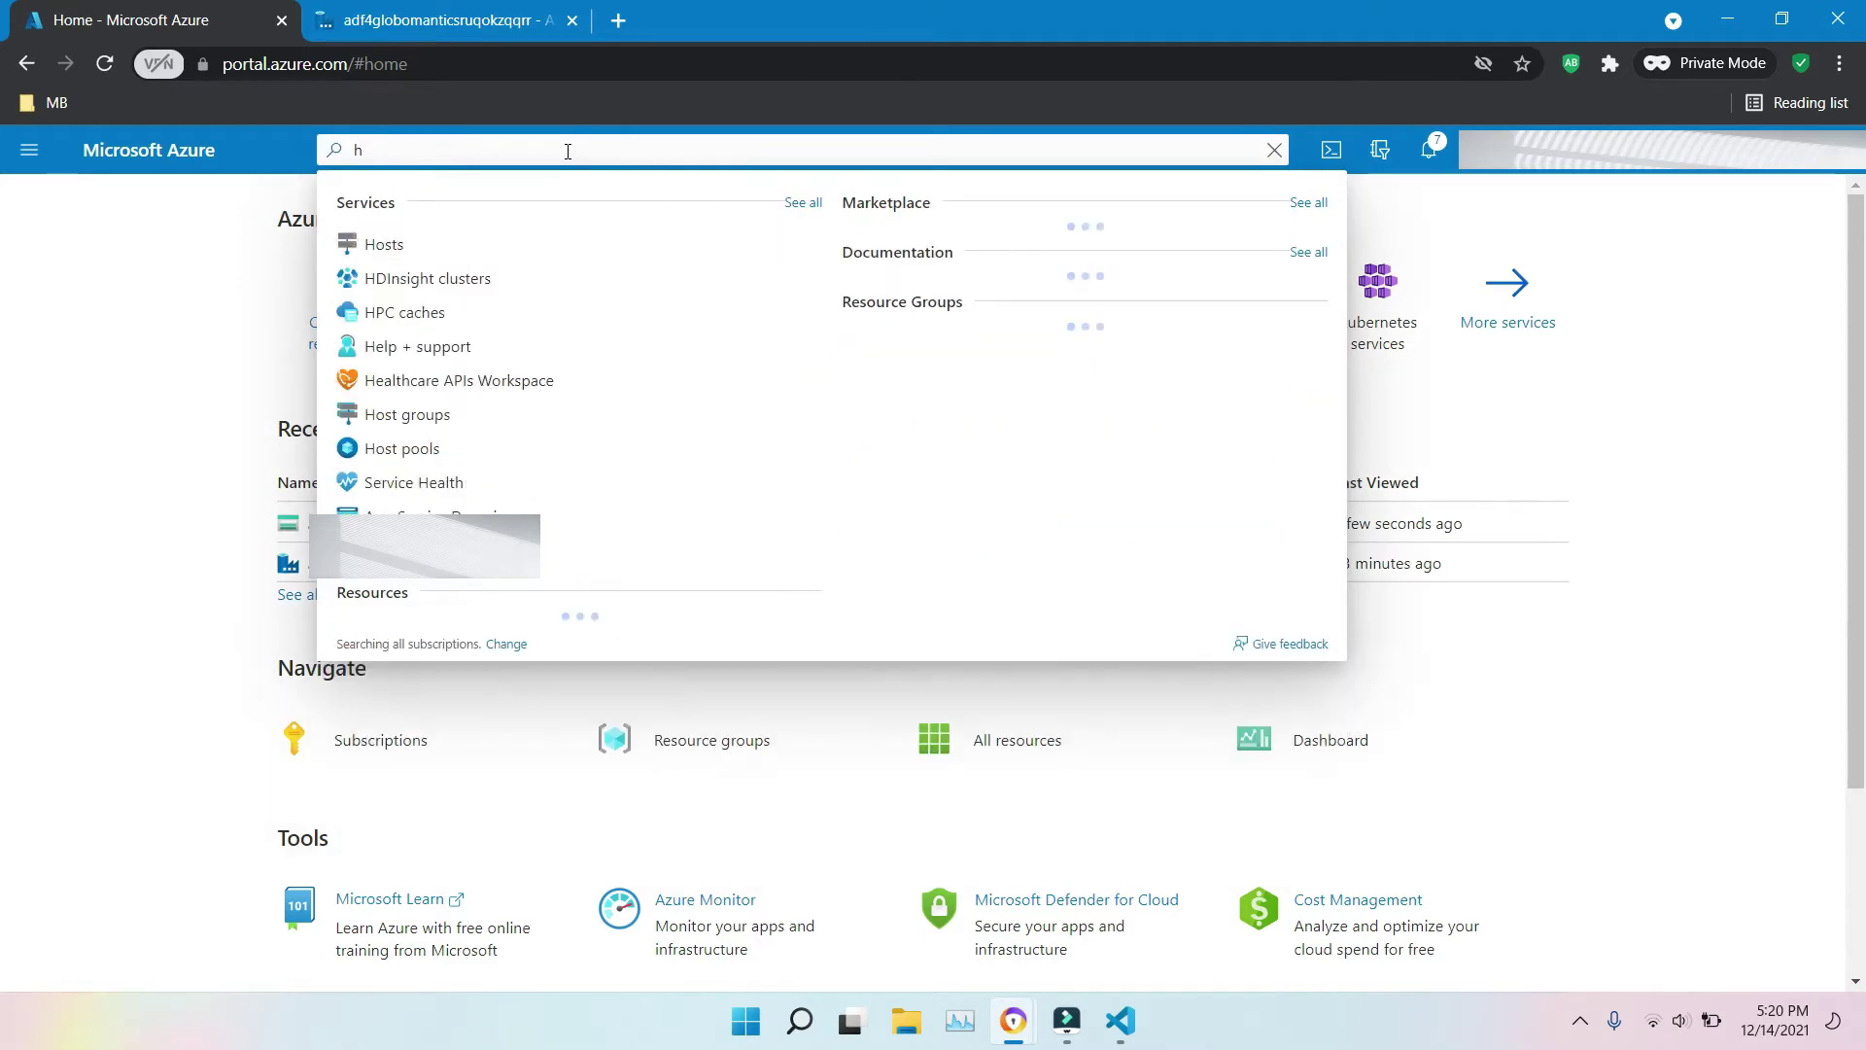
text(gen1)
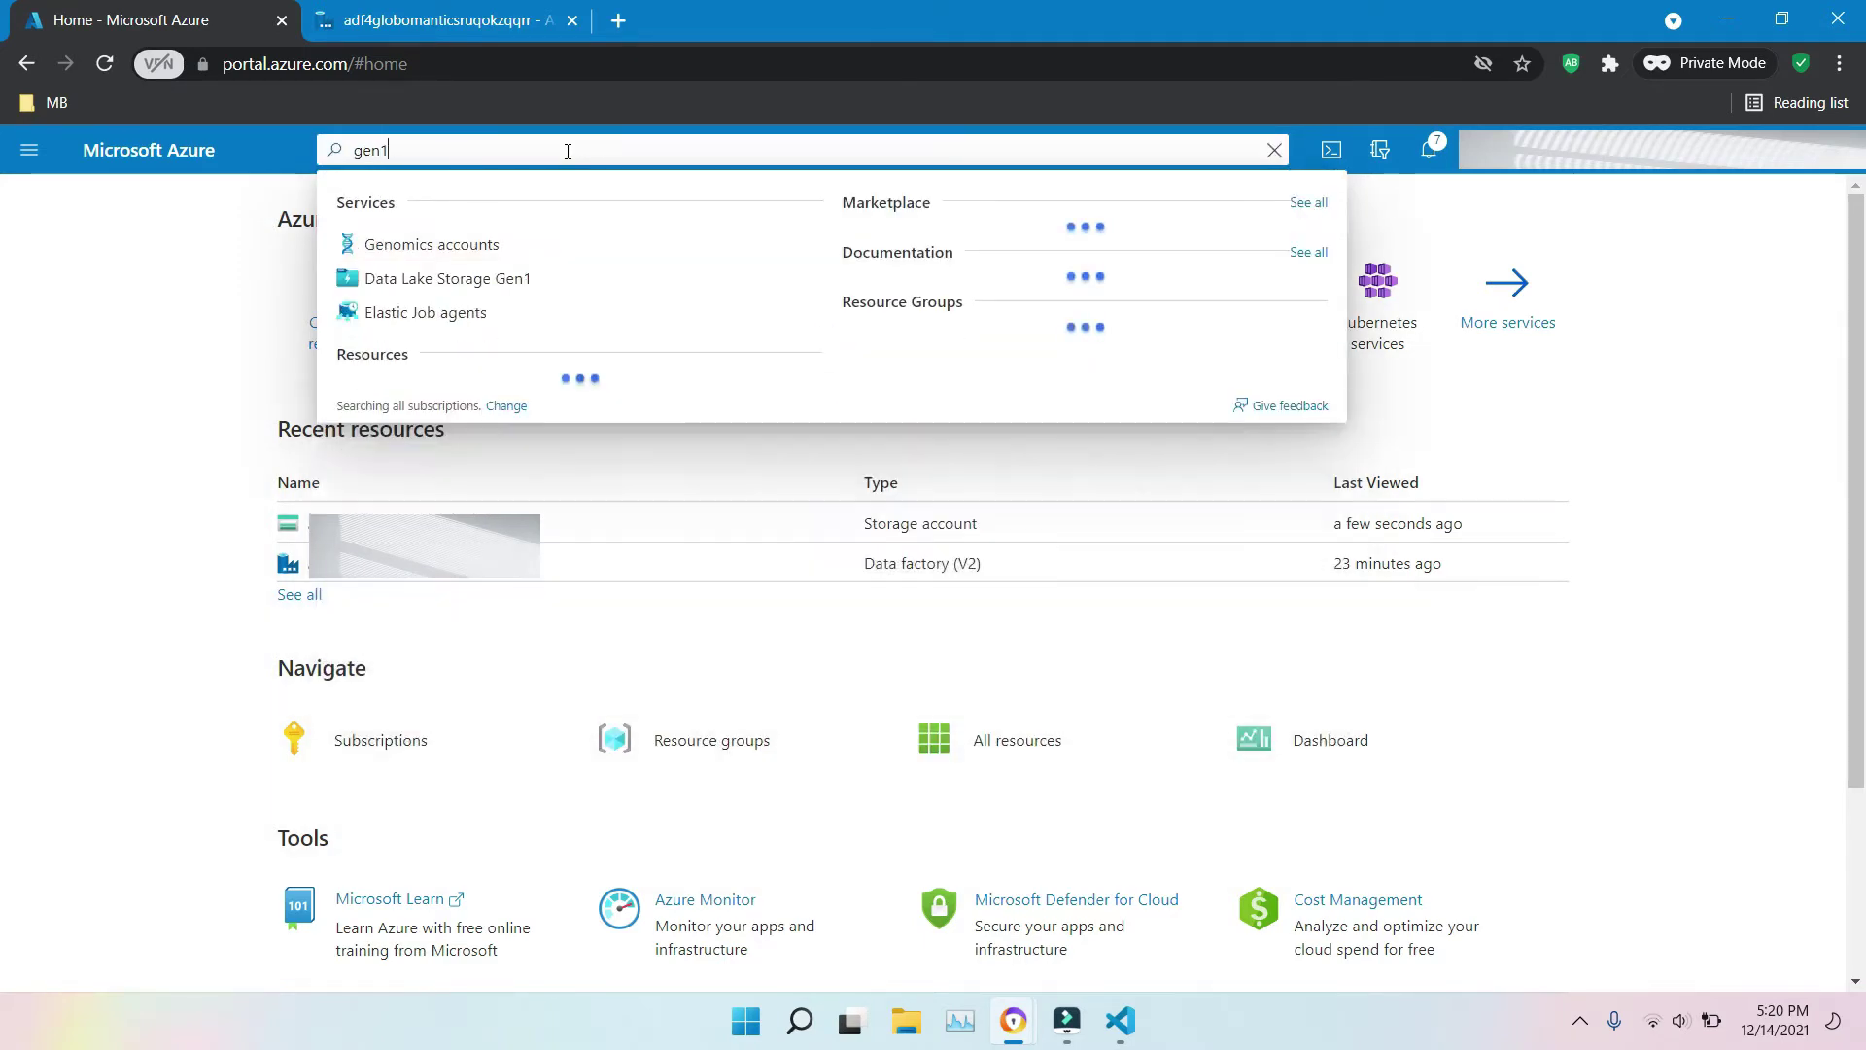
click(513, 282)
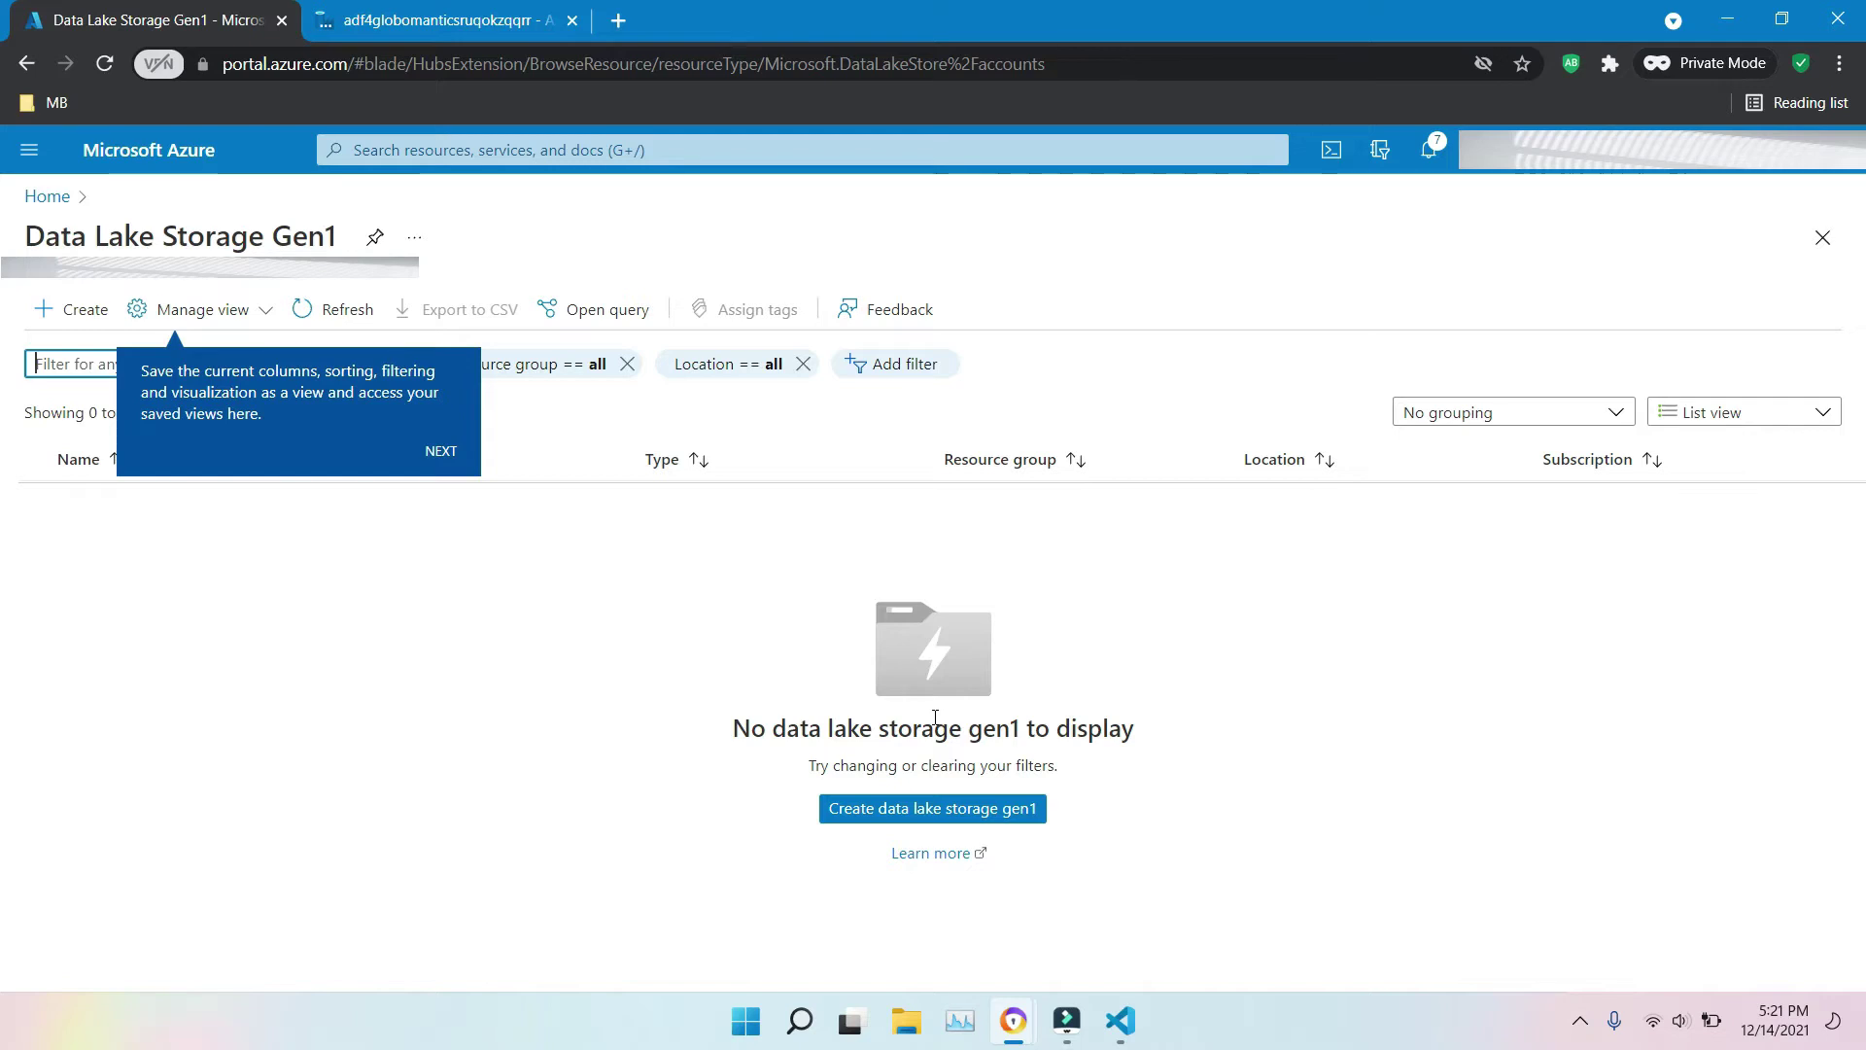
- Open the existing V2 data factory from the Data factories list and launch Azure Data Factory Studio
click(46, 196)
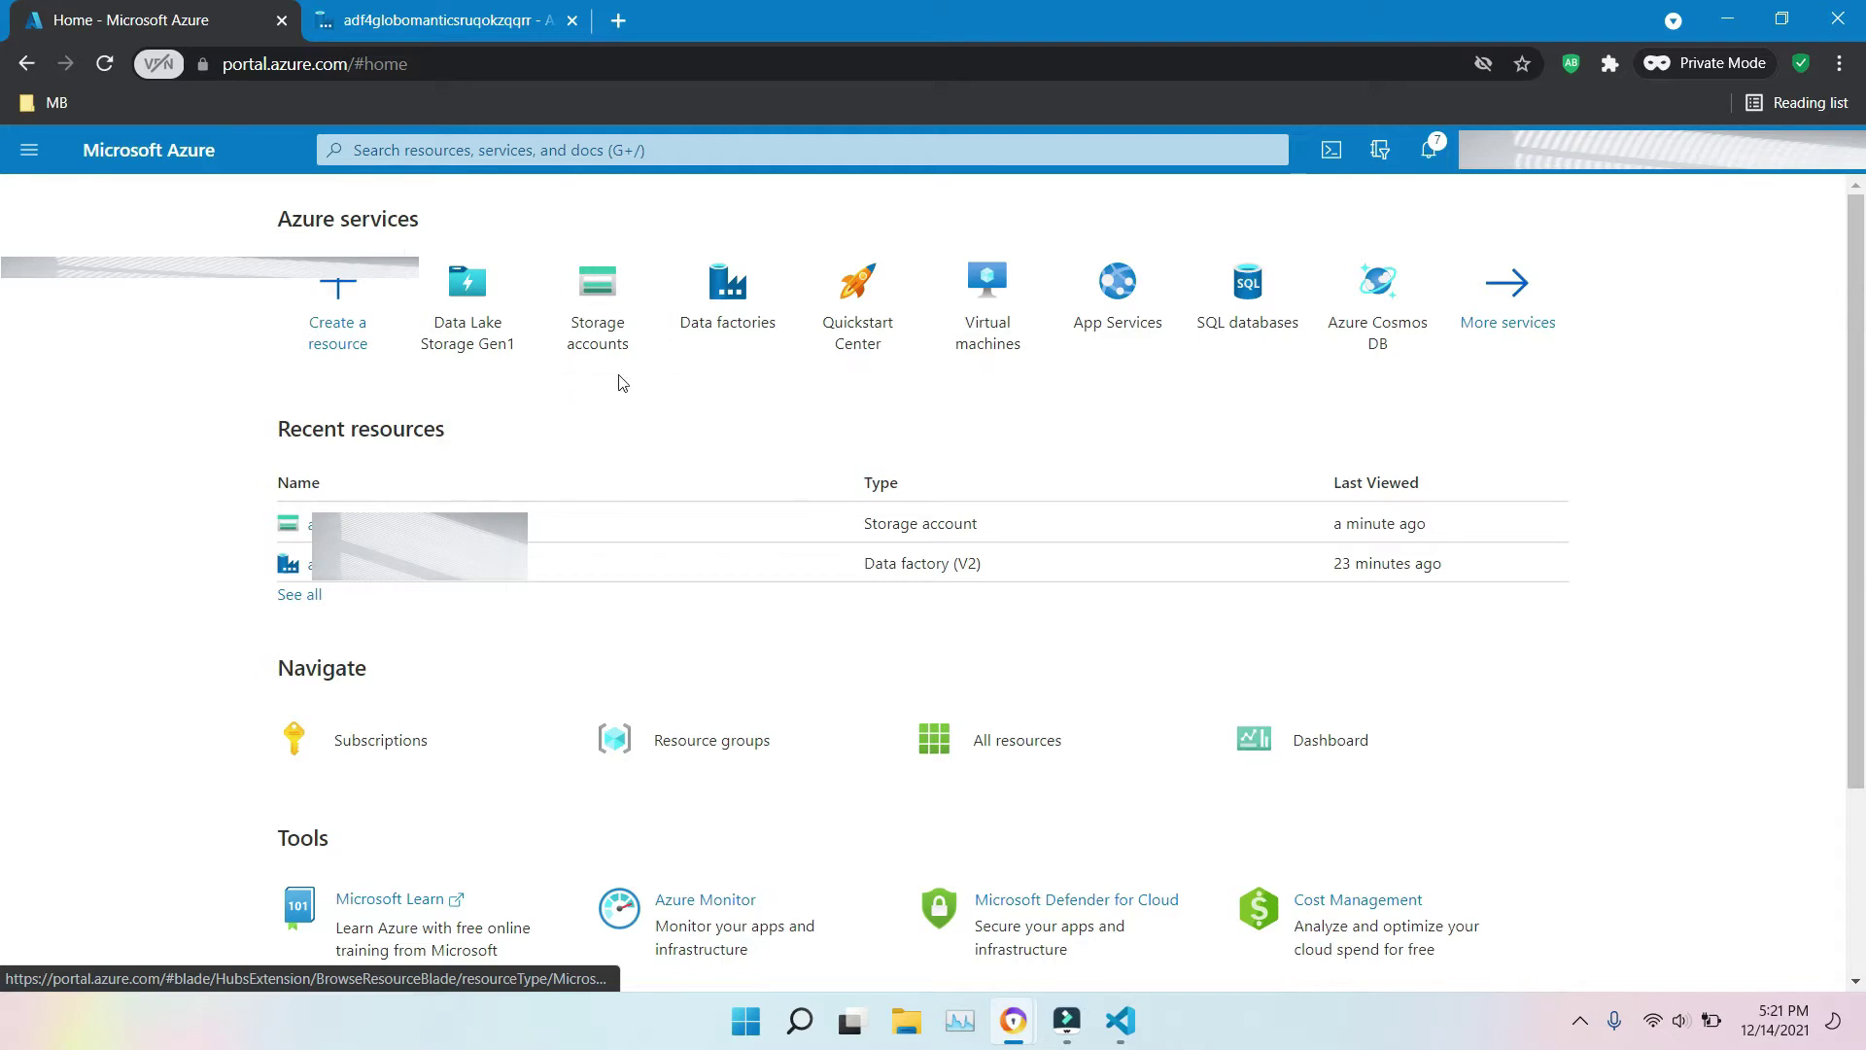
click(768, 336)
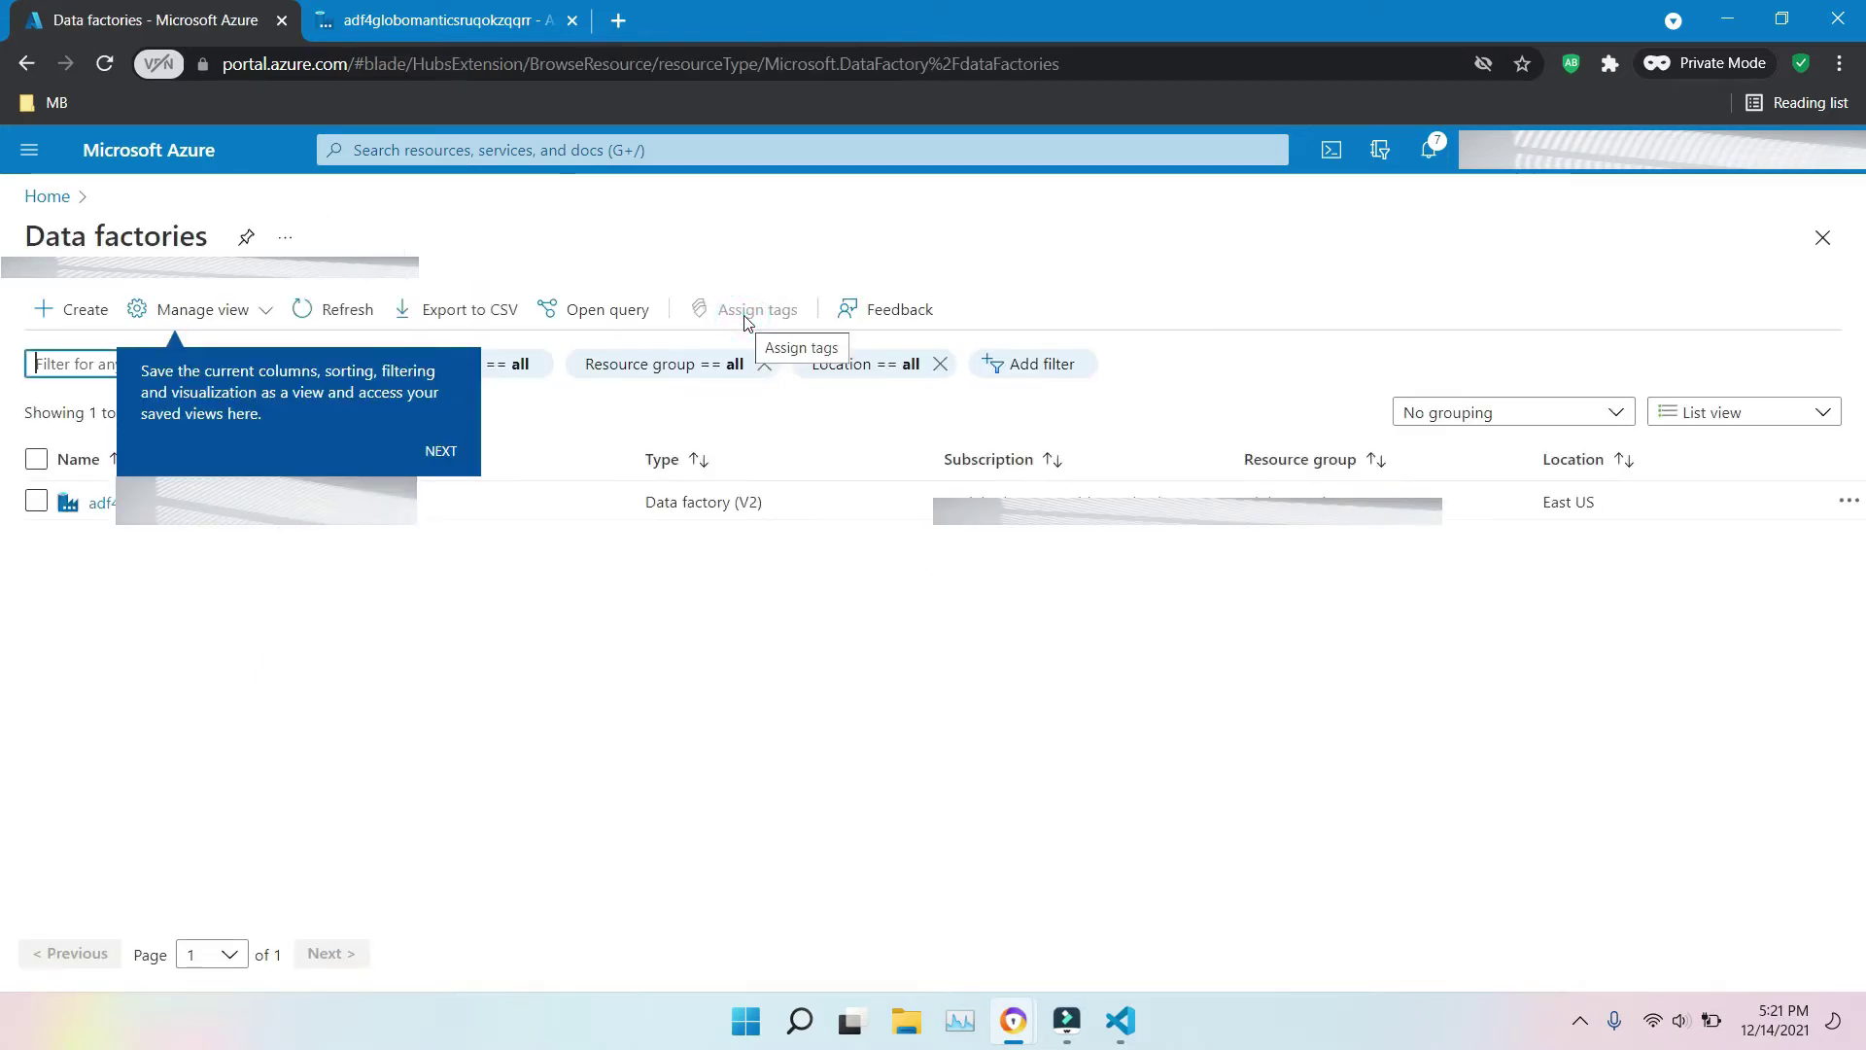
click(445, 455)
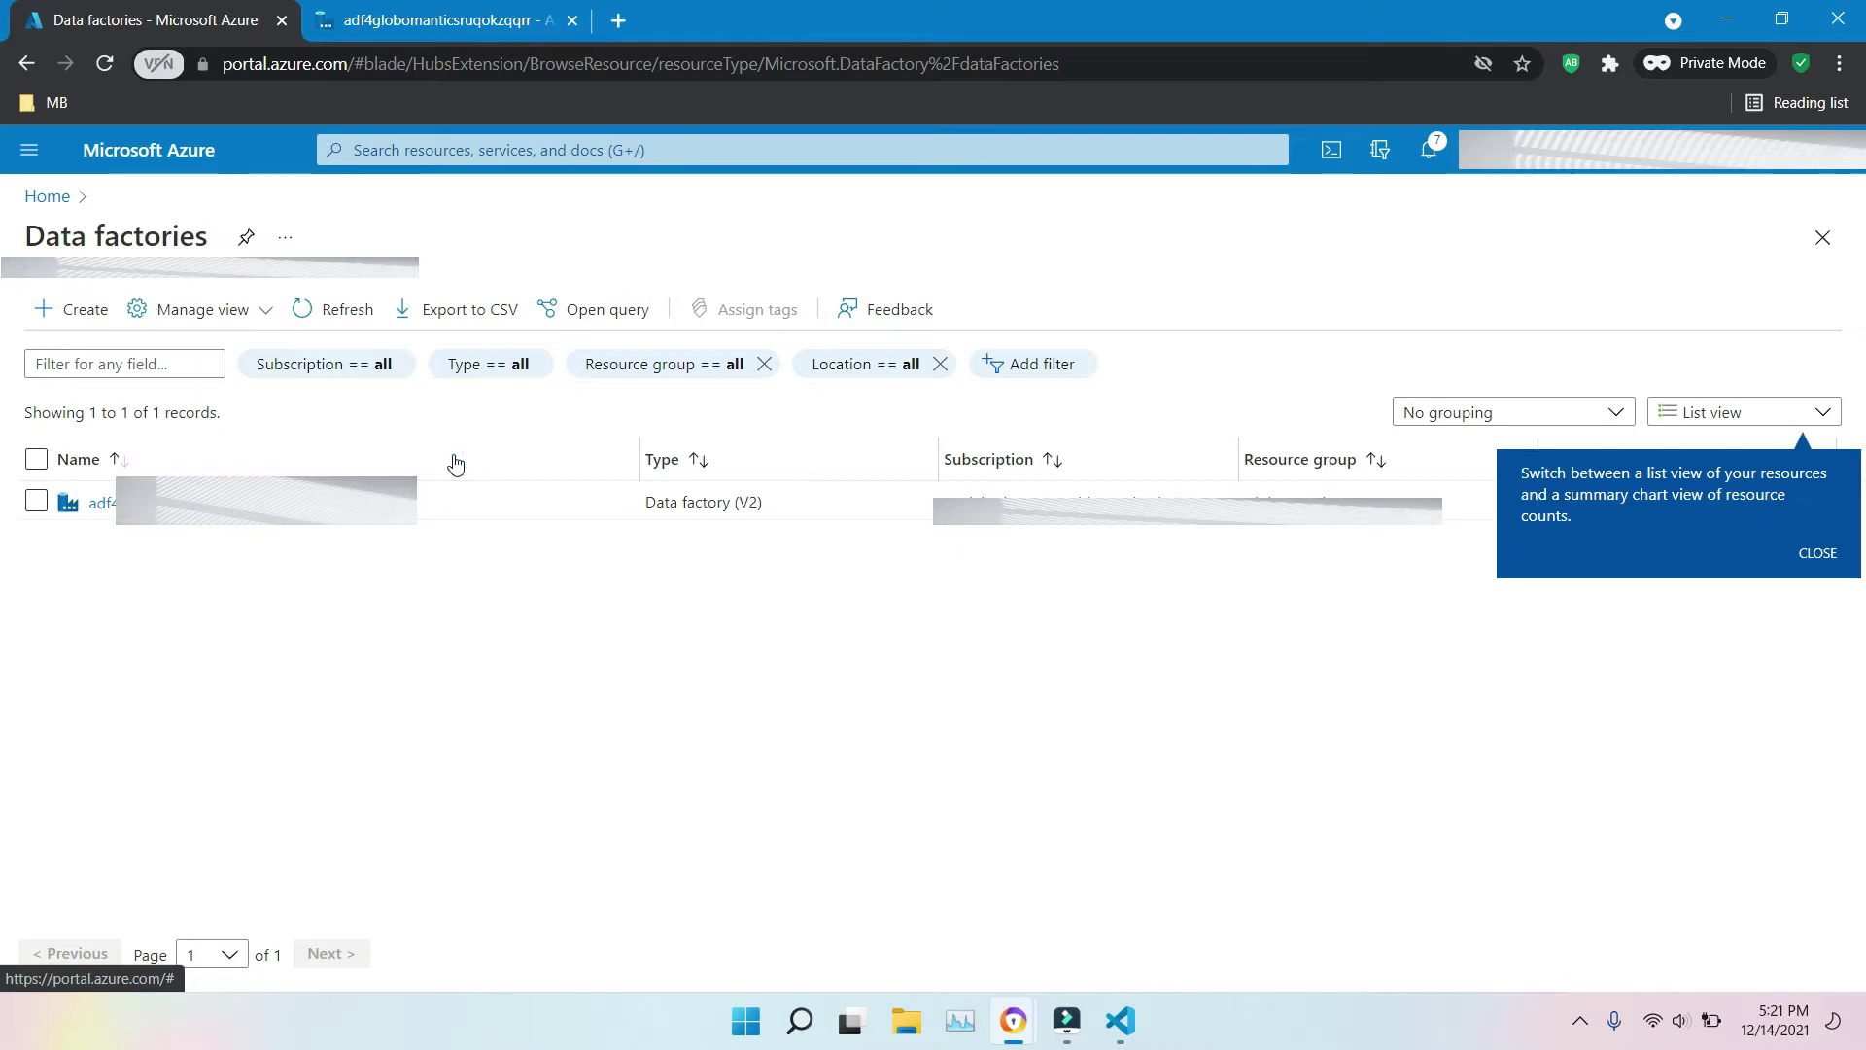
click(194, 501)
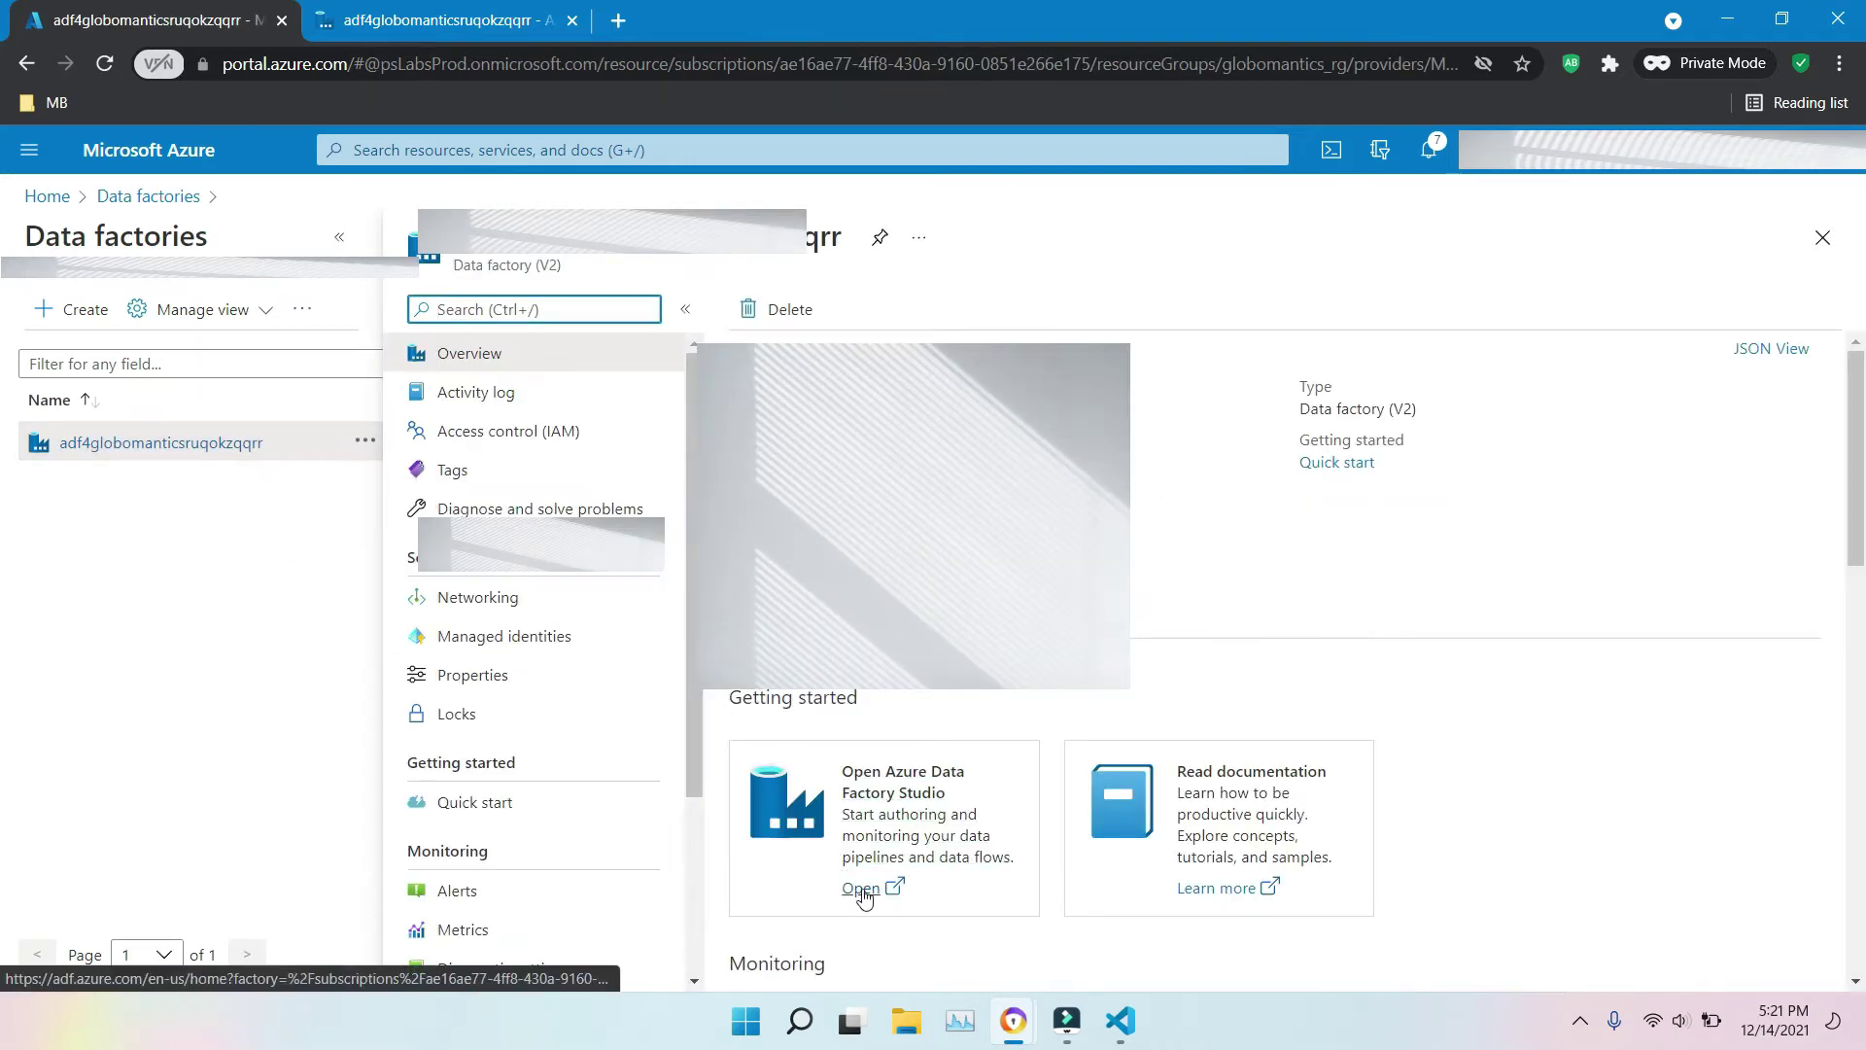
click(862, 887)
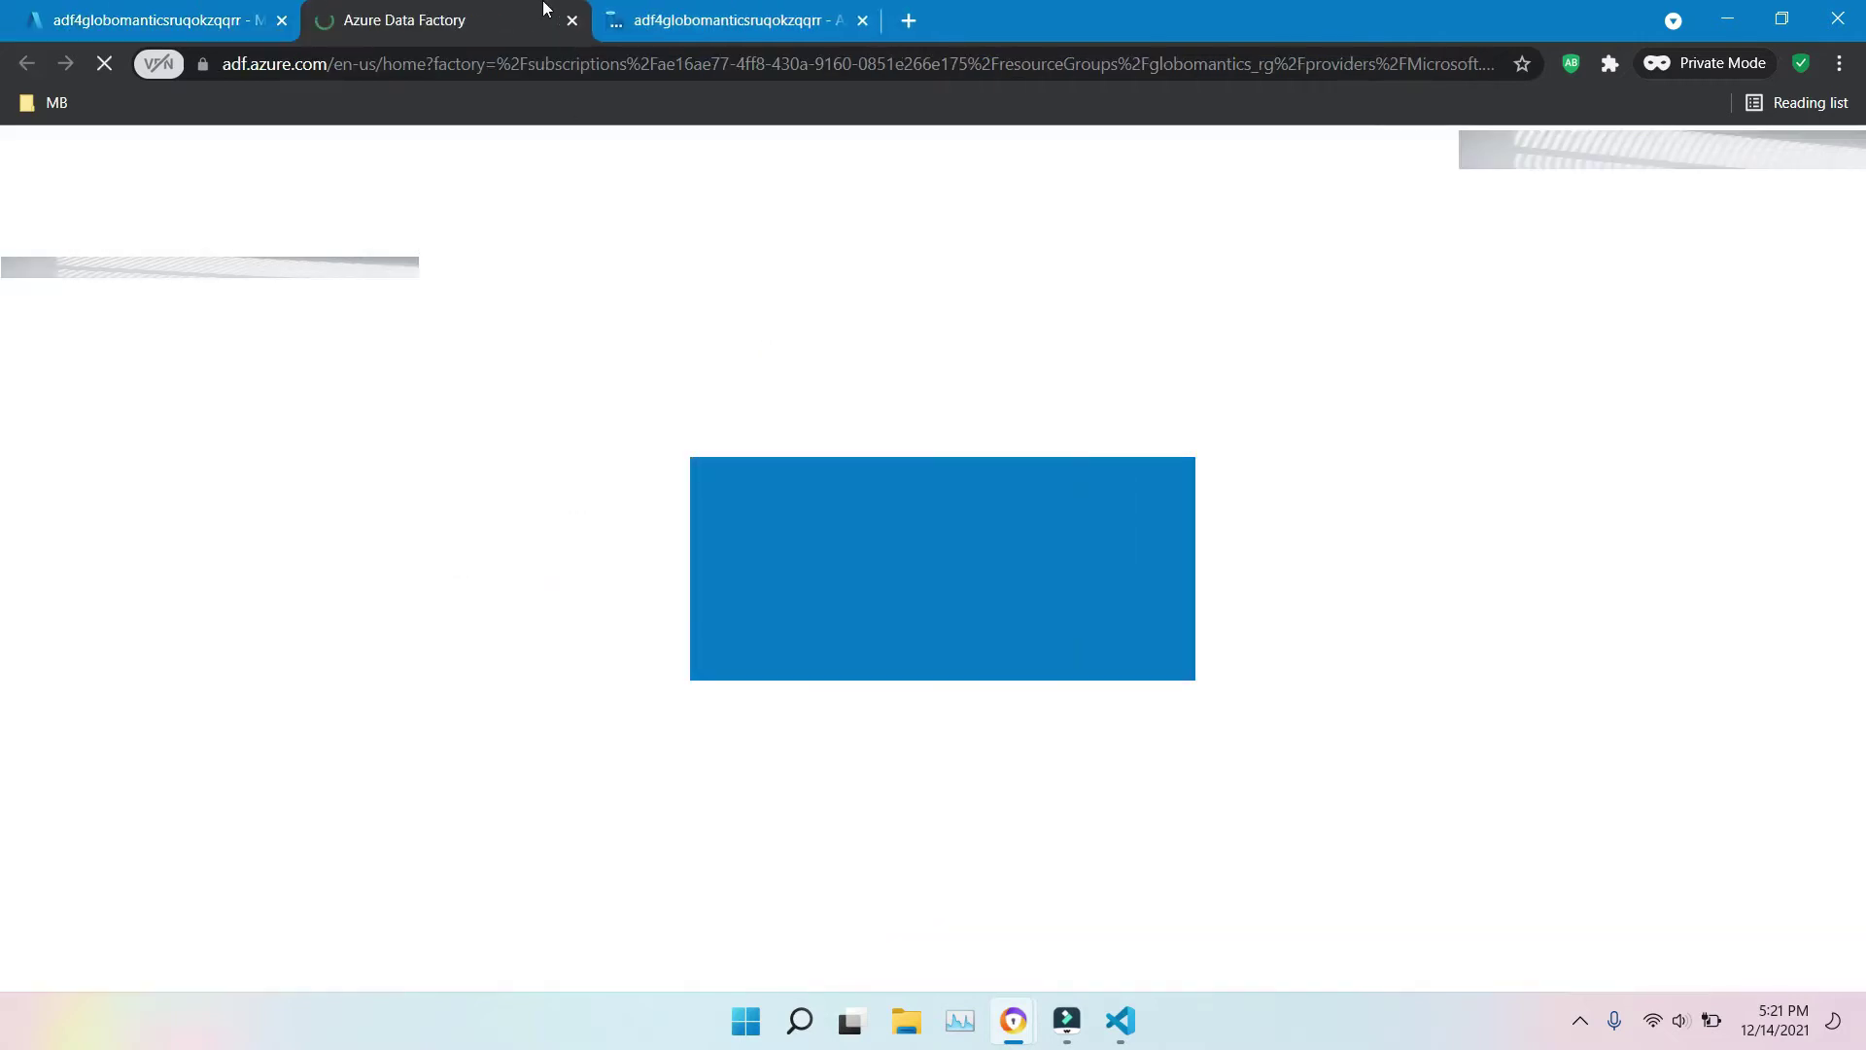
- Close the duplicate Data Factory tab and create a new pipeline in the authoring workspace
click(863, 21)
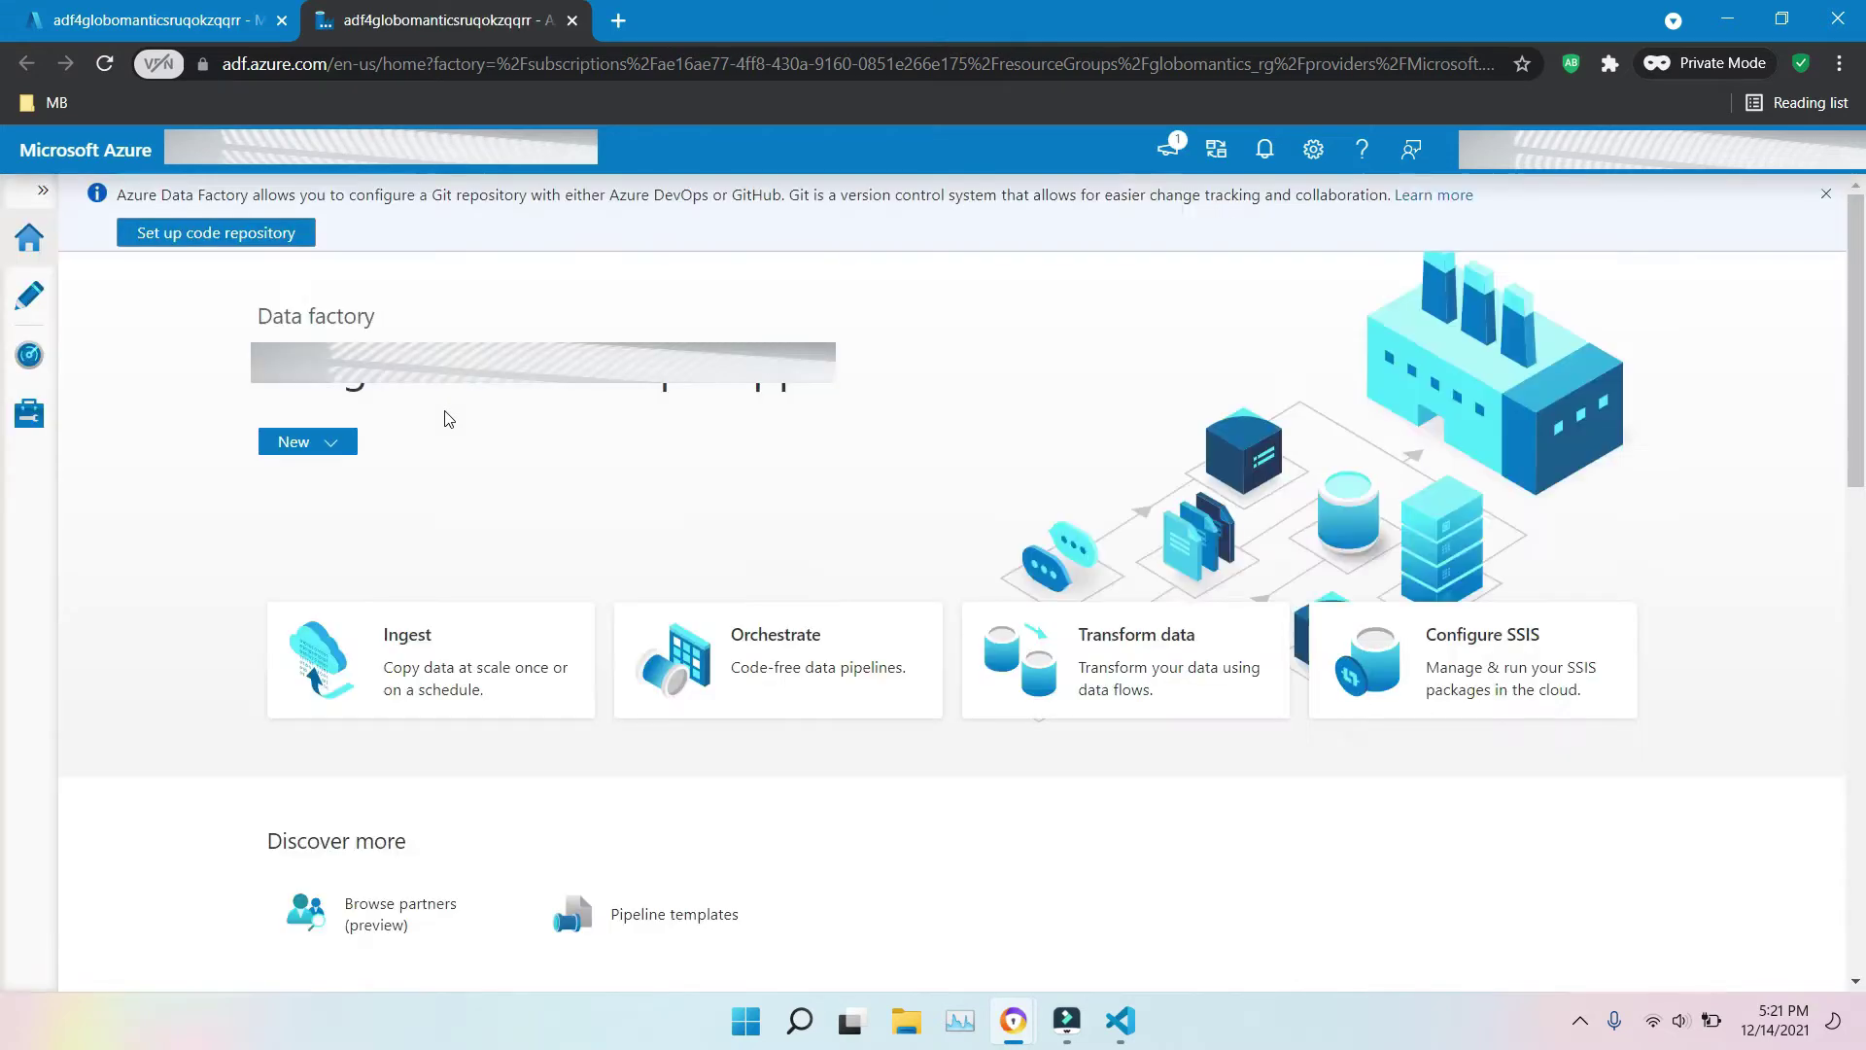
click(29, 295)
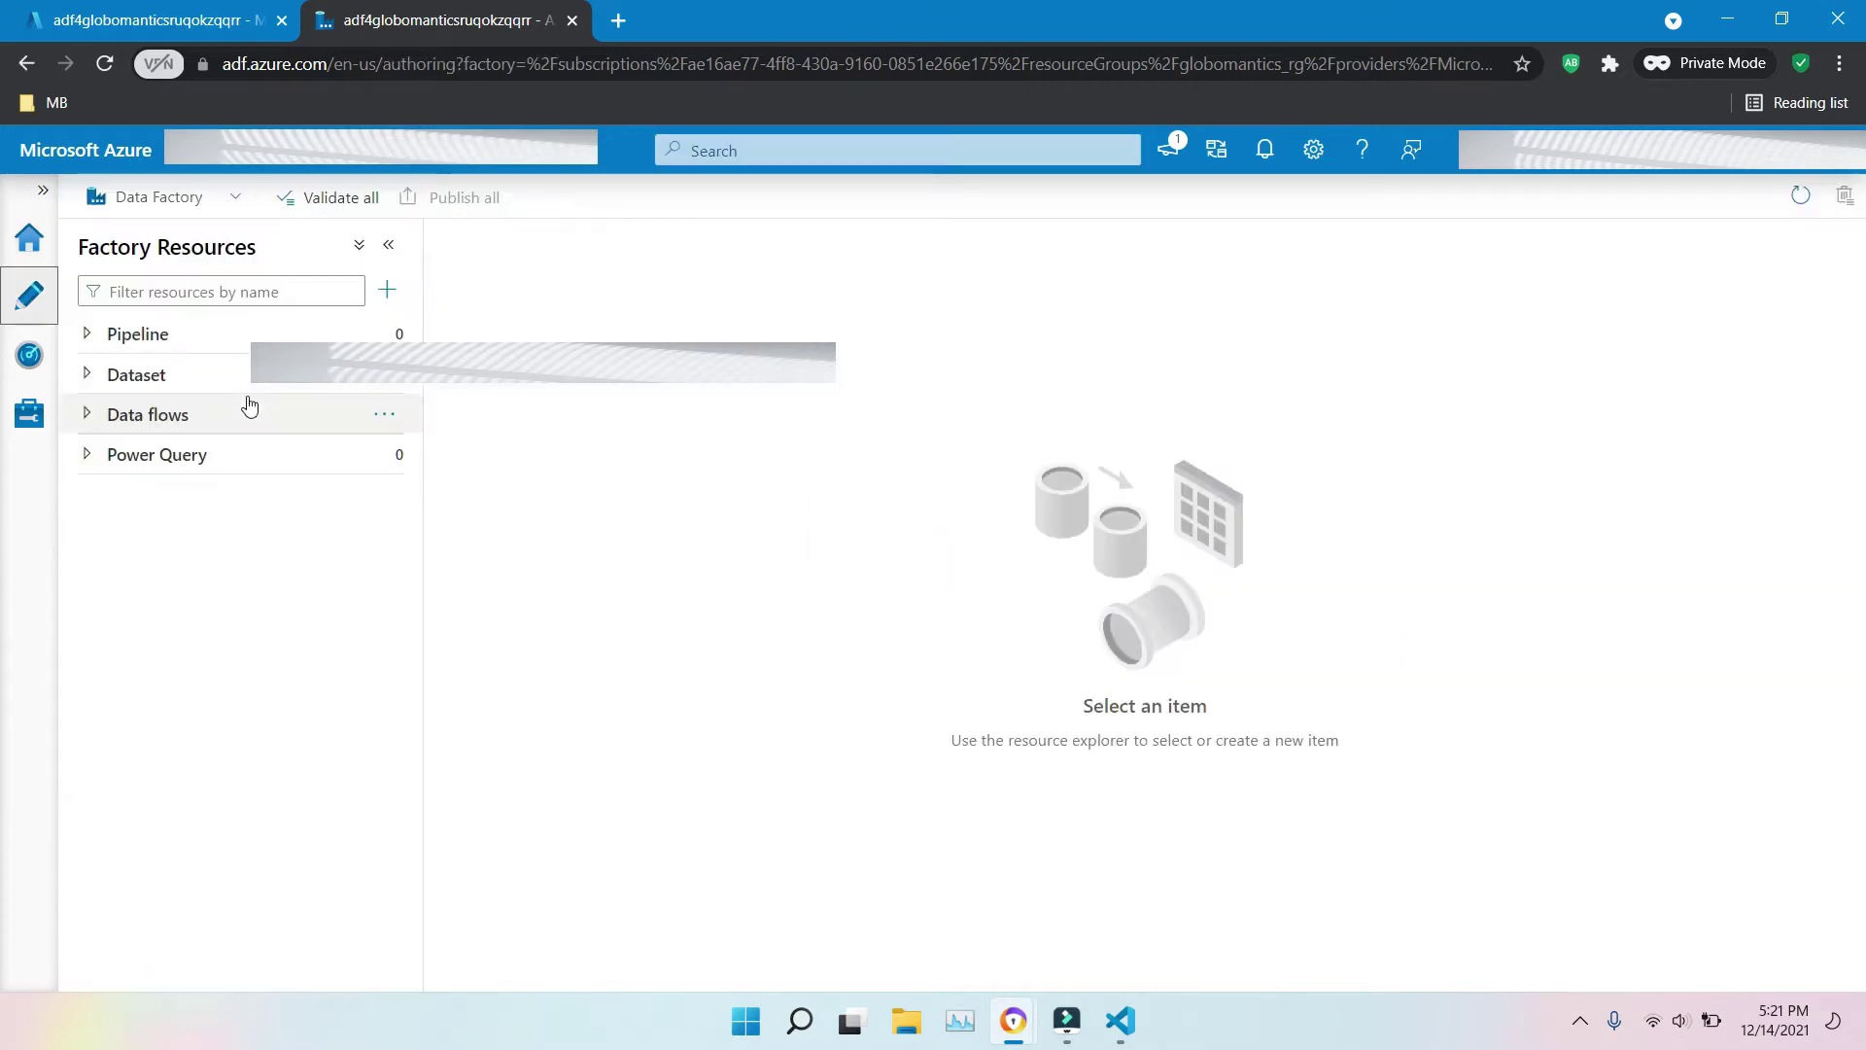
click(391, 290)
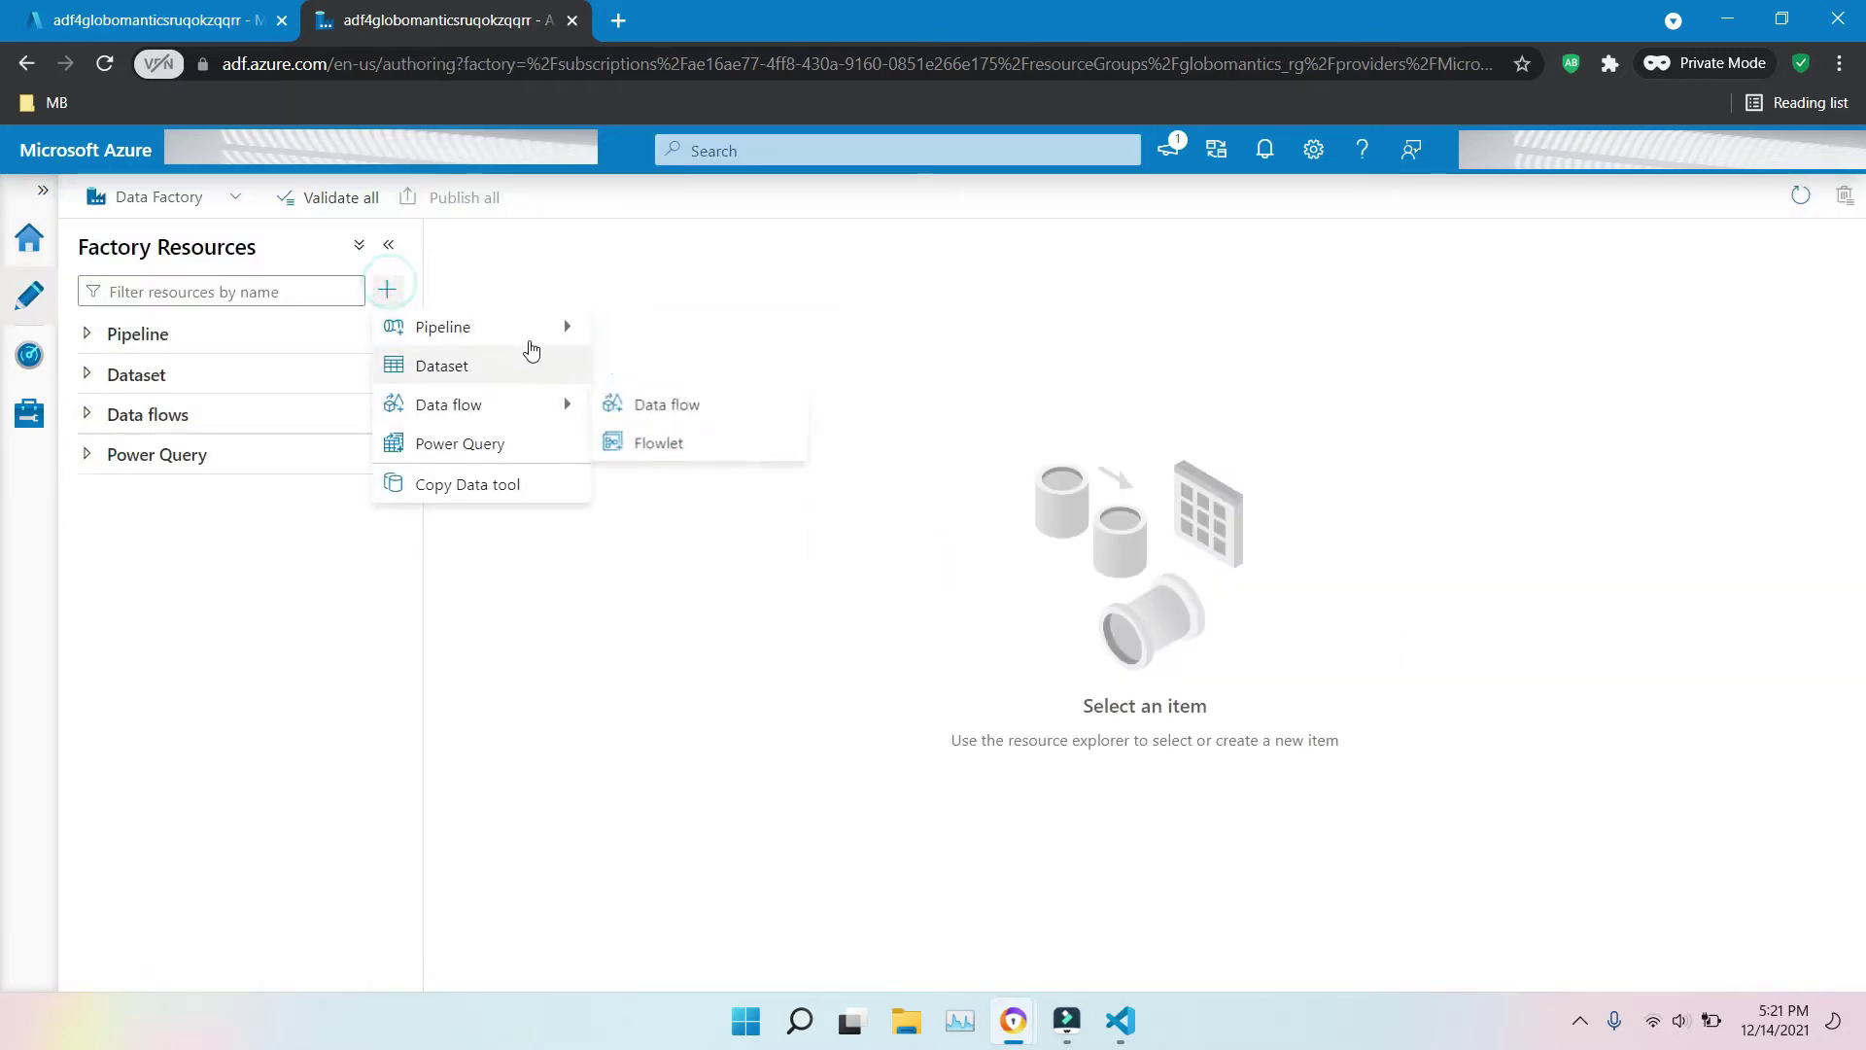
mouse_move(525, 330)
click(670, 339)
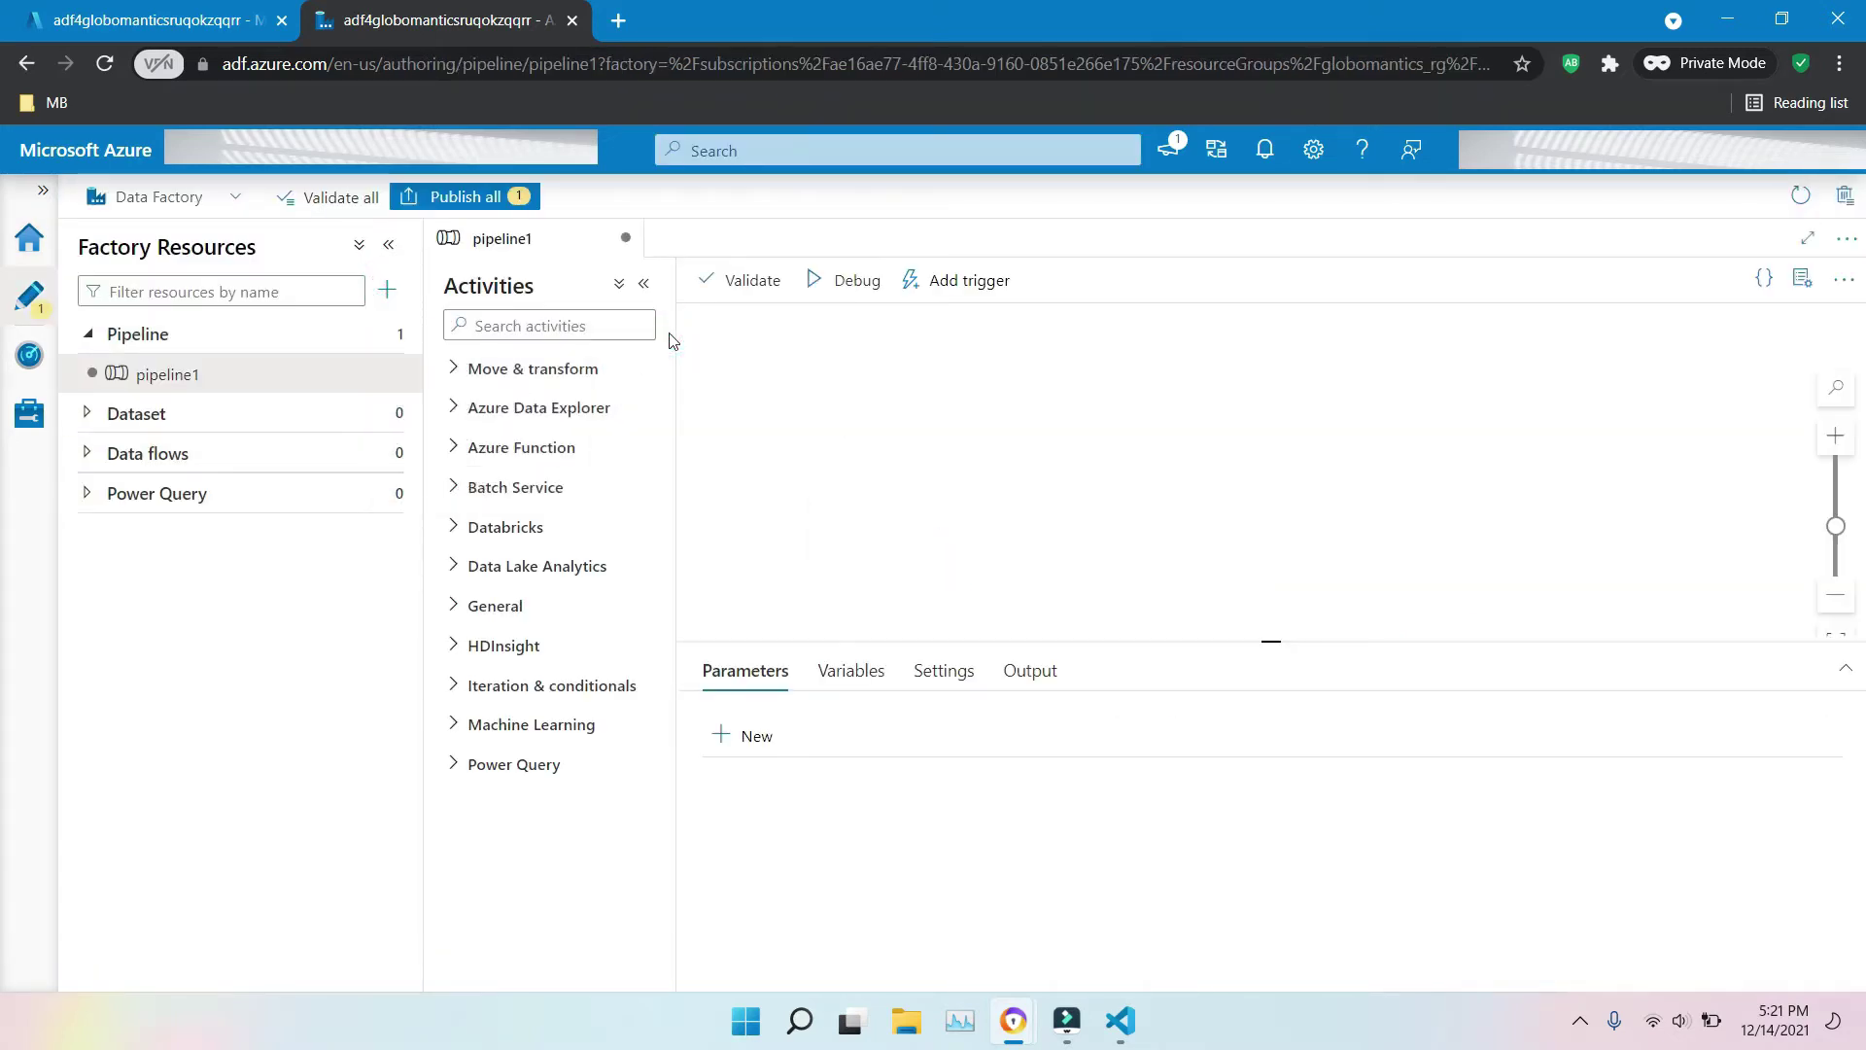
- Add a Copy data activity from the Move & transform group to the pipeline canvas and delete it again
click(454, 373)
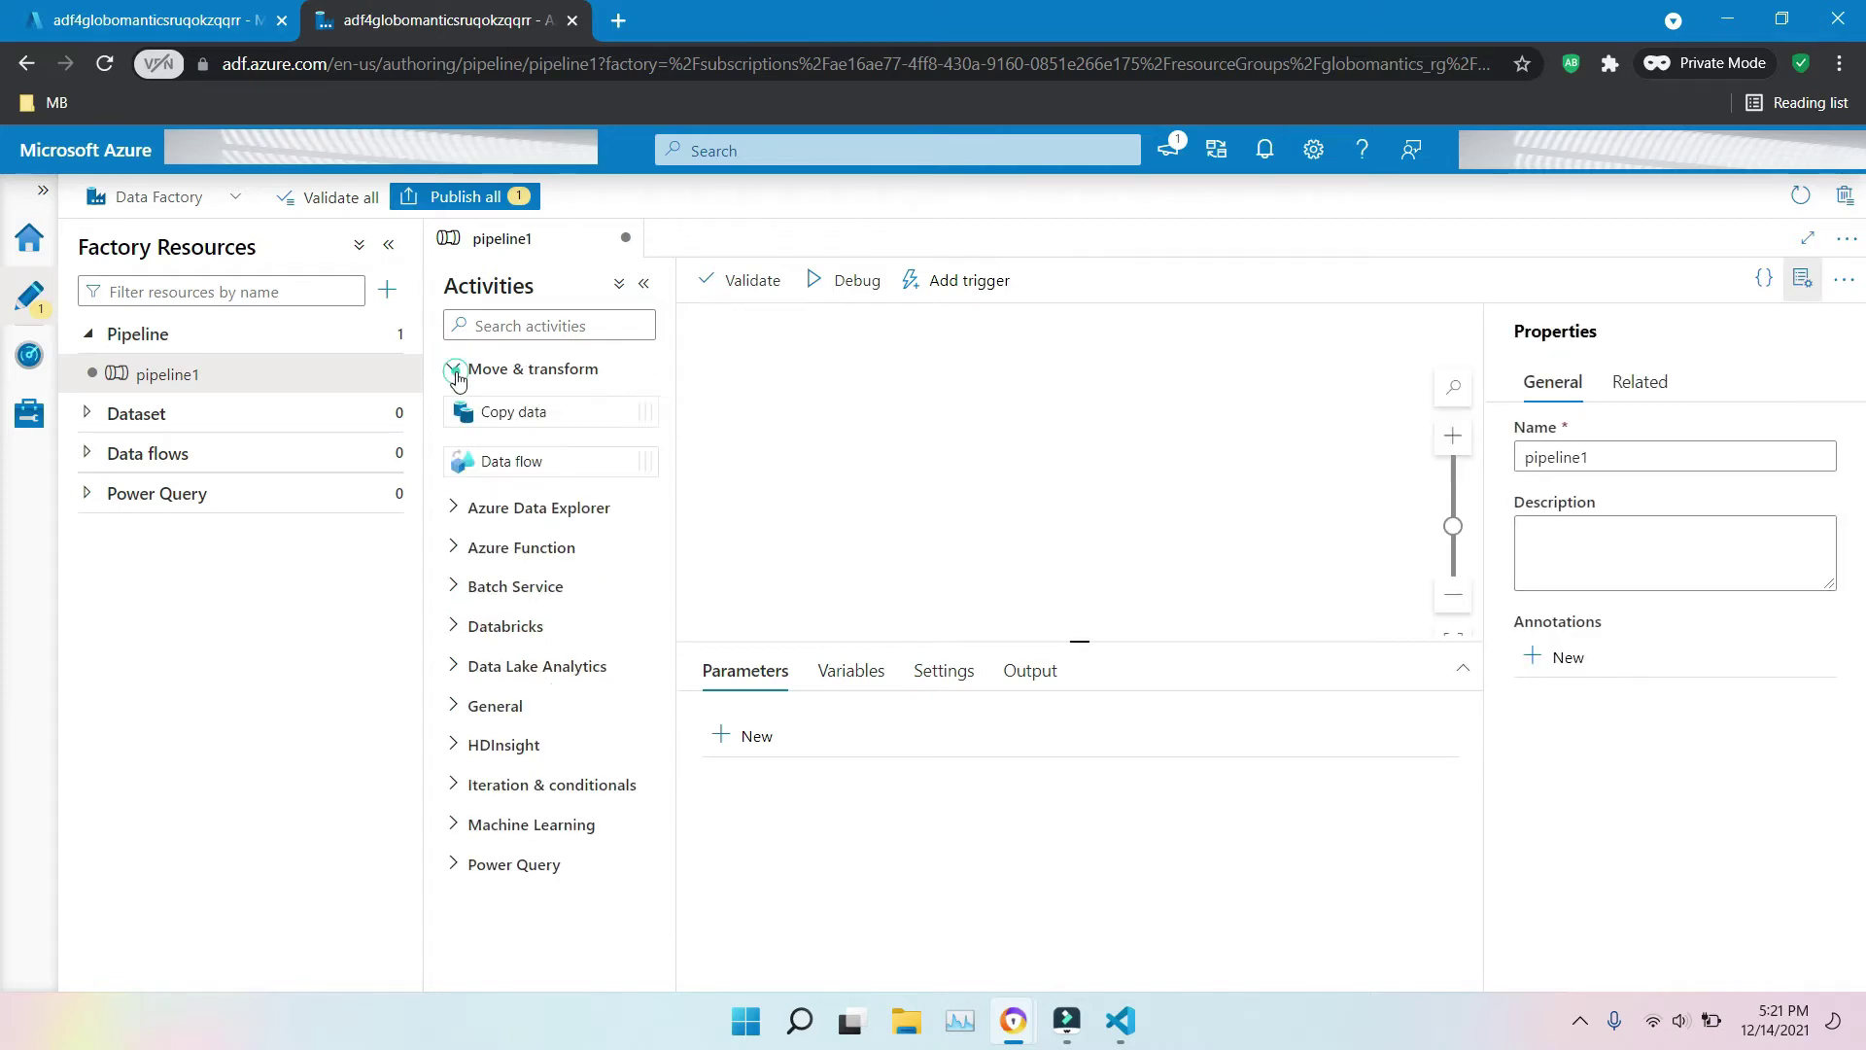
drag(512, 410, 960, 520)
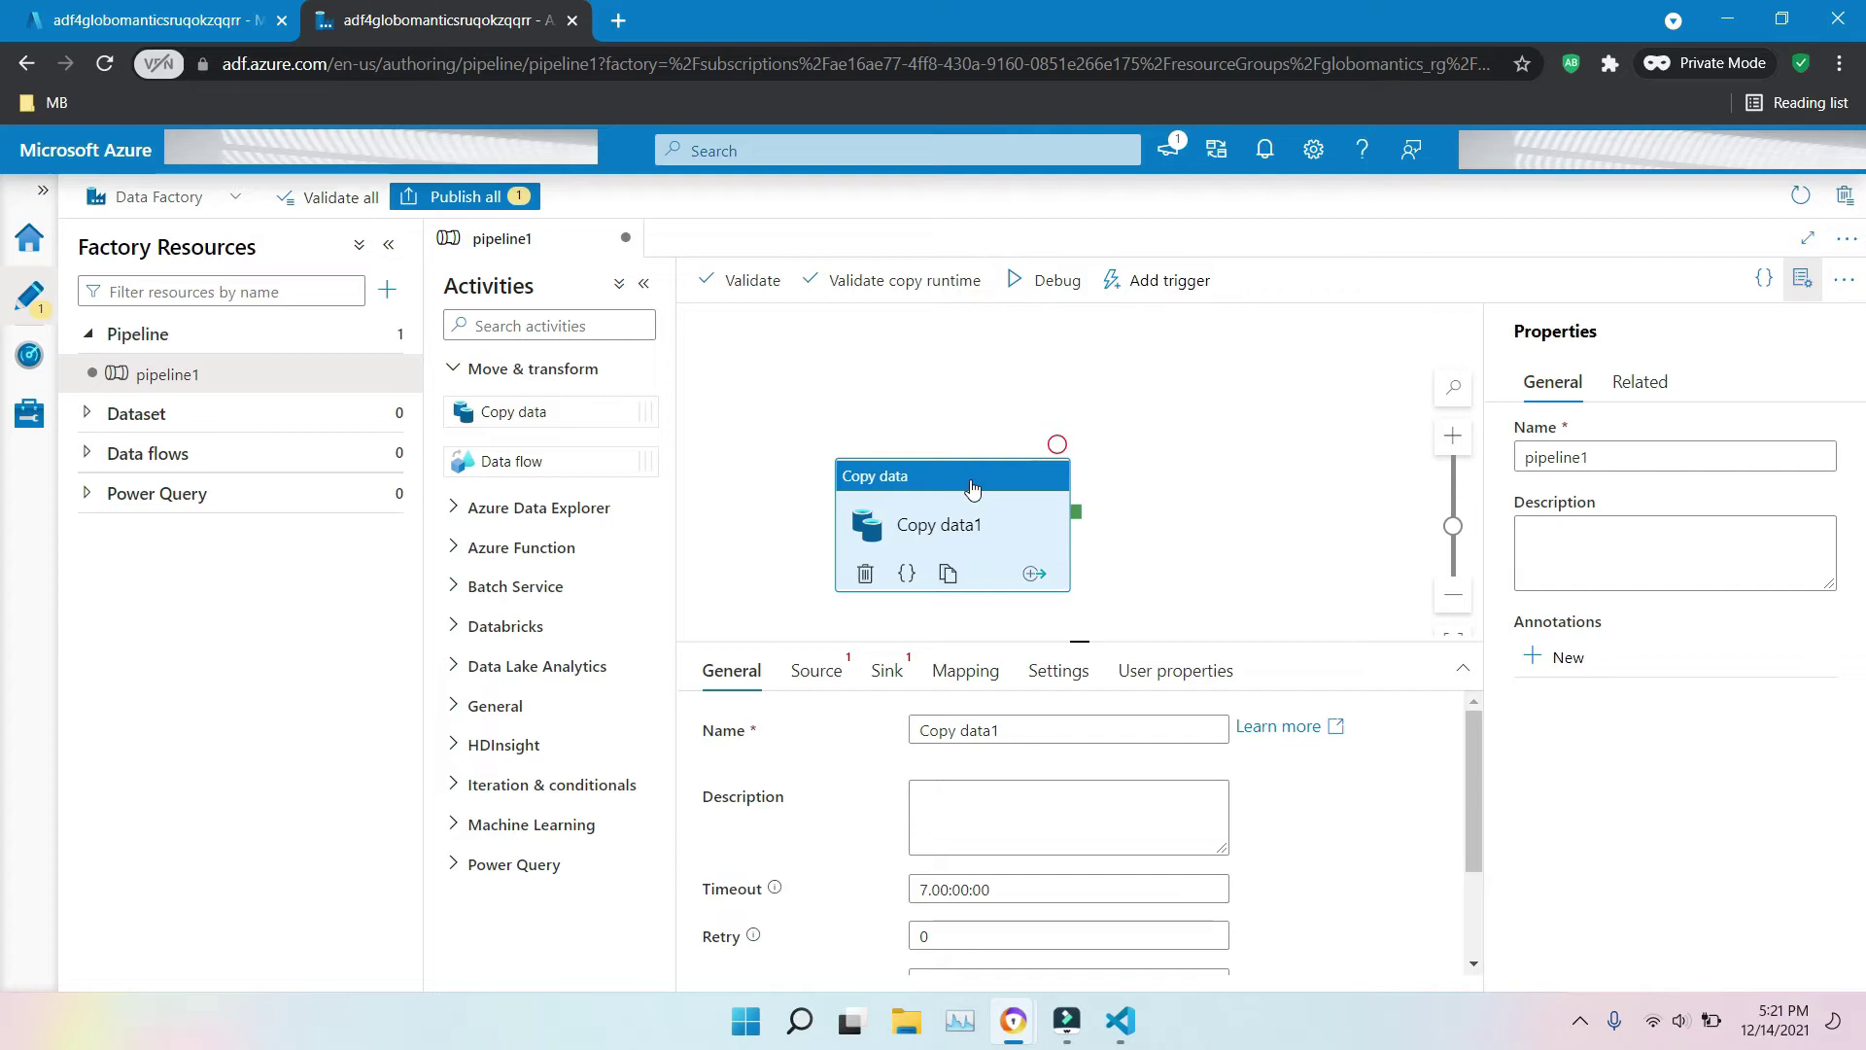
right_click(973, 486)
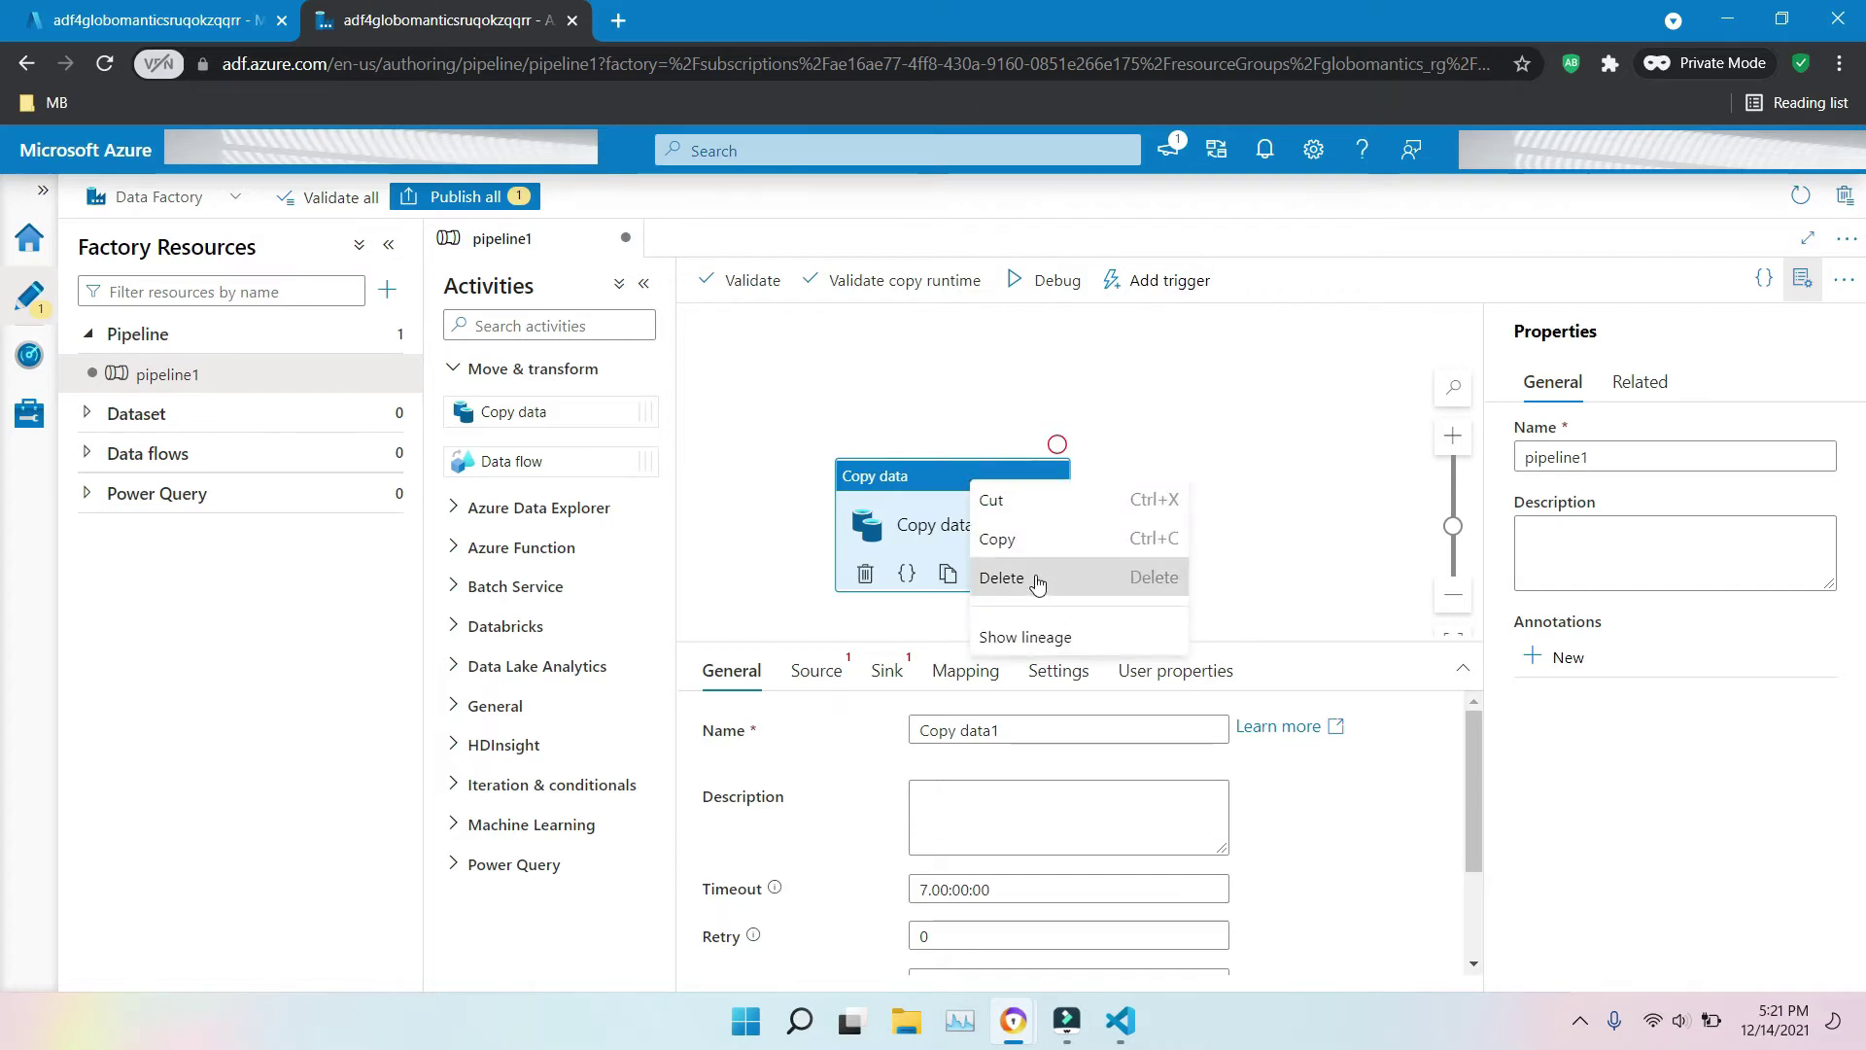
click(1036, 577)
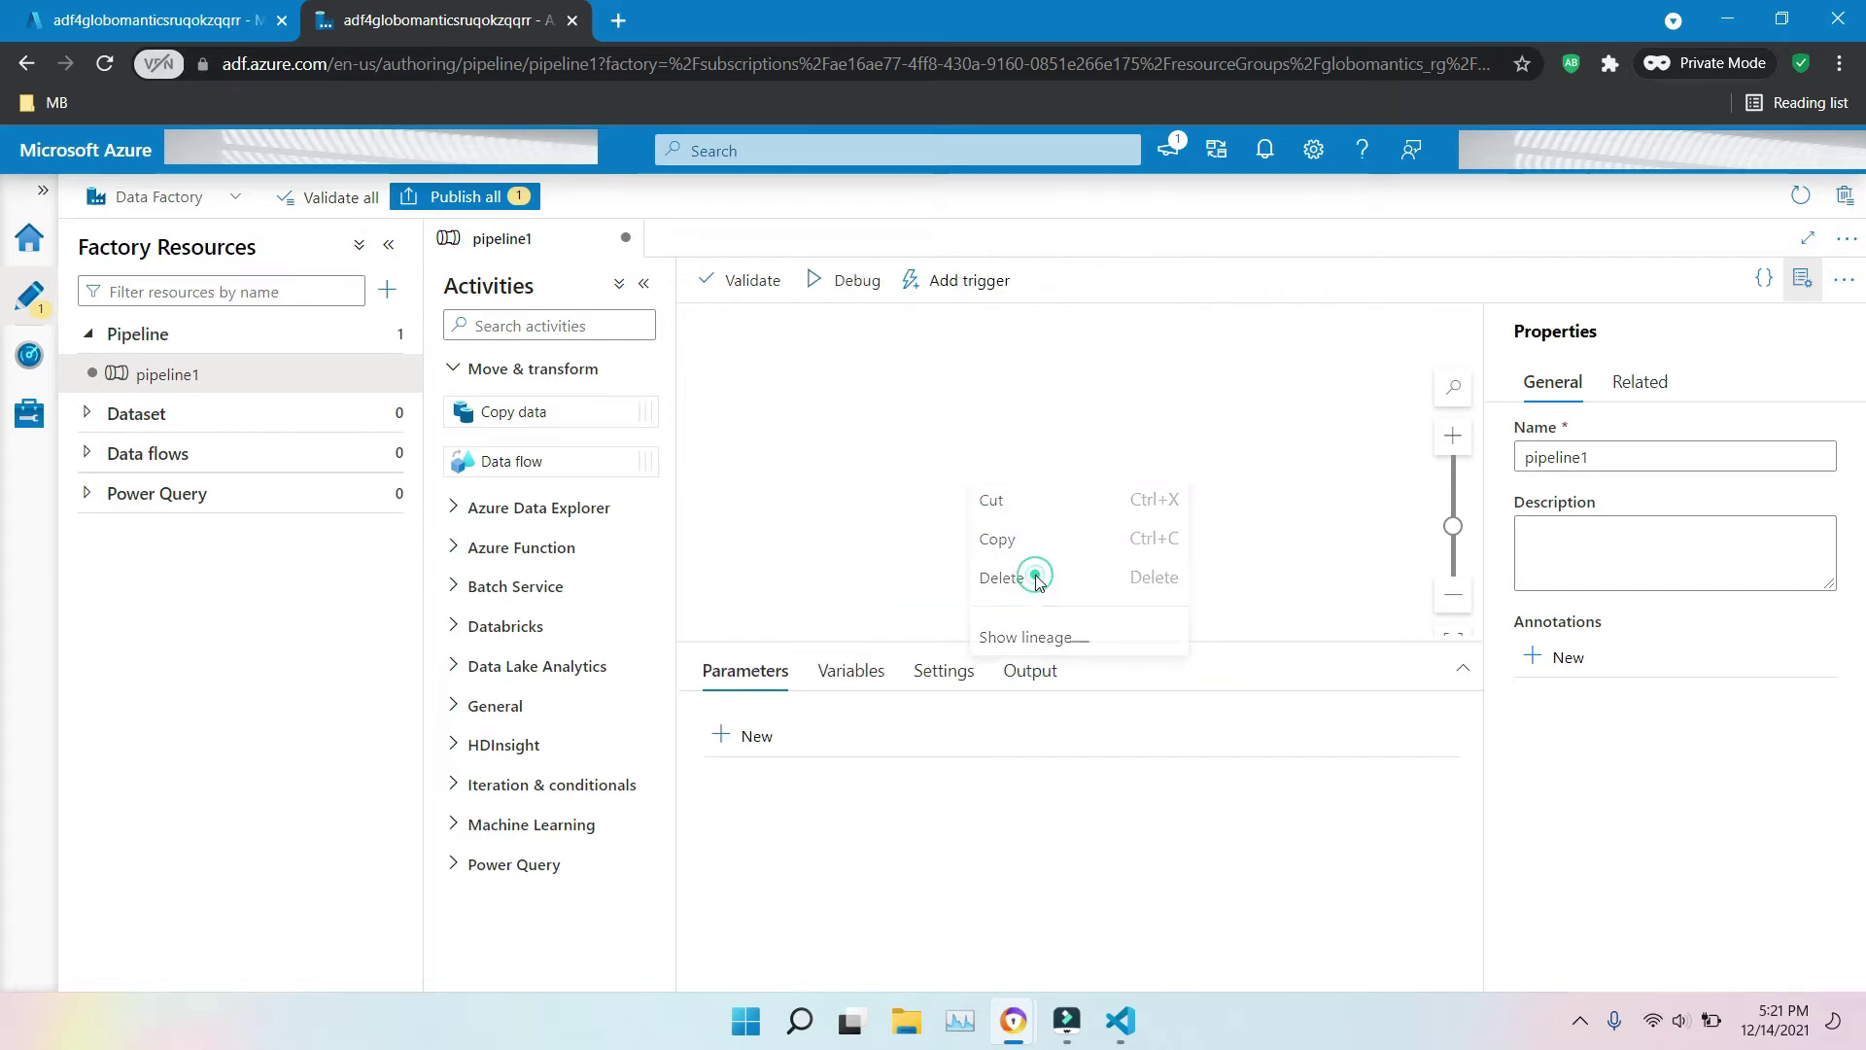
- Examine the activities offered under Azure Data Explorer, Azure Function, Batch Service and Databricks
click(454, 508)
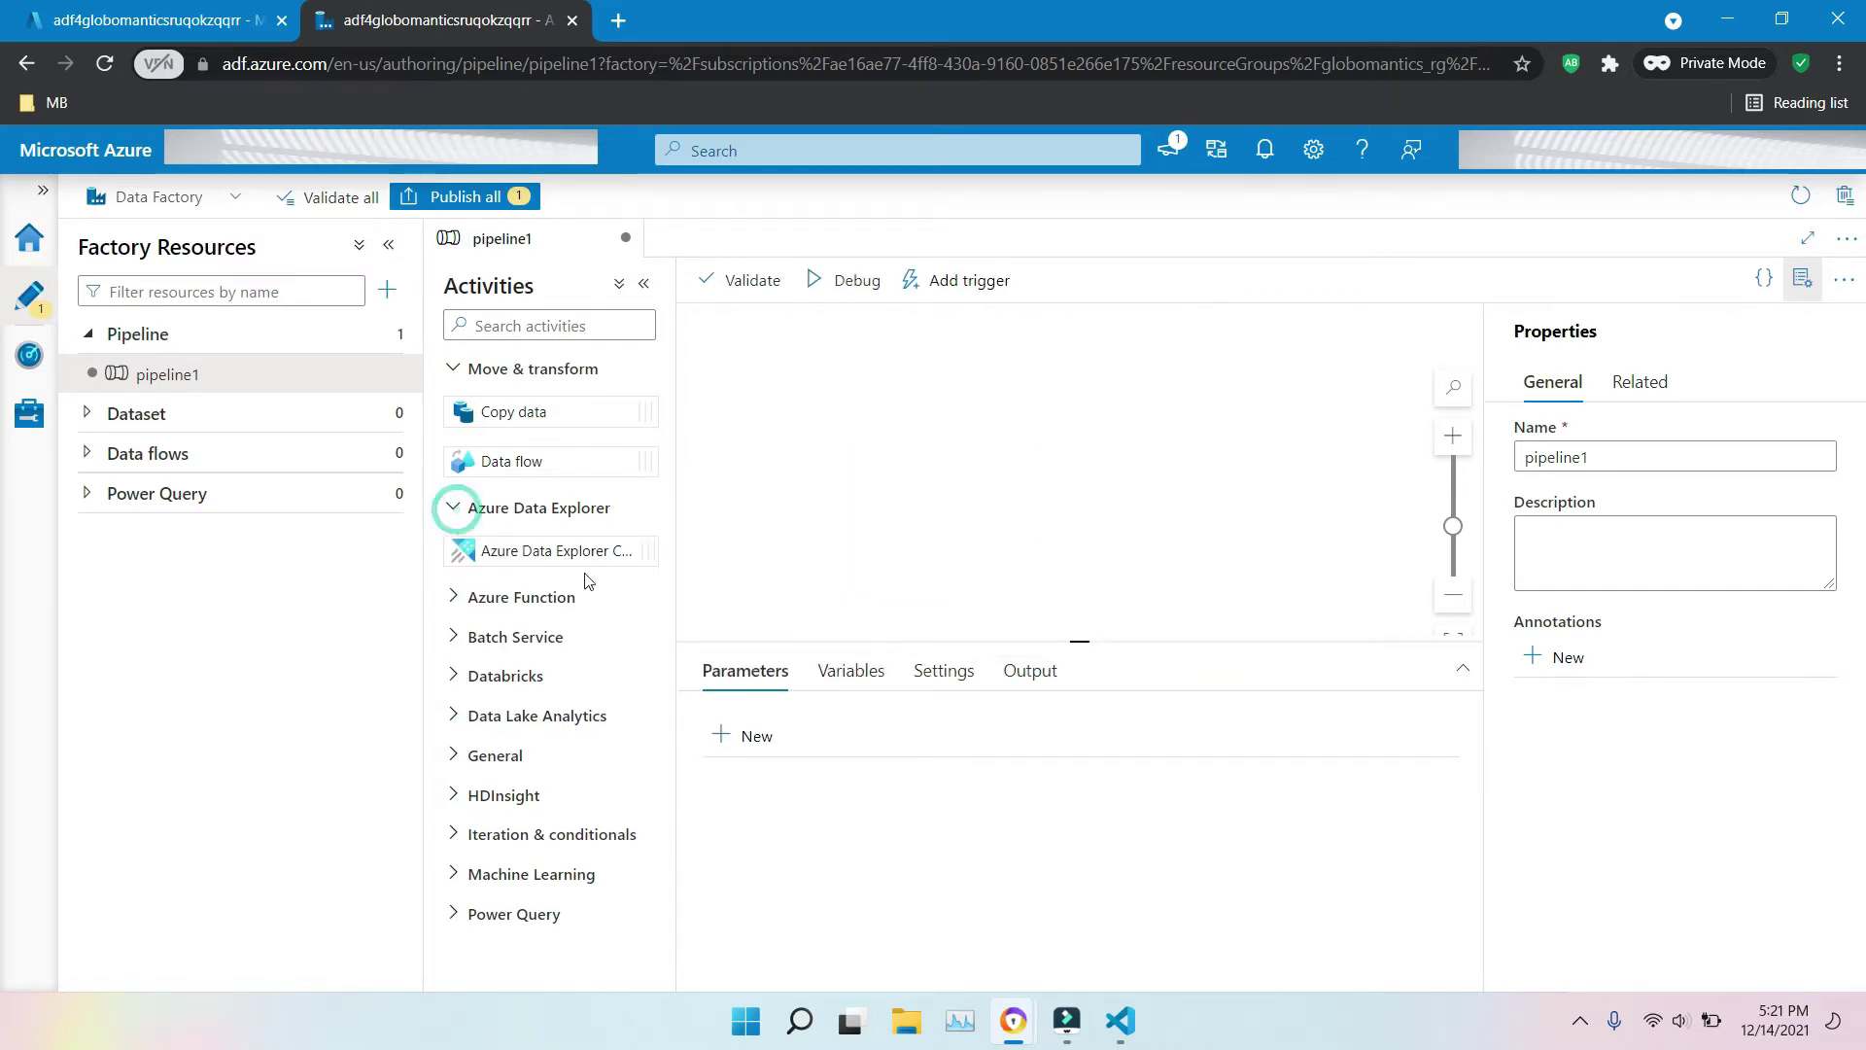
click(454, 600)
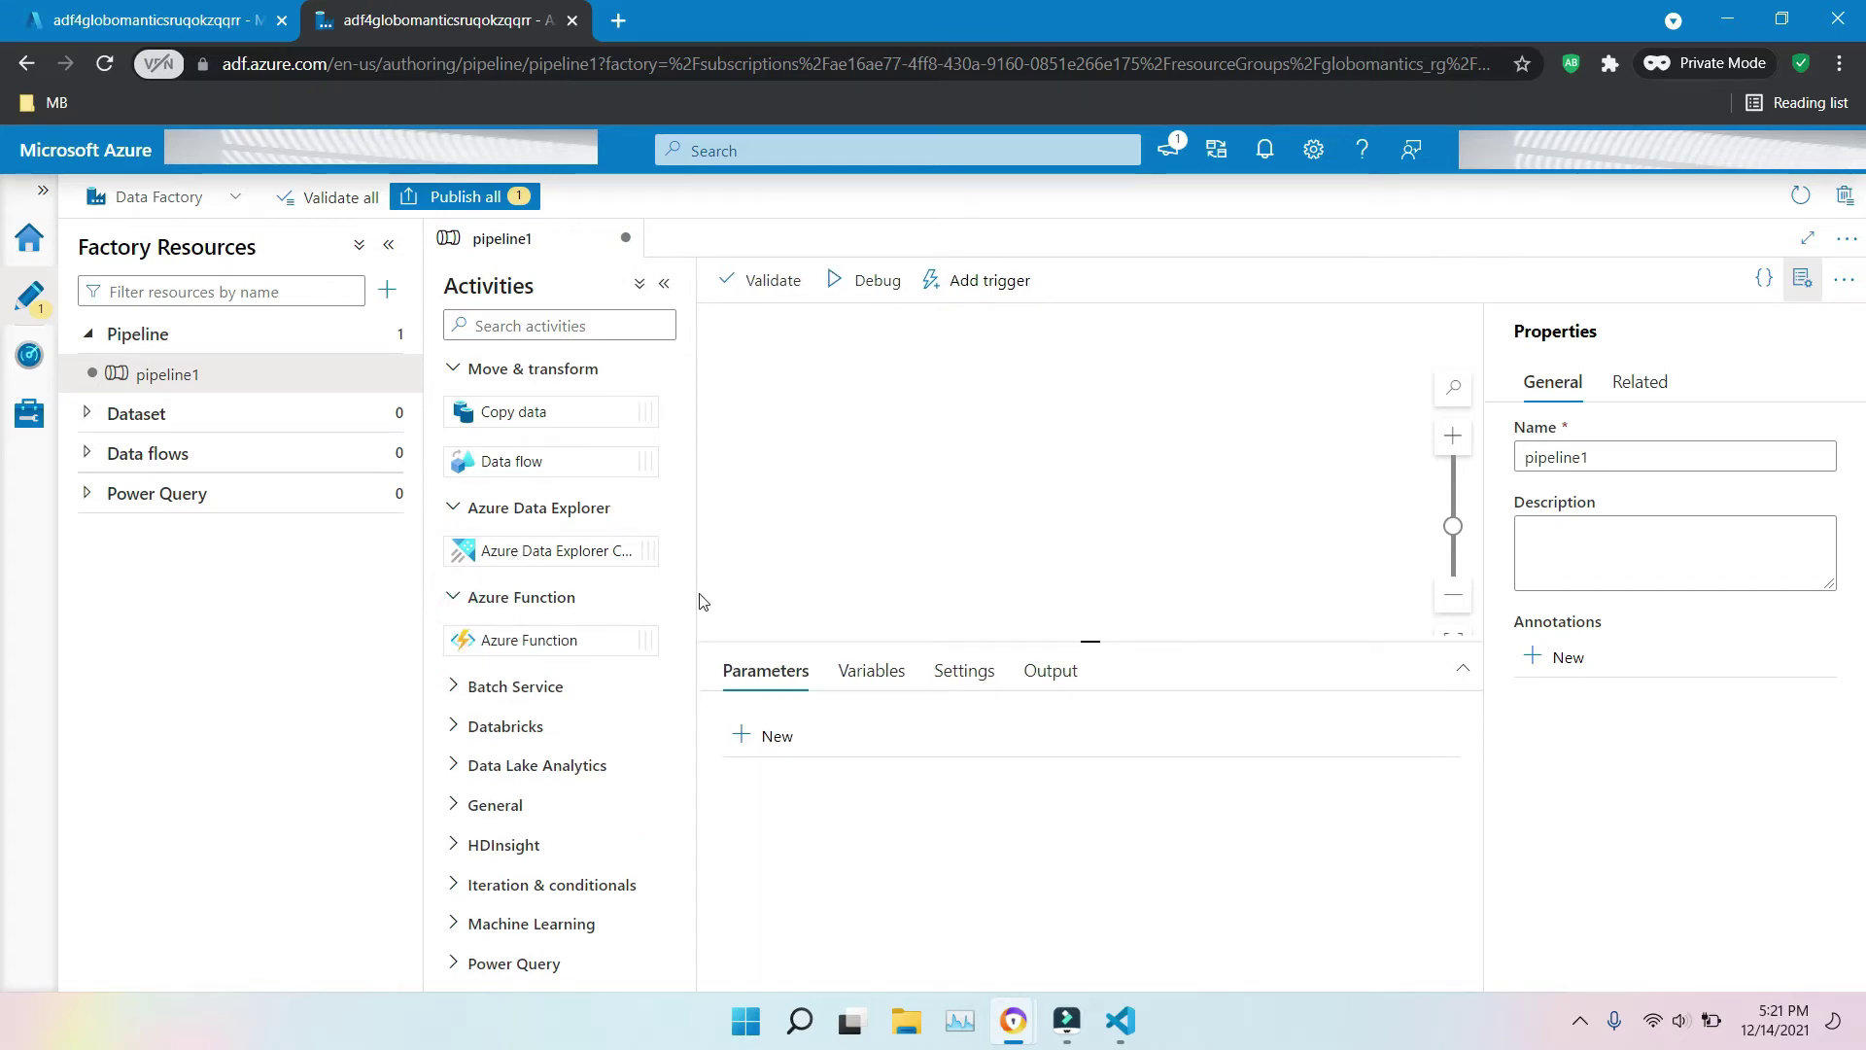
click(459, 688)
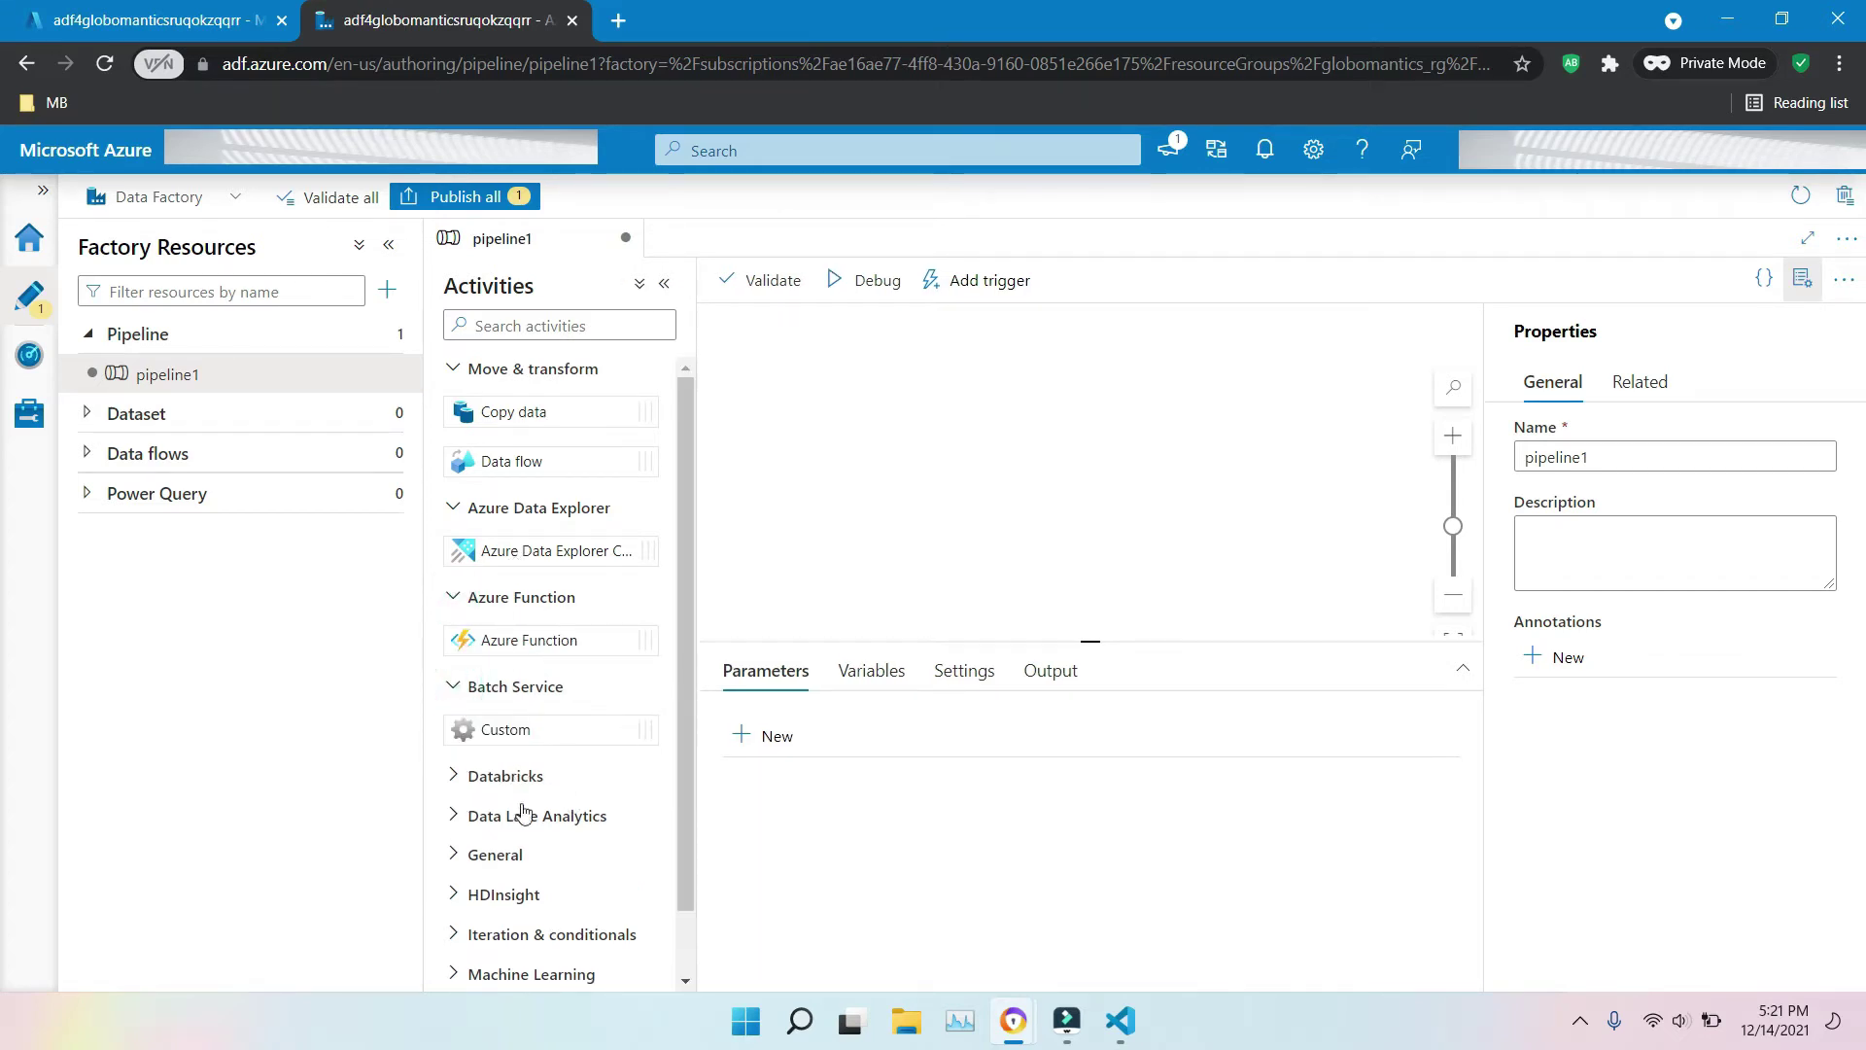
click(463, 778)
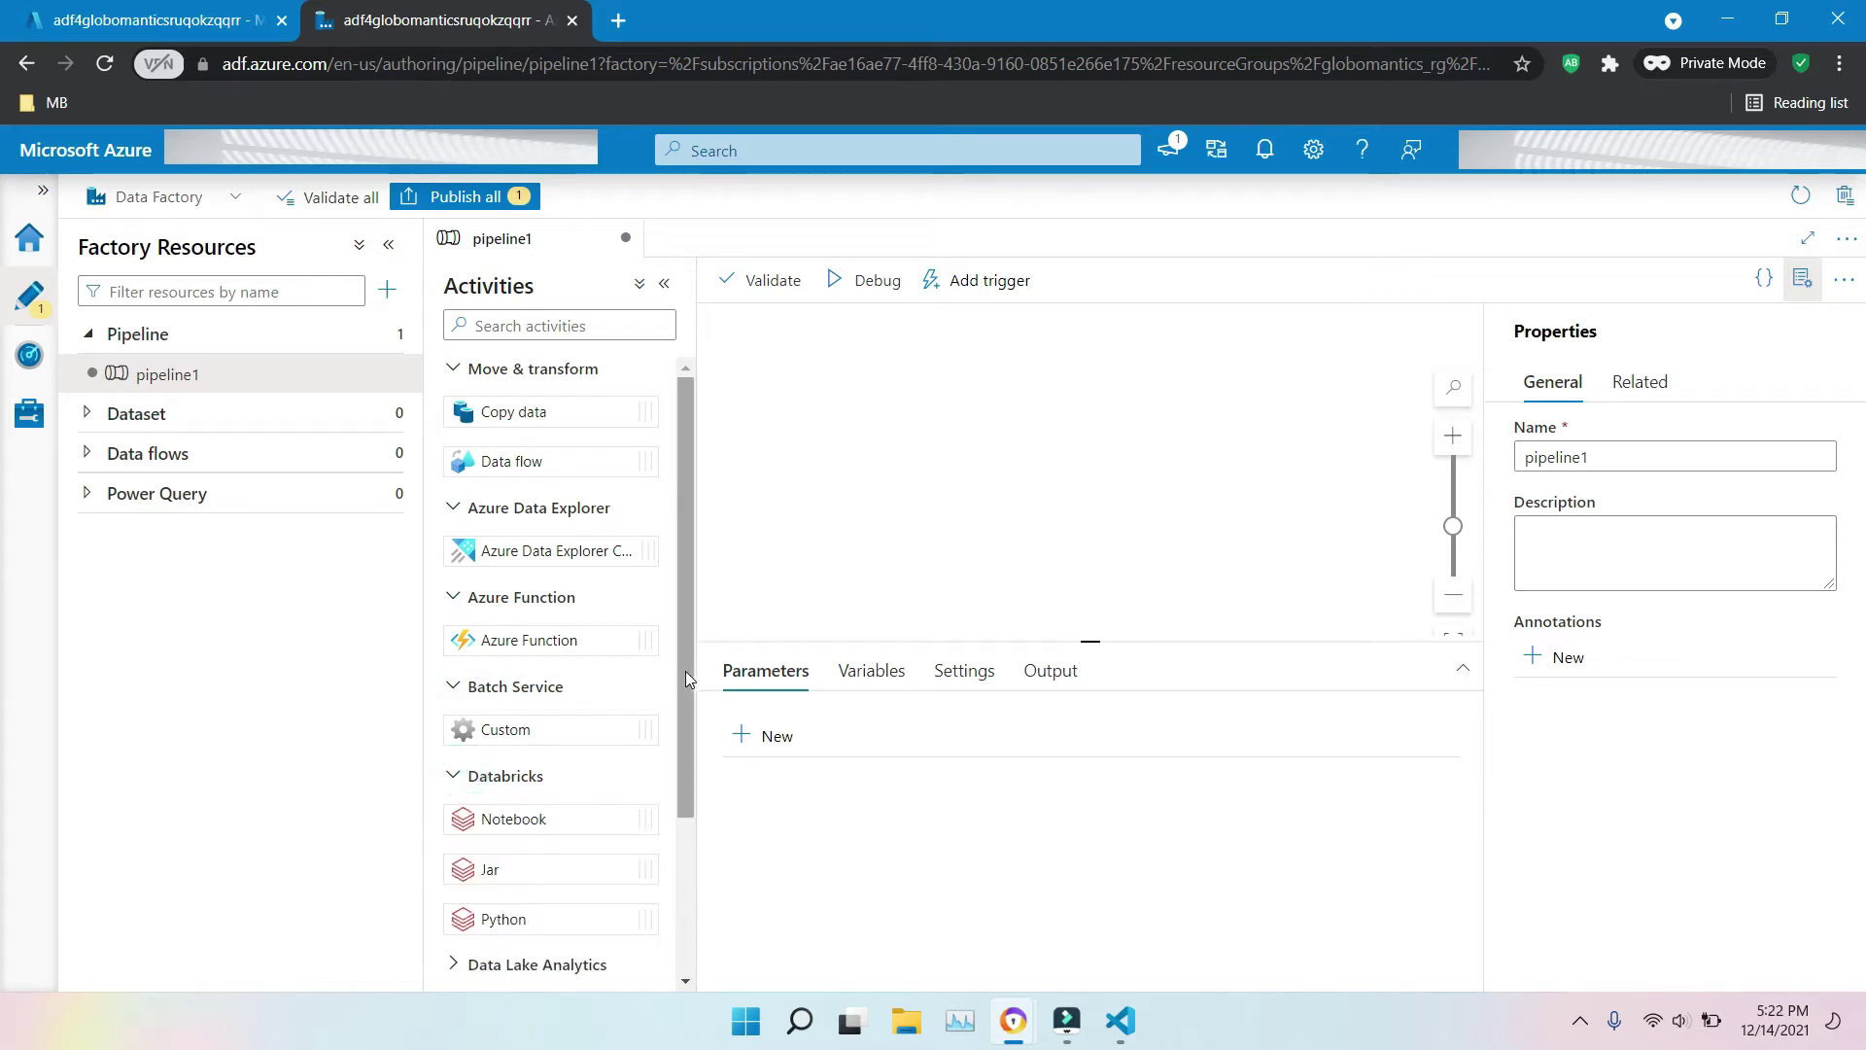
- Add a Databricks Notebook activity to the pipeline canvas and inspect its linked service and notebook path options
drag(681, 671, 707, 902)
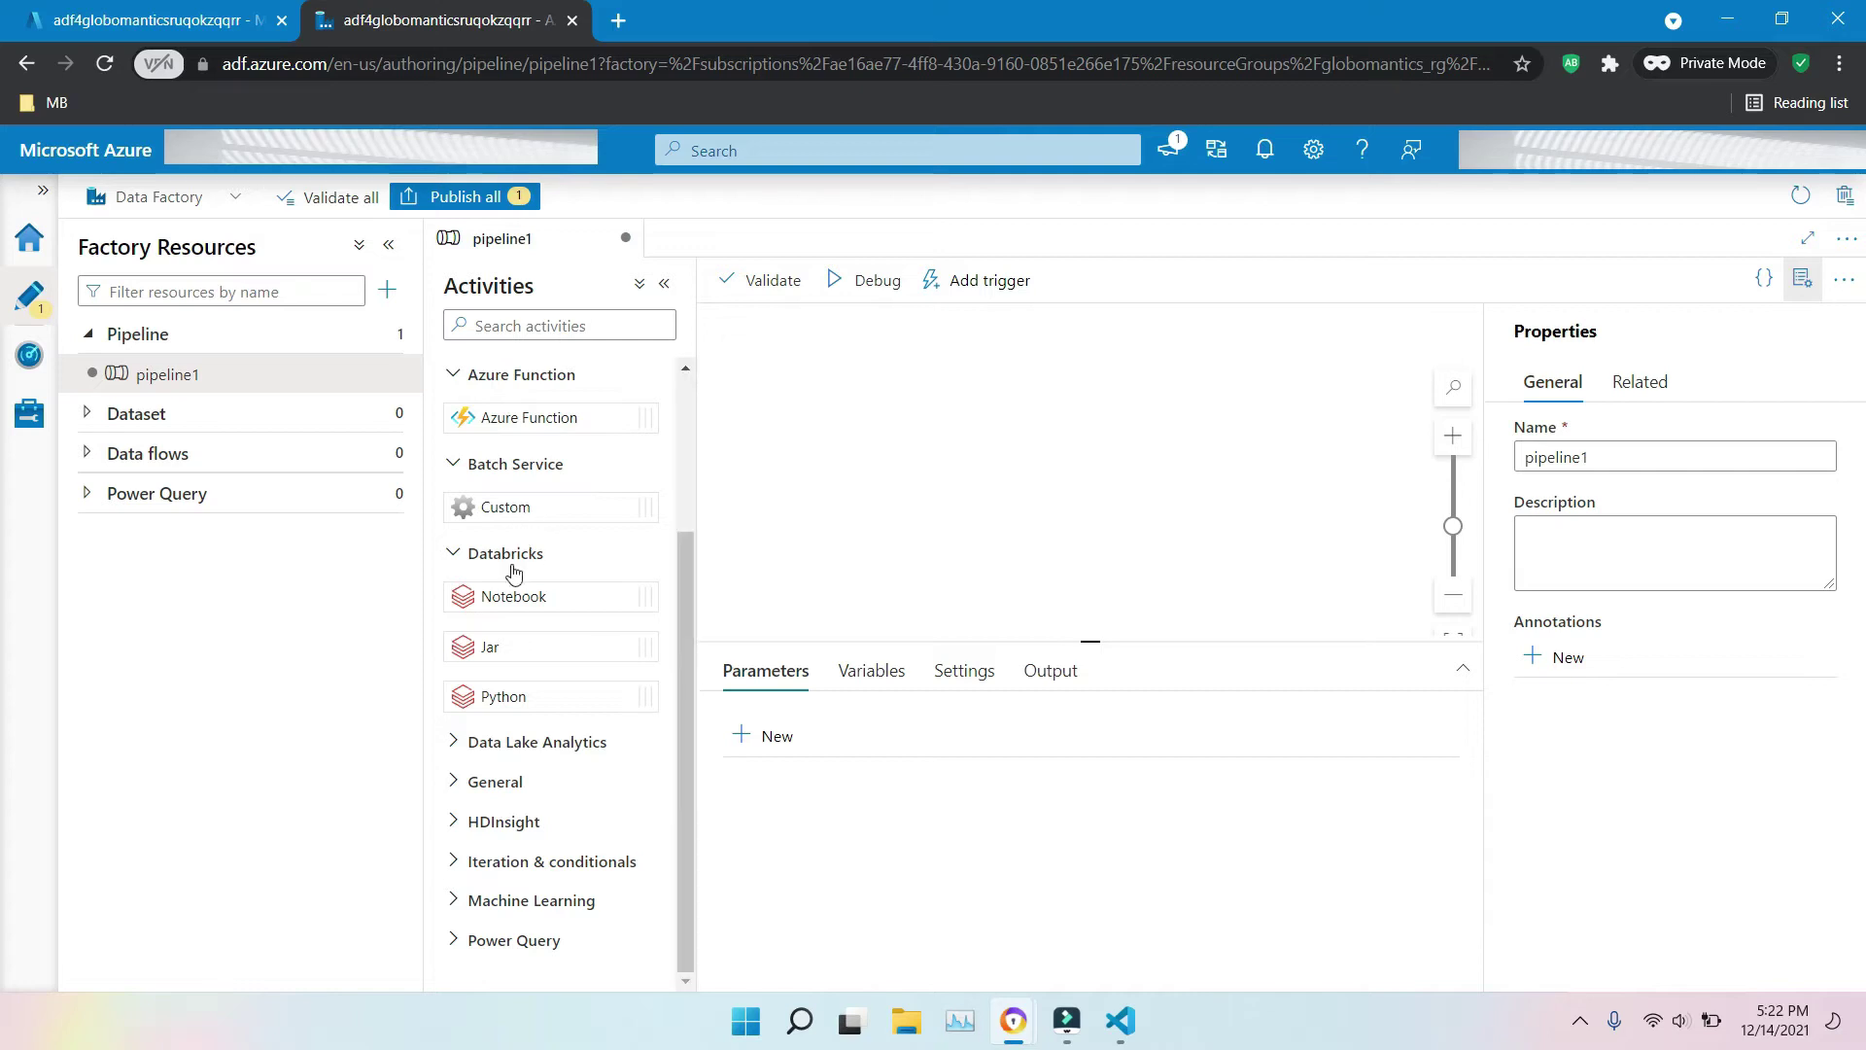
drag(522, 596, 1099, 453)
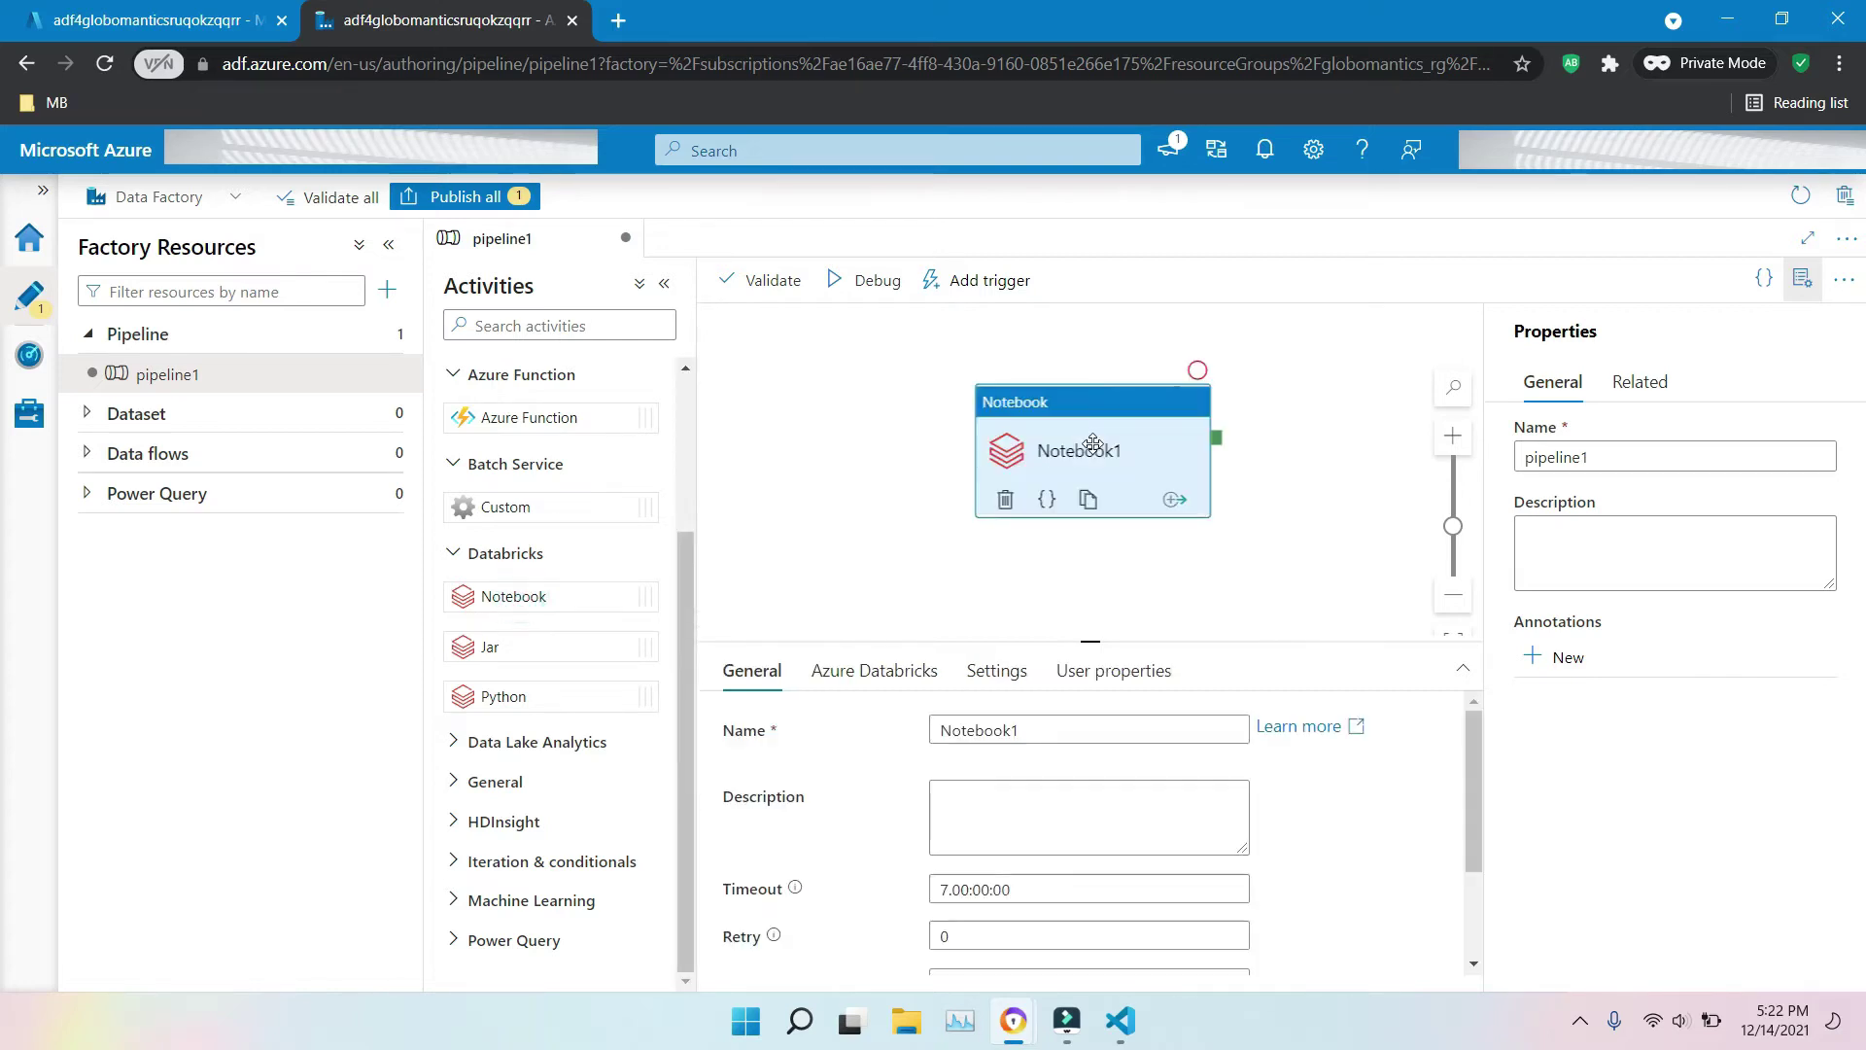
click(902, 677)
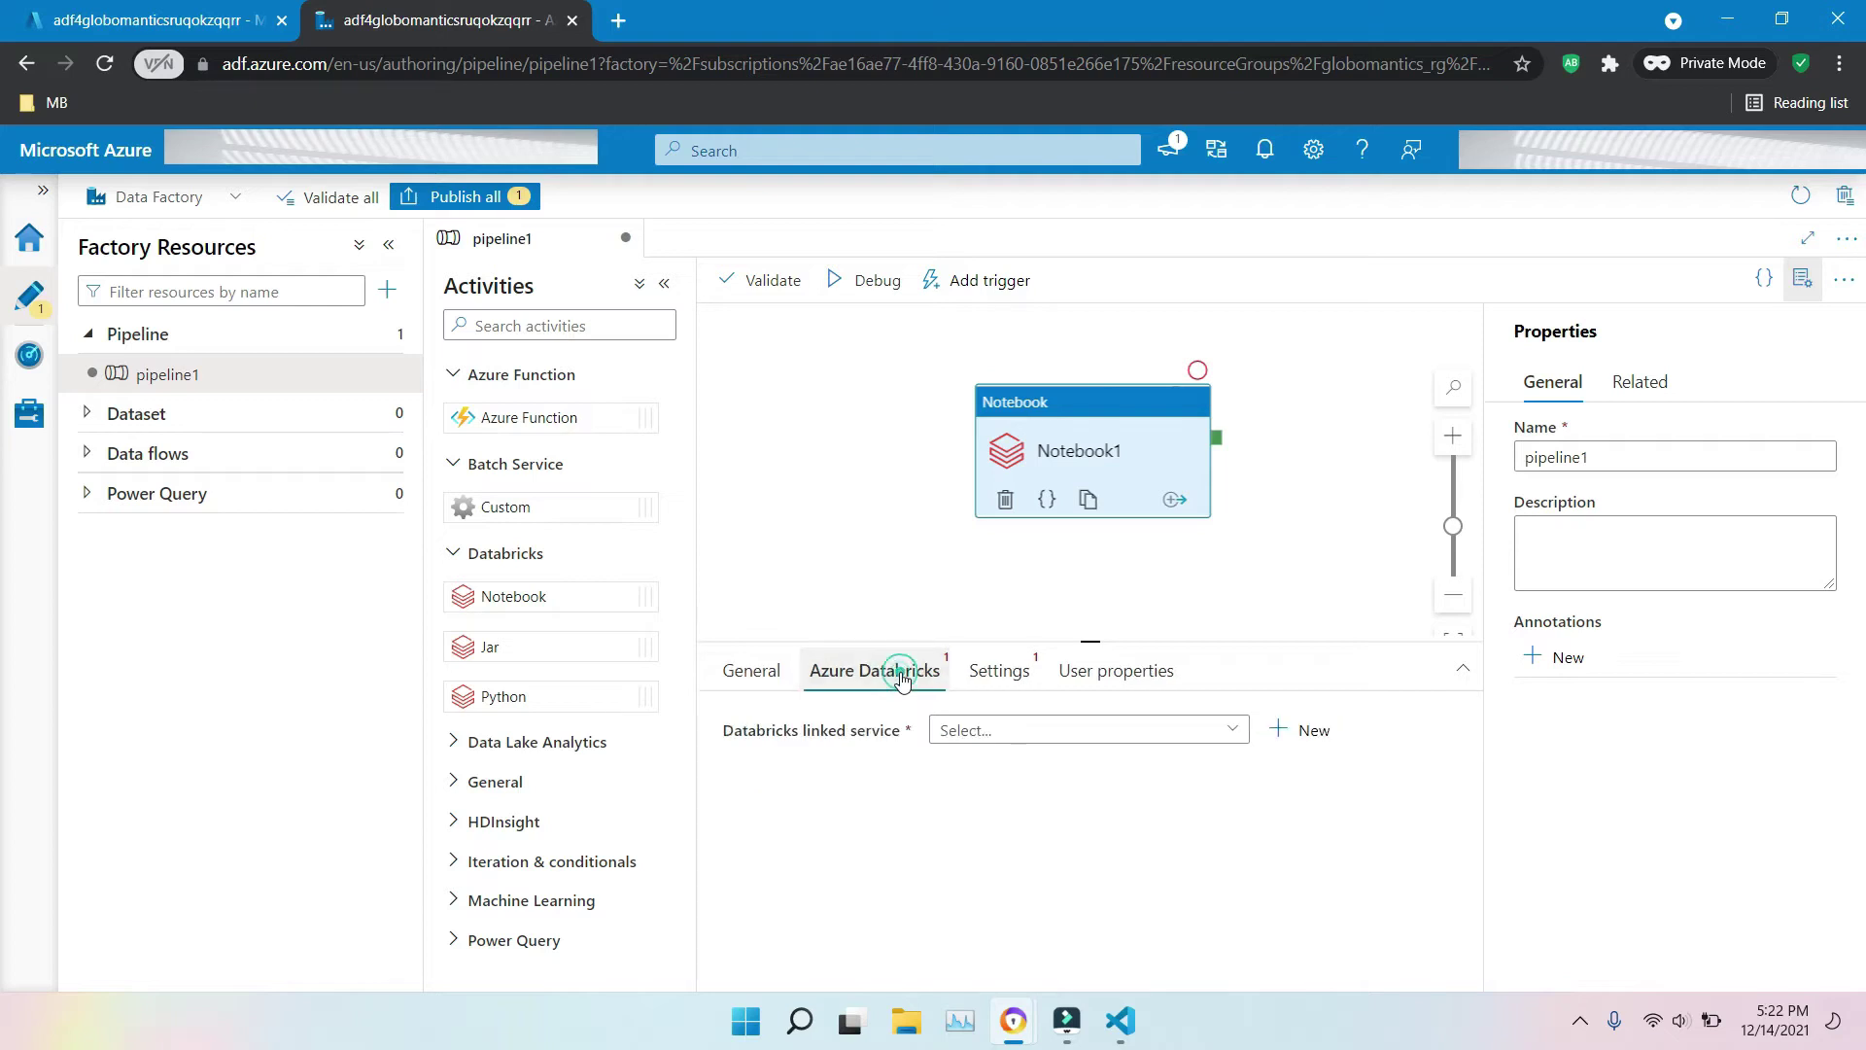
click(1213, 733)
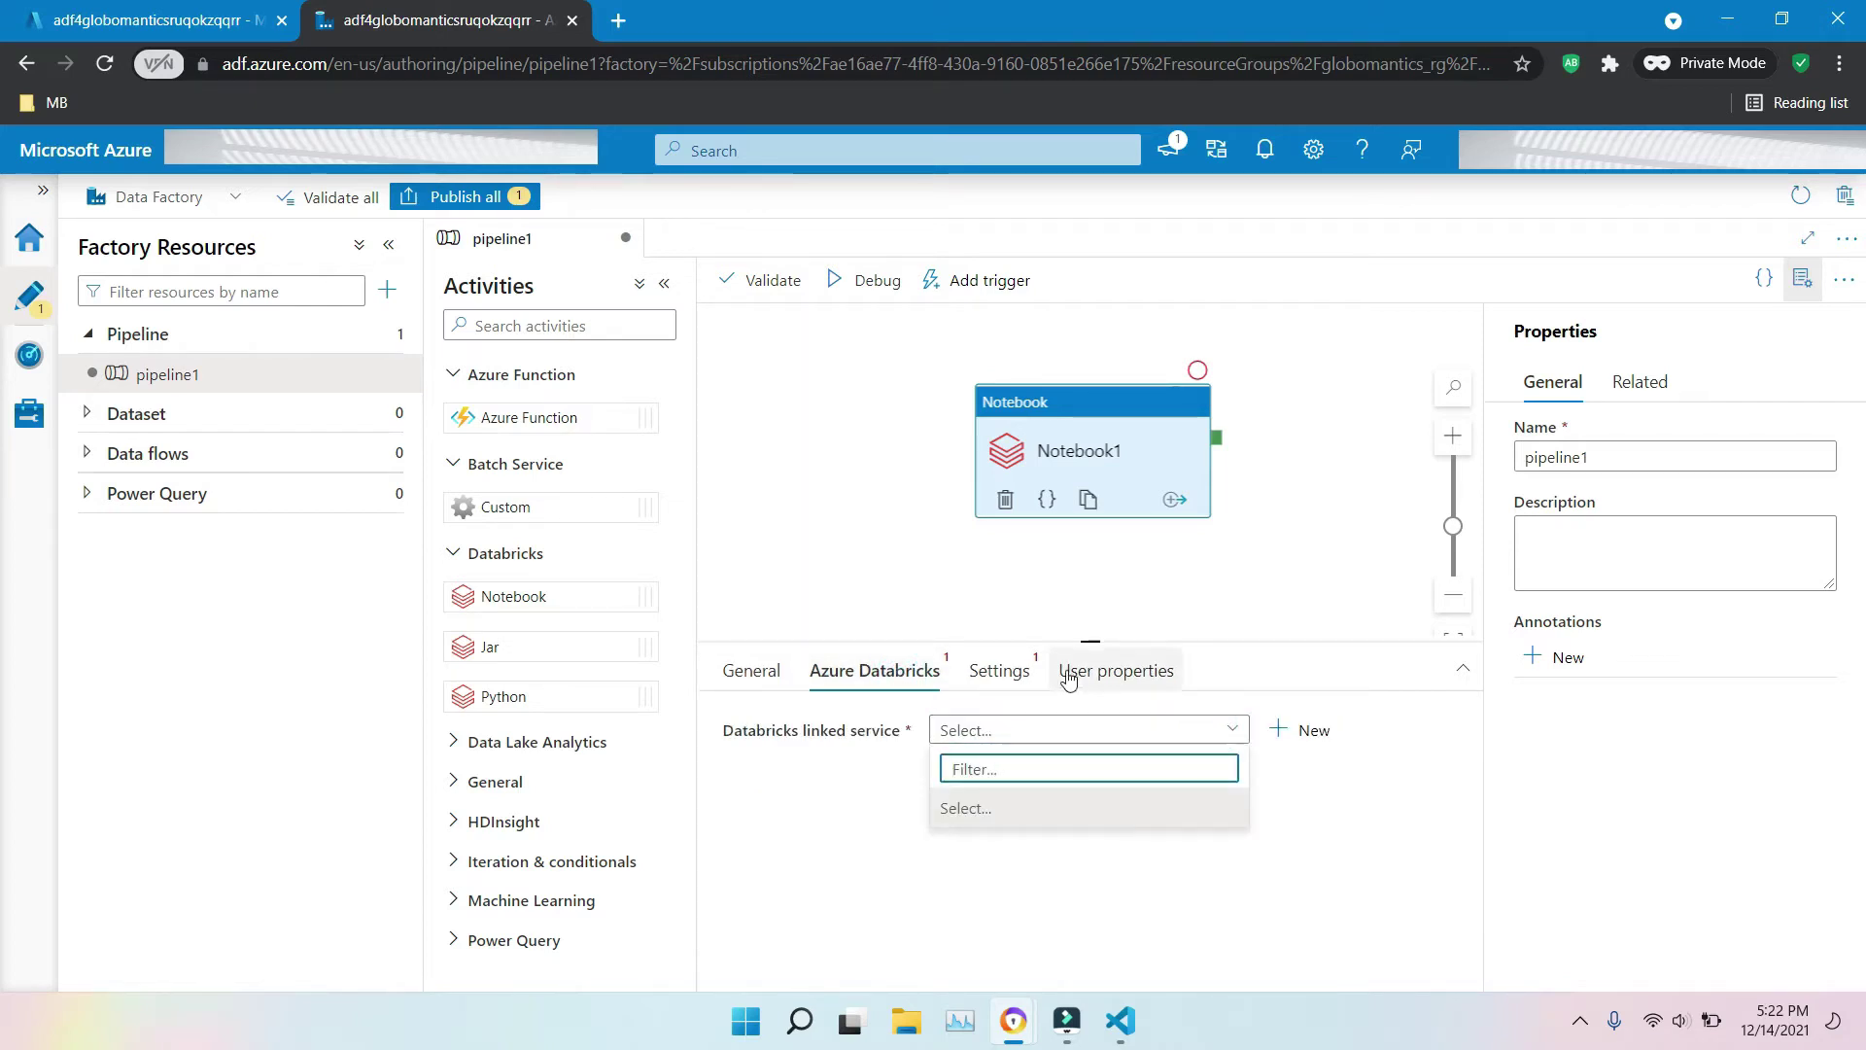
click(990, 671)
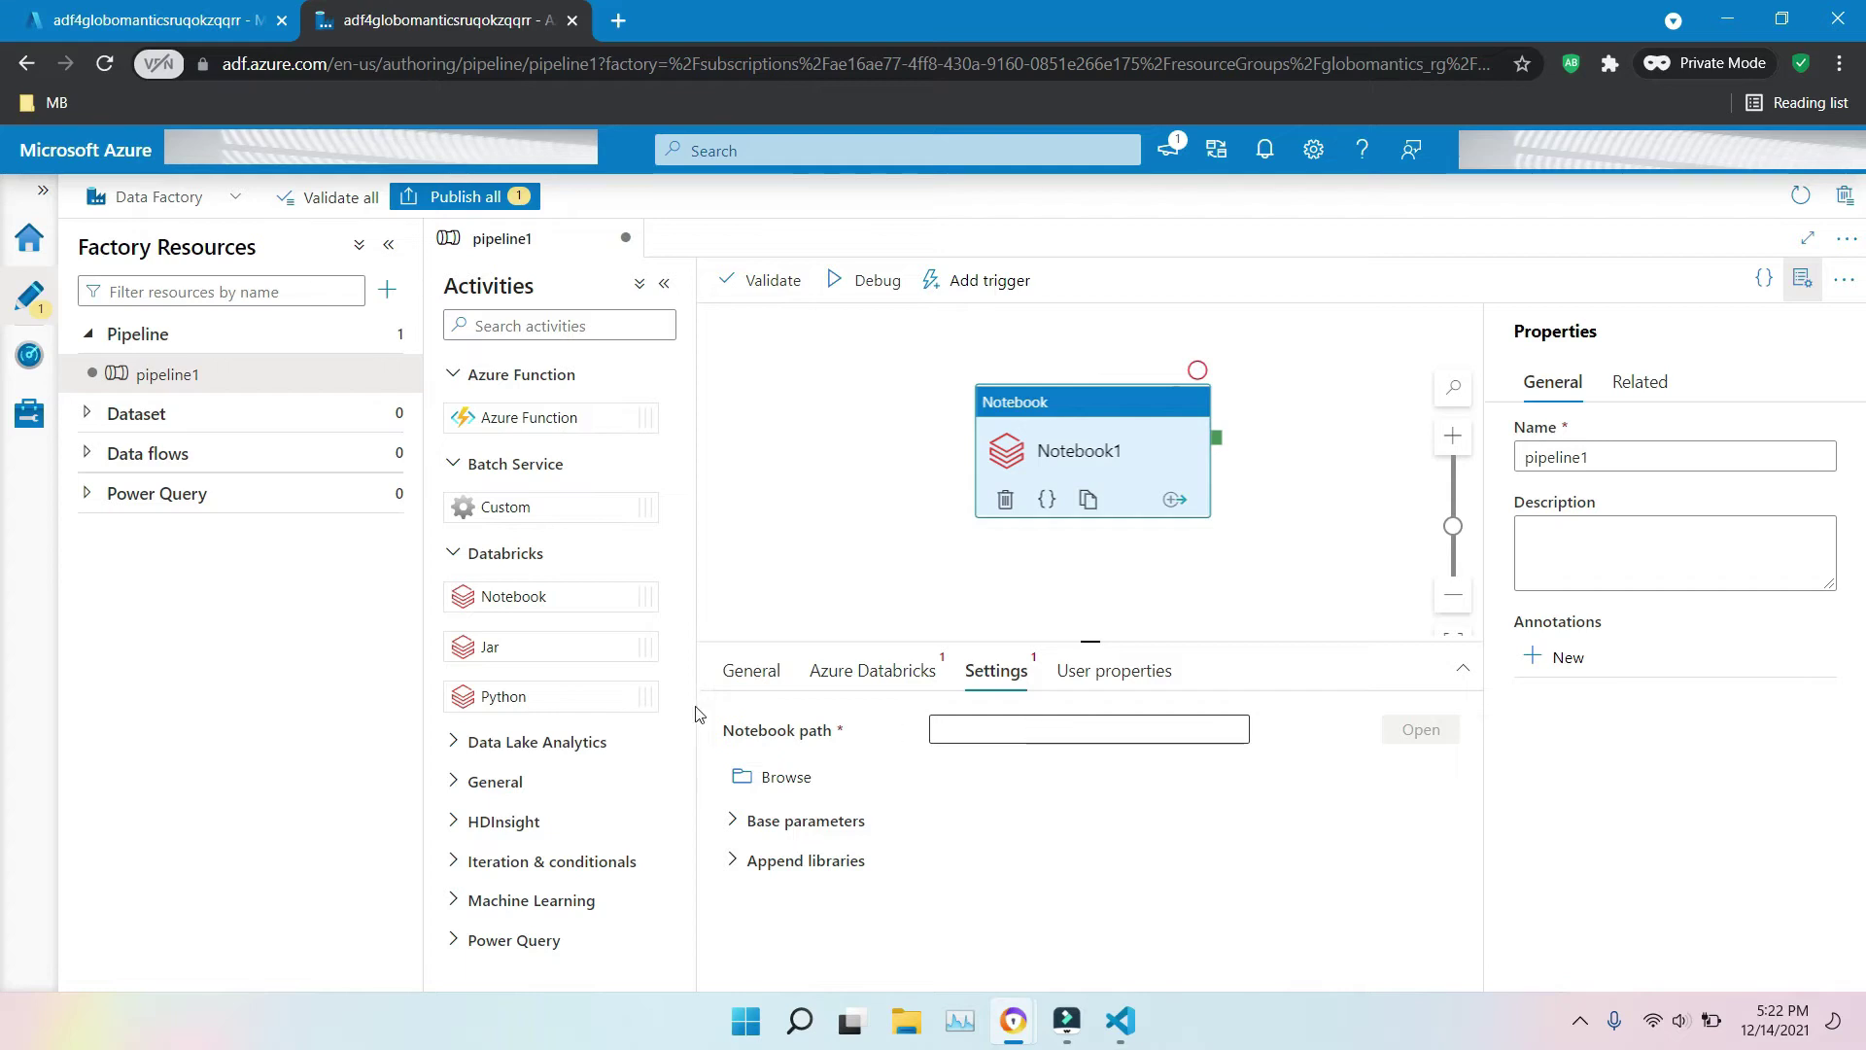
click(868, 671)
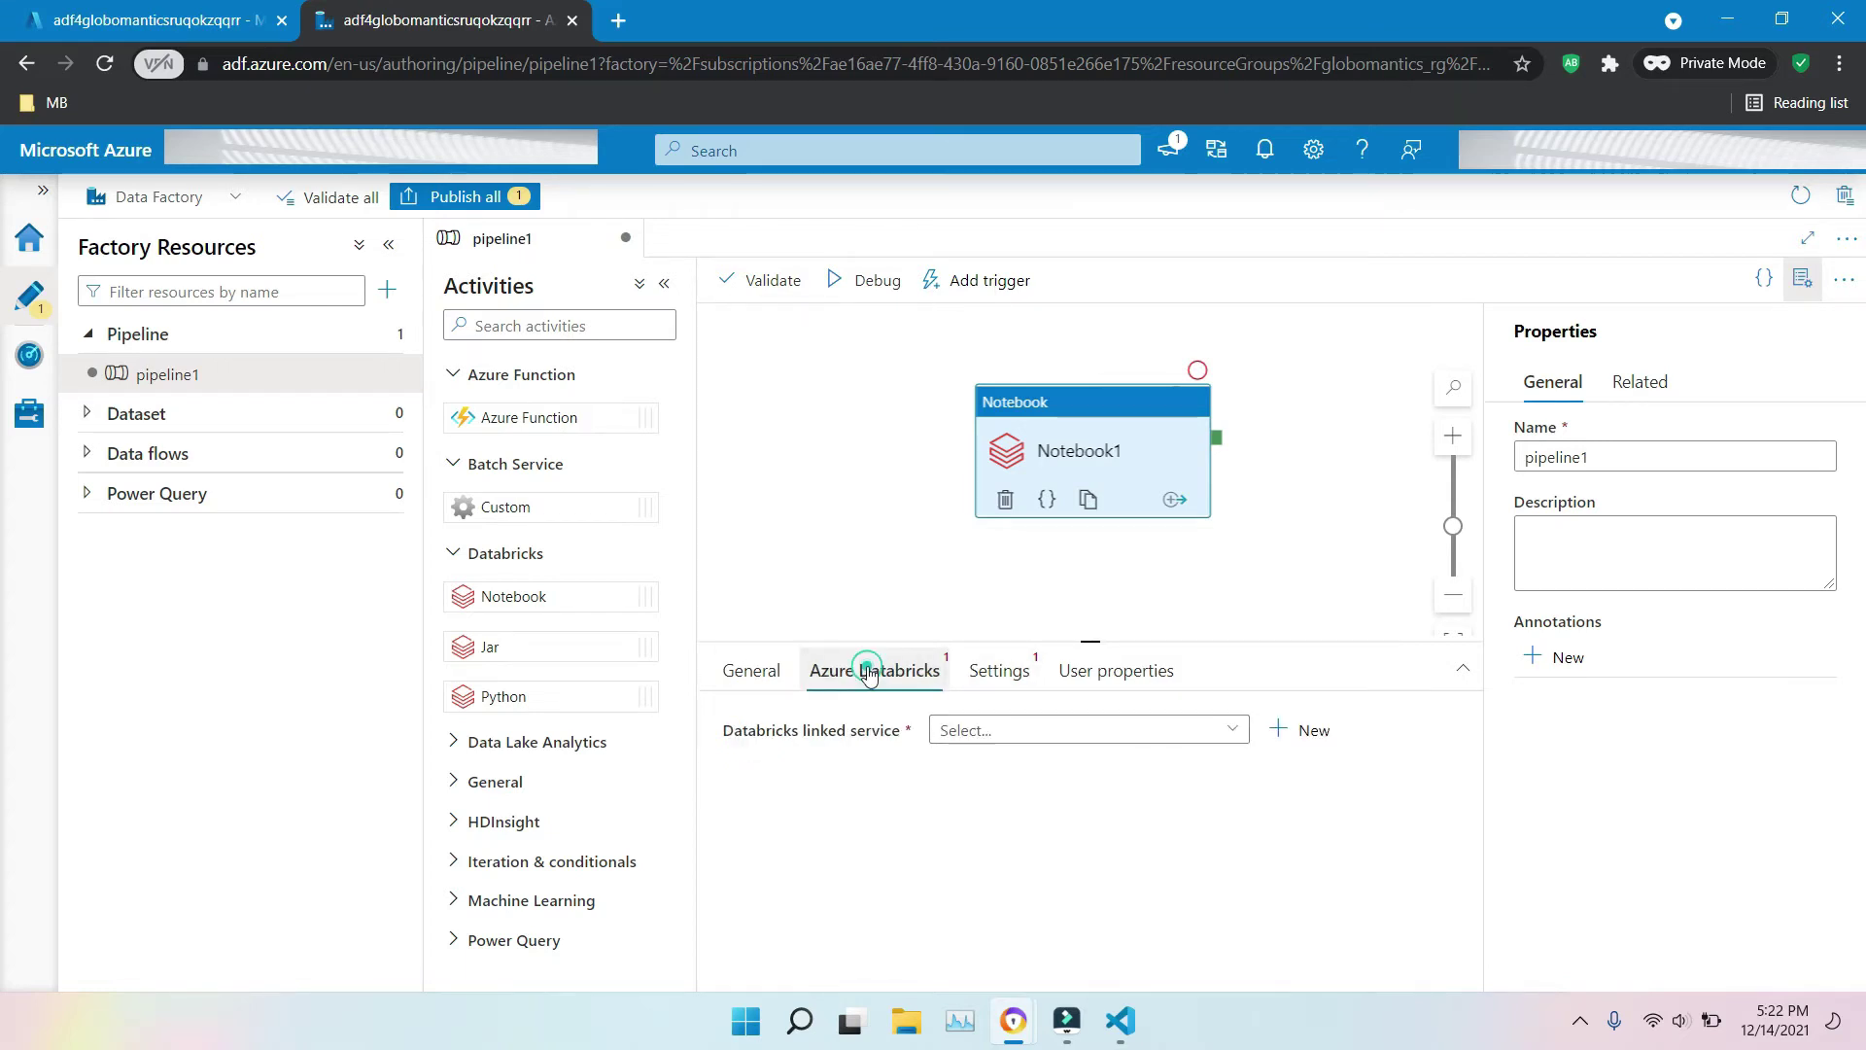
- Add a new entry under Append libraries in the Notebook activity's settings
click(995, 669)
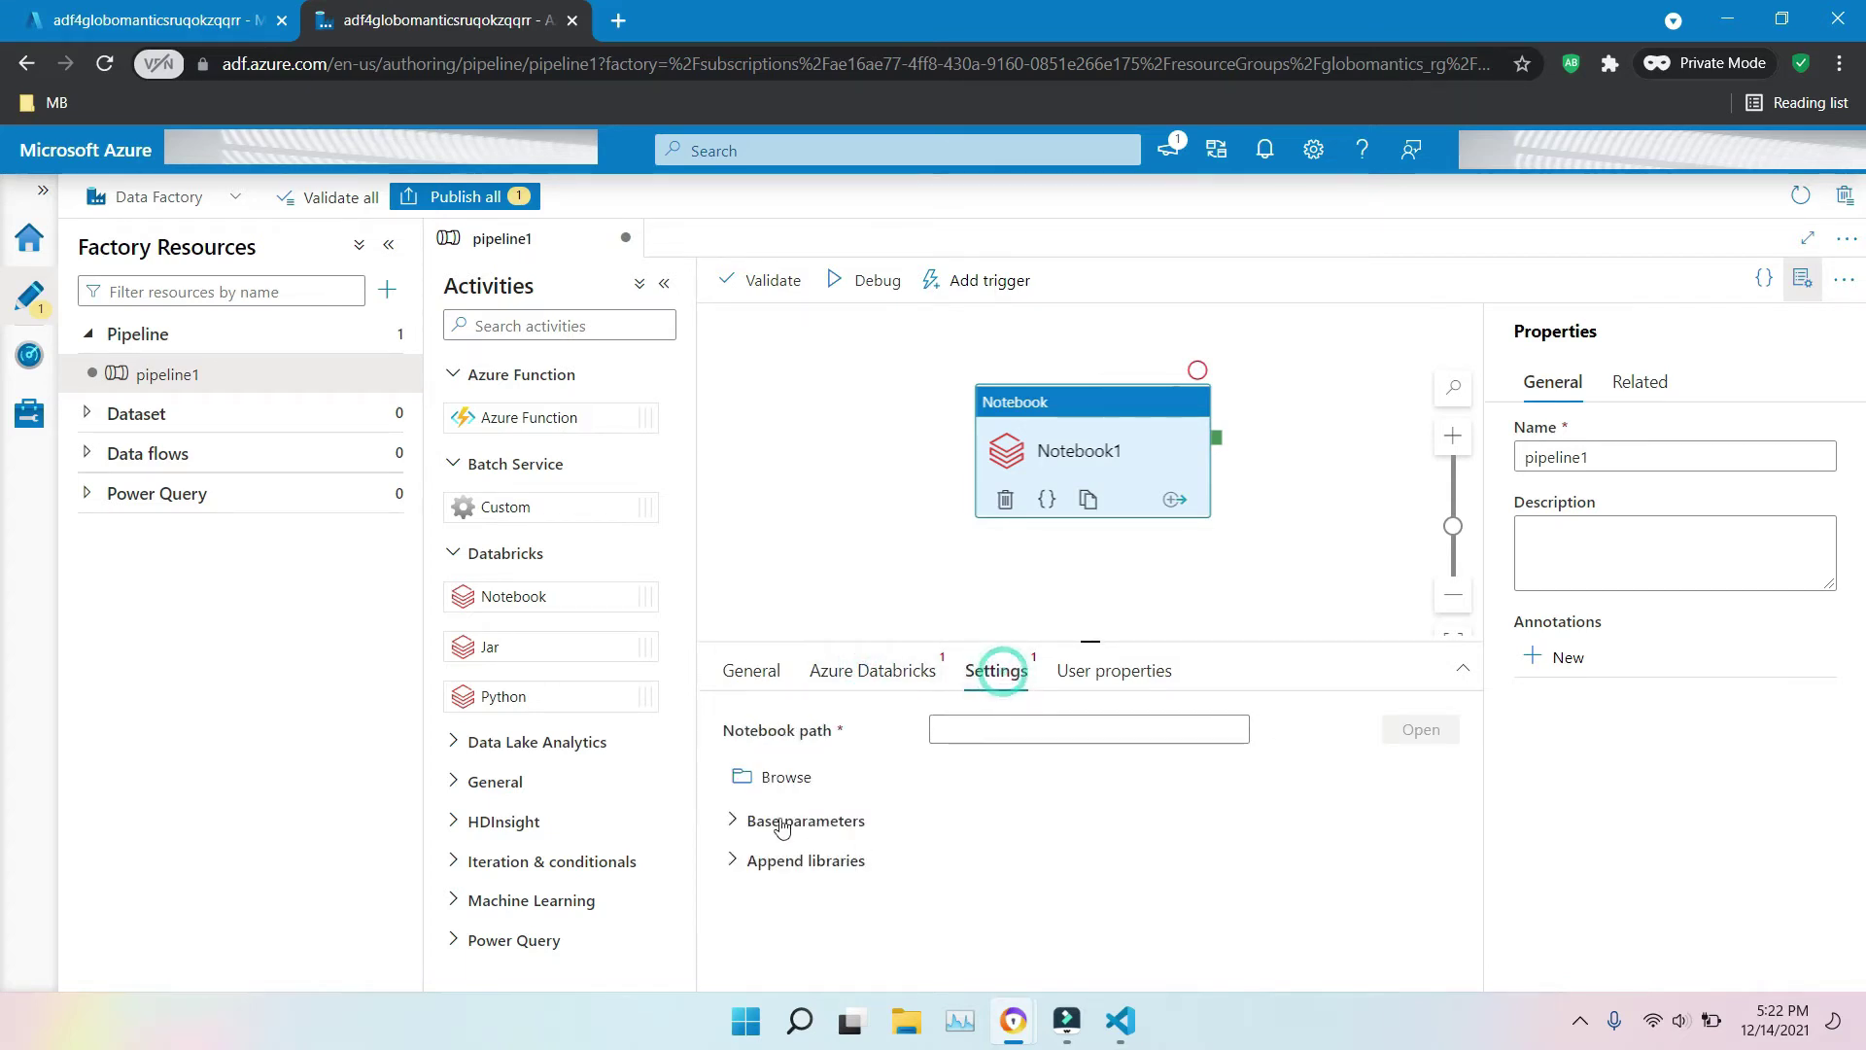
click(744, 860)
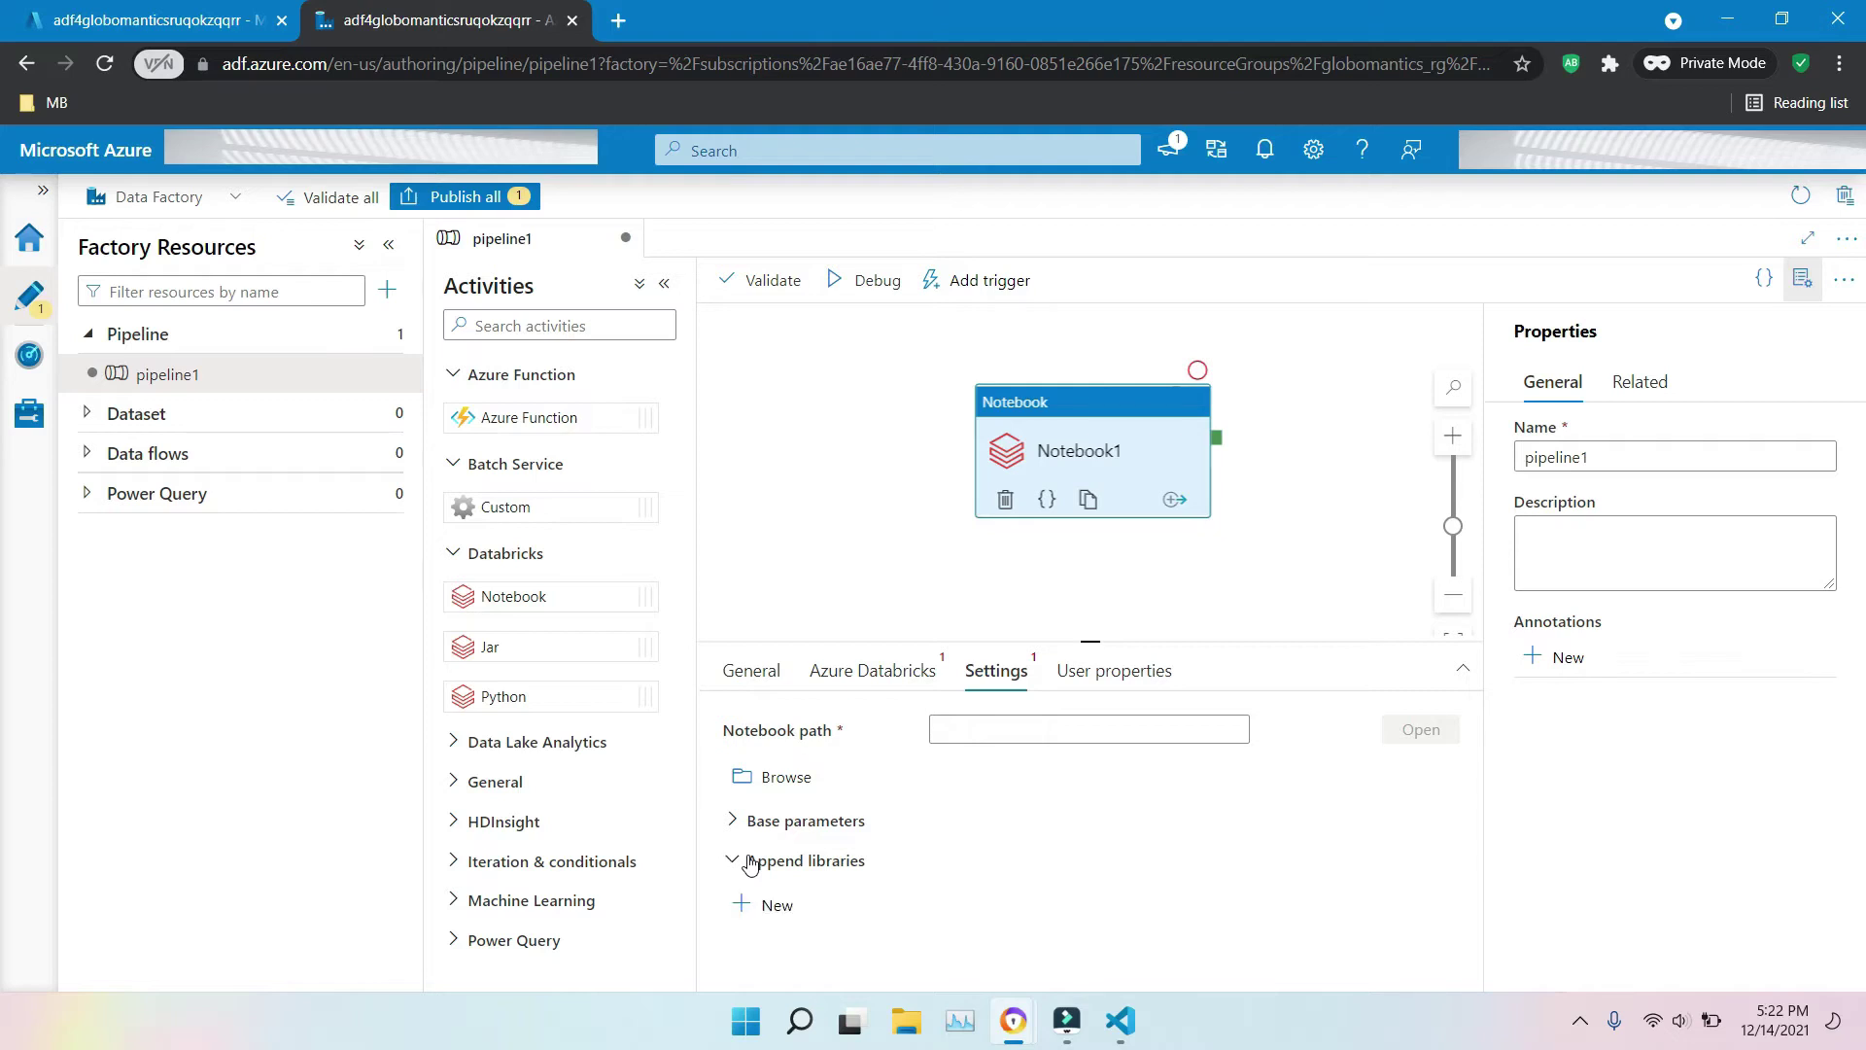
click(758, 913)
drag(1473, 773, 1474, 686)
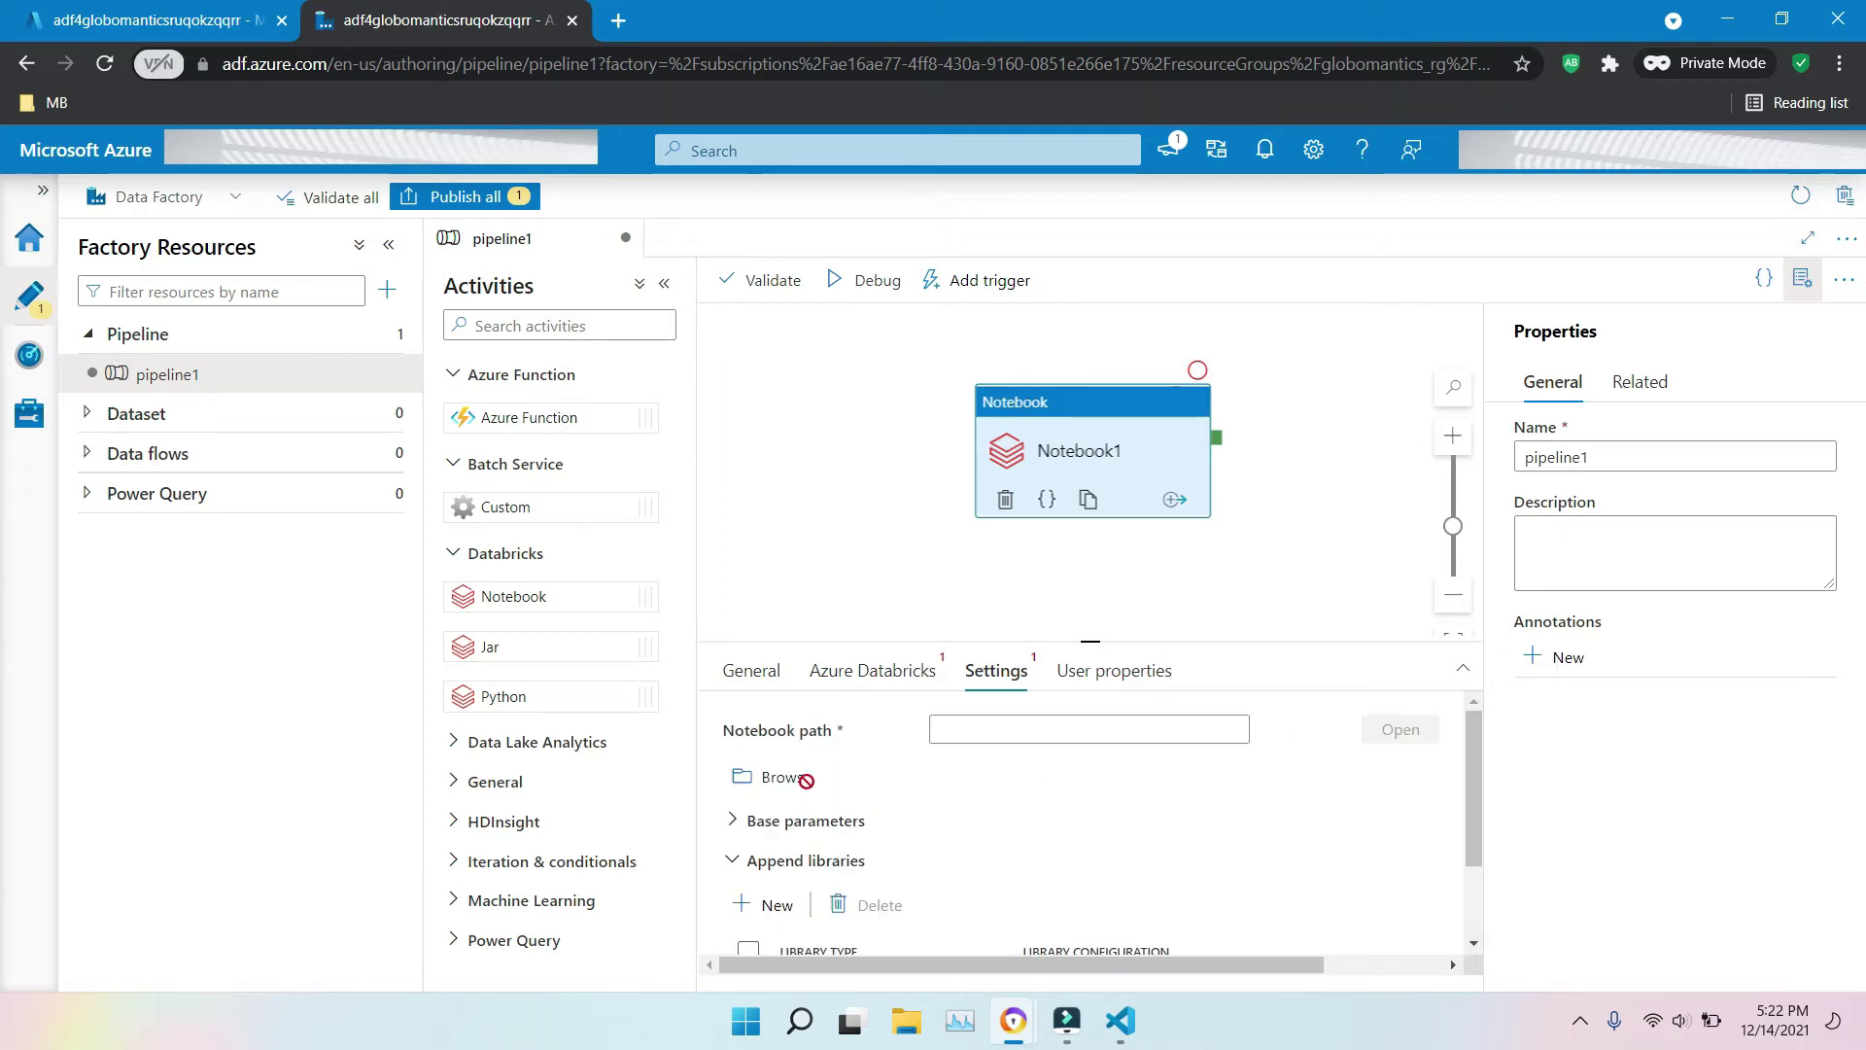
- Review the Notebook activity's Databricks linked service and settings once more, and delete the activity from the canvas
click(917, 669)
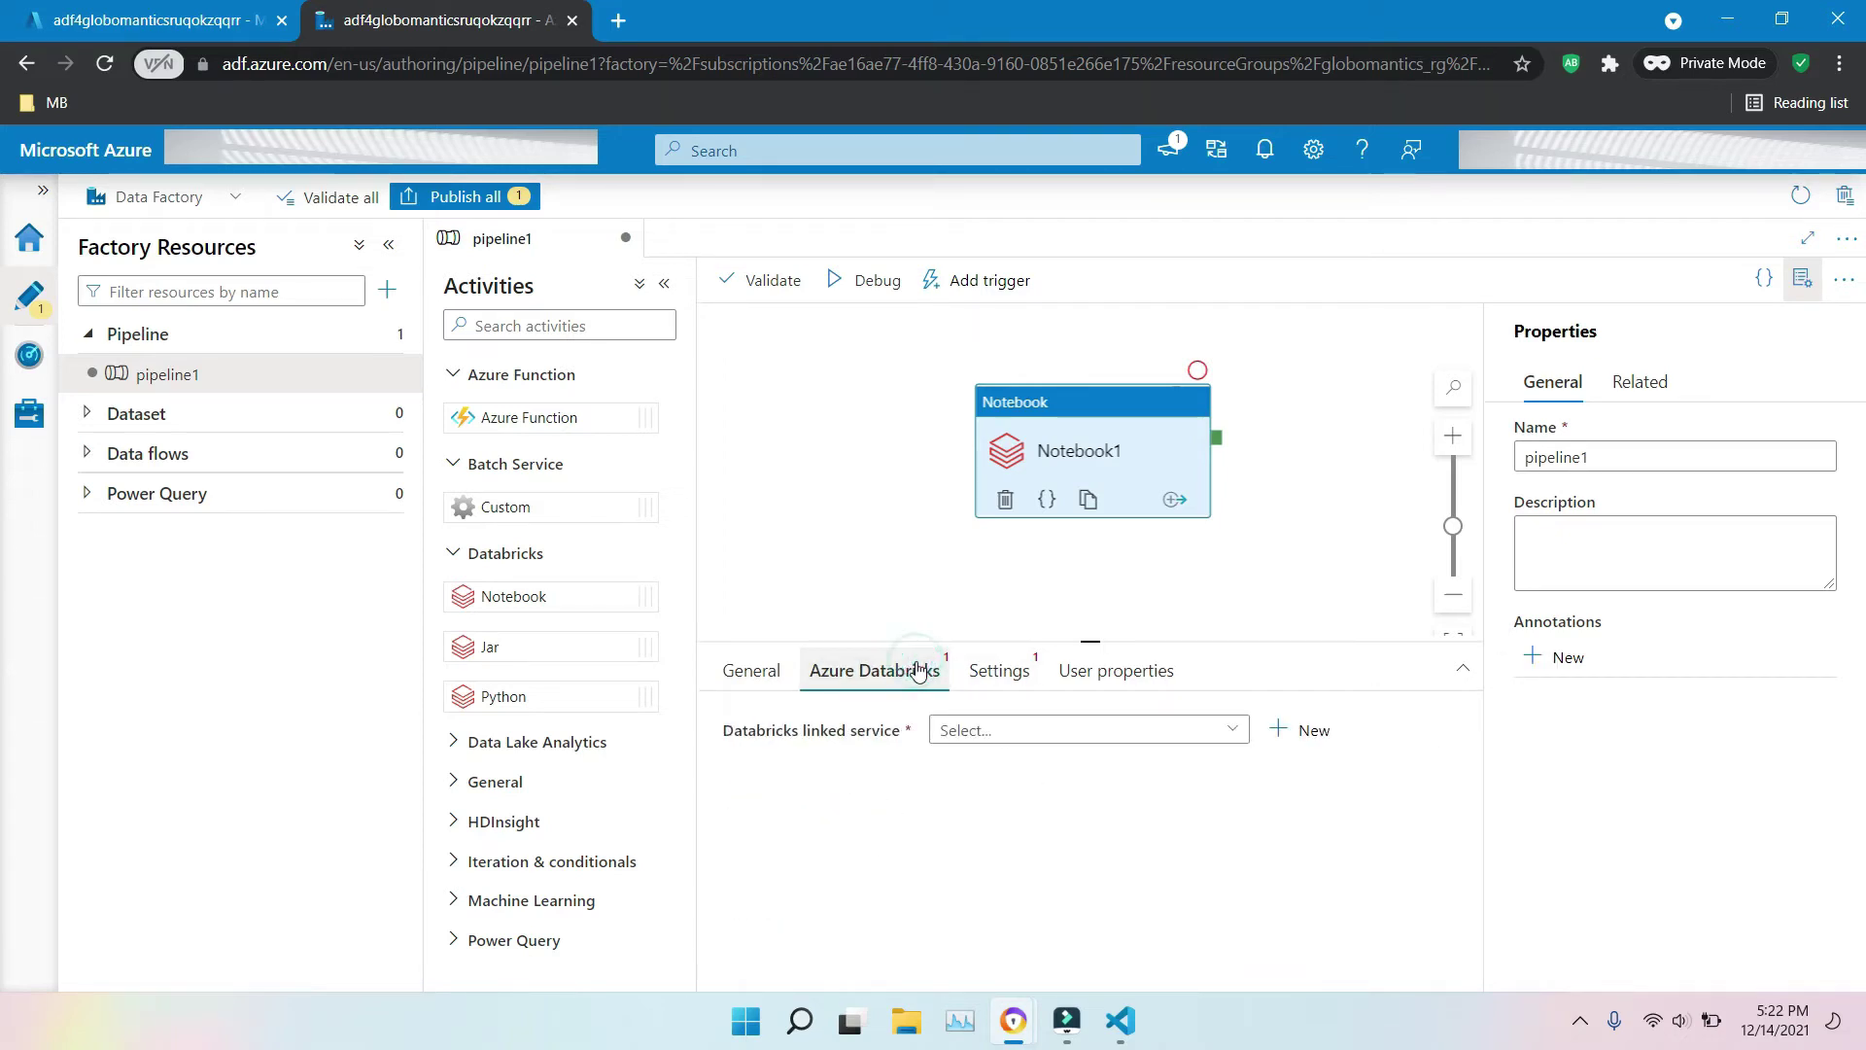
click(988, 673)
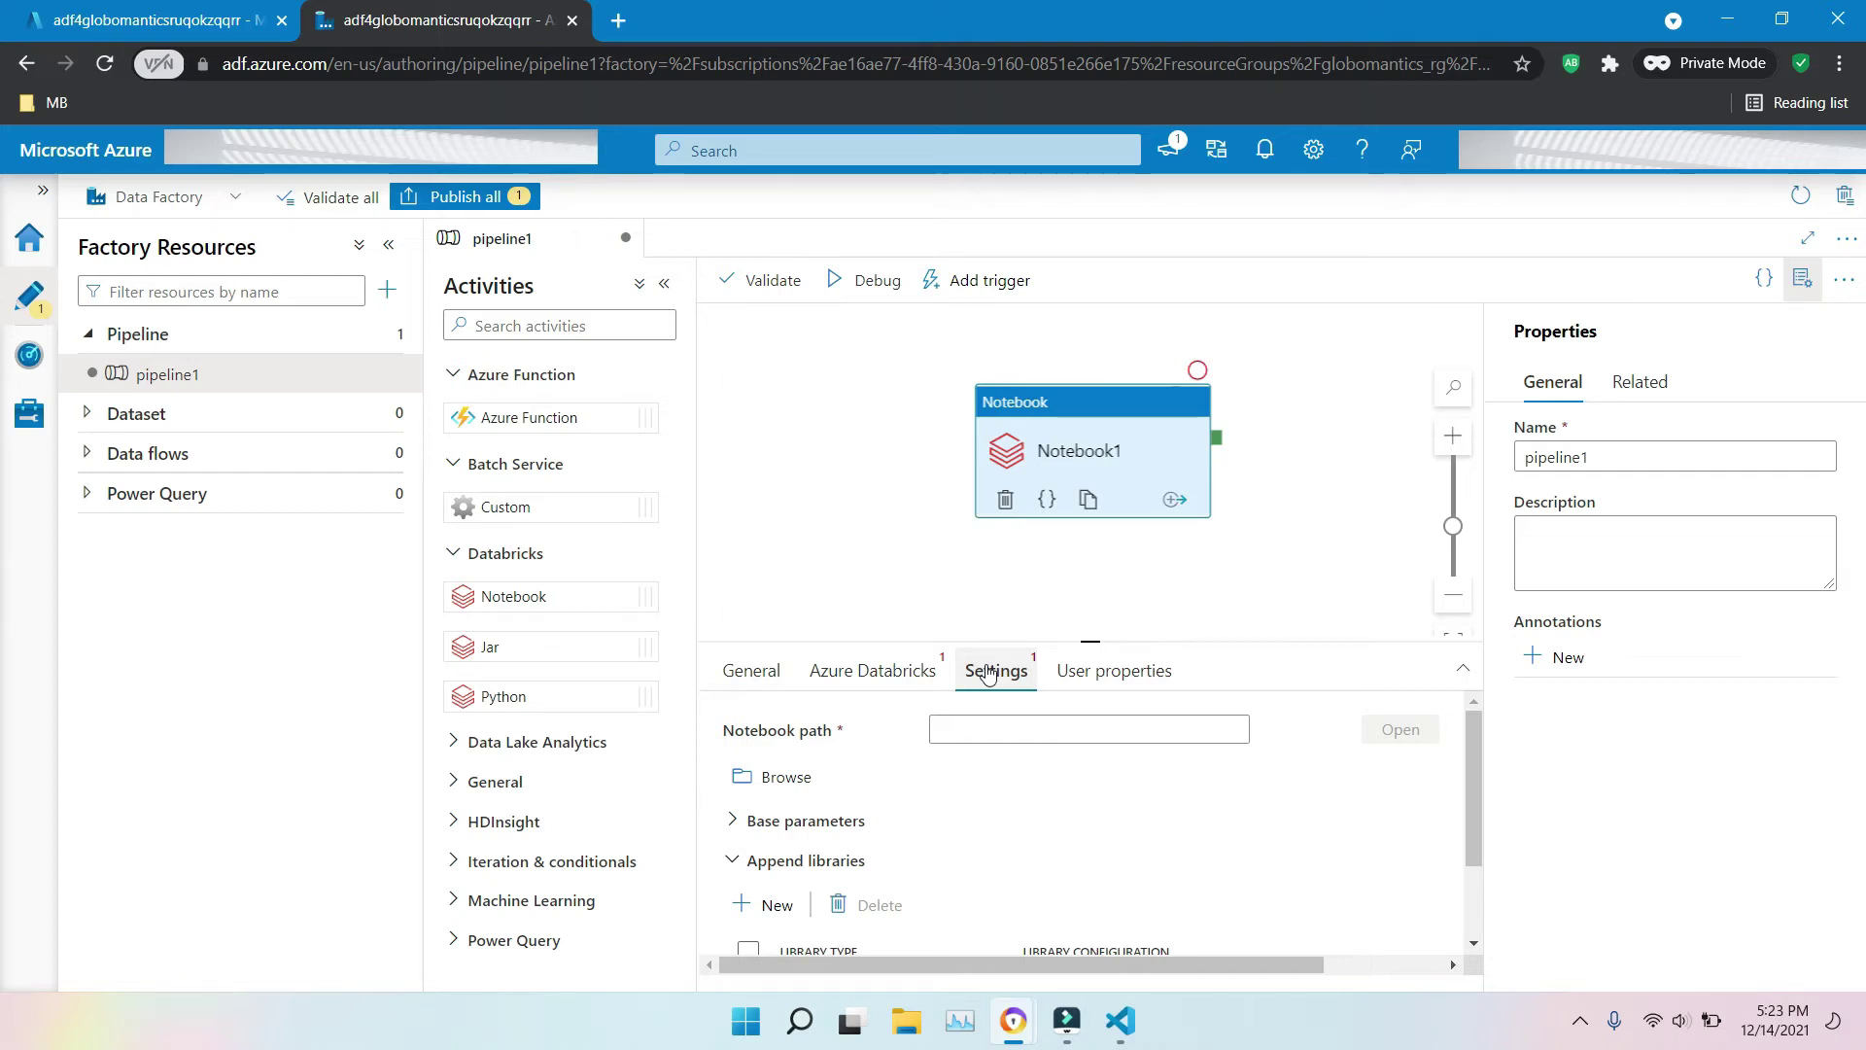
right_click(1113, 404)
click(1155, 496)
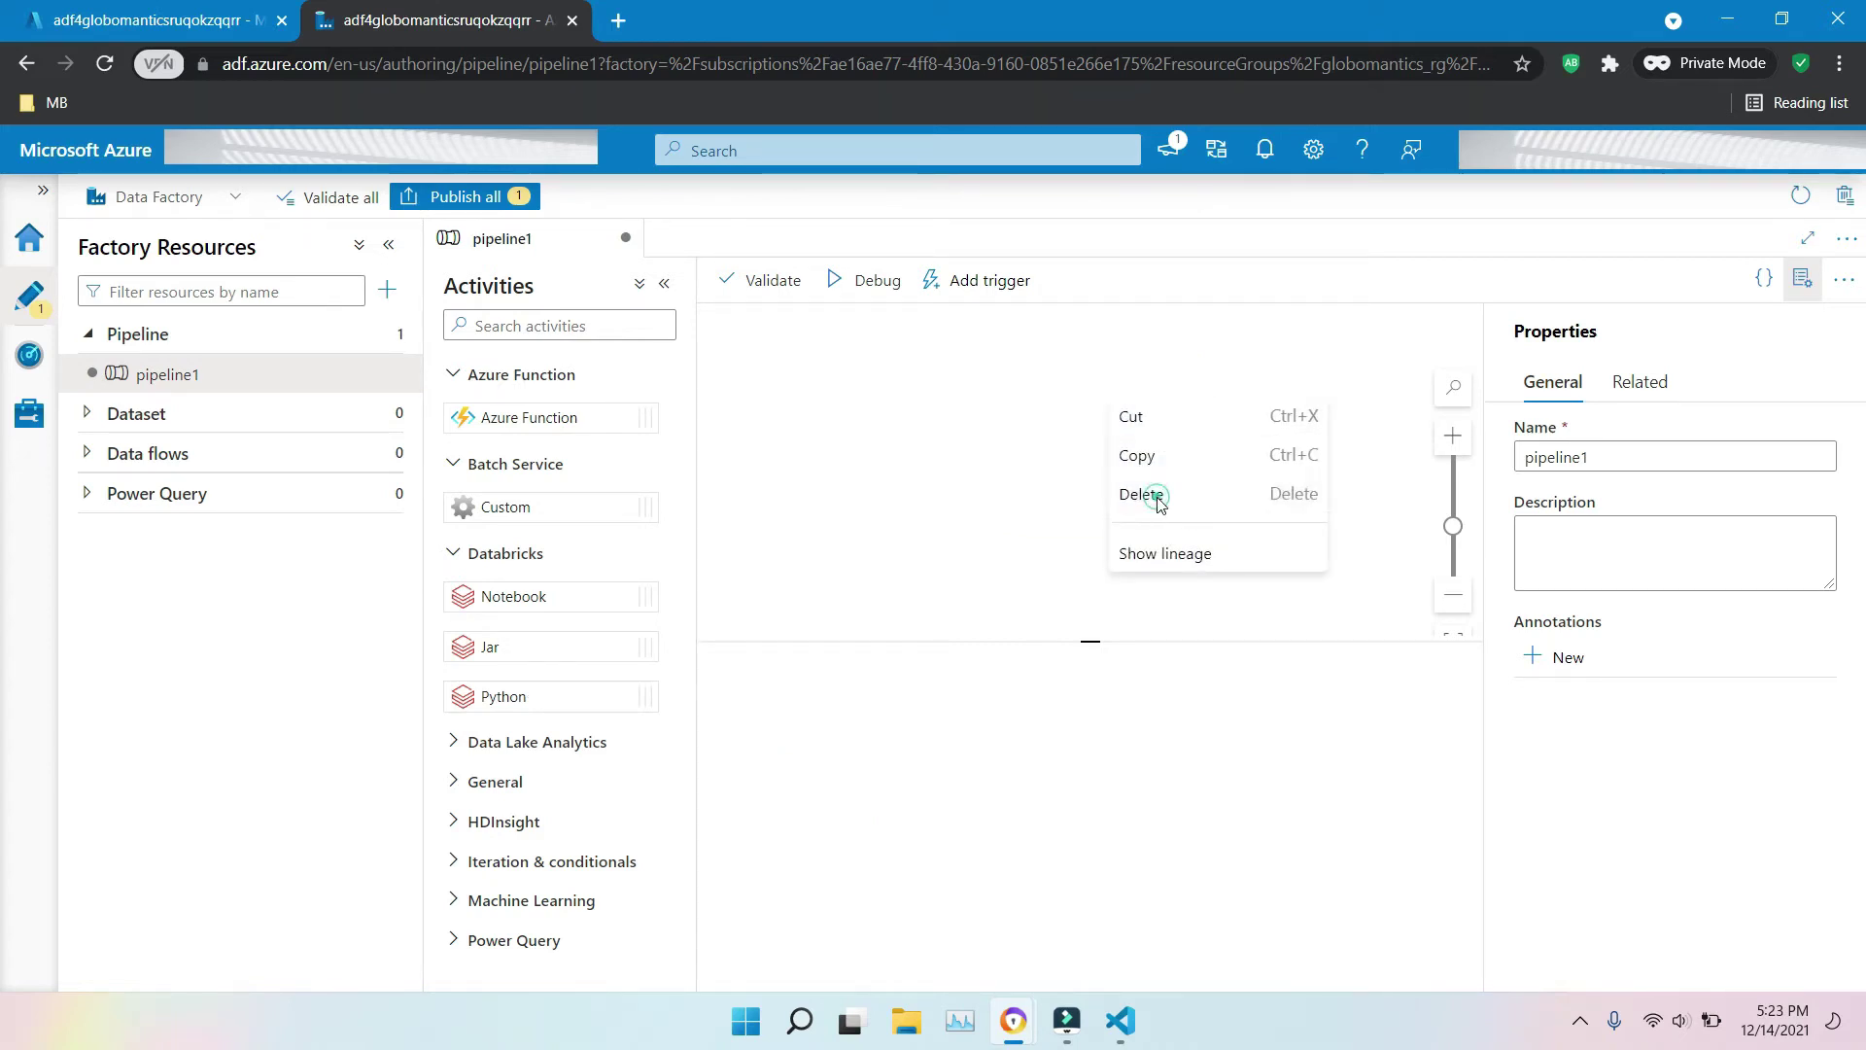
- Examine the activities offered under Data Lake Analytics and General
click(461, 746)
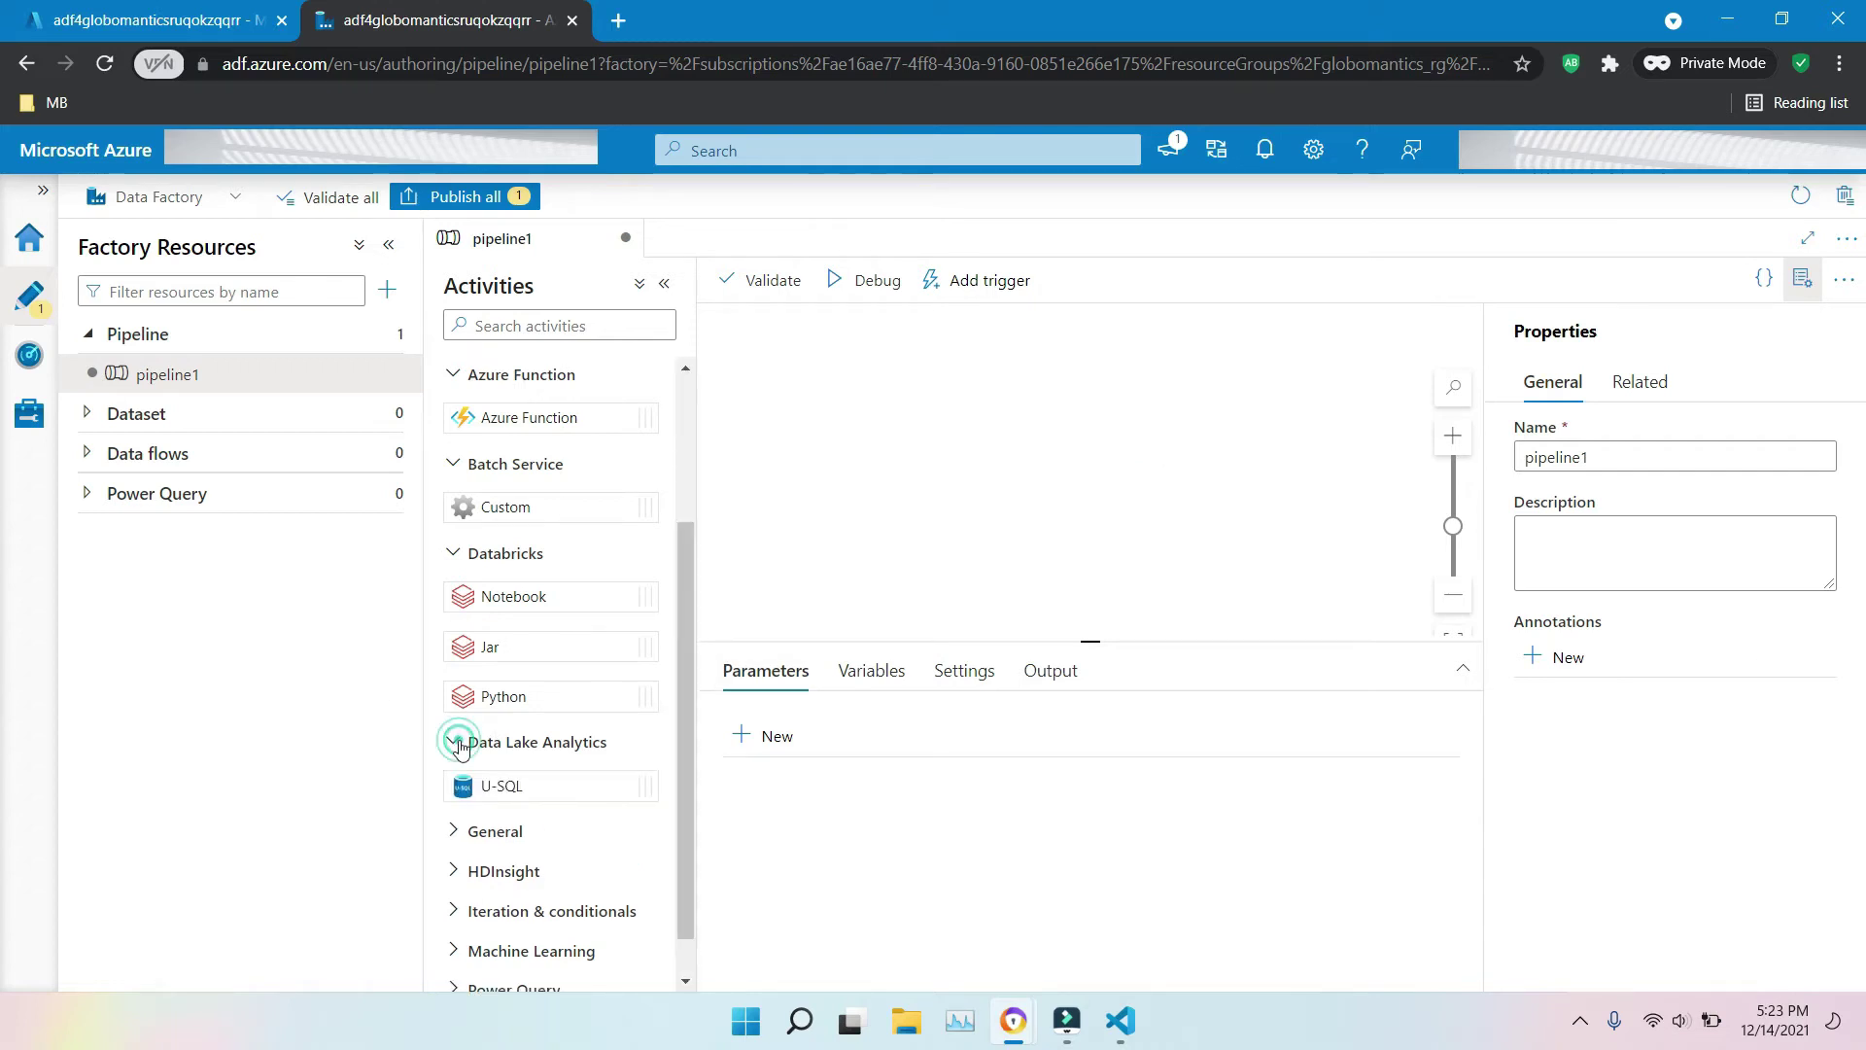
click(454, 834)
drag(680, 574, 696, 908)
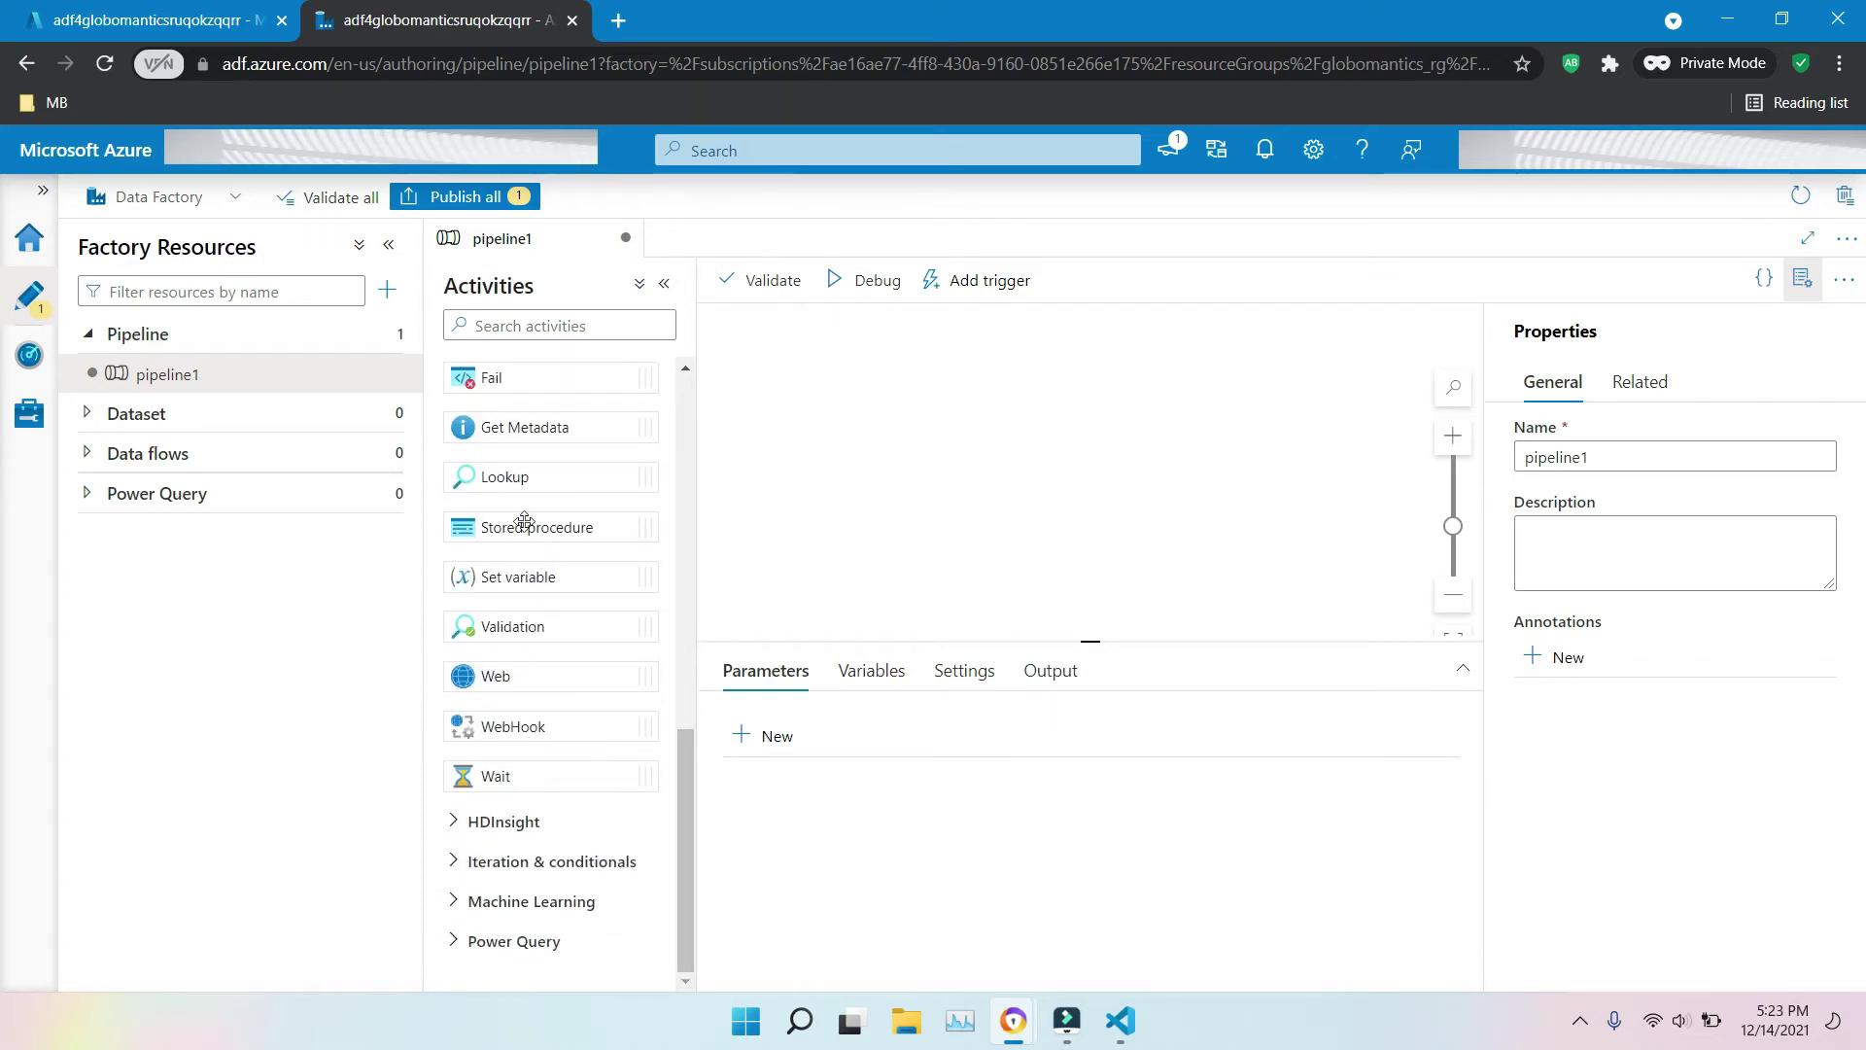
- Add a Stored procedure activity to the pipeline canvas and delete it again
drag(530, 523, 1010, 491)
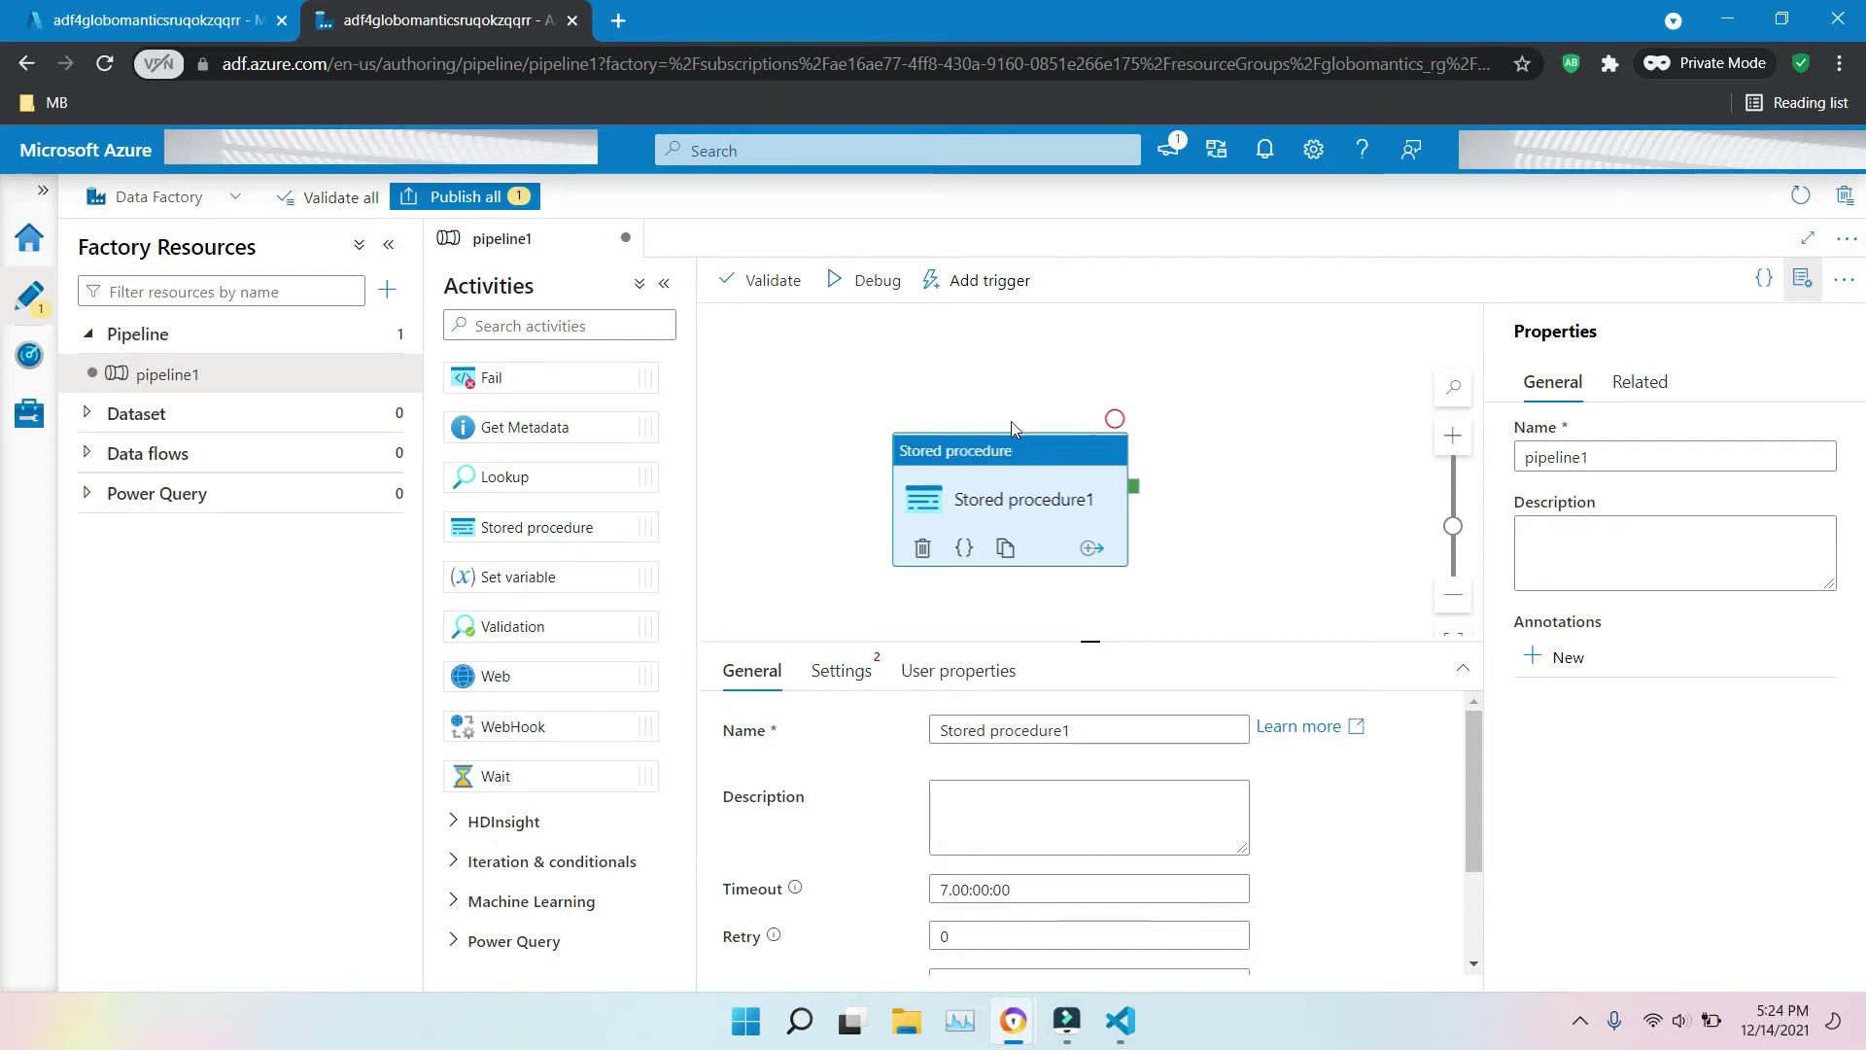
right_click(996, 449)
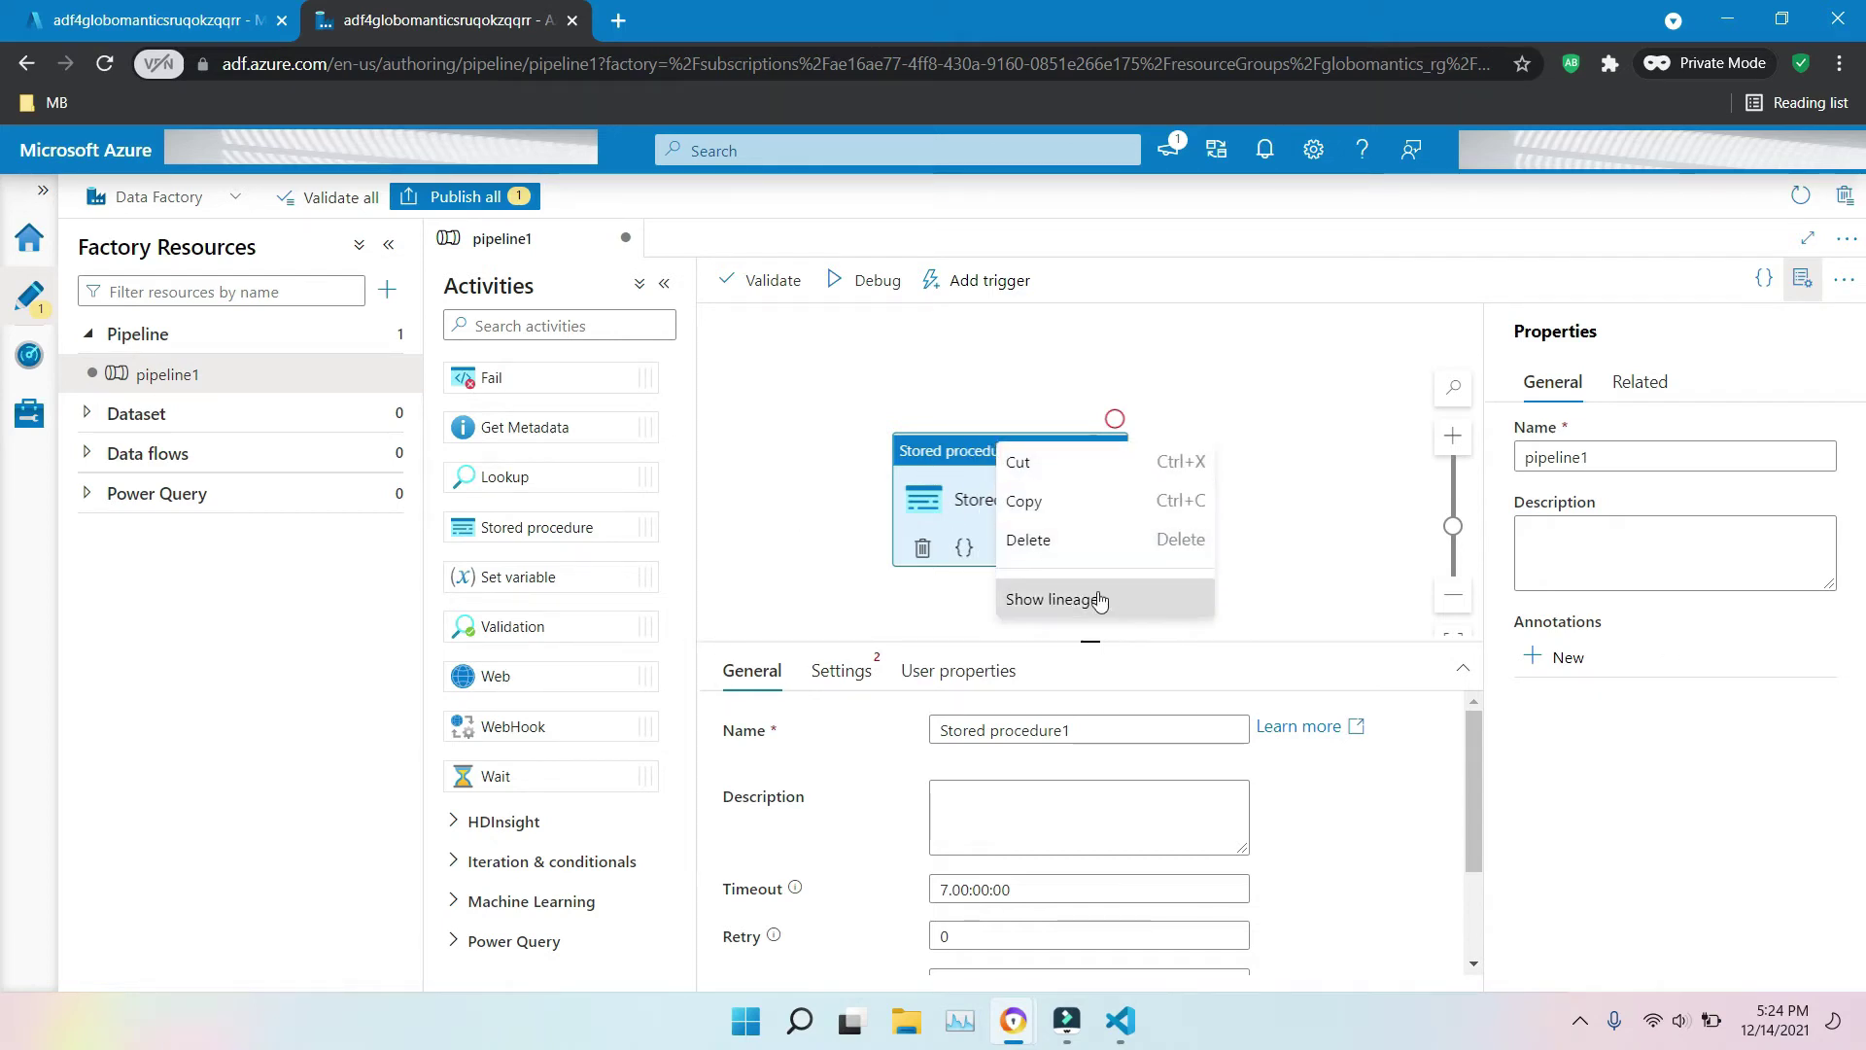
click(1067, 556)
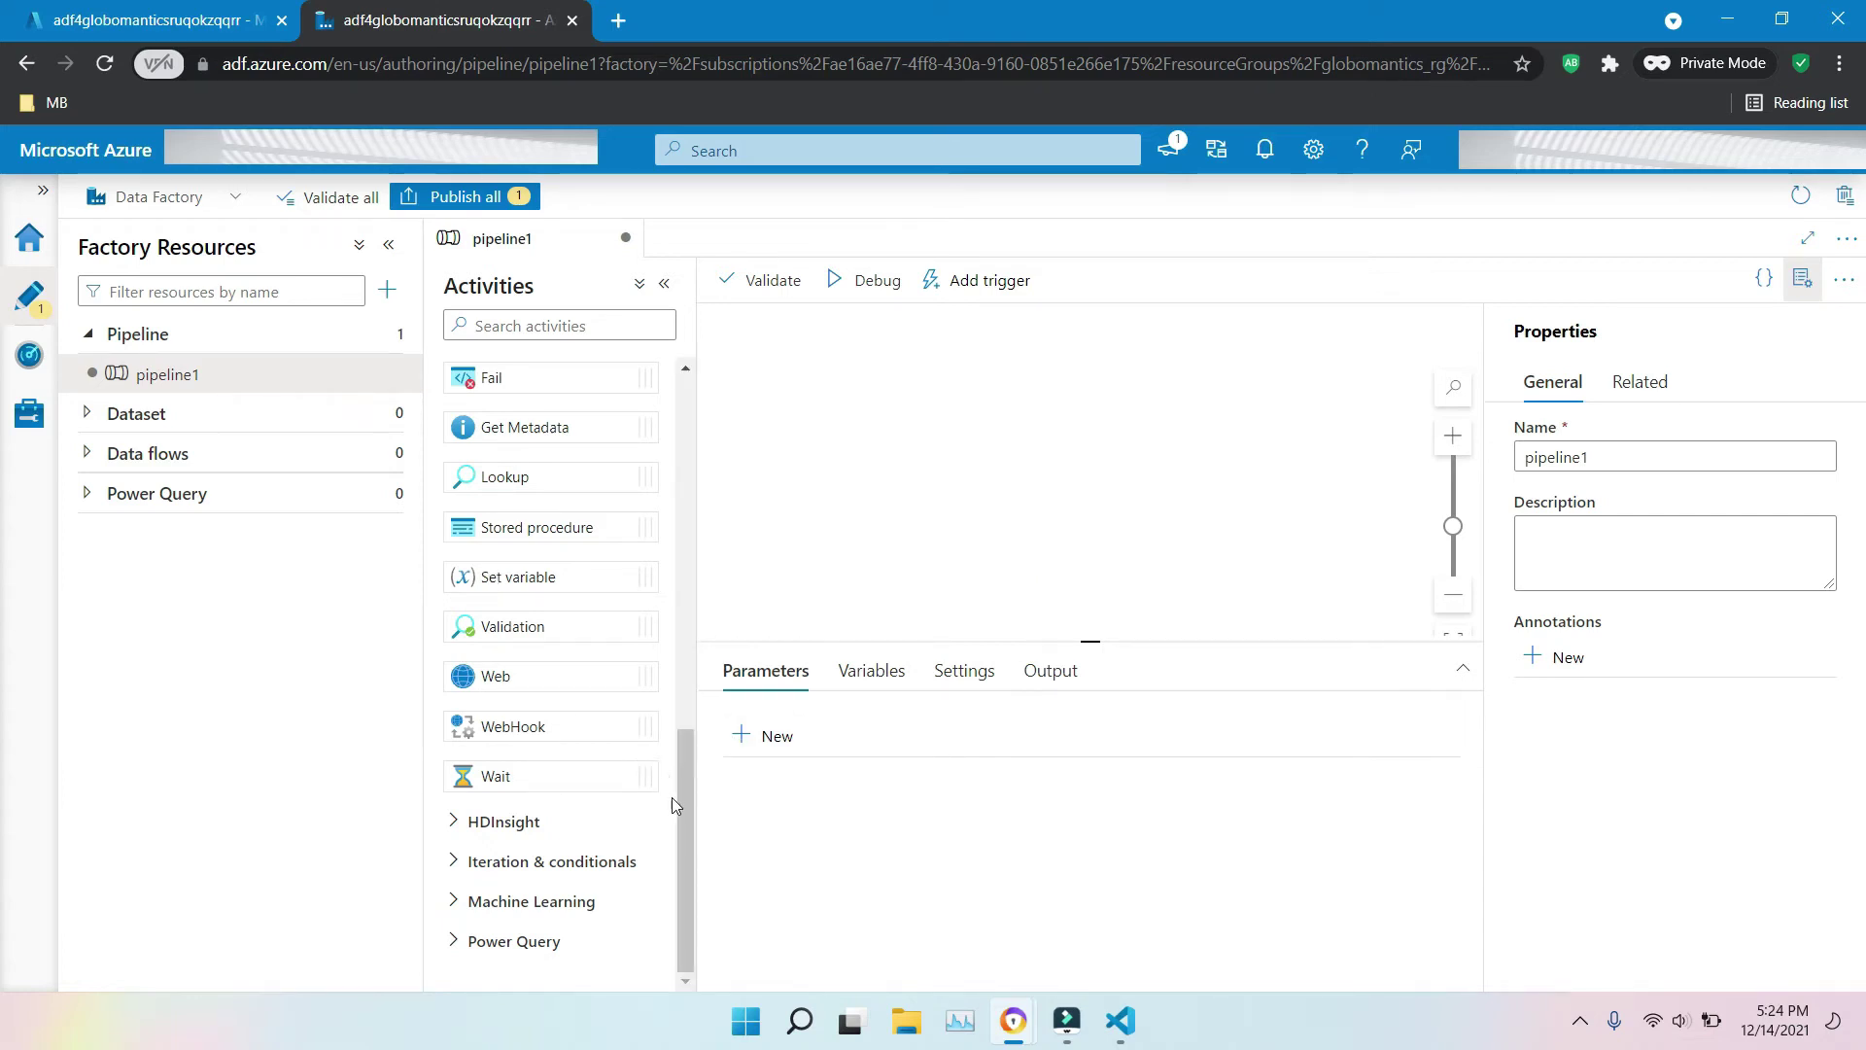
- Add a Lookup activity to the pipeline canvas, inspect its source dataset setting, and delete the activity
drag(521, 476, 1023, 451)
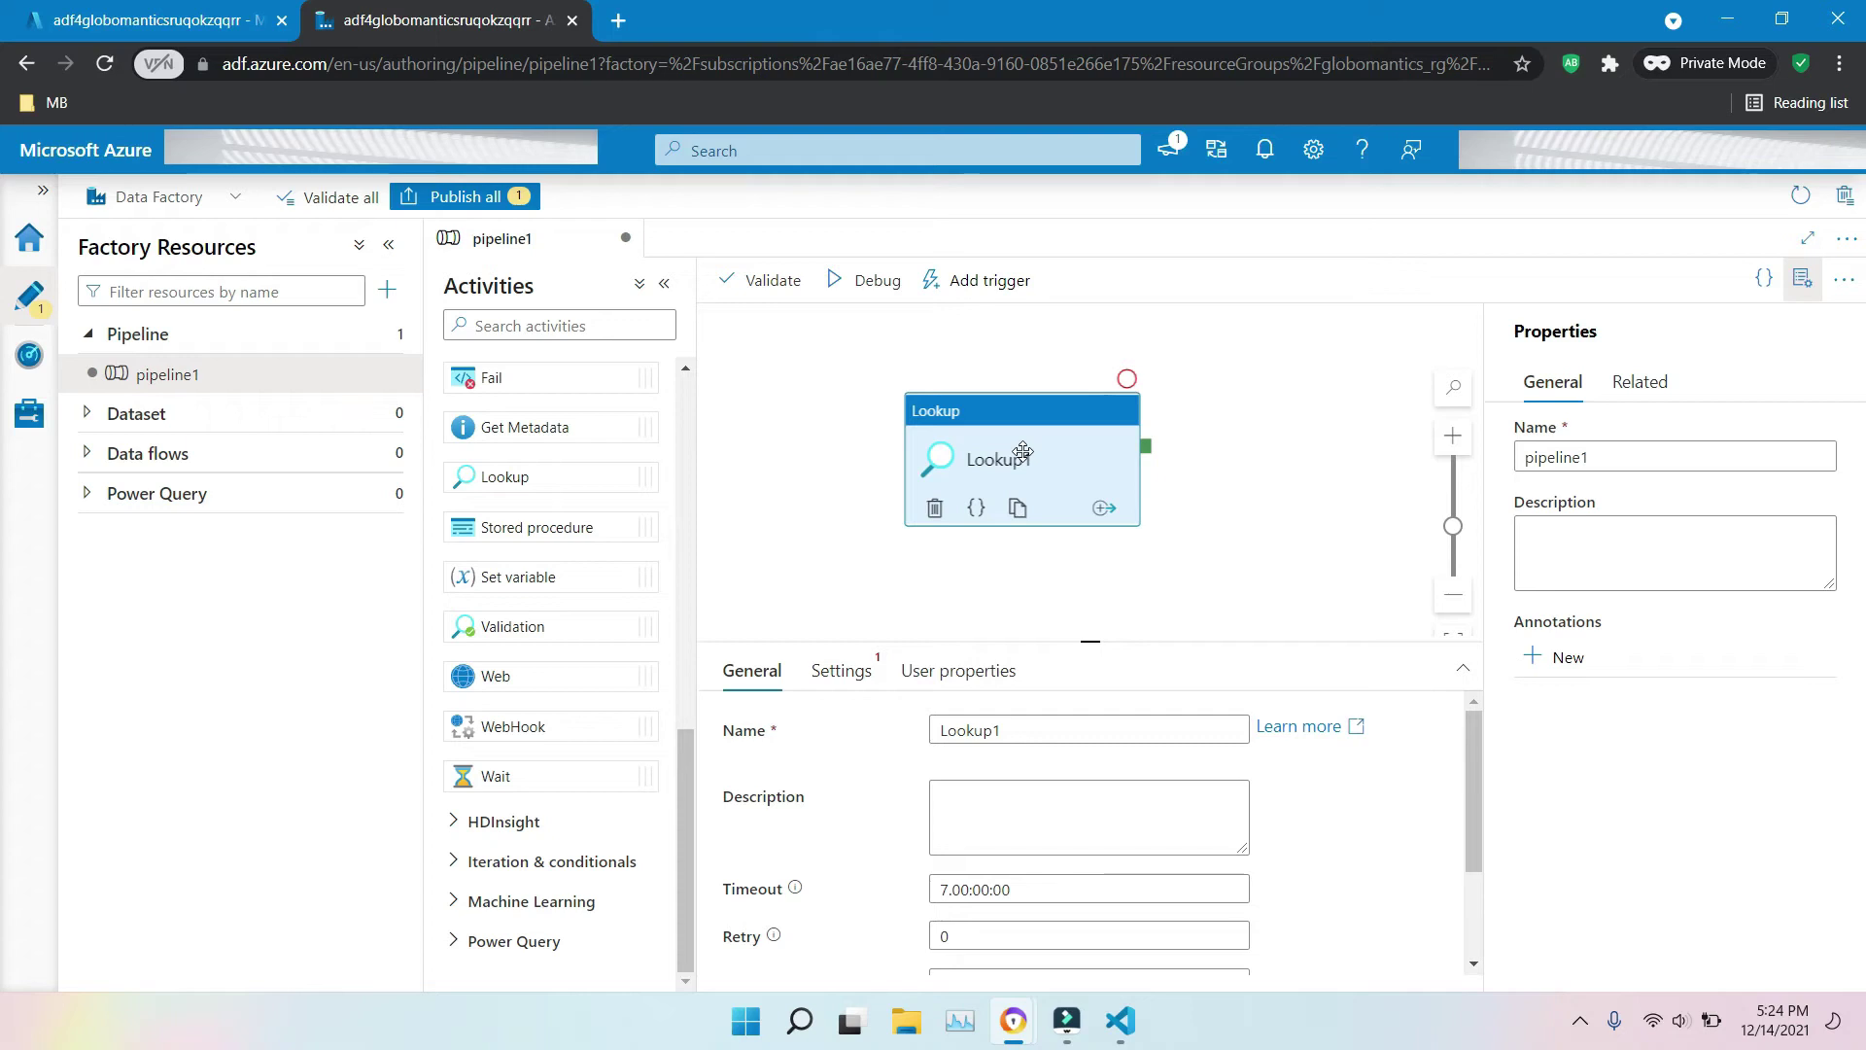
click(845, 672)
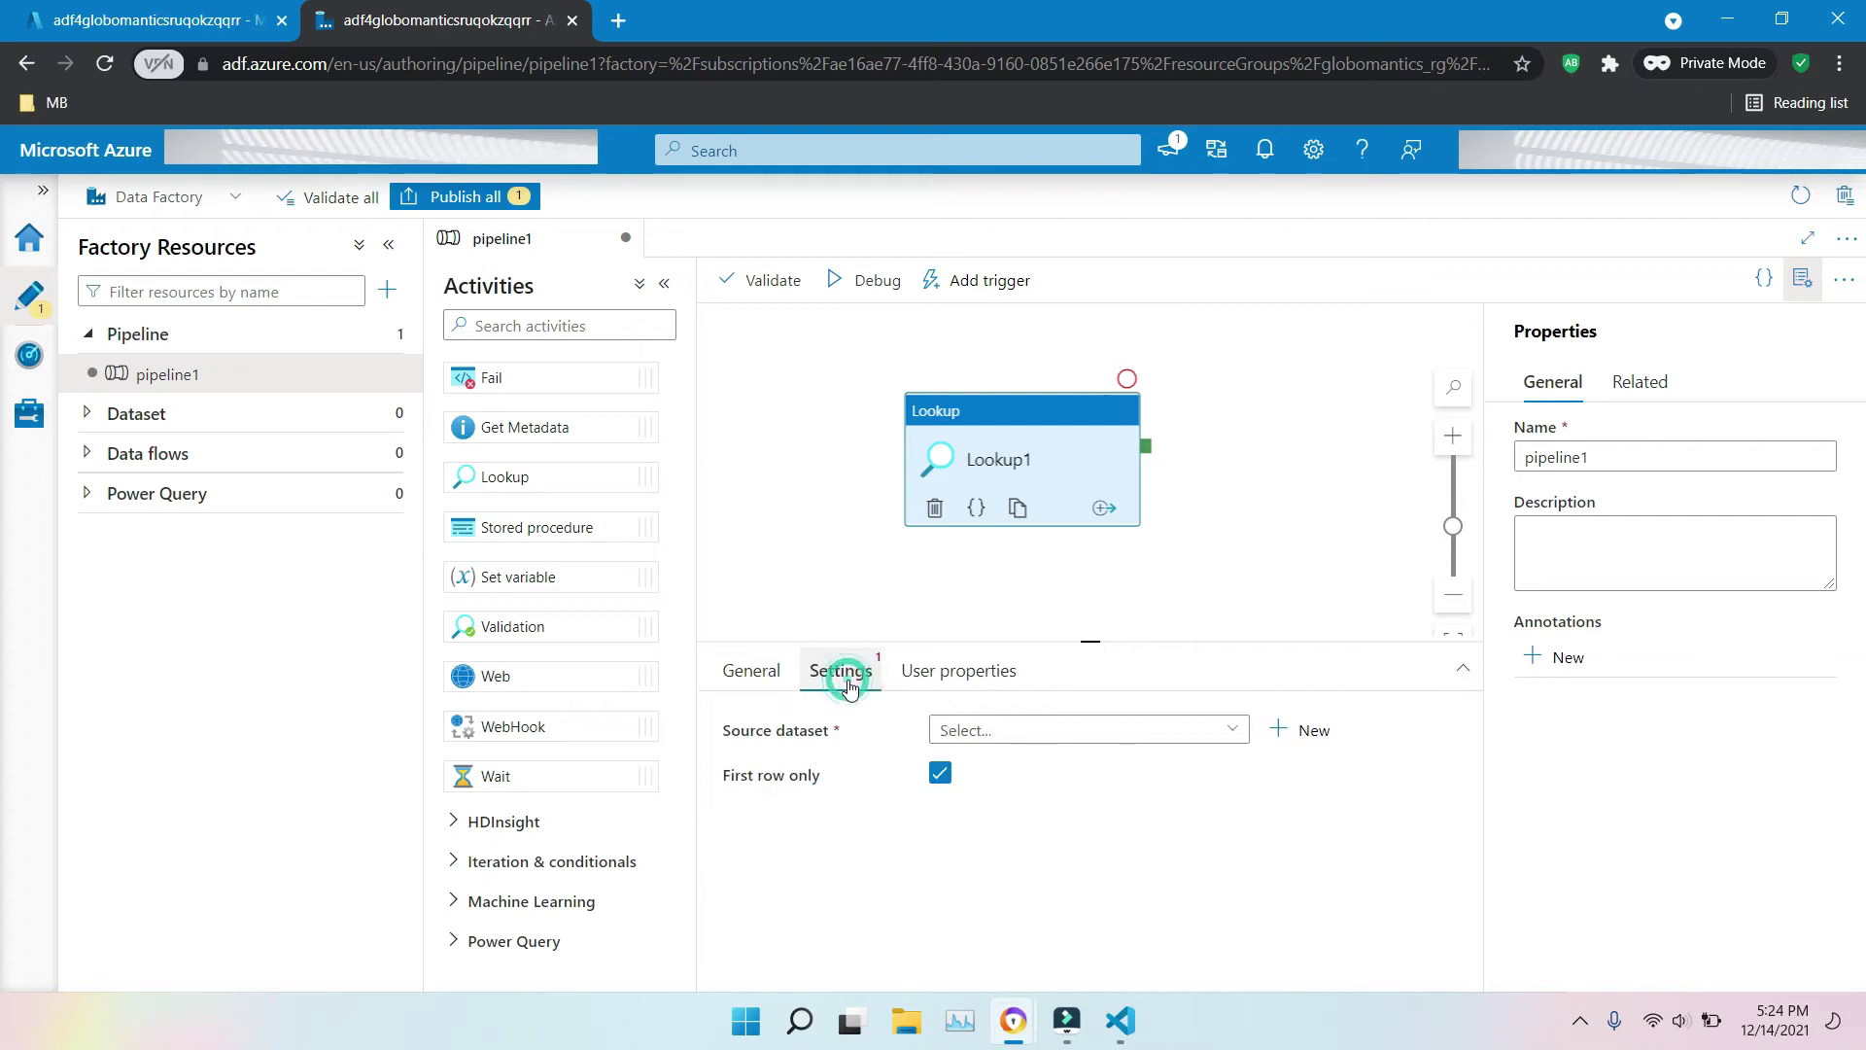
click(1004, 731)
click(1004, 731)
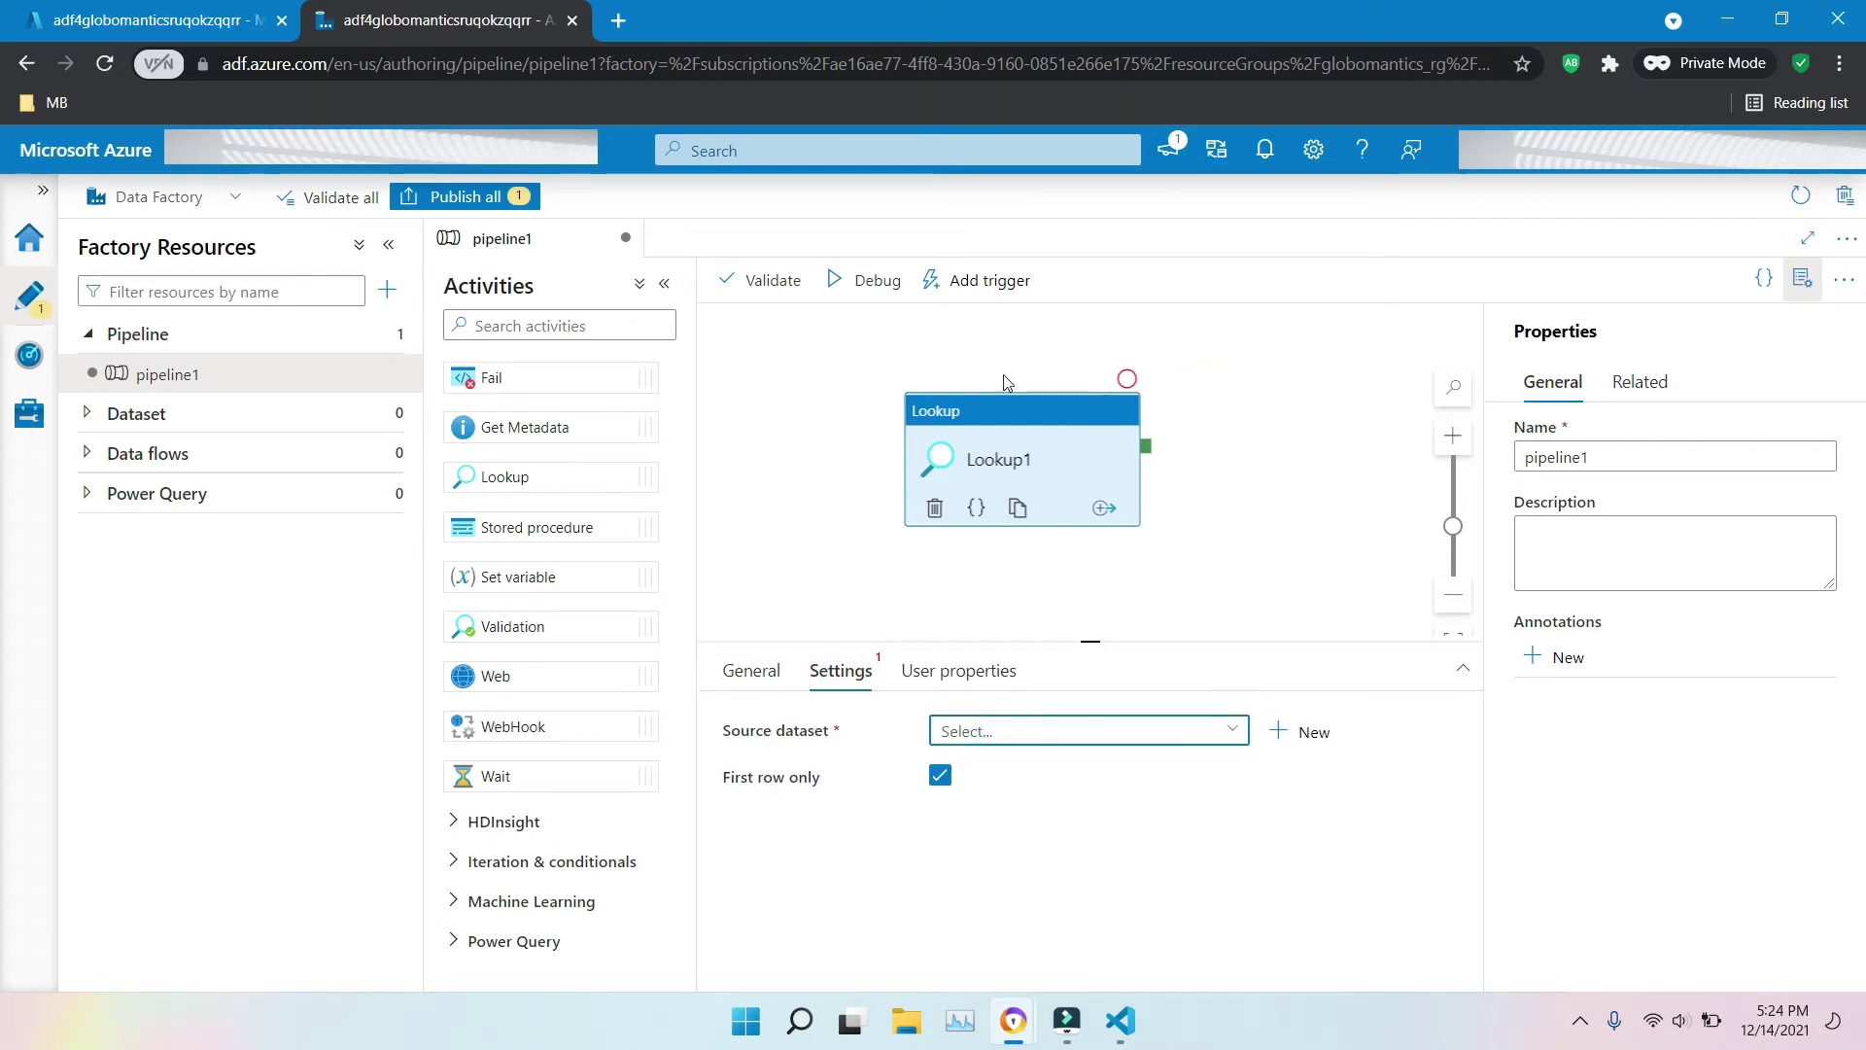
right_click(1020, 405)
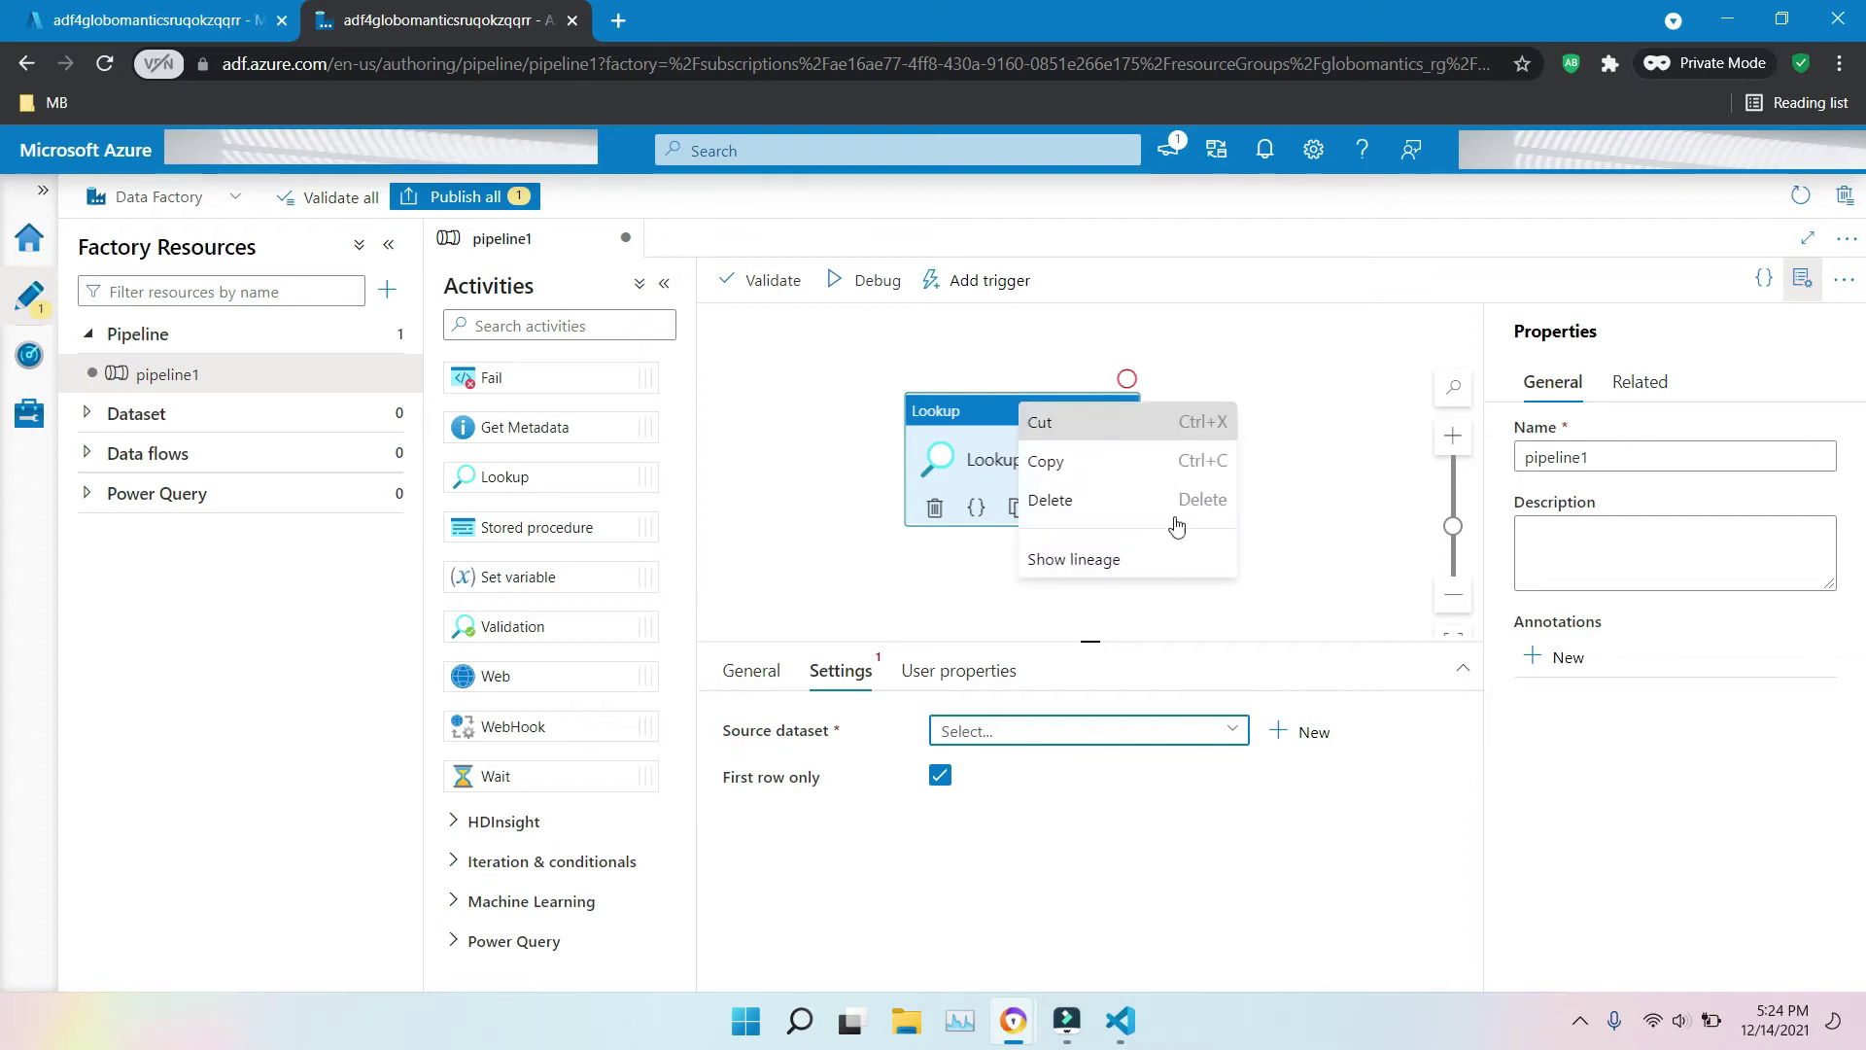
click(1147, 502)
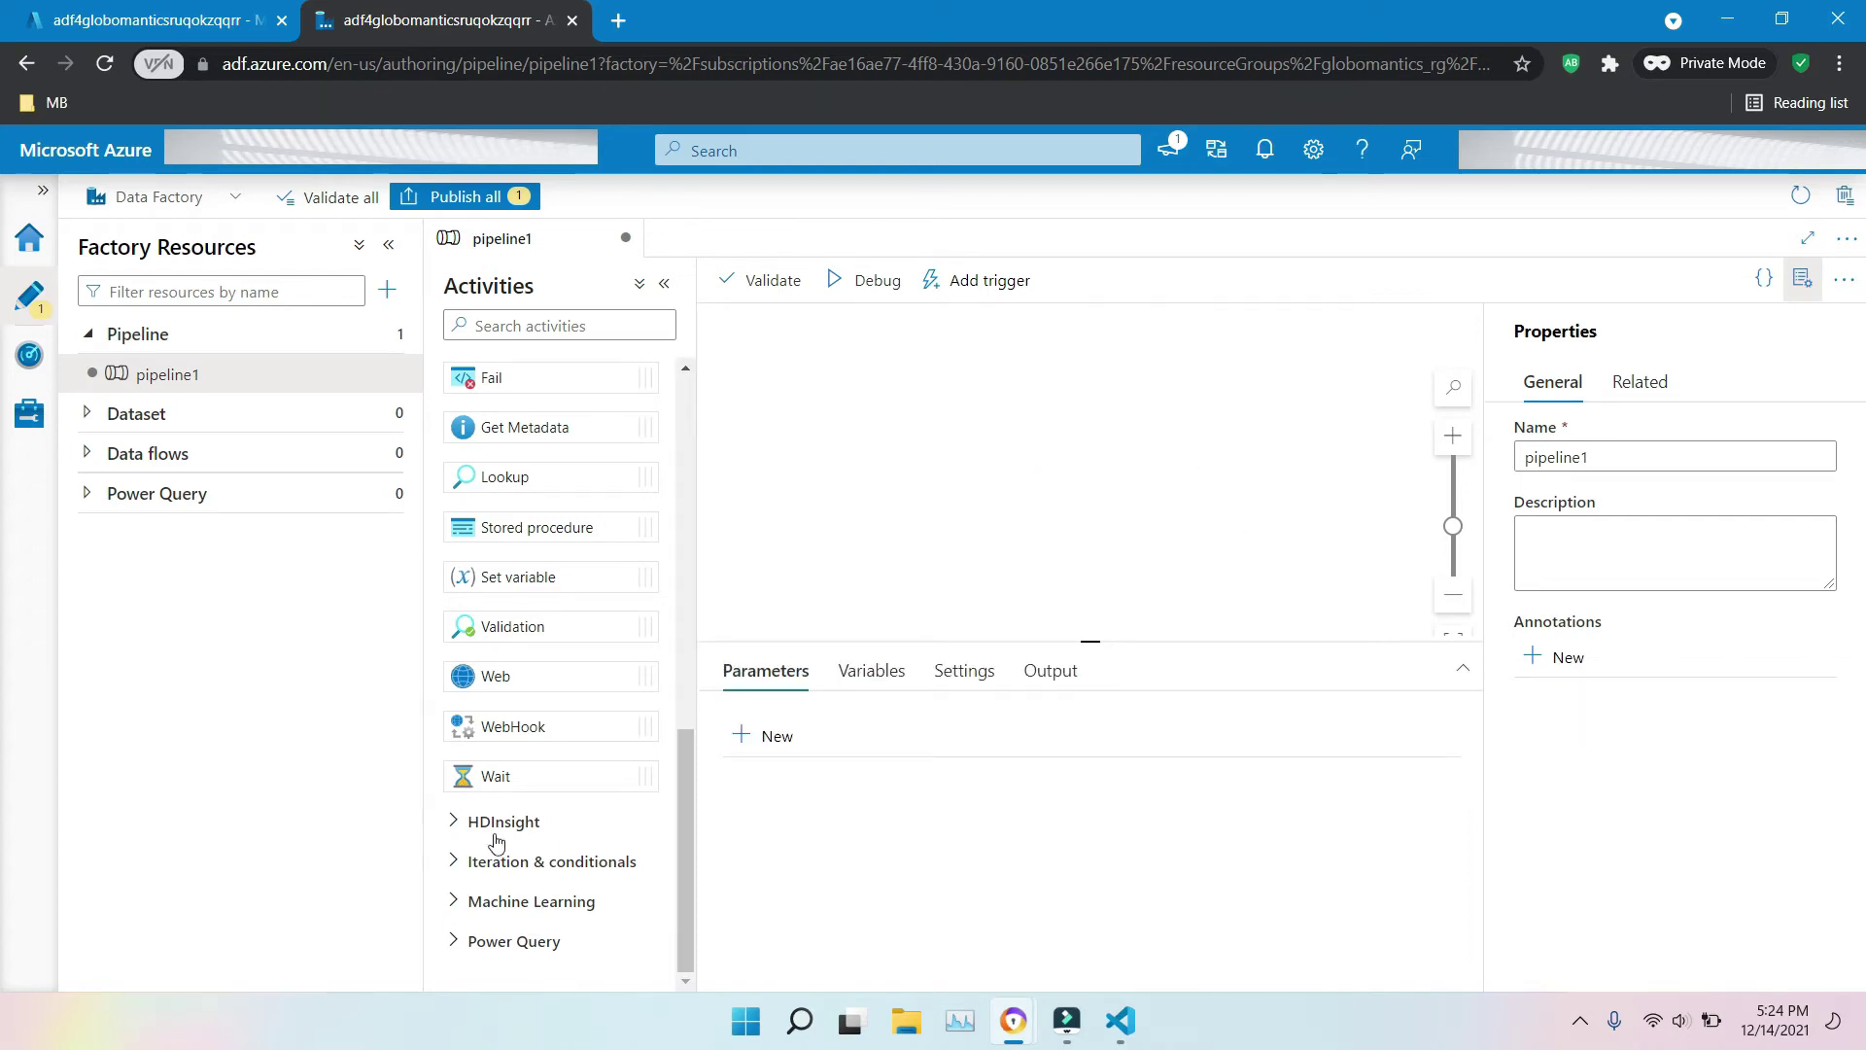
- Examine the activities offered under HDInsight, Machine Learning and Power Query
click(463, 828)
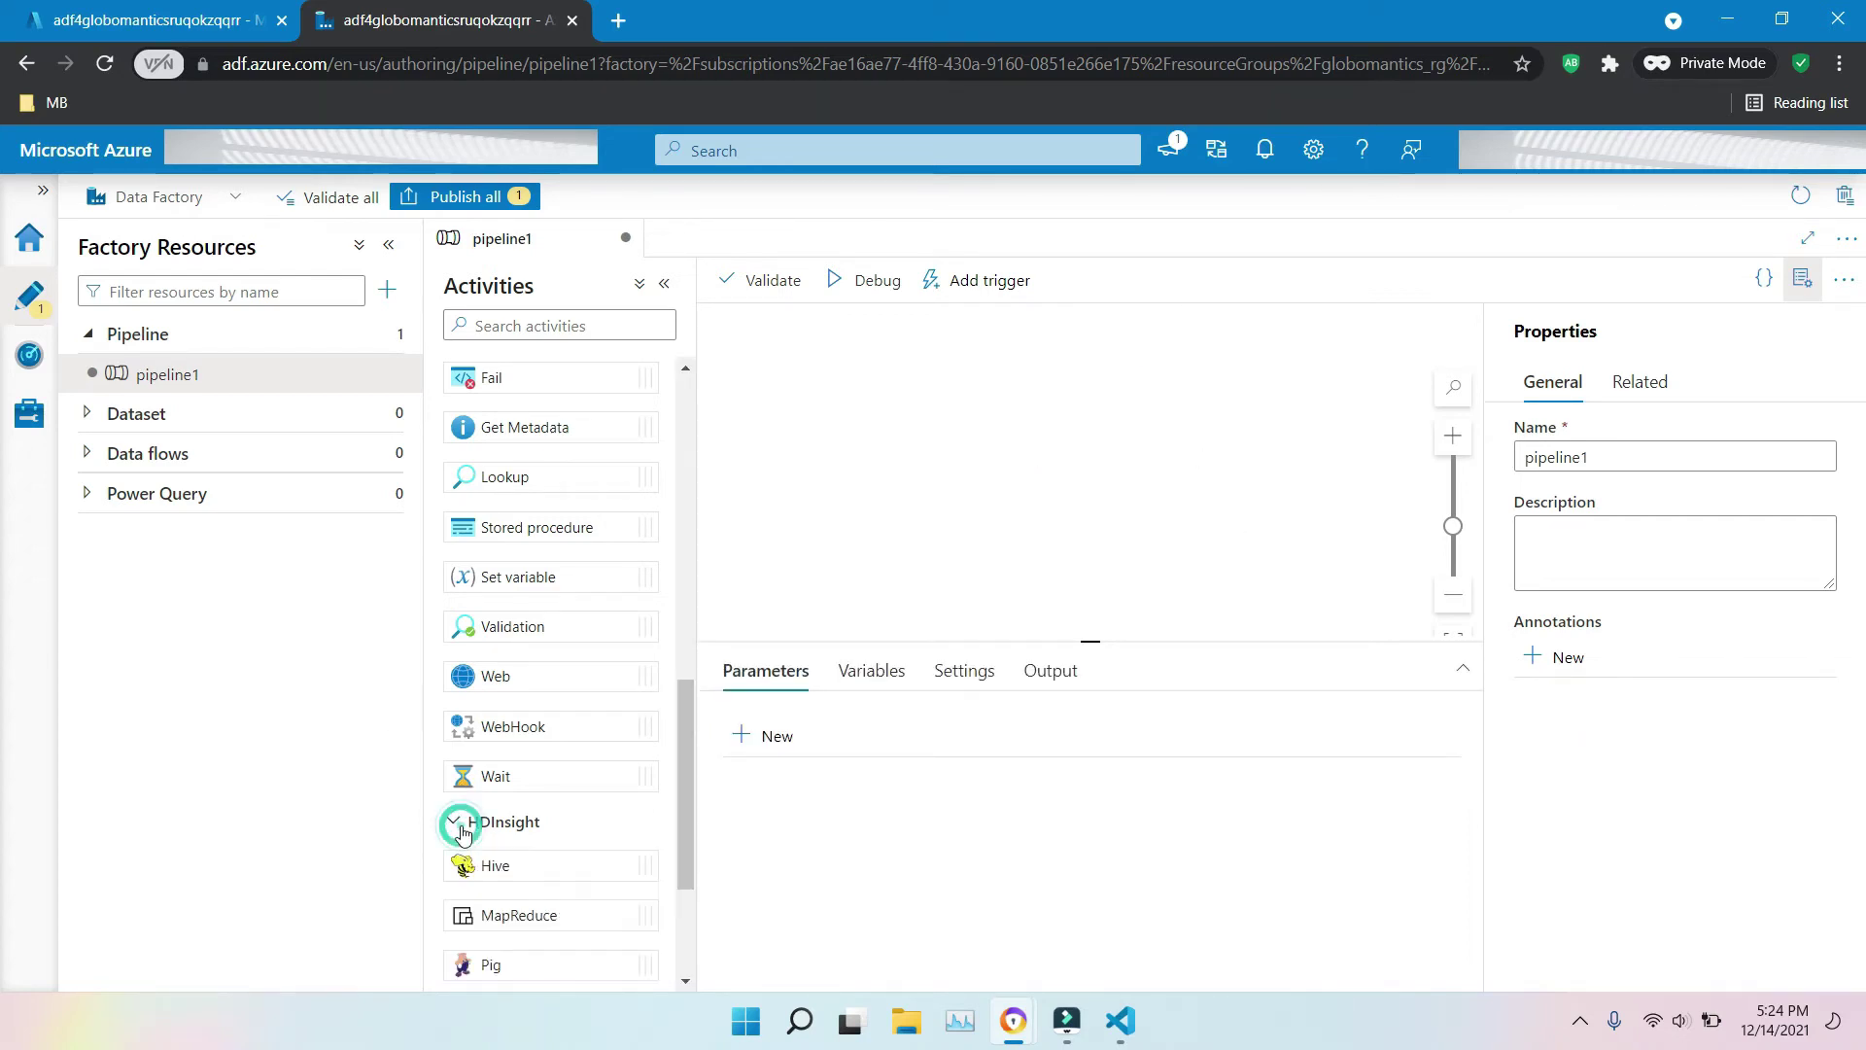
click(459, 823)
click(456, 901)
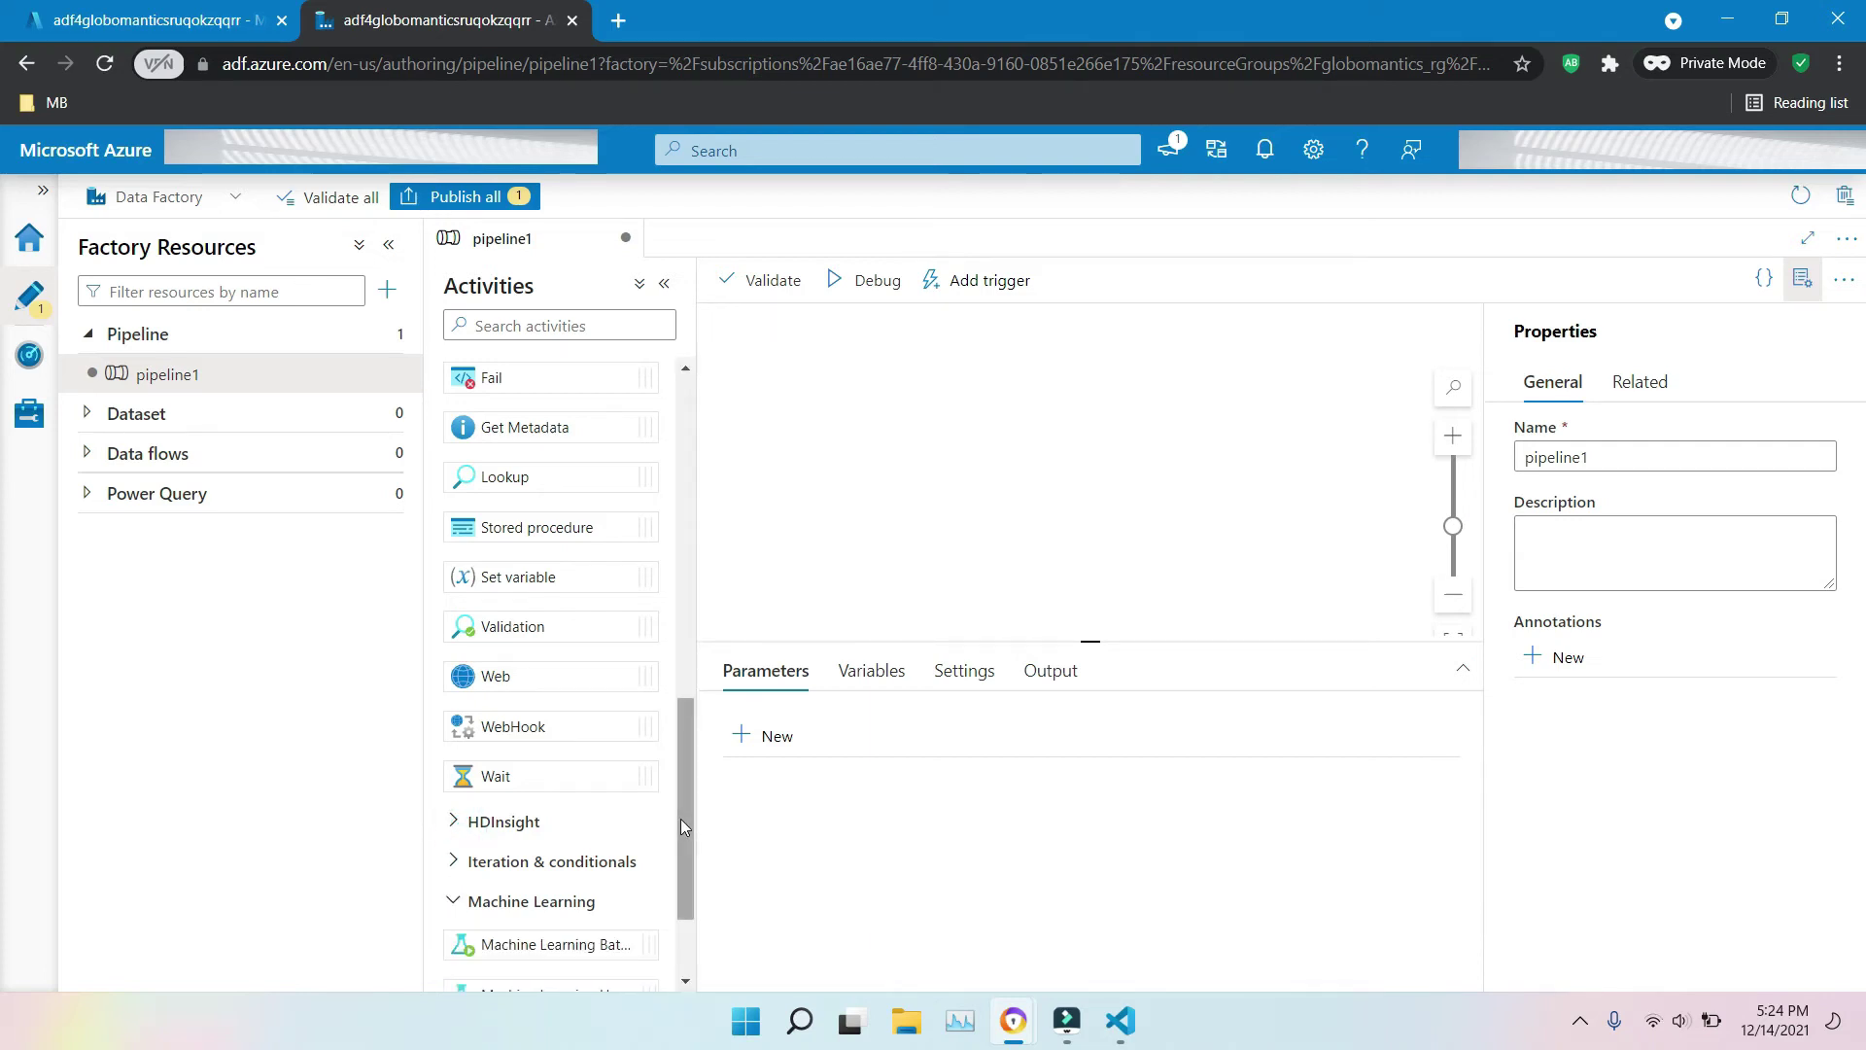
drag(681, 818, 697, 987)
click(453, 940)
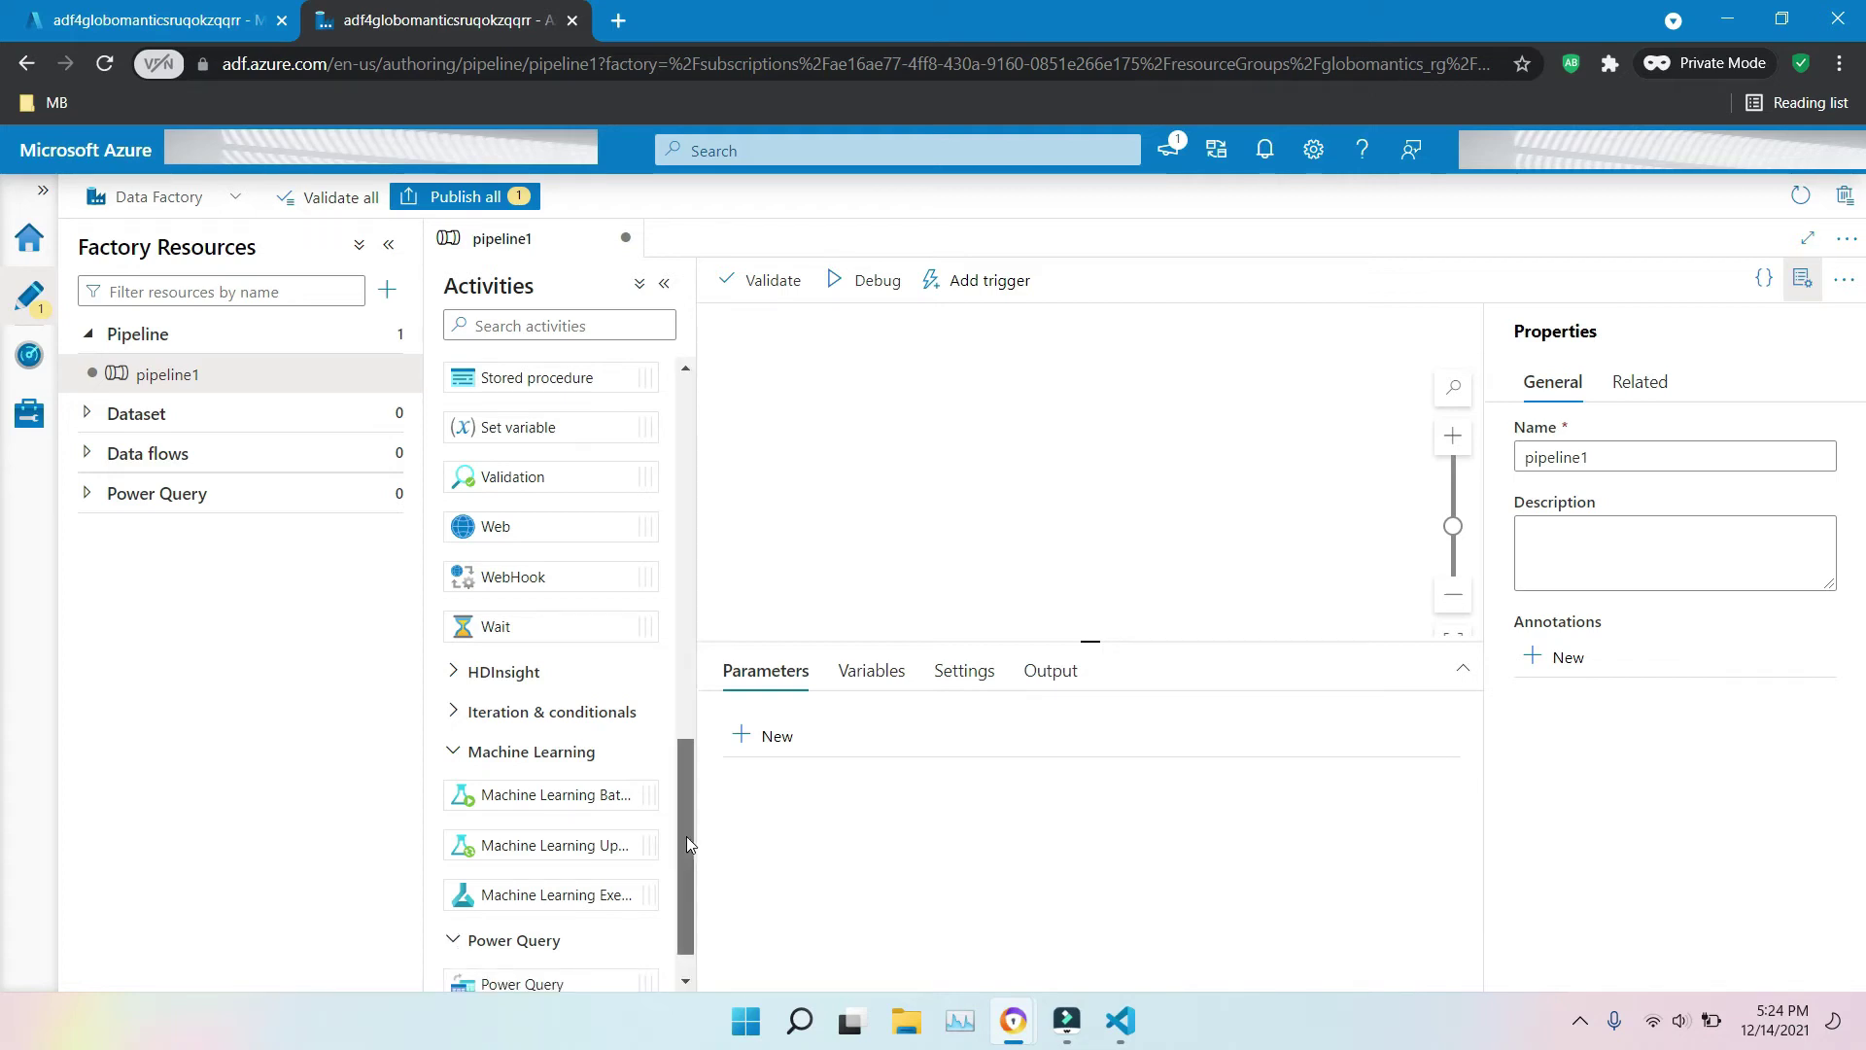
drag(686, 836, 687, 957)
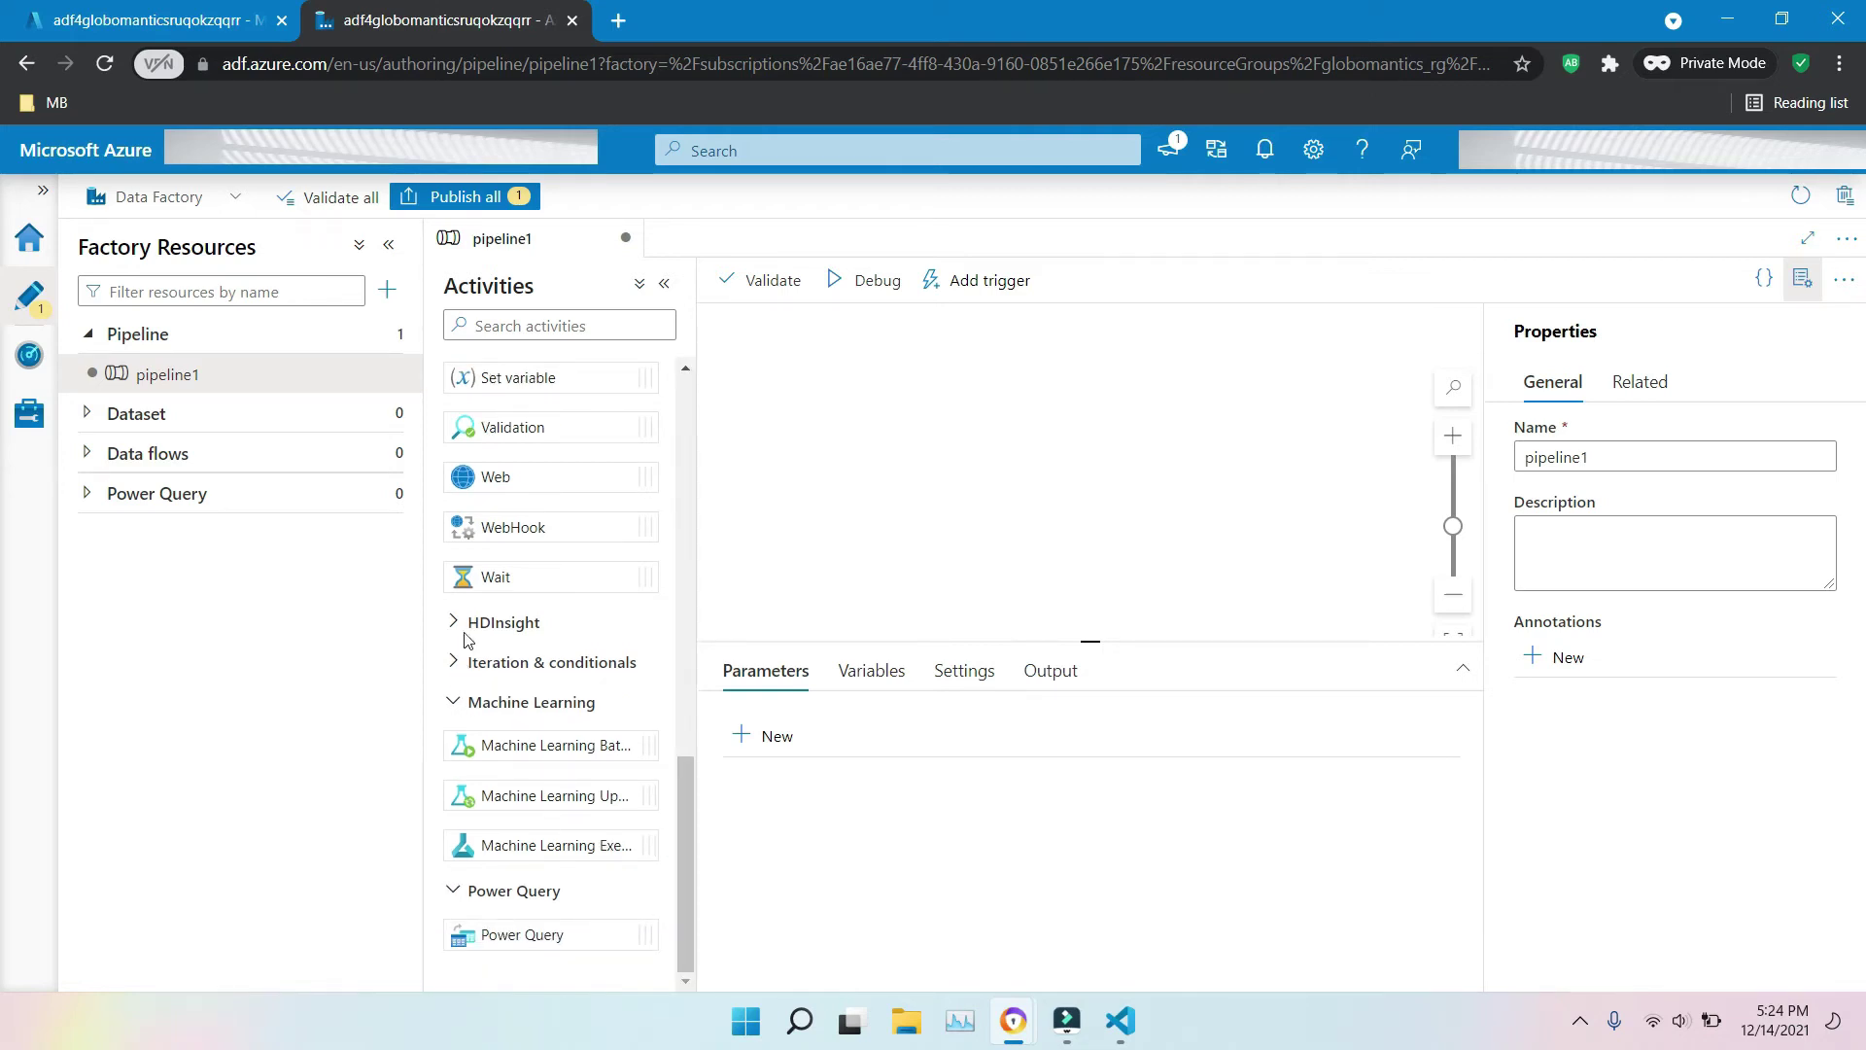
- Add ForEach and If Condition activities from Iteration & conditionals to the pipeline canvas and delete both again
click(451, 663)
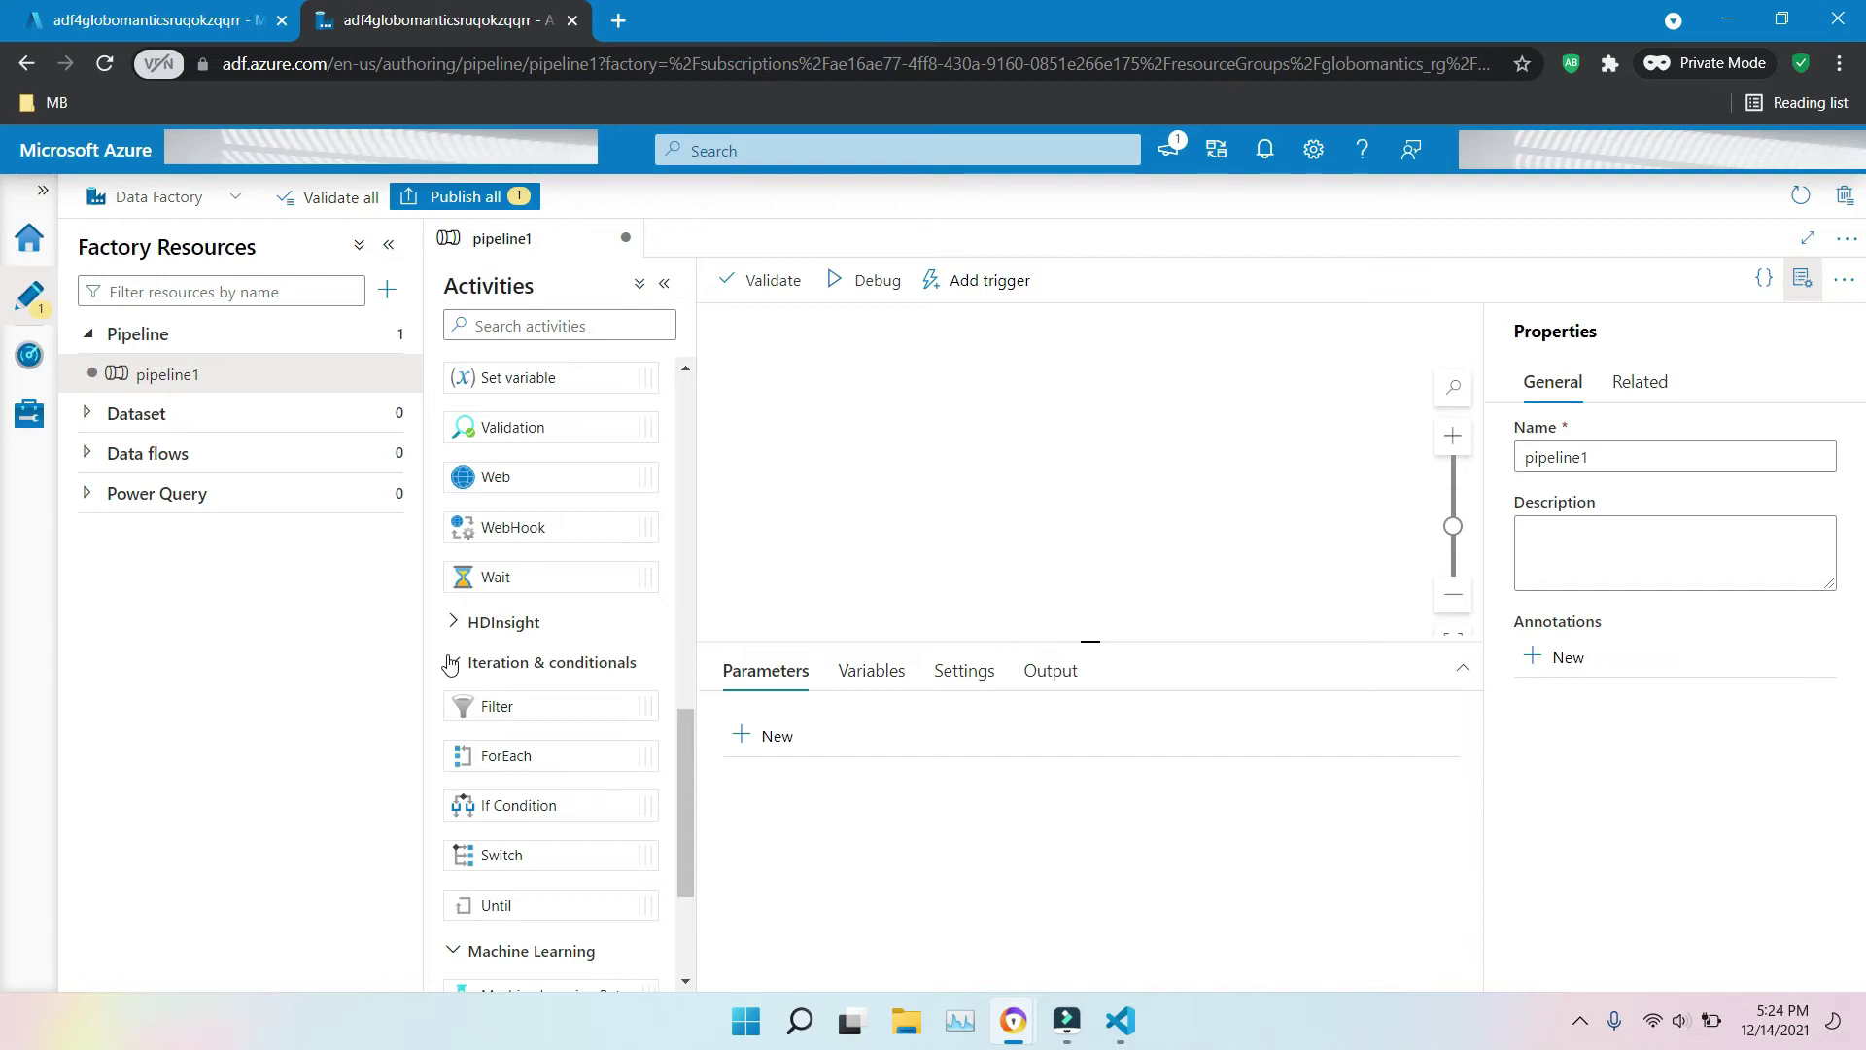
drag(541, 762, 1049, 450)
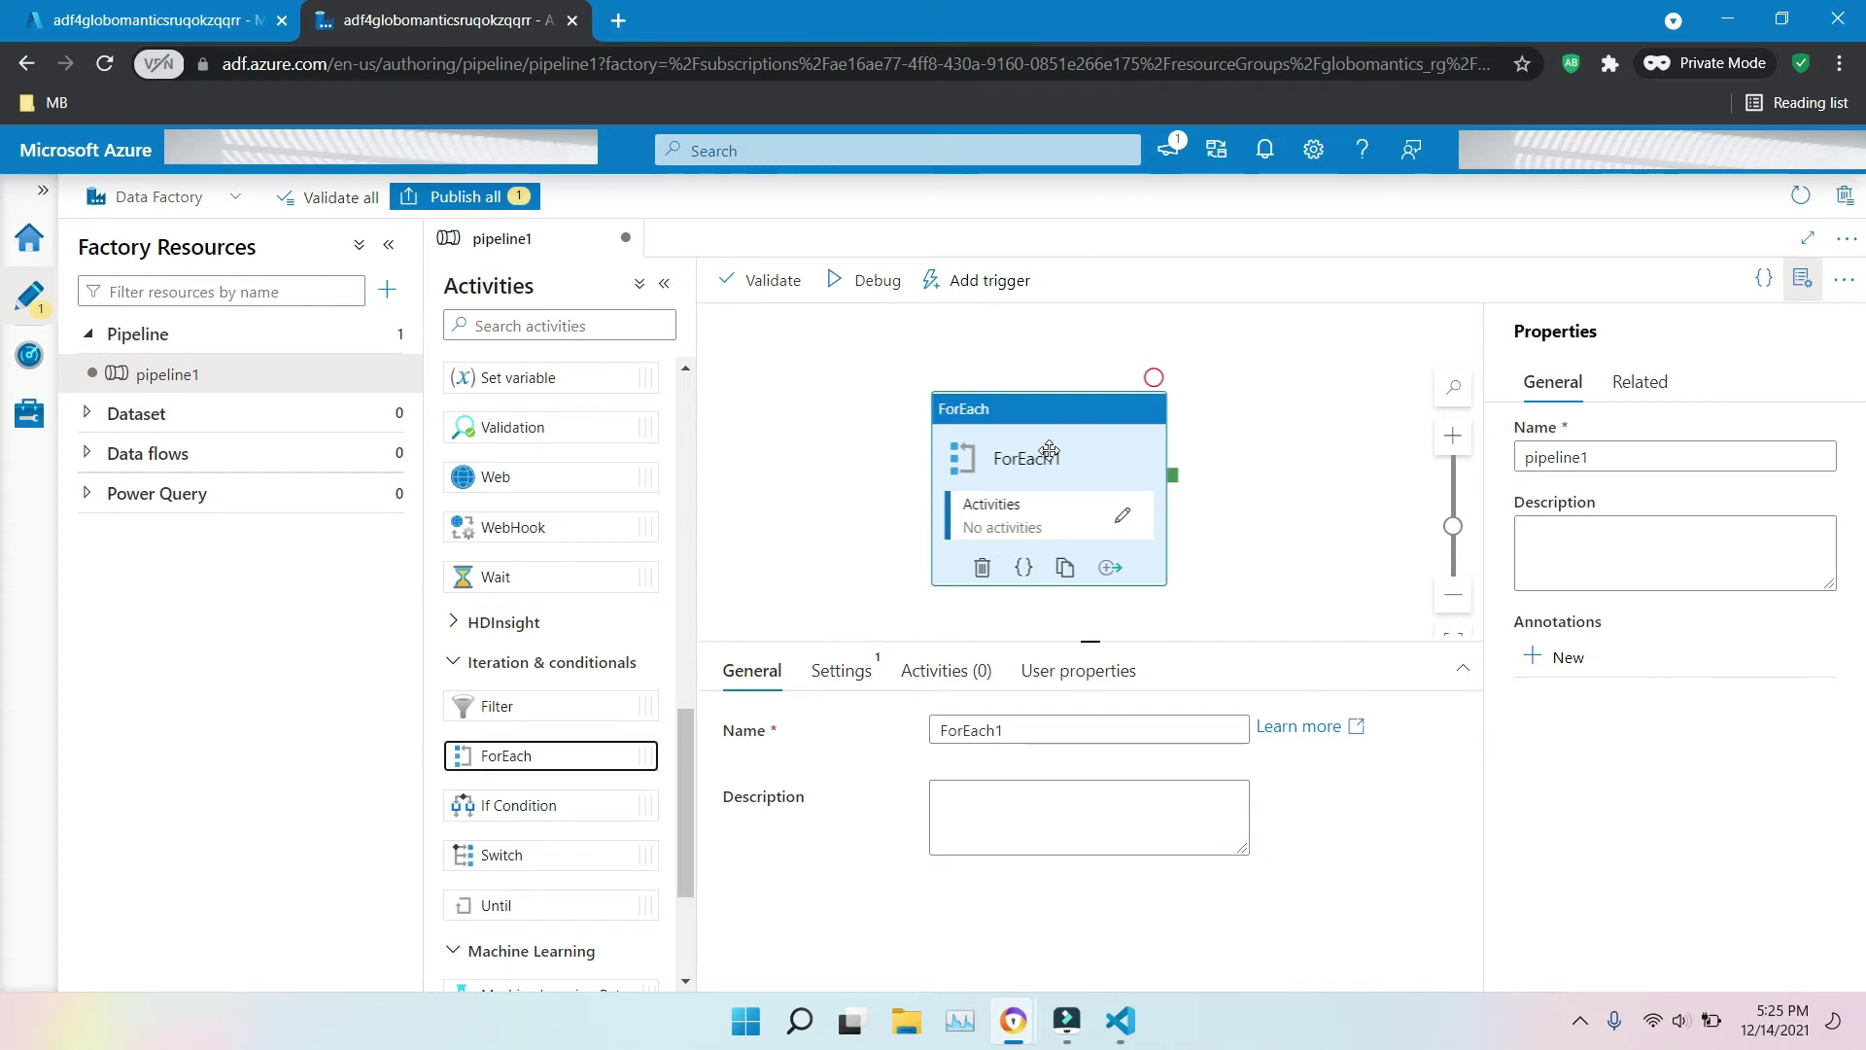
drag(538, 799, 1298, 447)
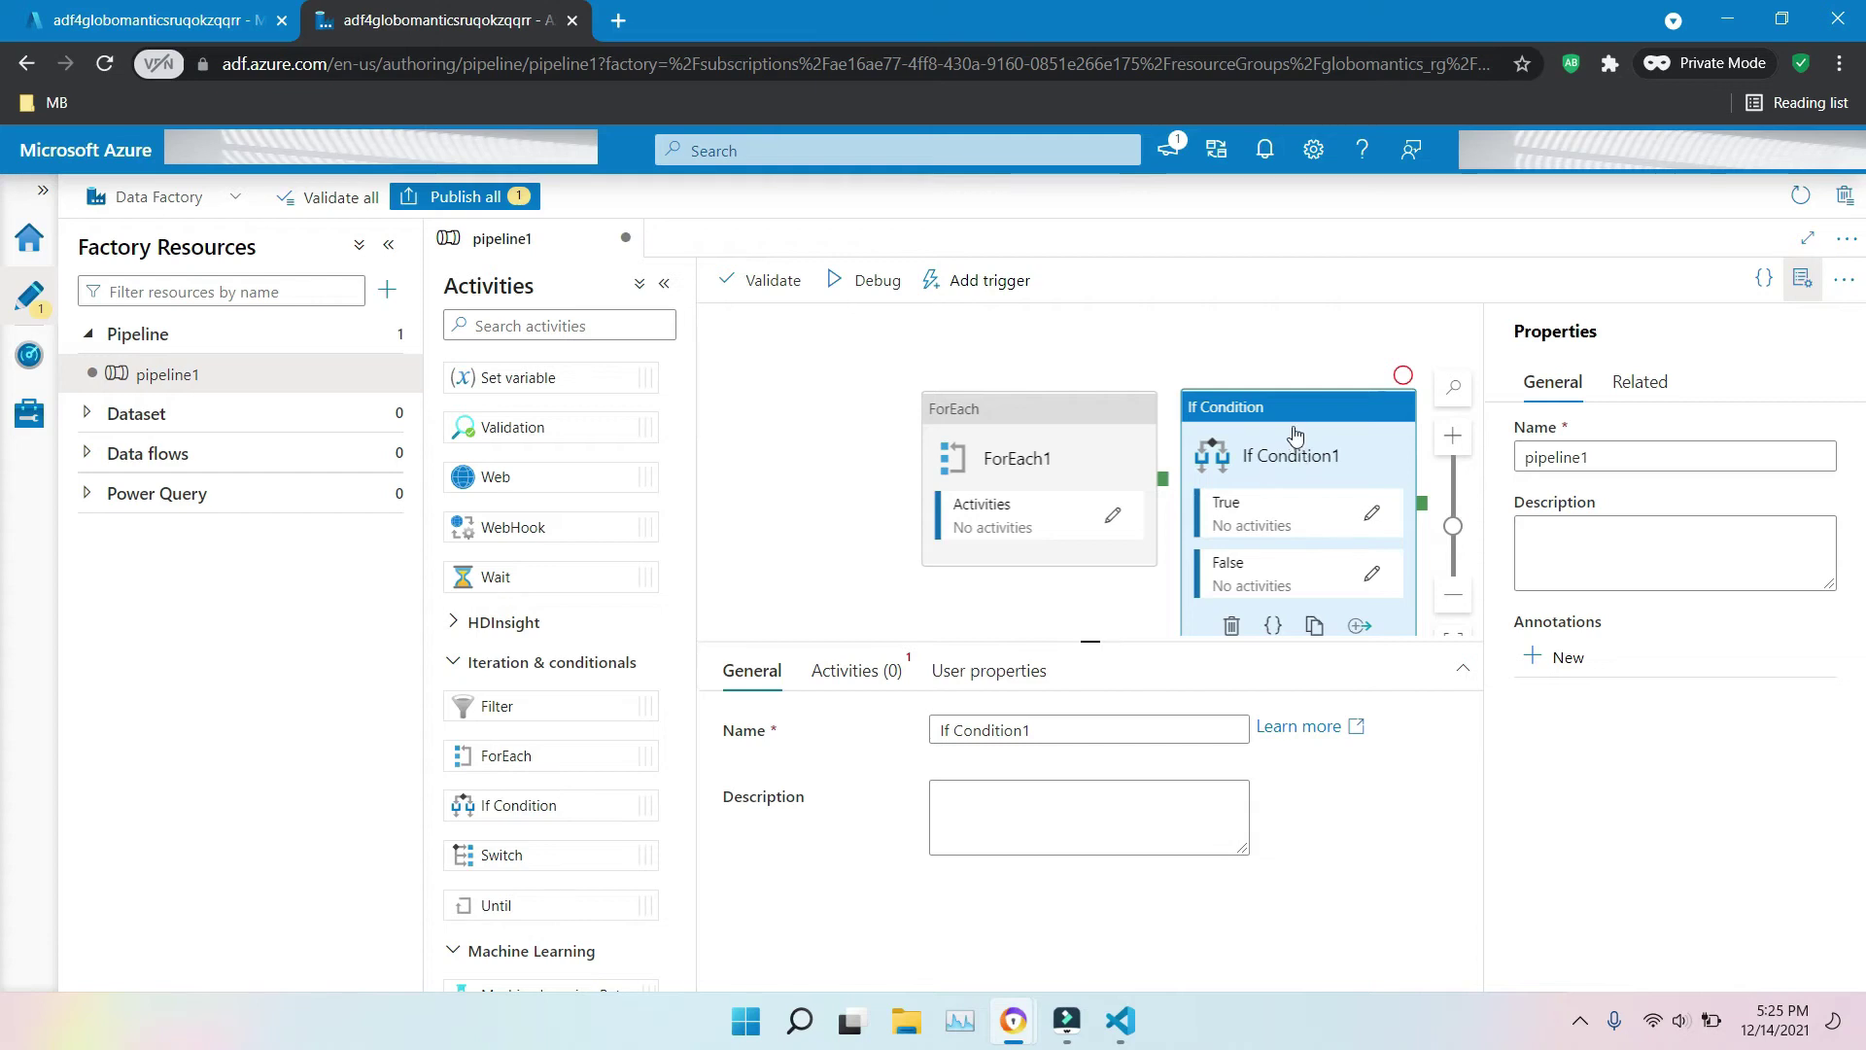
right_click(1291, 413)
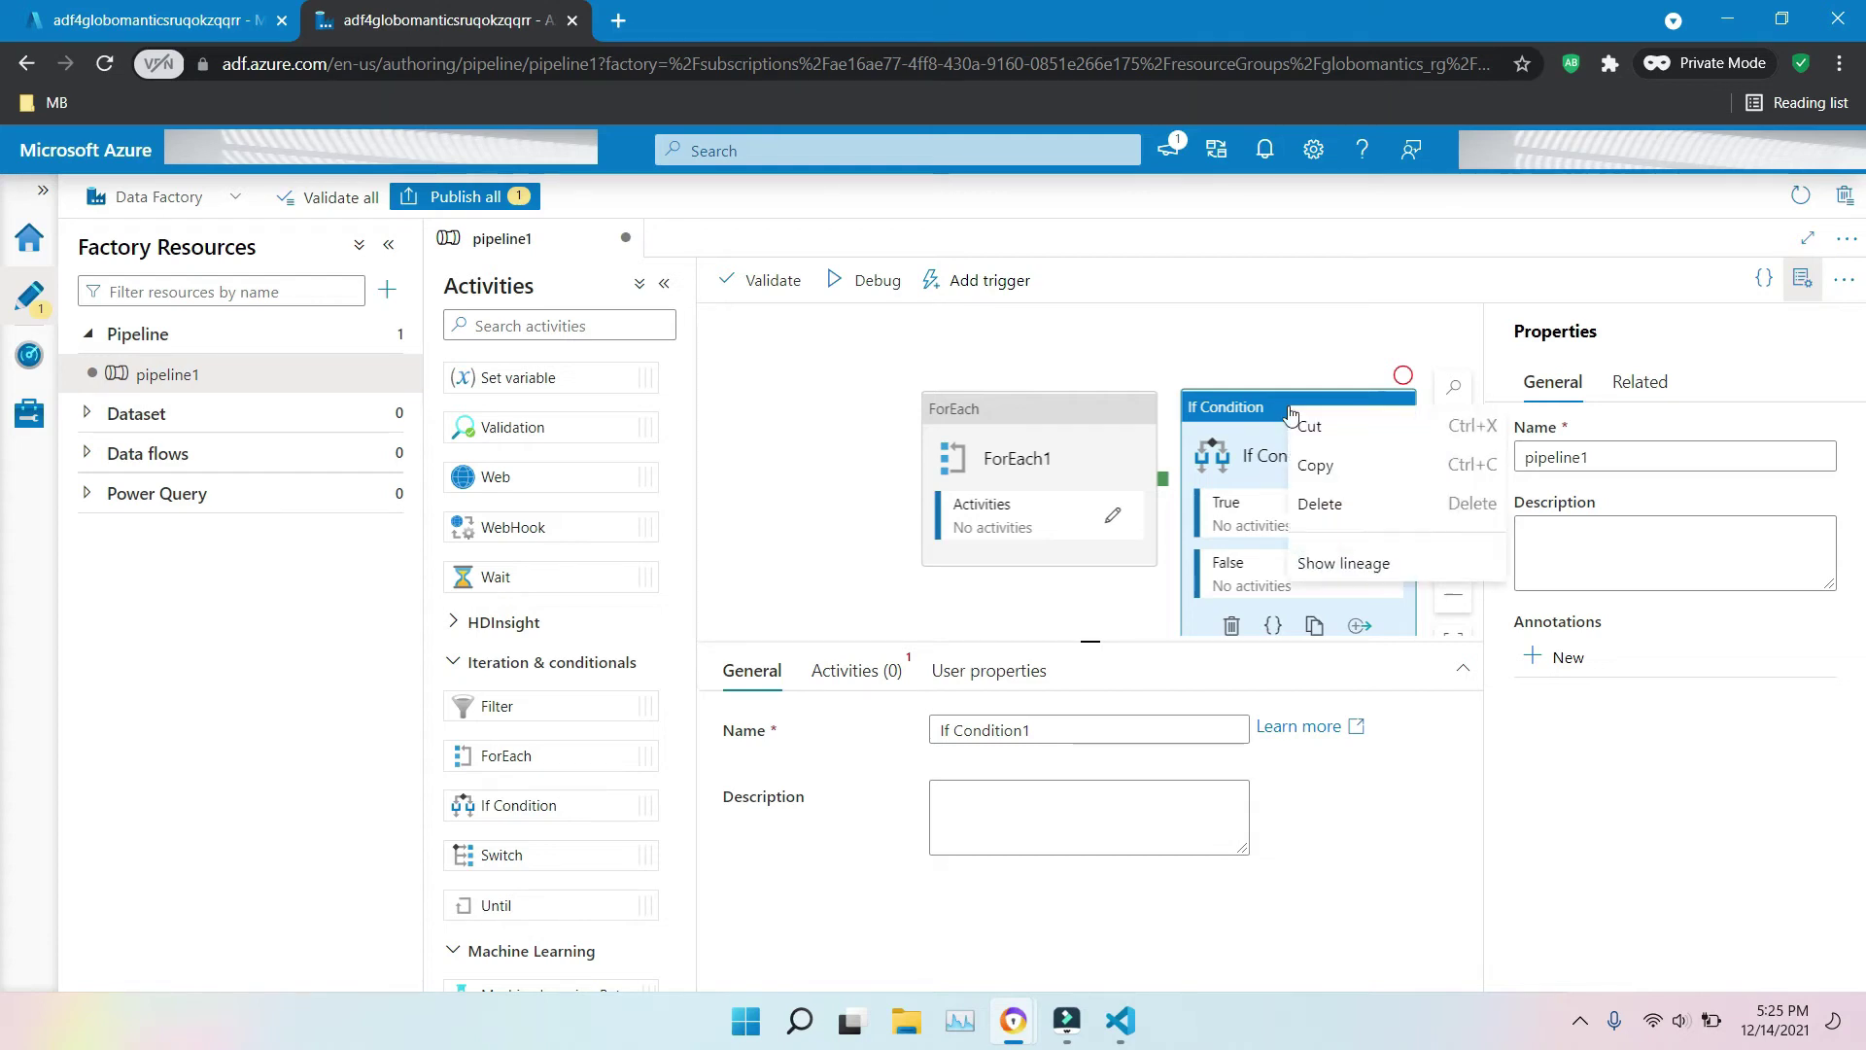
click(1334, 503)
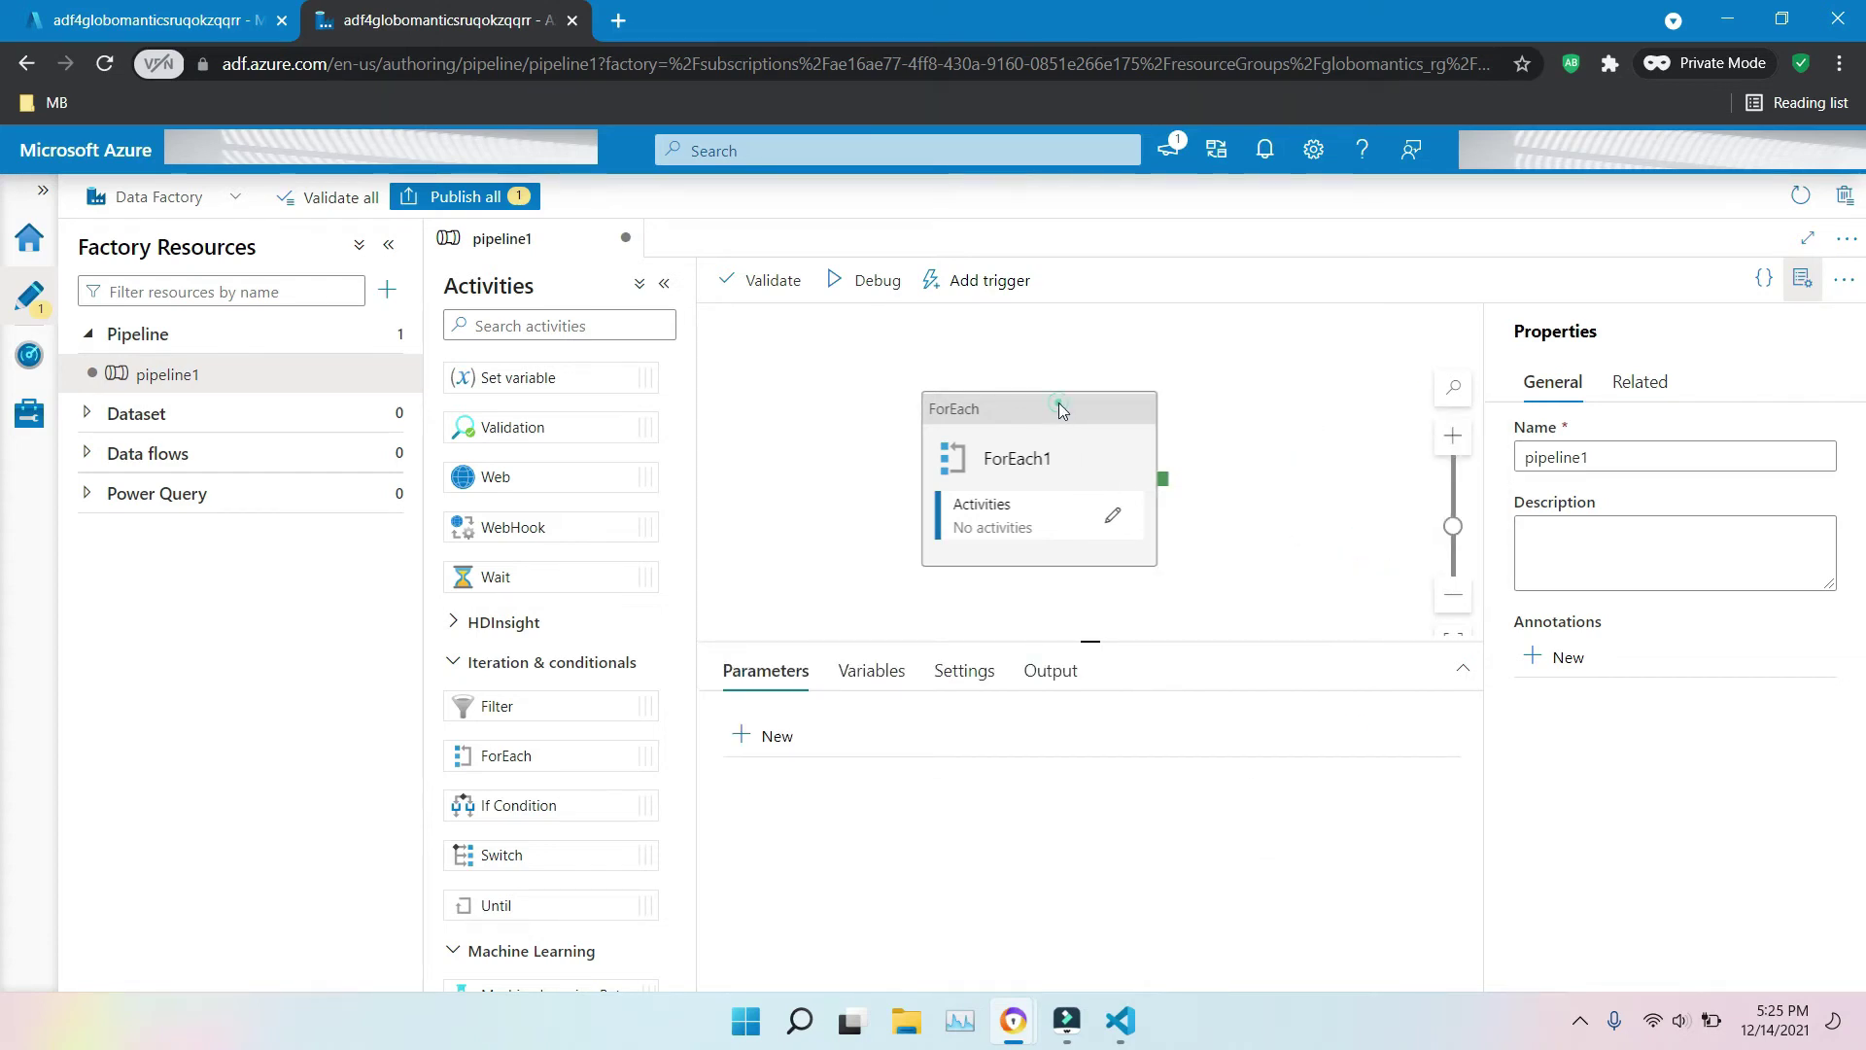
right_click(1063, 410)
click(1103, 498)
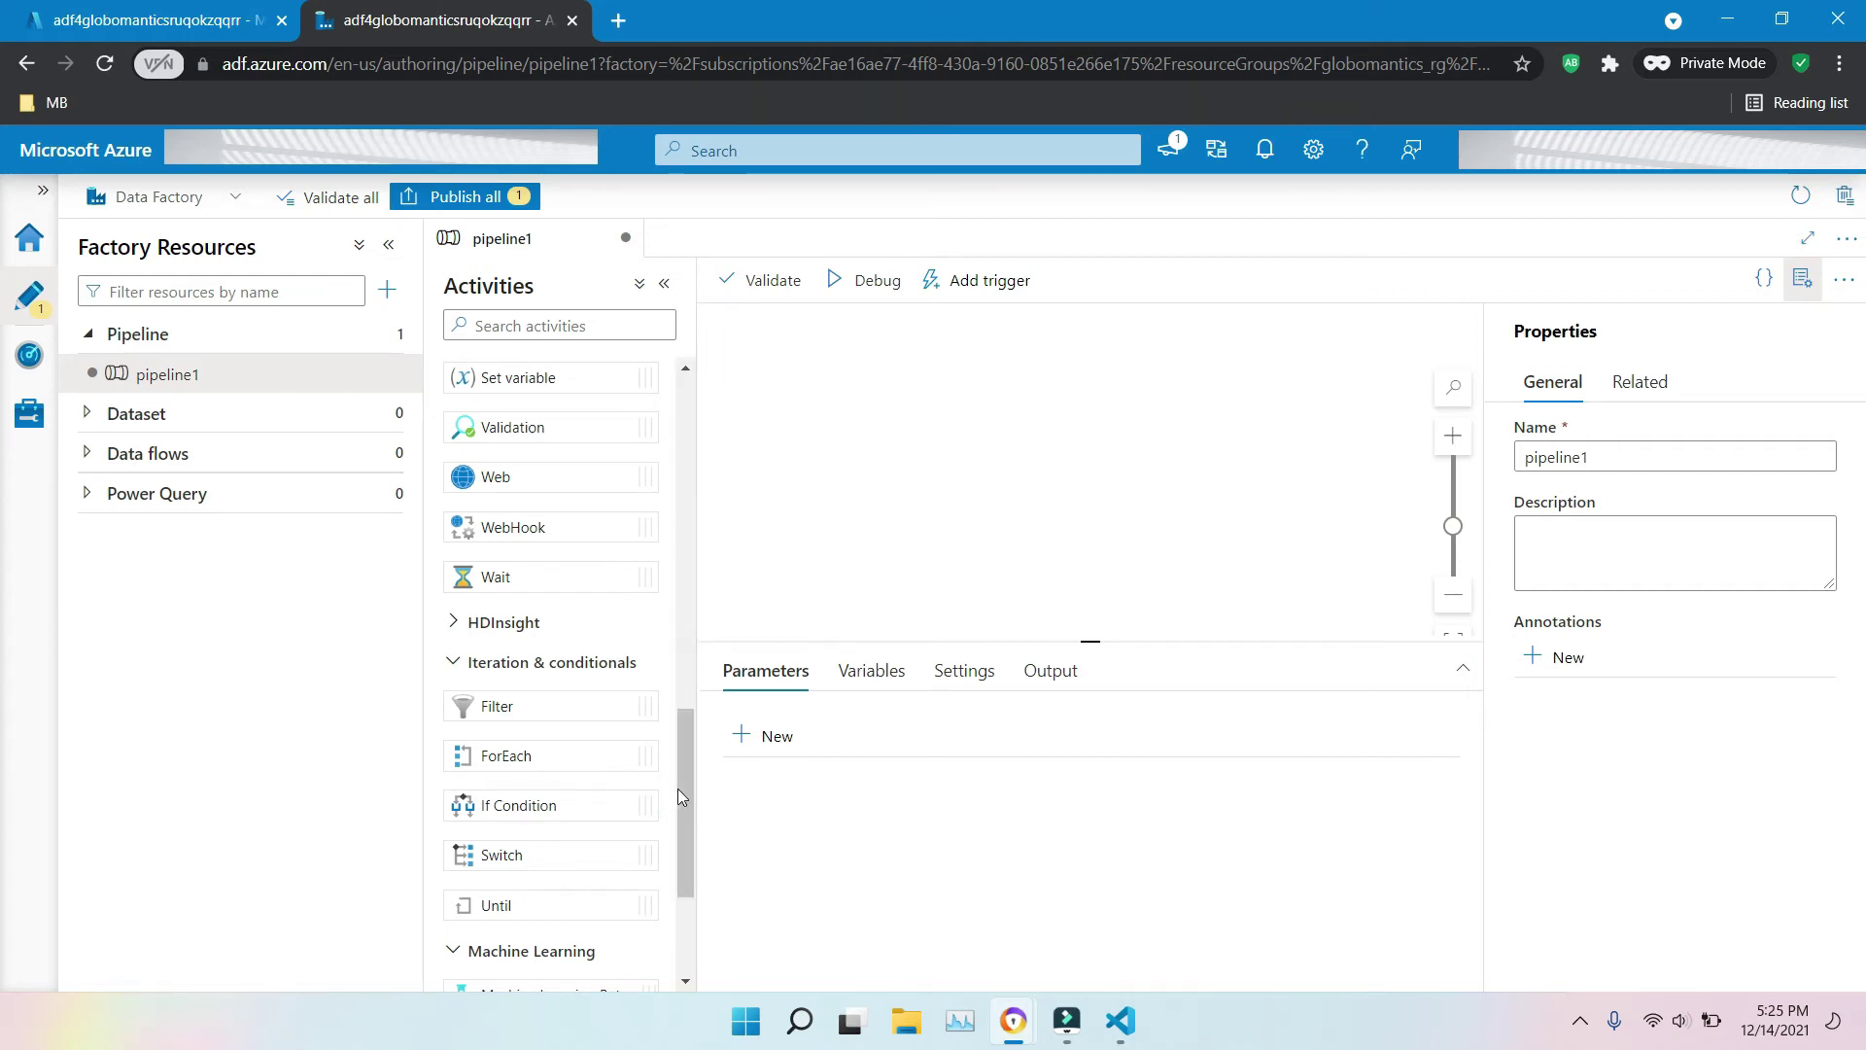
- Close pipeline1 discarding its unsaved changes, and leave Data Factory Studio for the Azure portal home page
drag(685, 791, 681, 941)
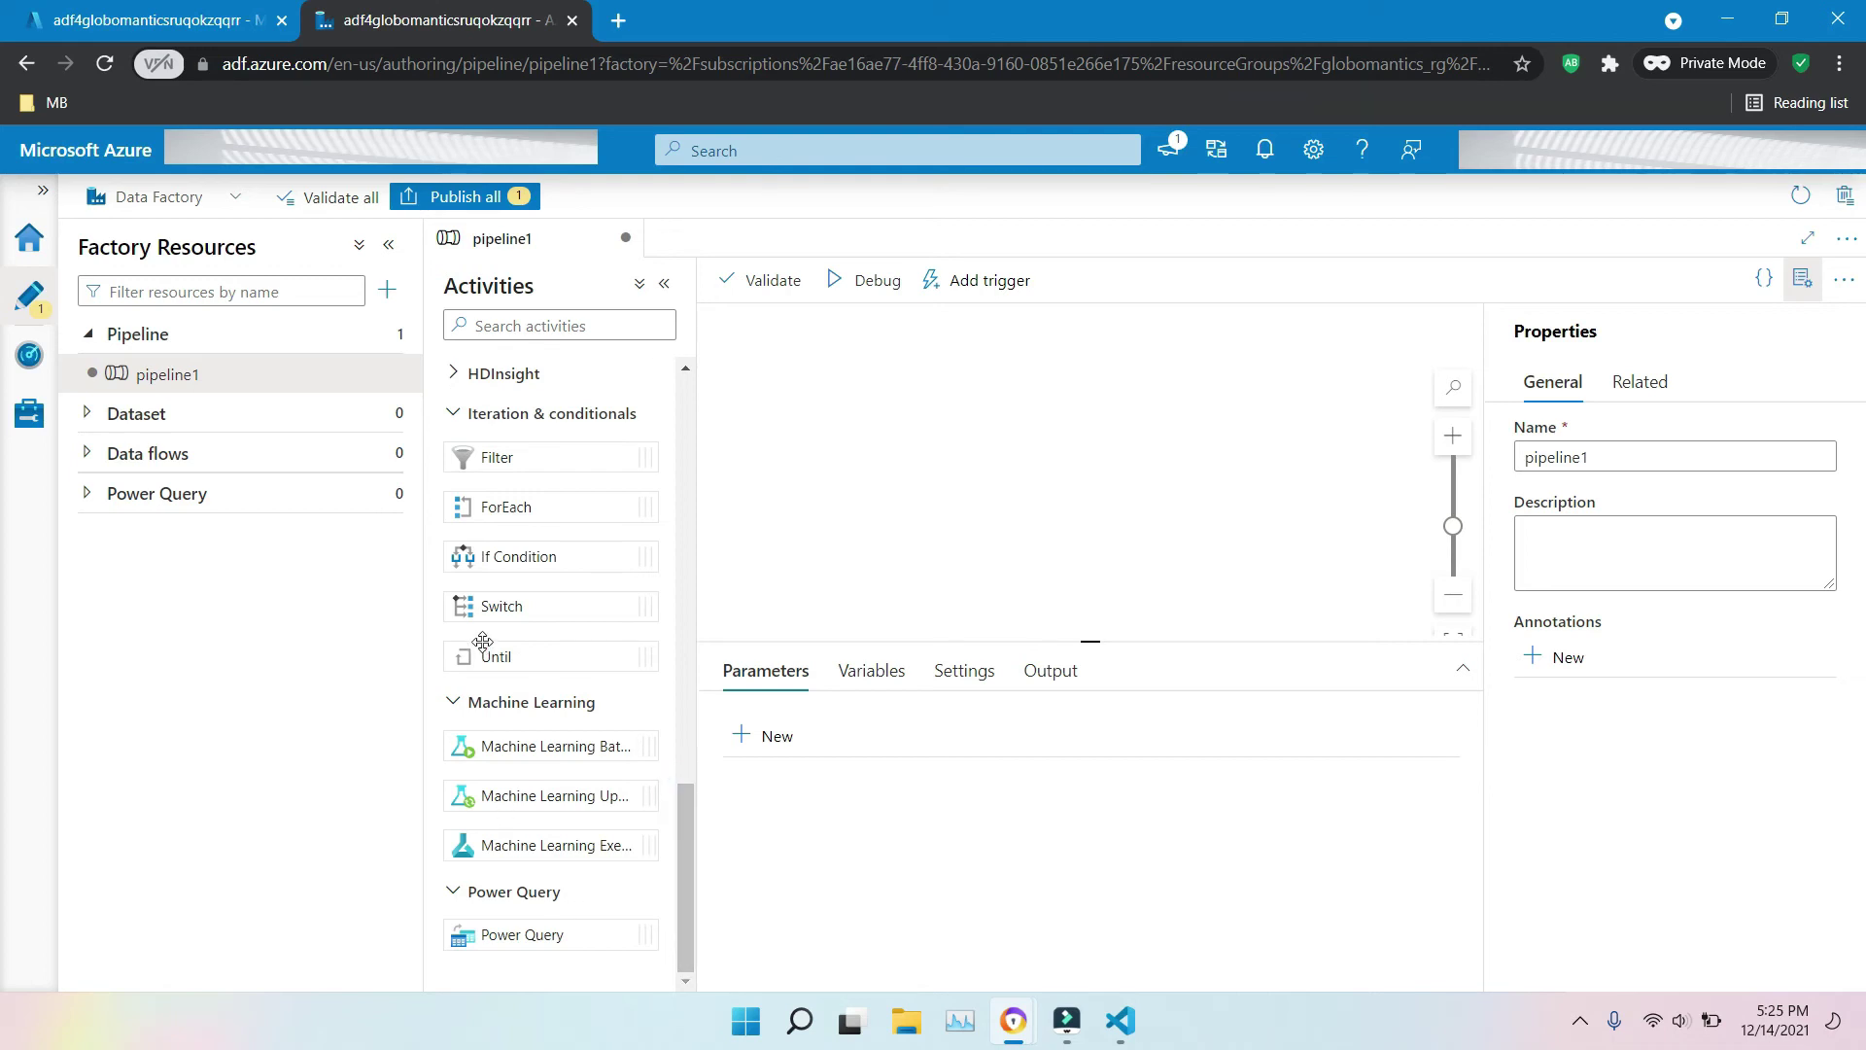
drag(679, 849, 685, 424)
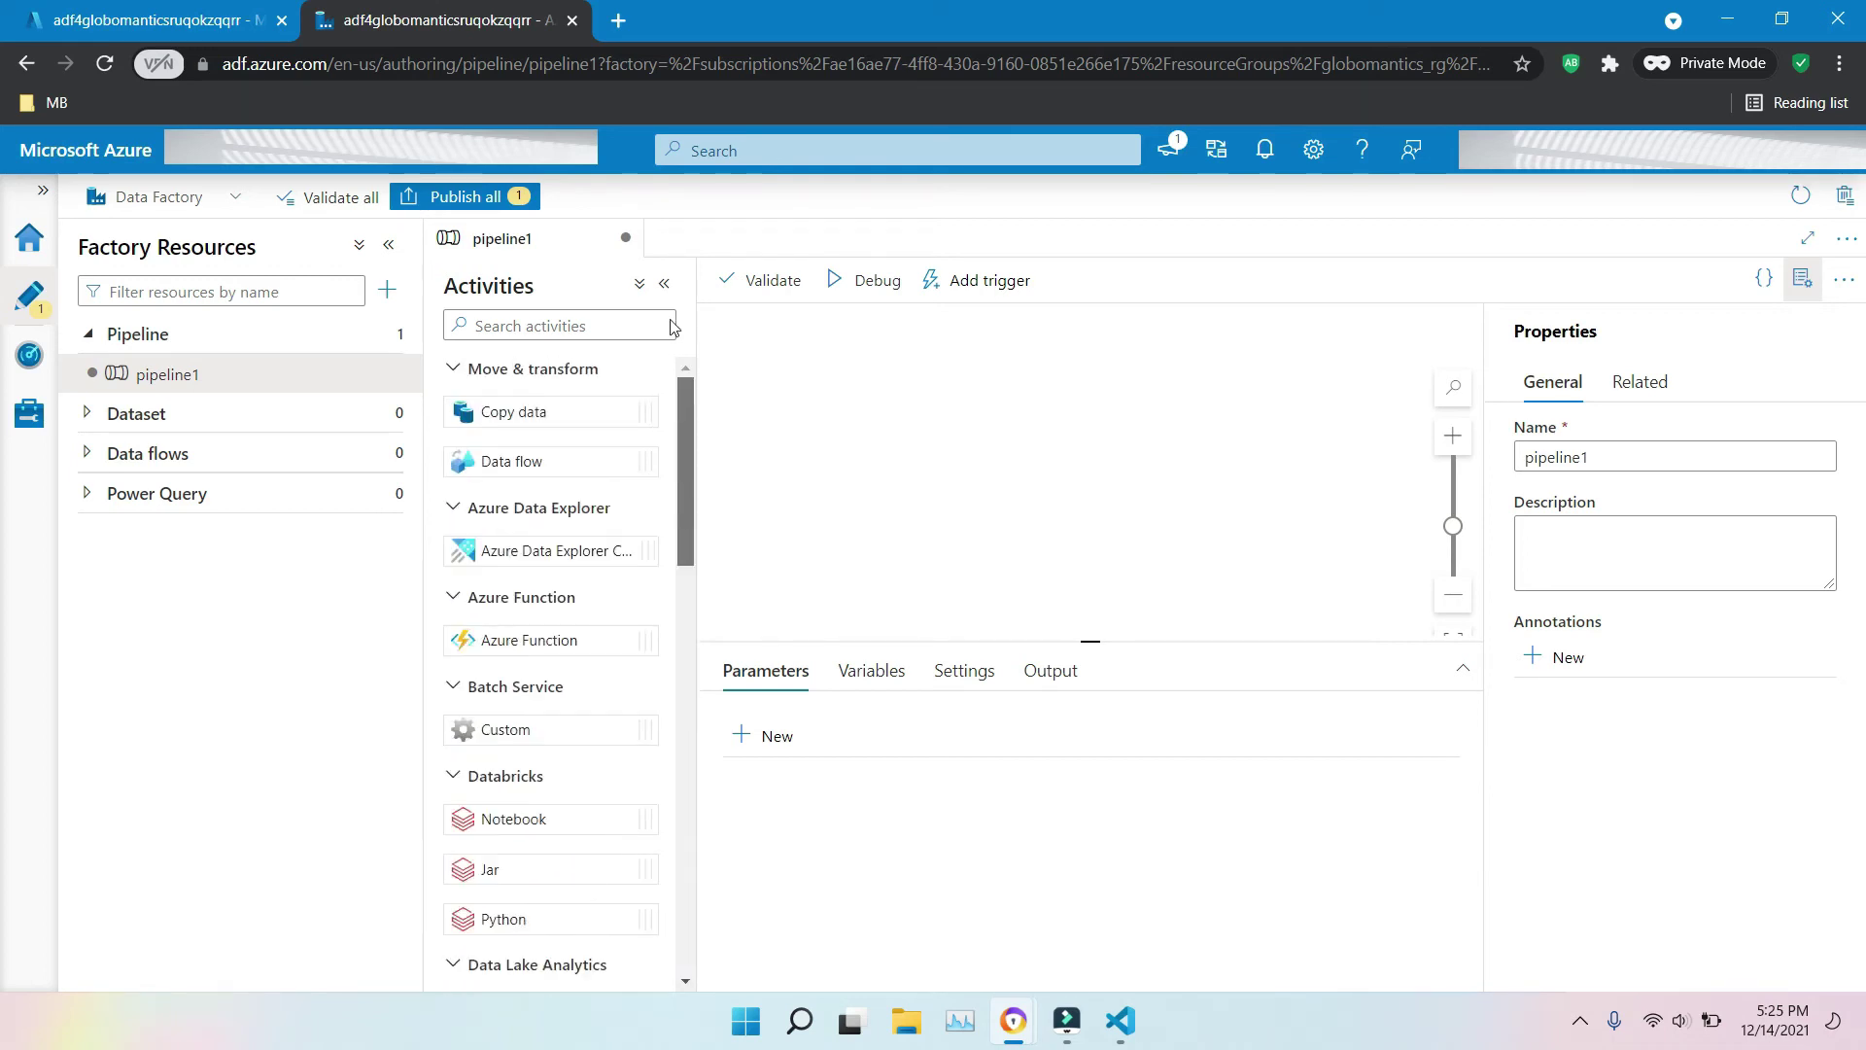
click(629, 238)
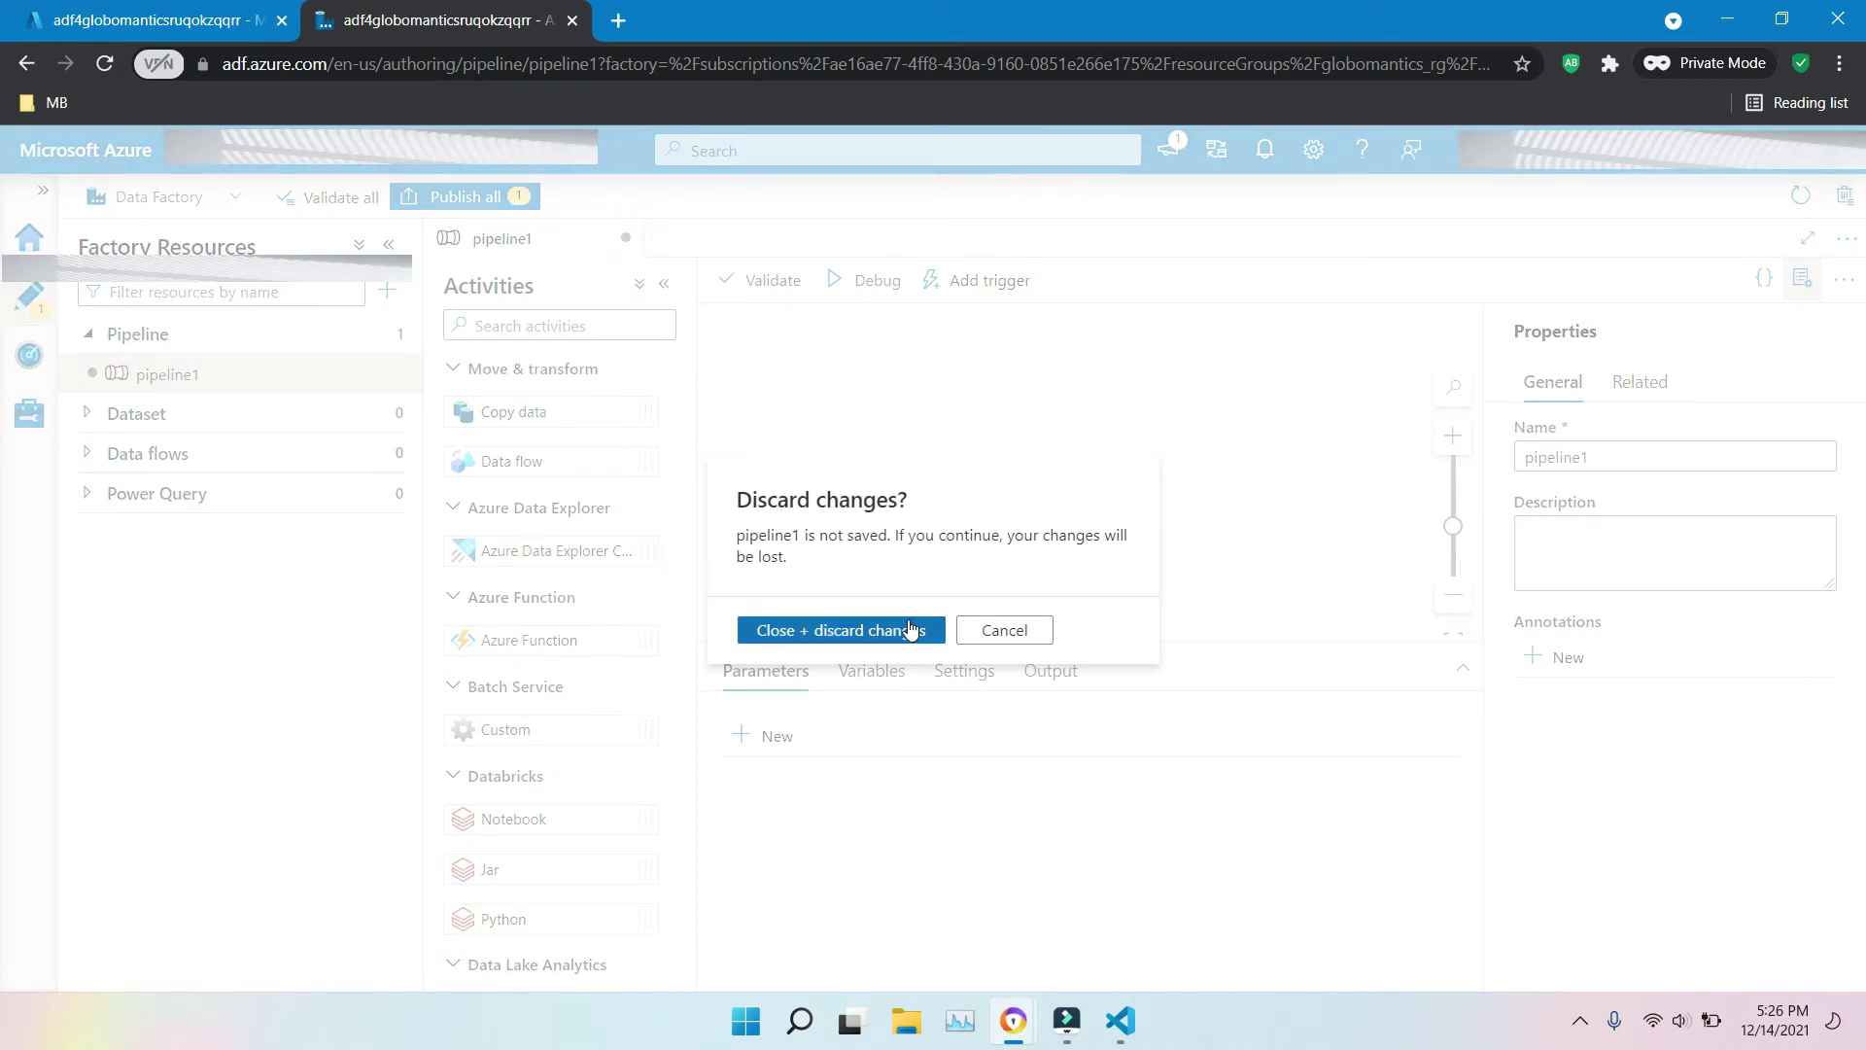
click(906, 629)
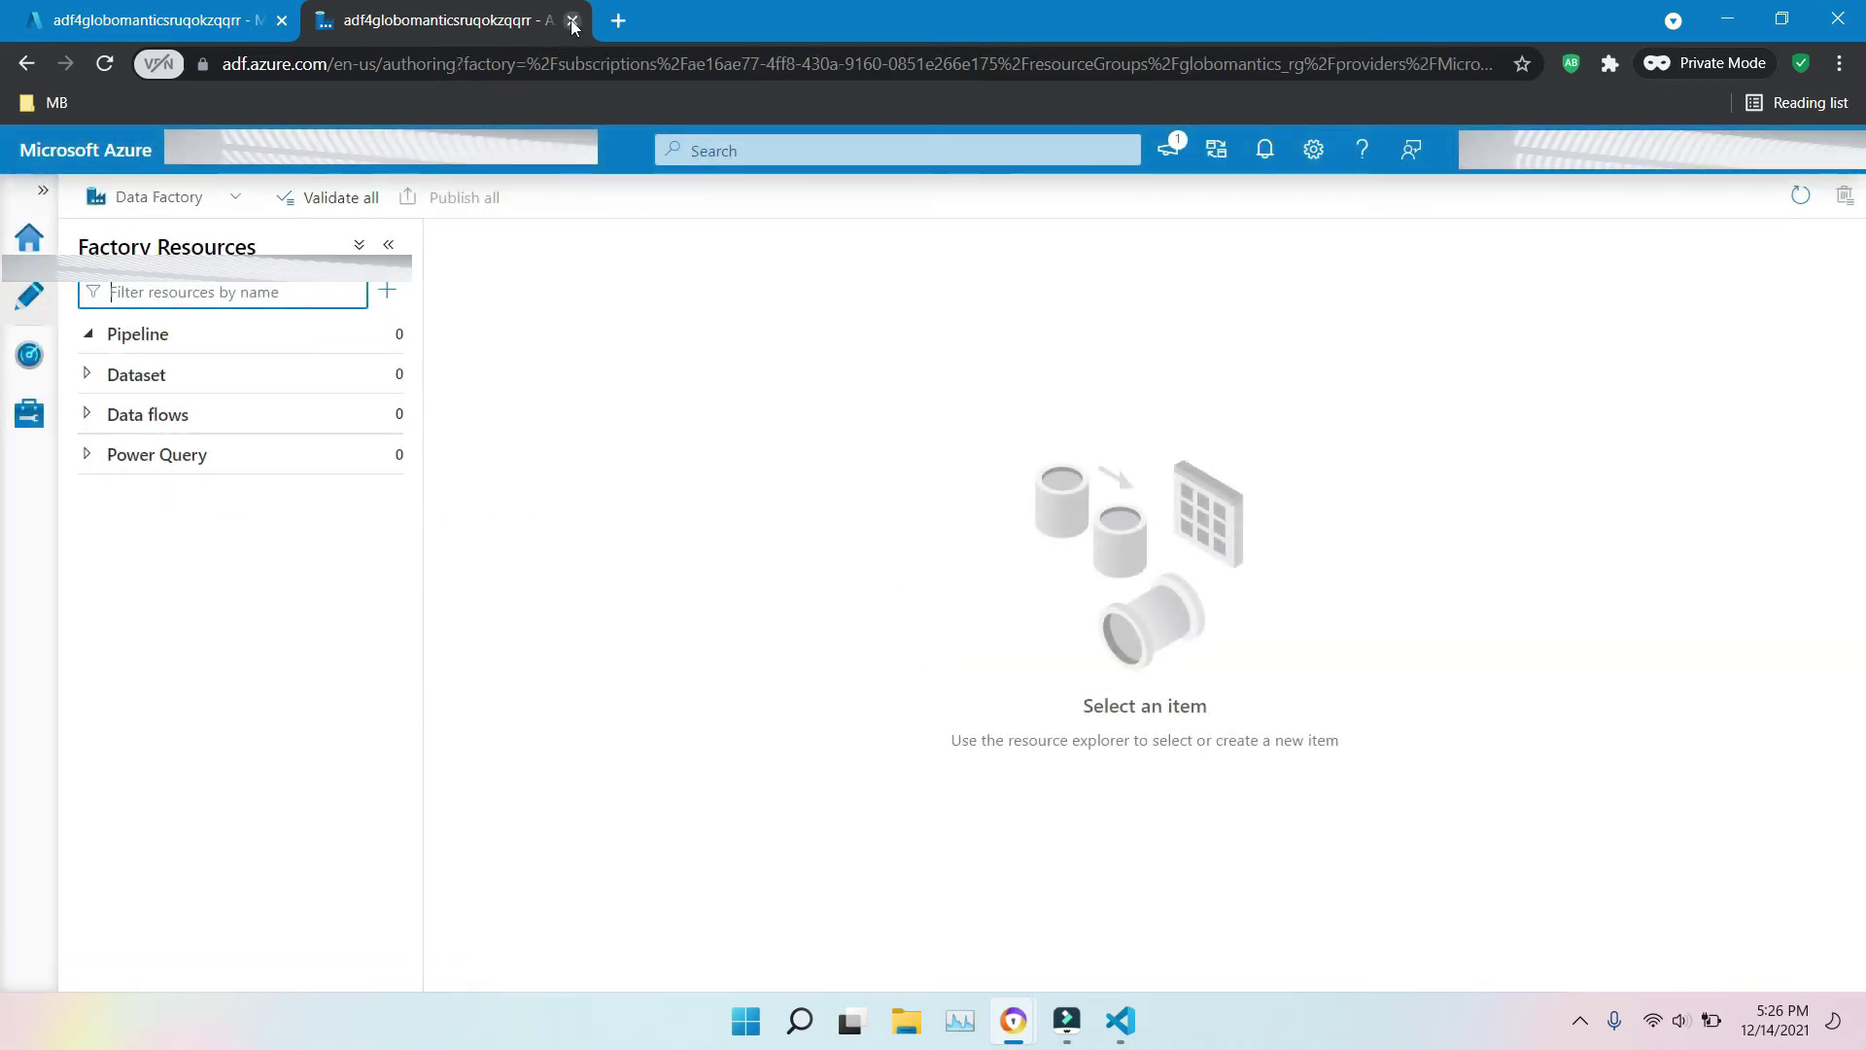
click(573, 21)
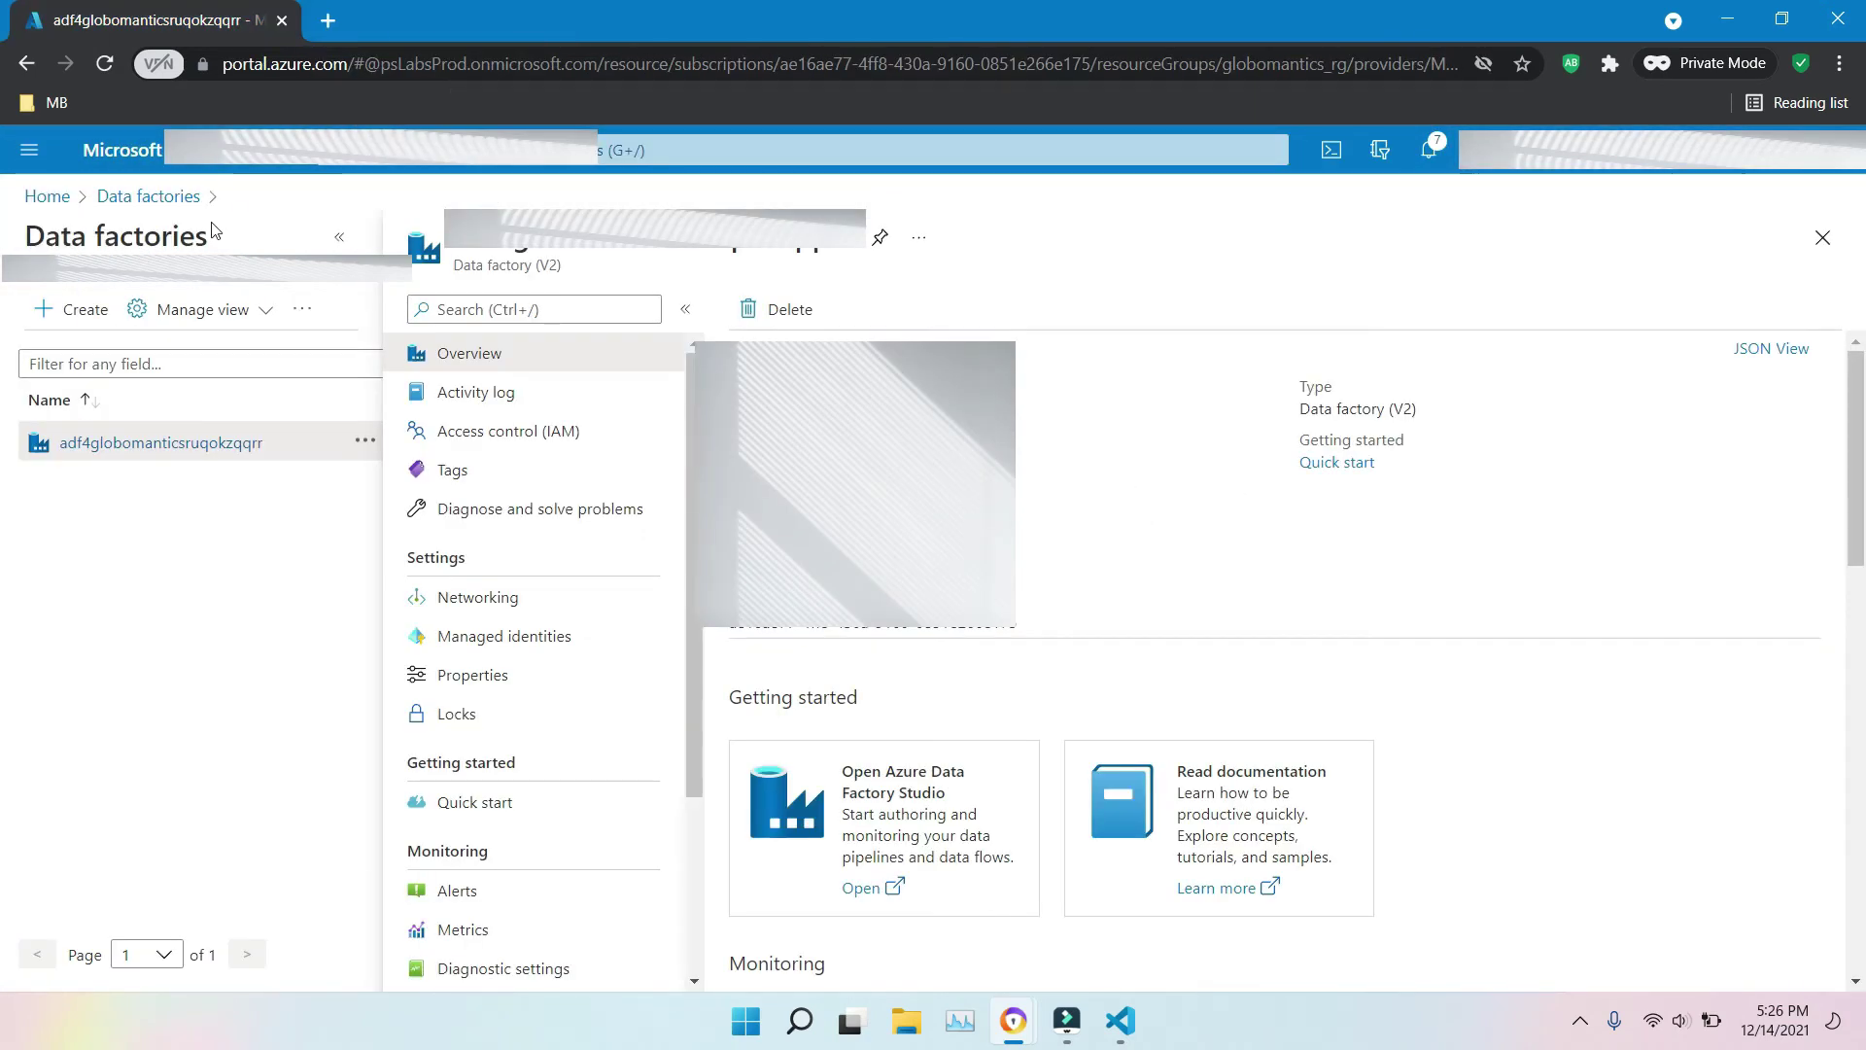
click(46, 196)
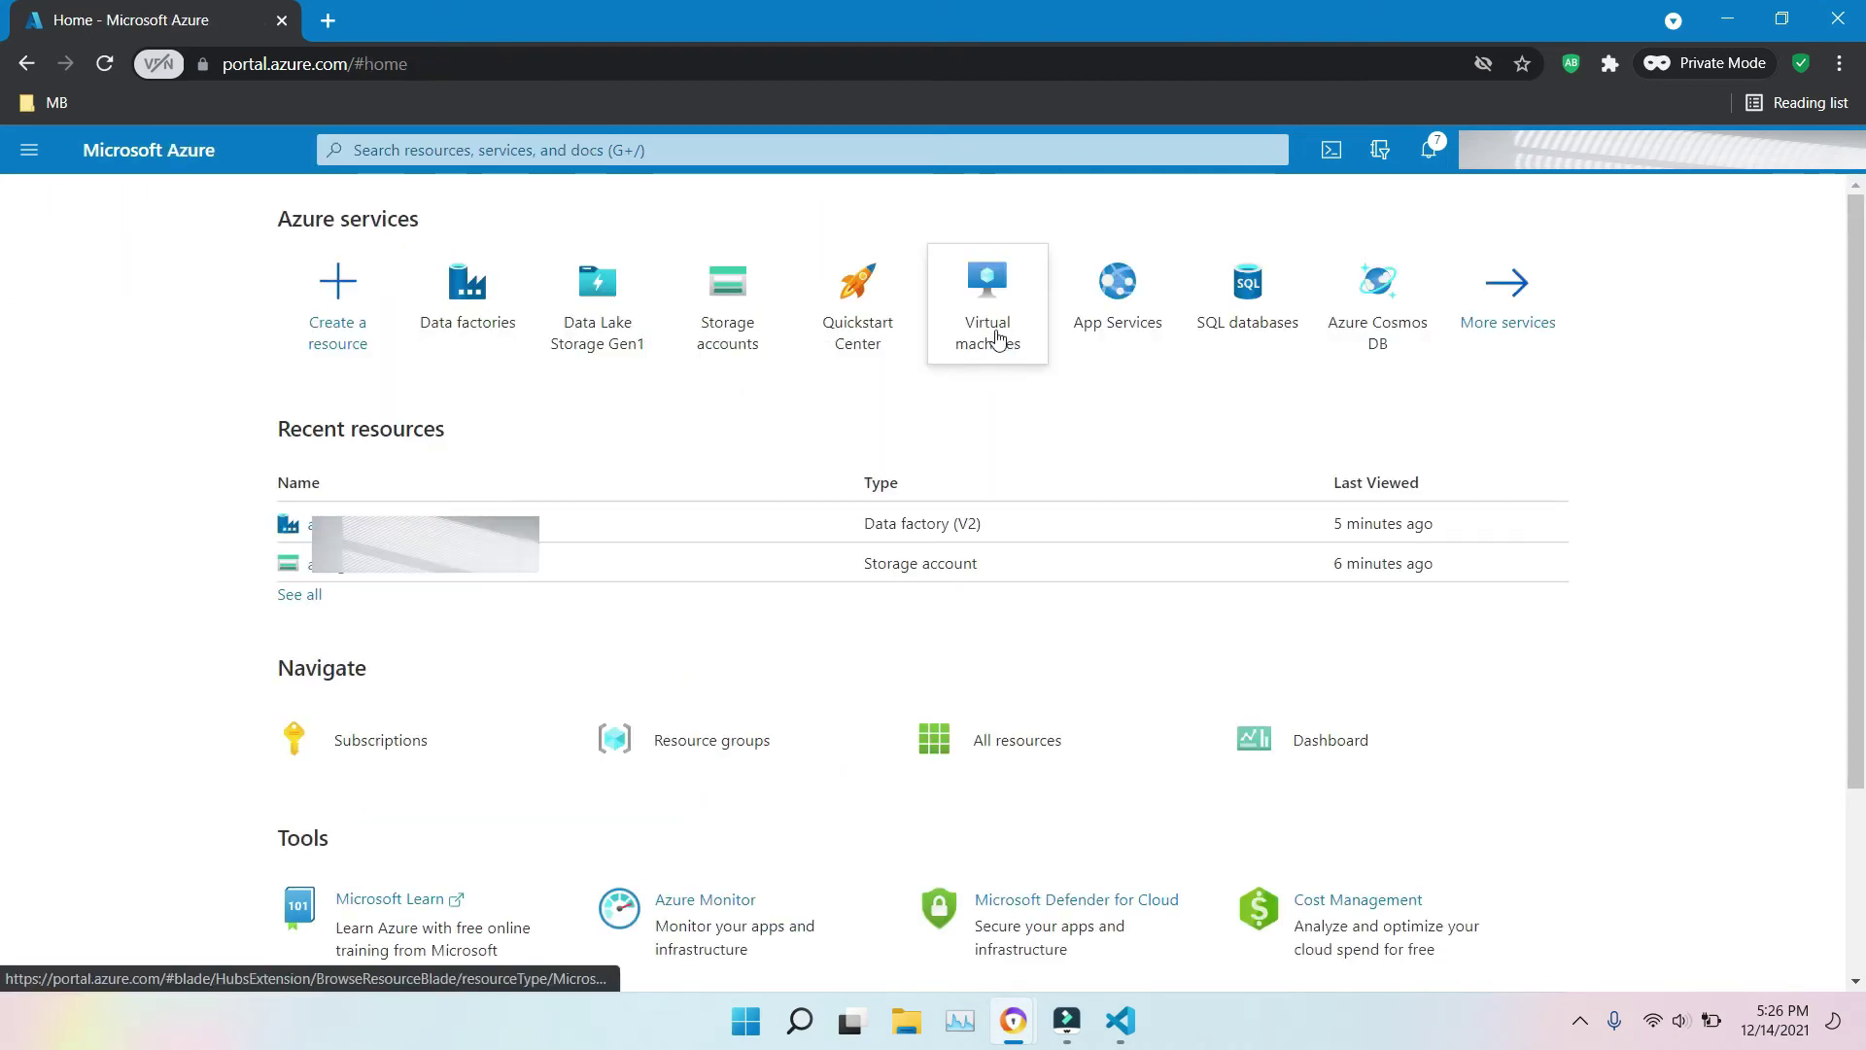
- Open the list of all Azure services and browse the Compute, Networking, Storage and Web categories
mouse_move(999, 340)
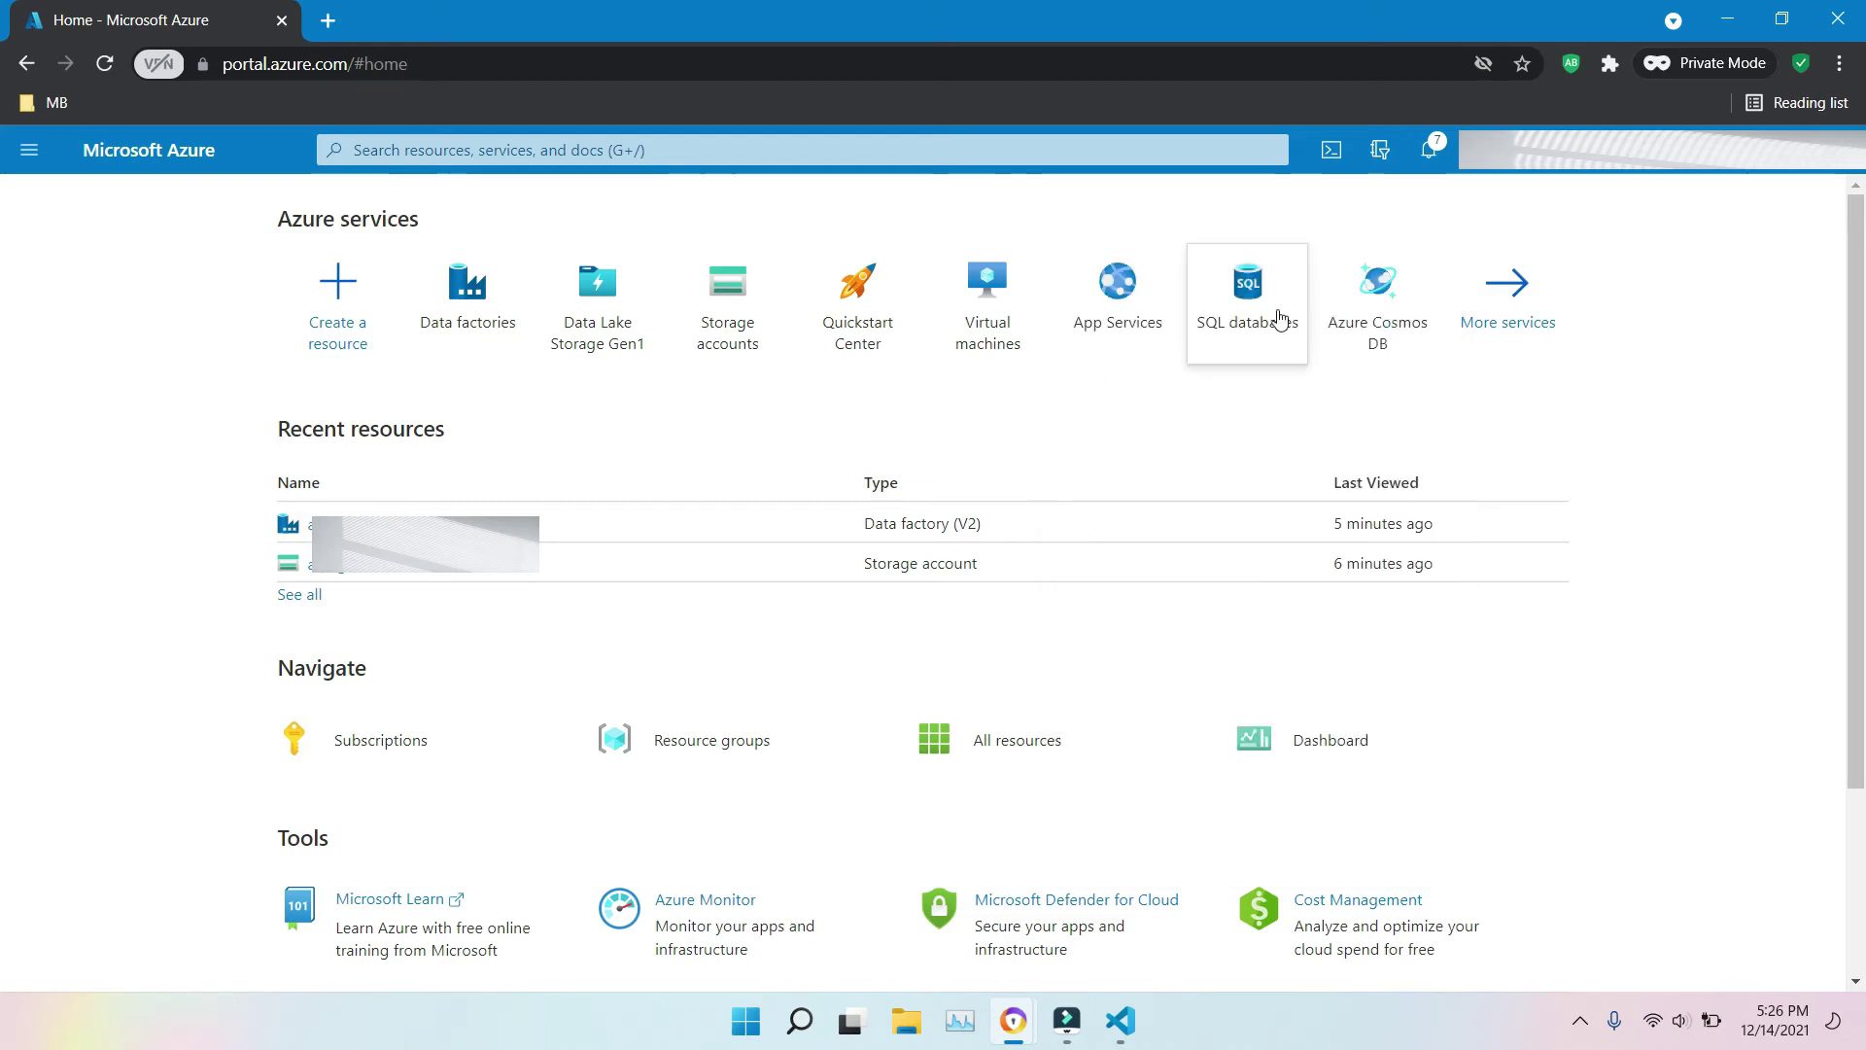
mouse_move(1280, 320)
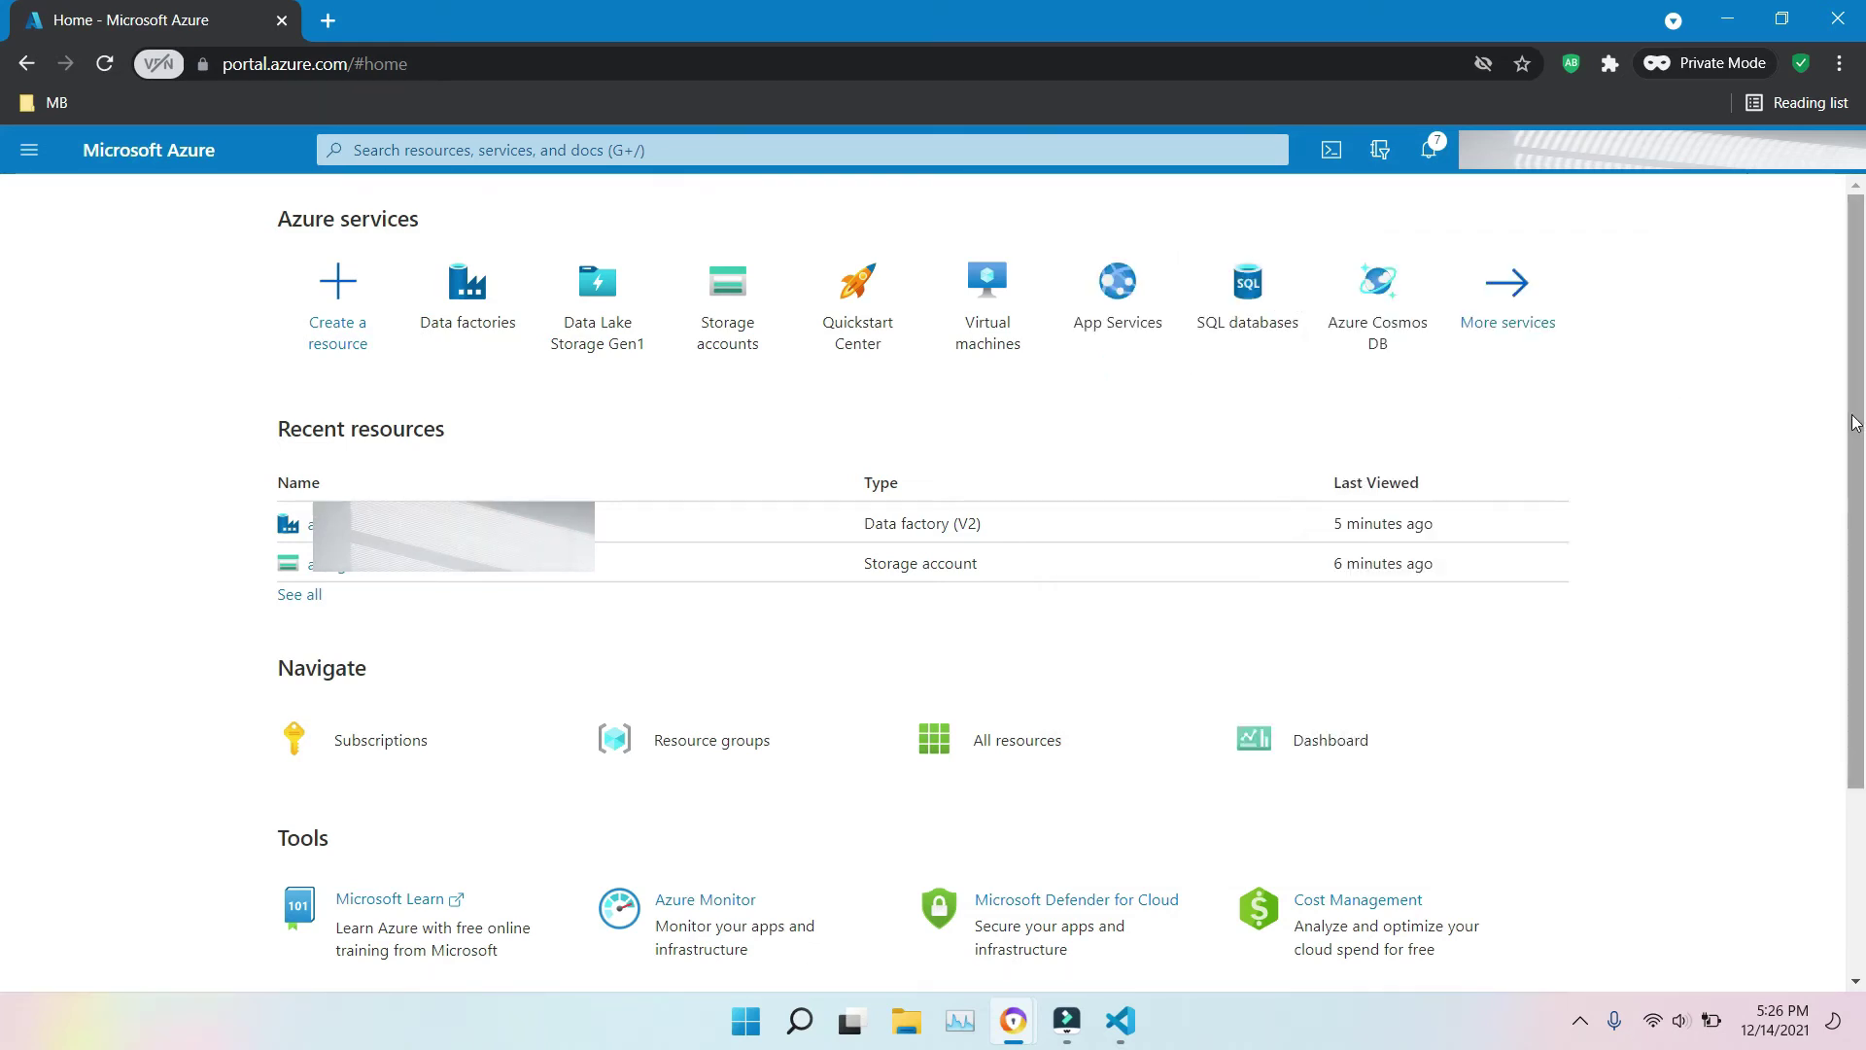
click(1528, 301)
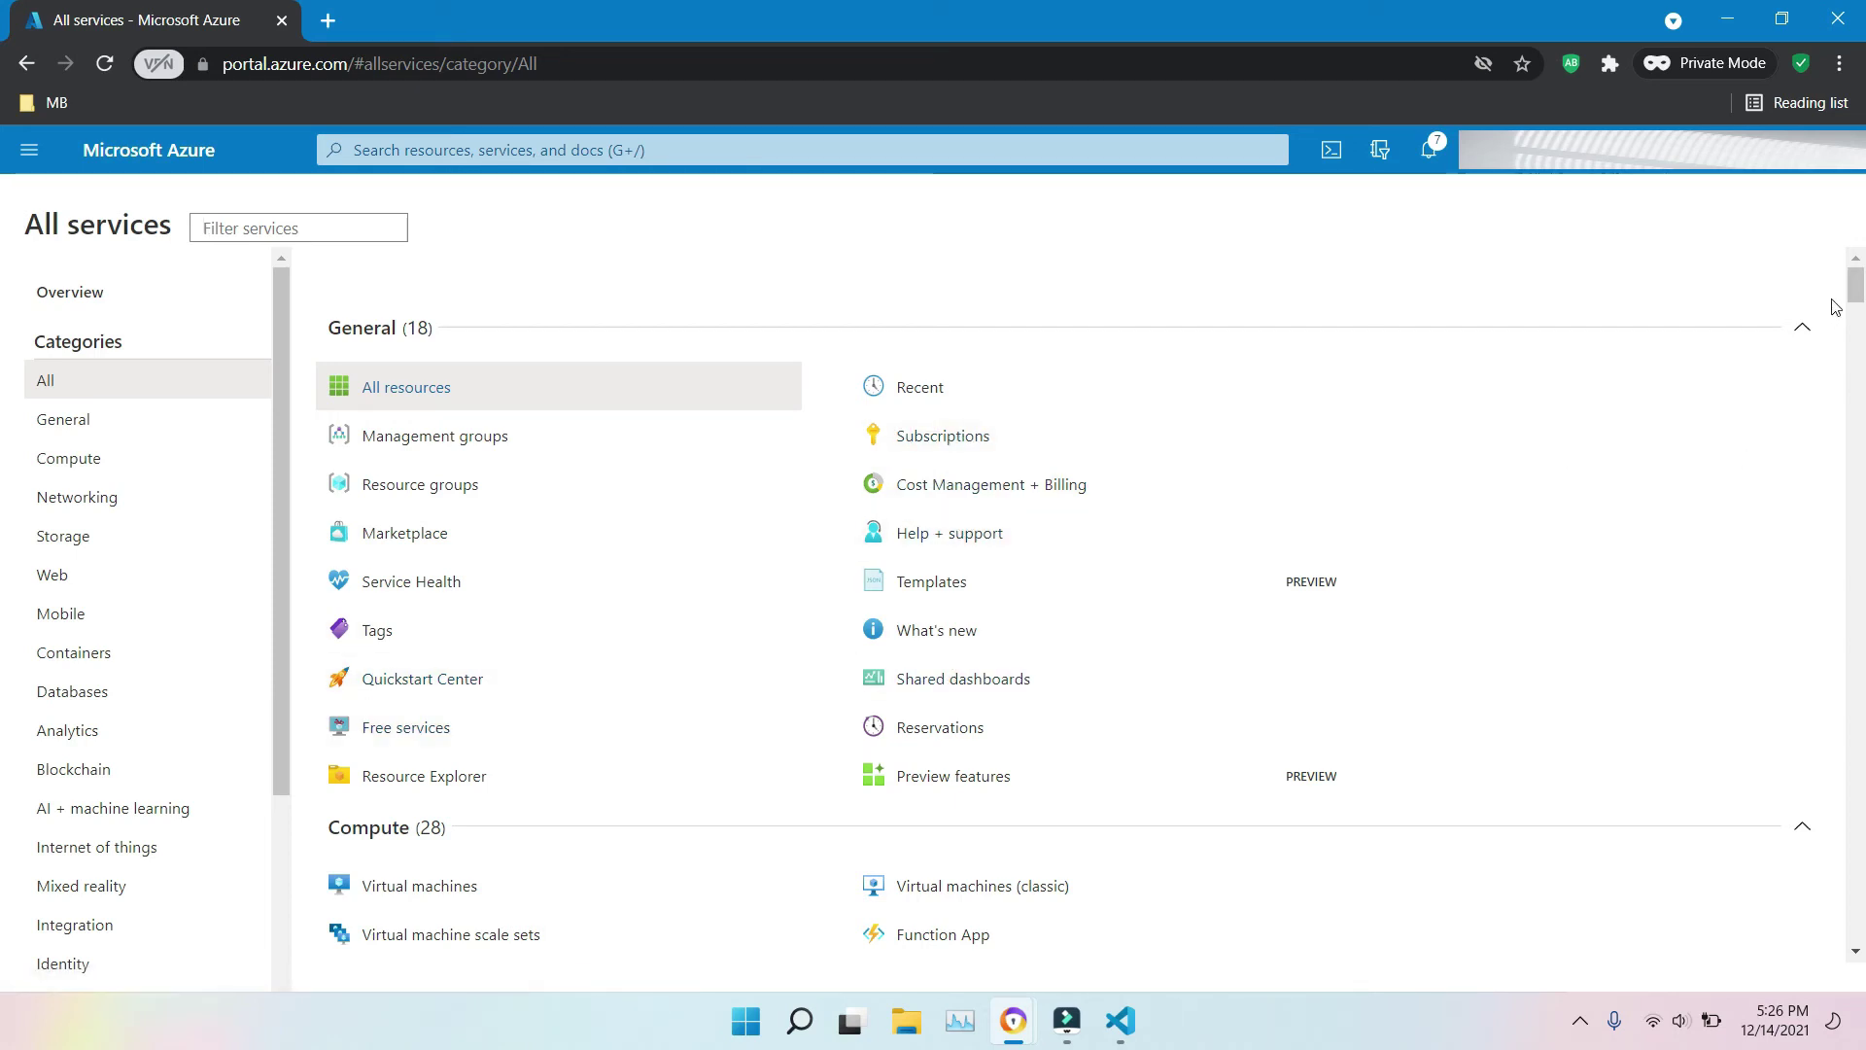
scroll(1835, 307, down, 6)
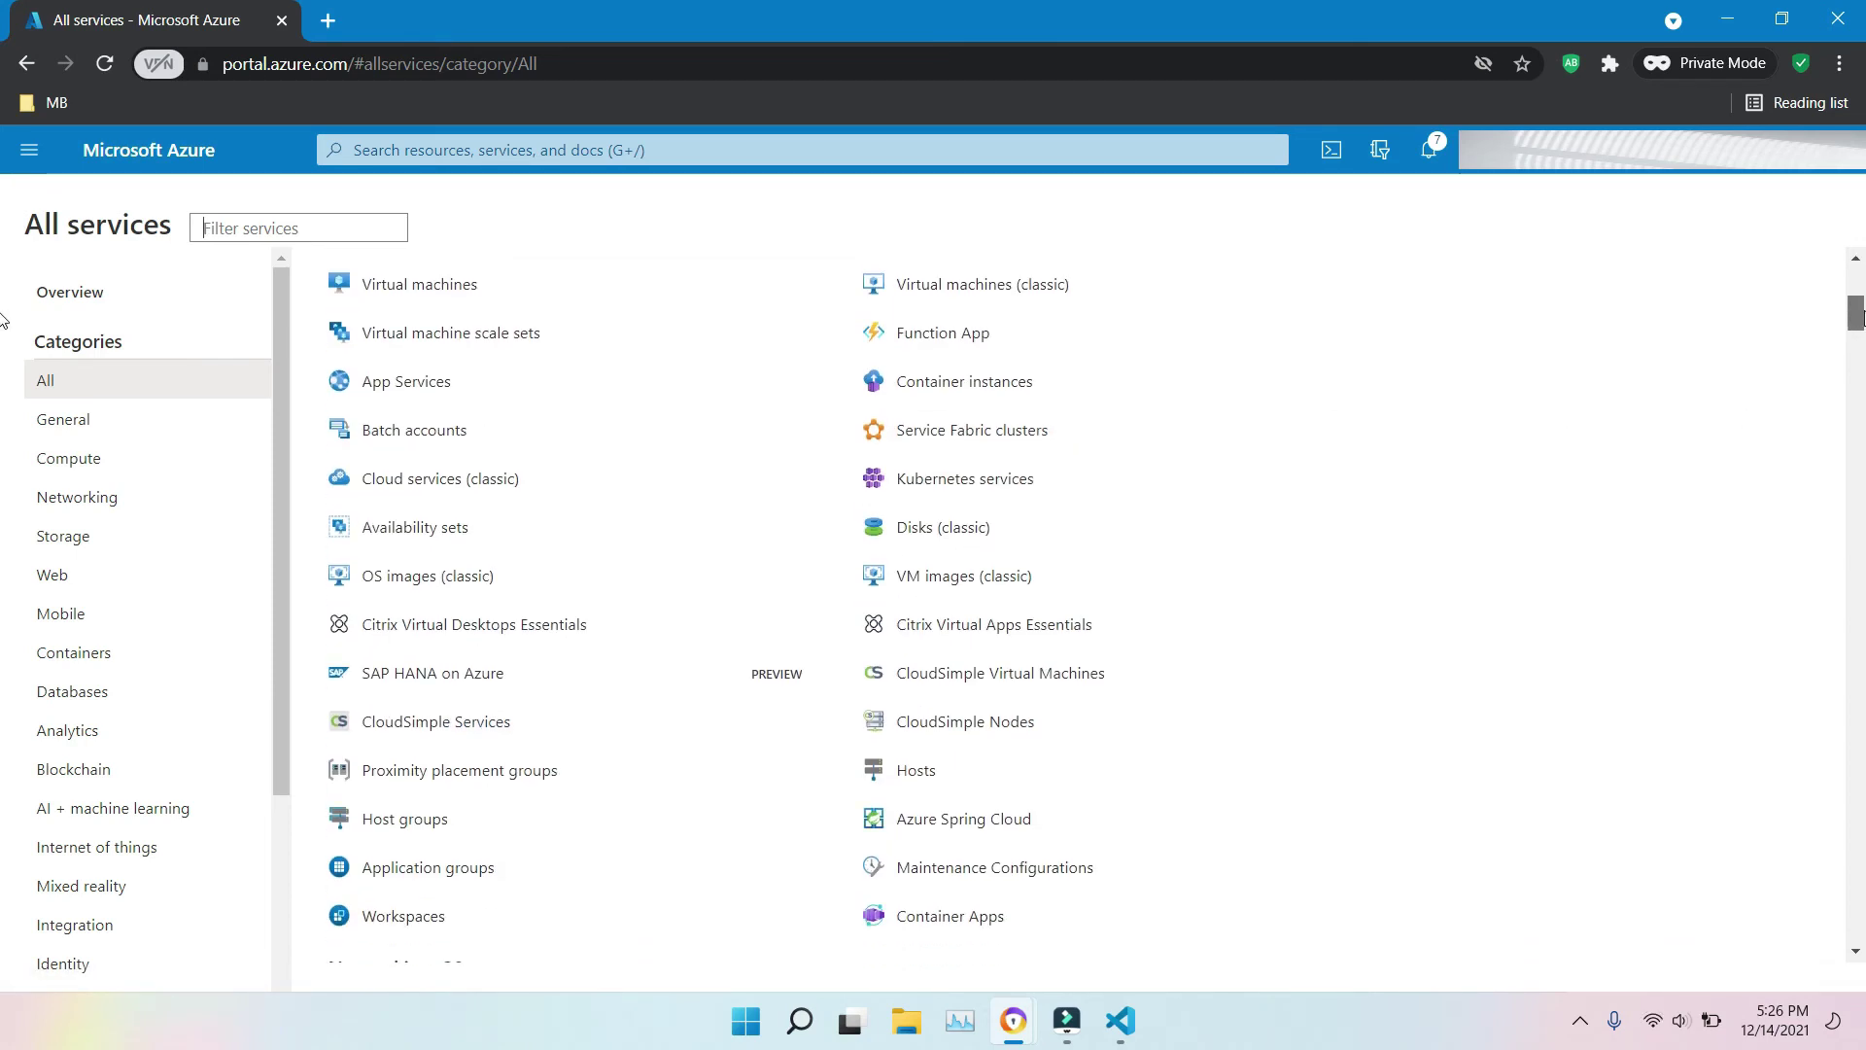
scroll(1858, 318, up, 1)
scroll(1858, 318, down, 1)
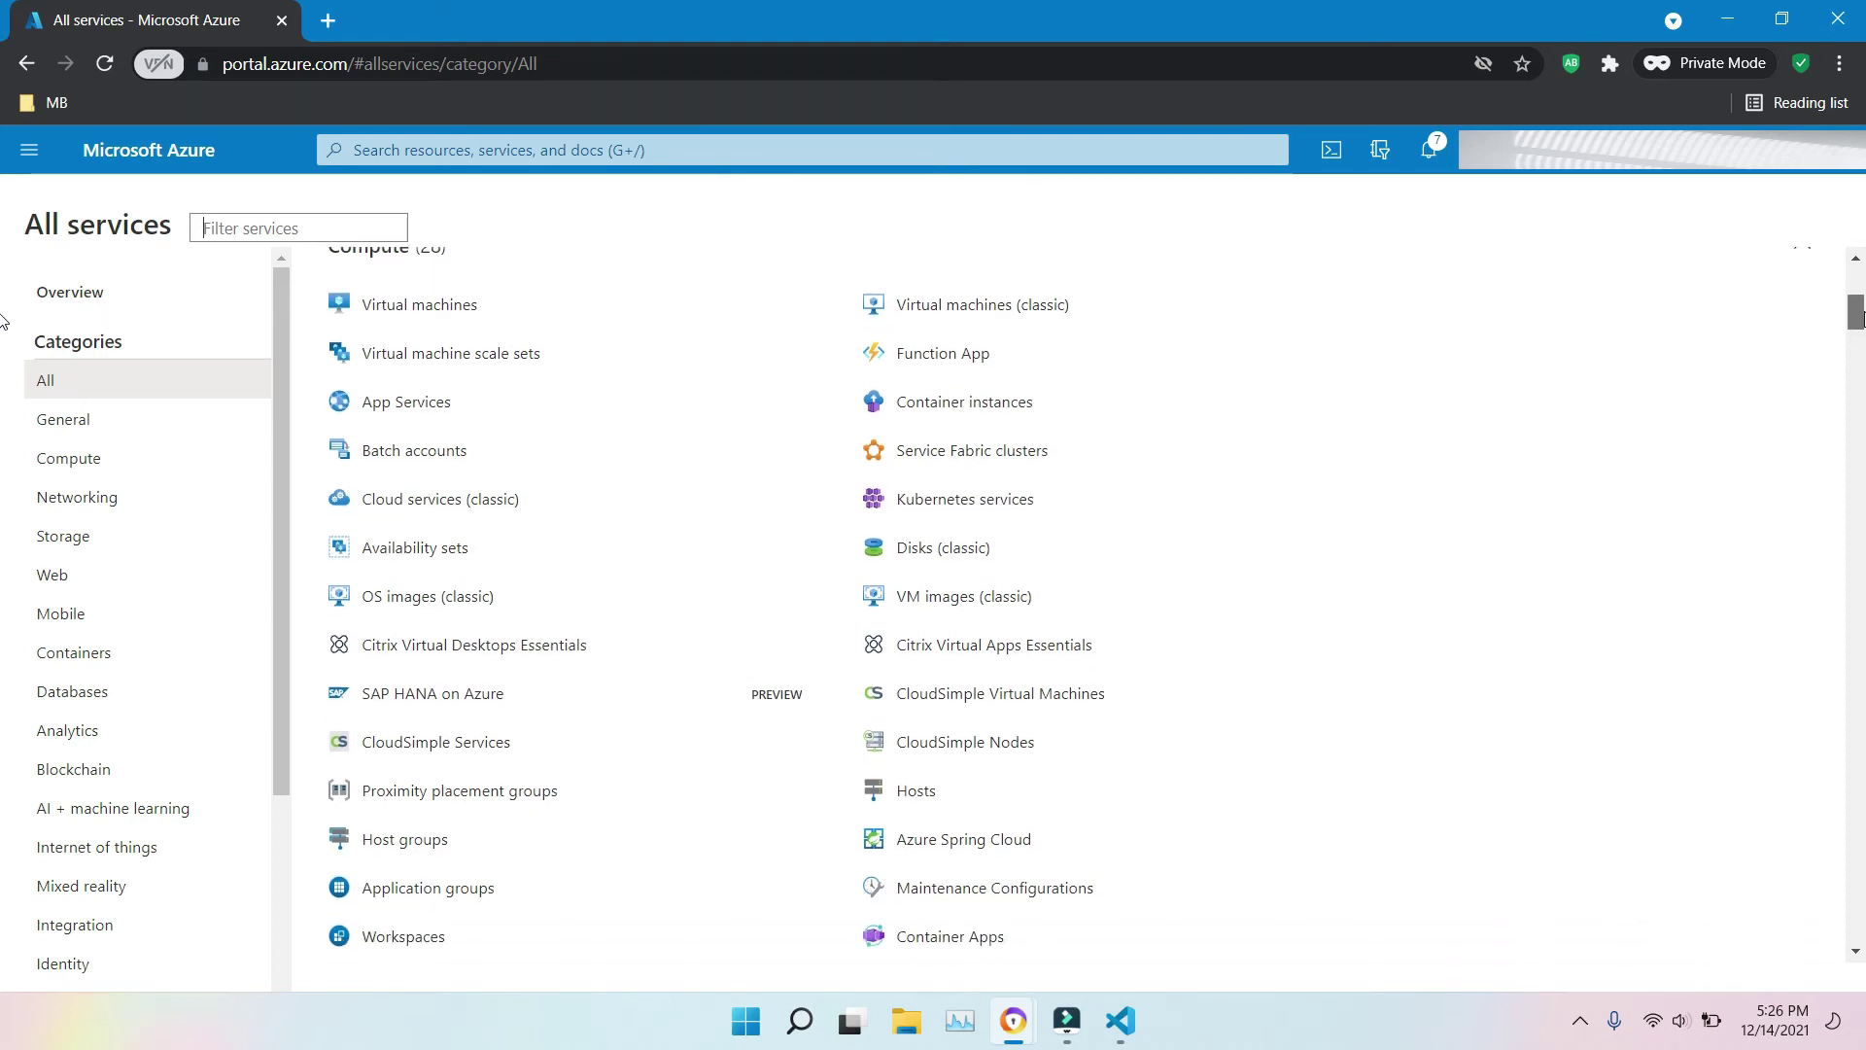
scroll(1858, 317, down, 3)
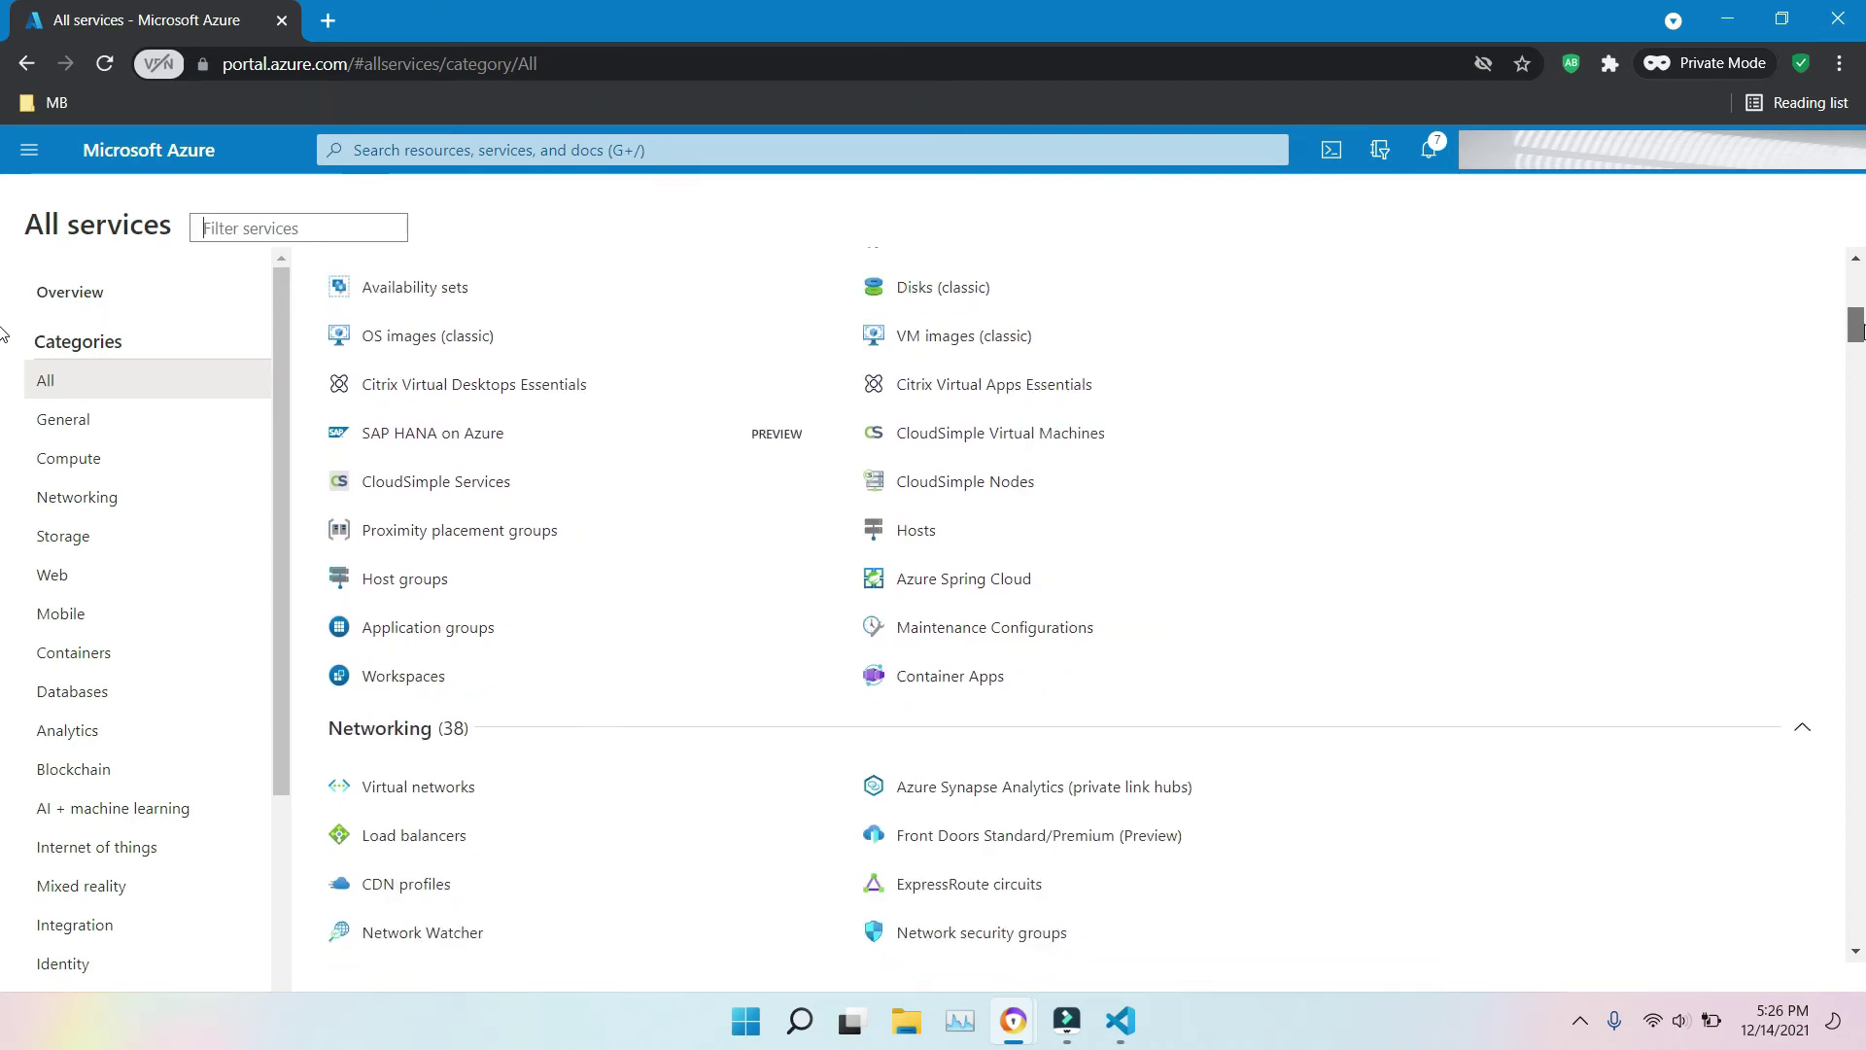
scroll(1859, 330, down, 5)
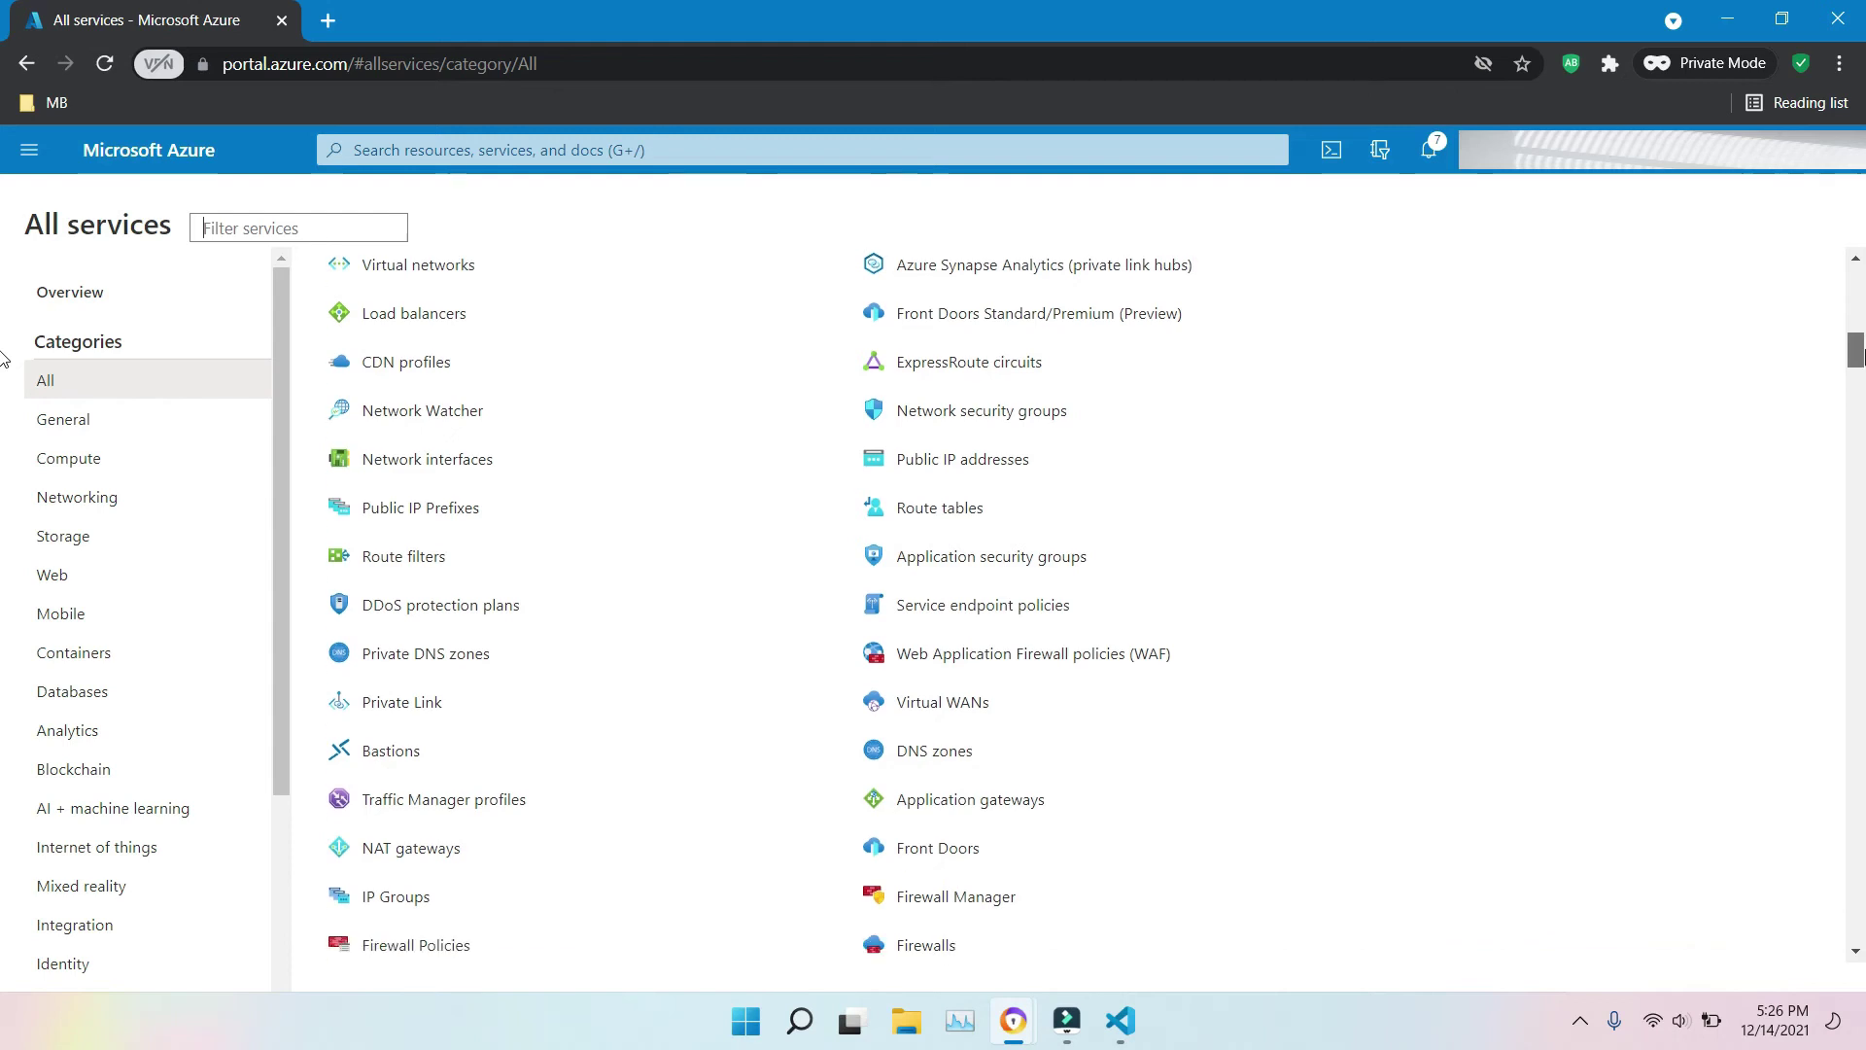
scroll(1742, 489, down, 3)
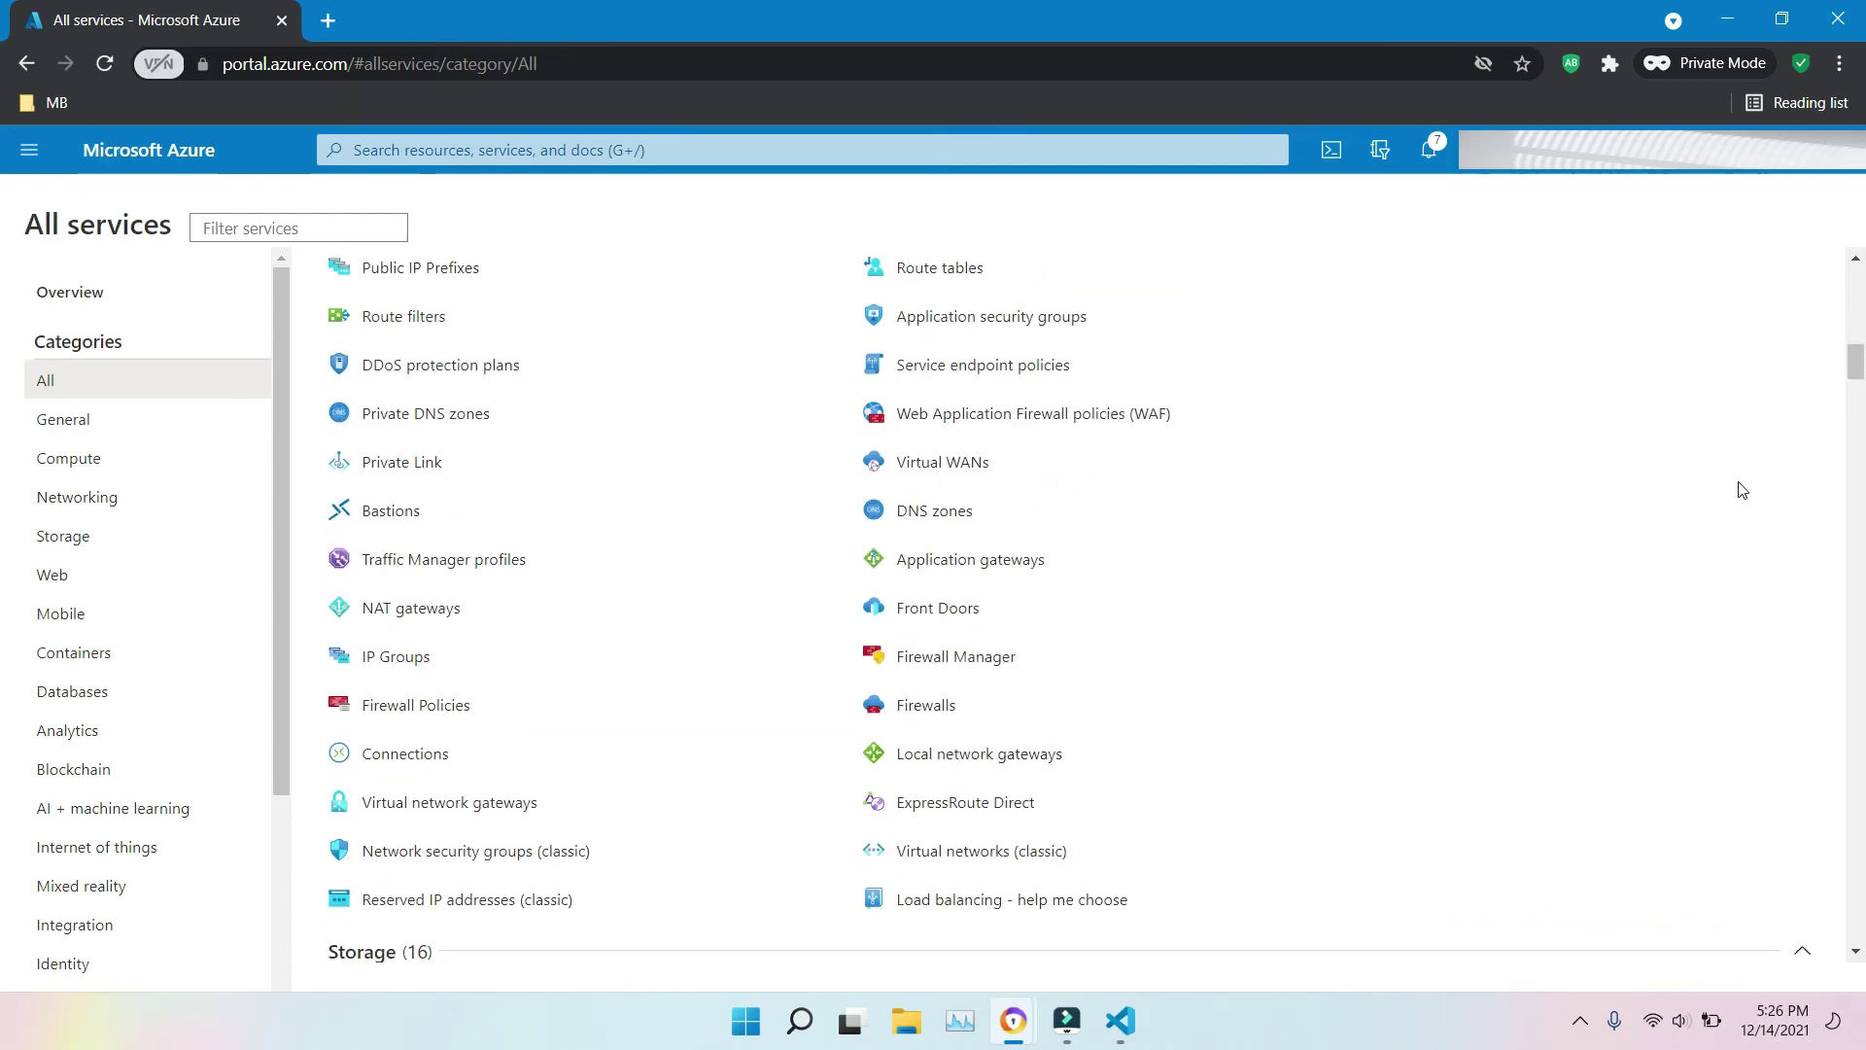
scroll(1742, 489, down, 5)
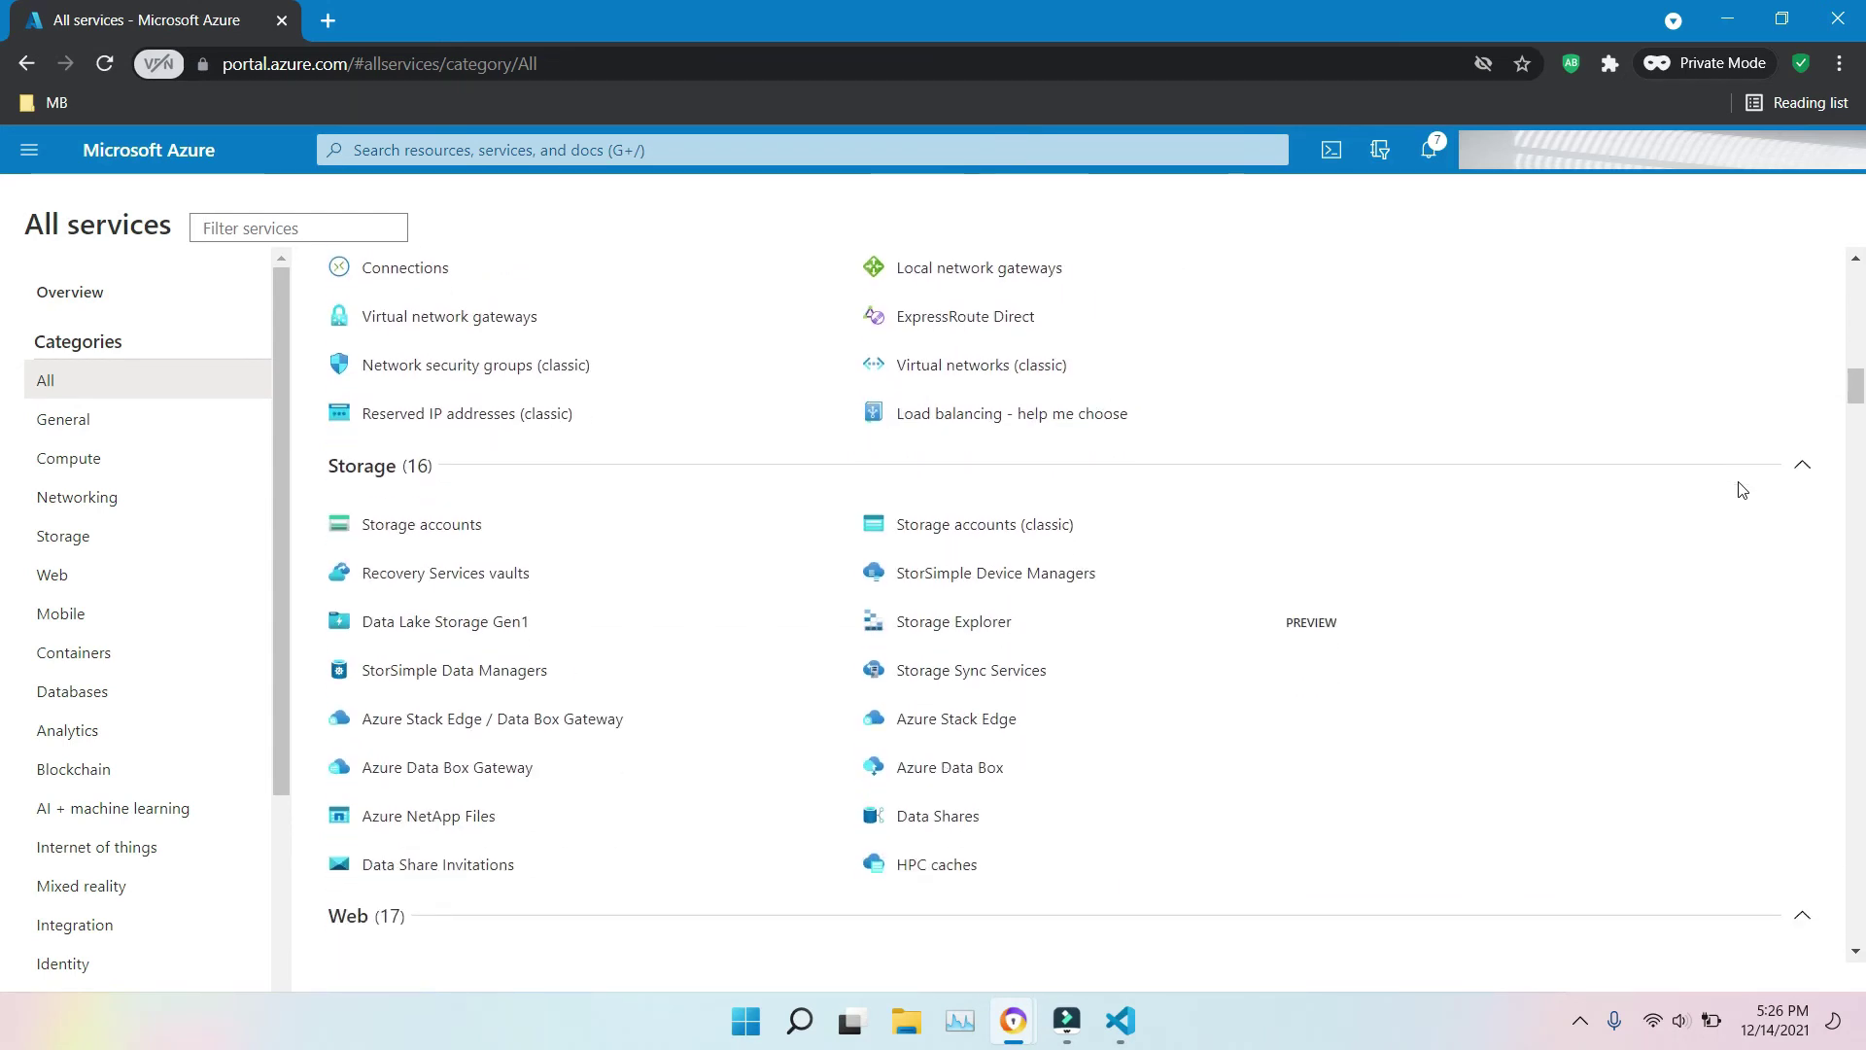
scroll(1742, 489, down, 5)
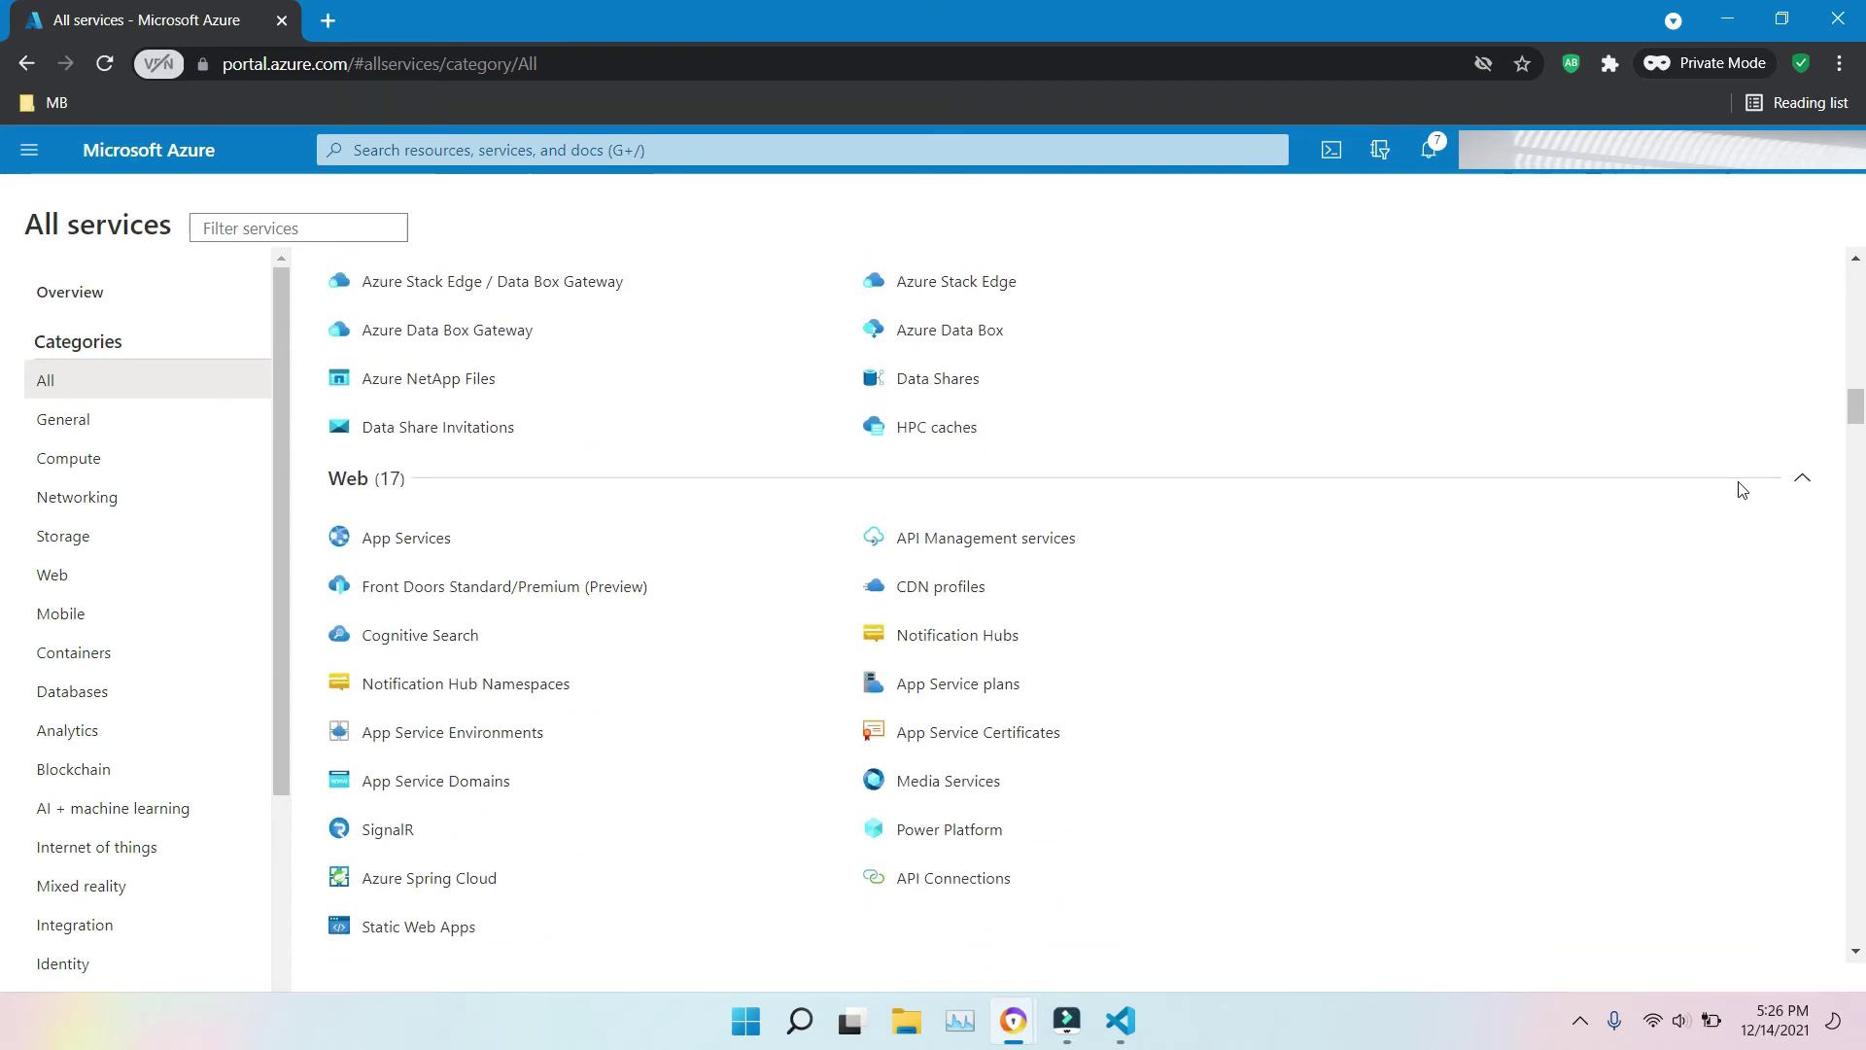
scroll(1741, 491, down, 1)
scroll(1741, 491, down, 3)
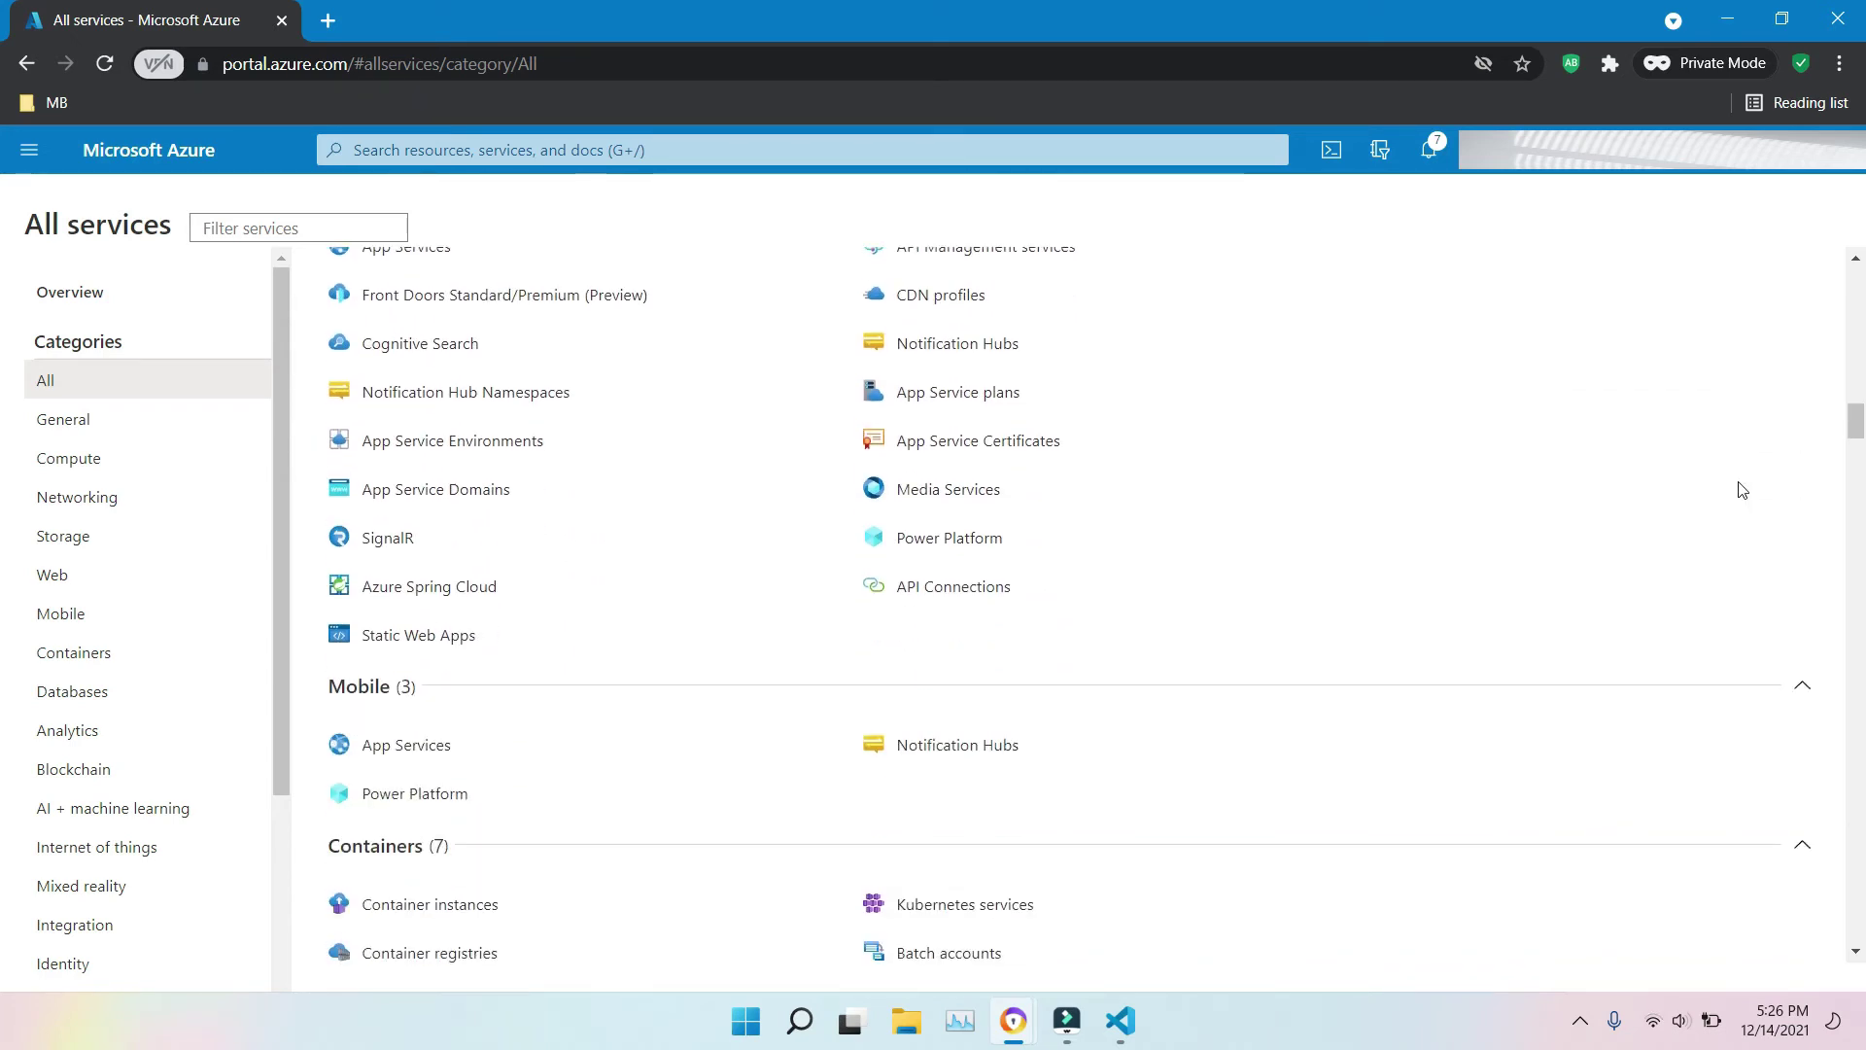
scroll(1742, 489, down, 1)
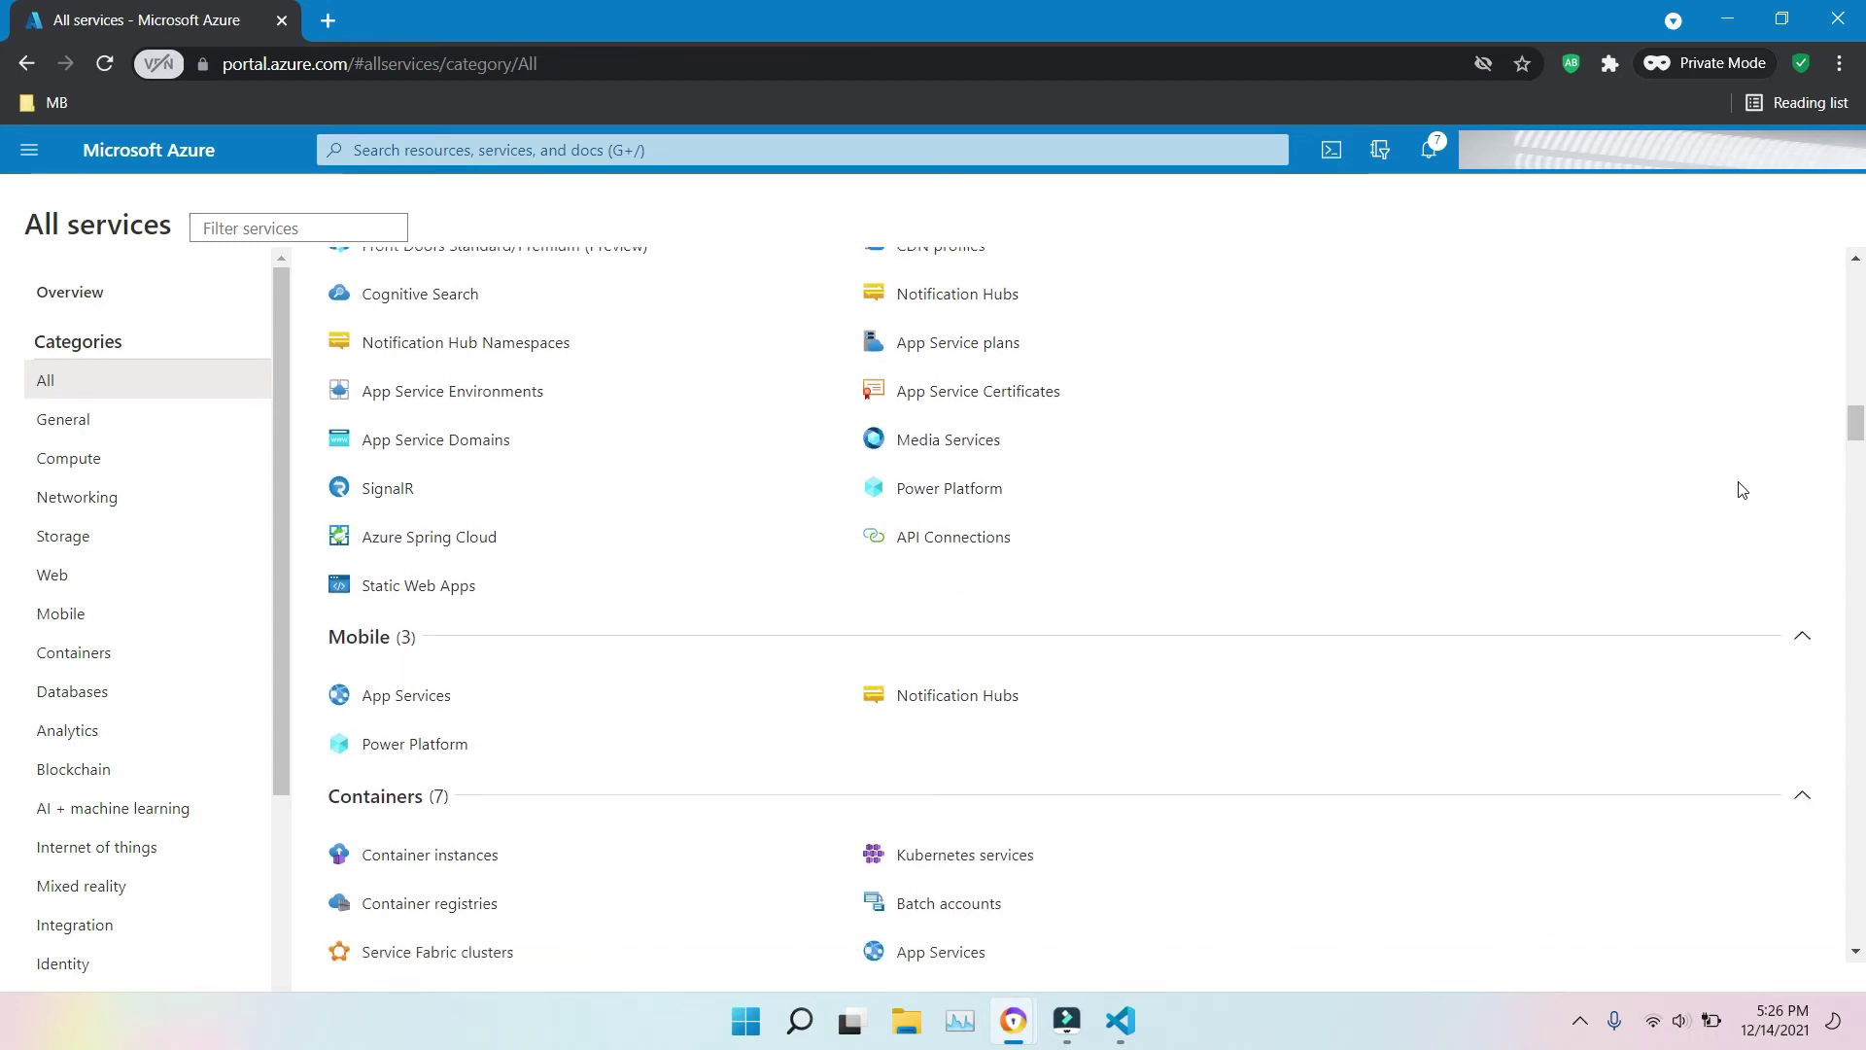
- Examine the services listed under Containers, Databases, Analytics and AI + machine learning
scroll(1742, 489, down, 4)
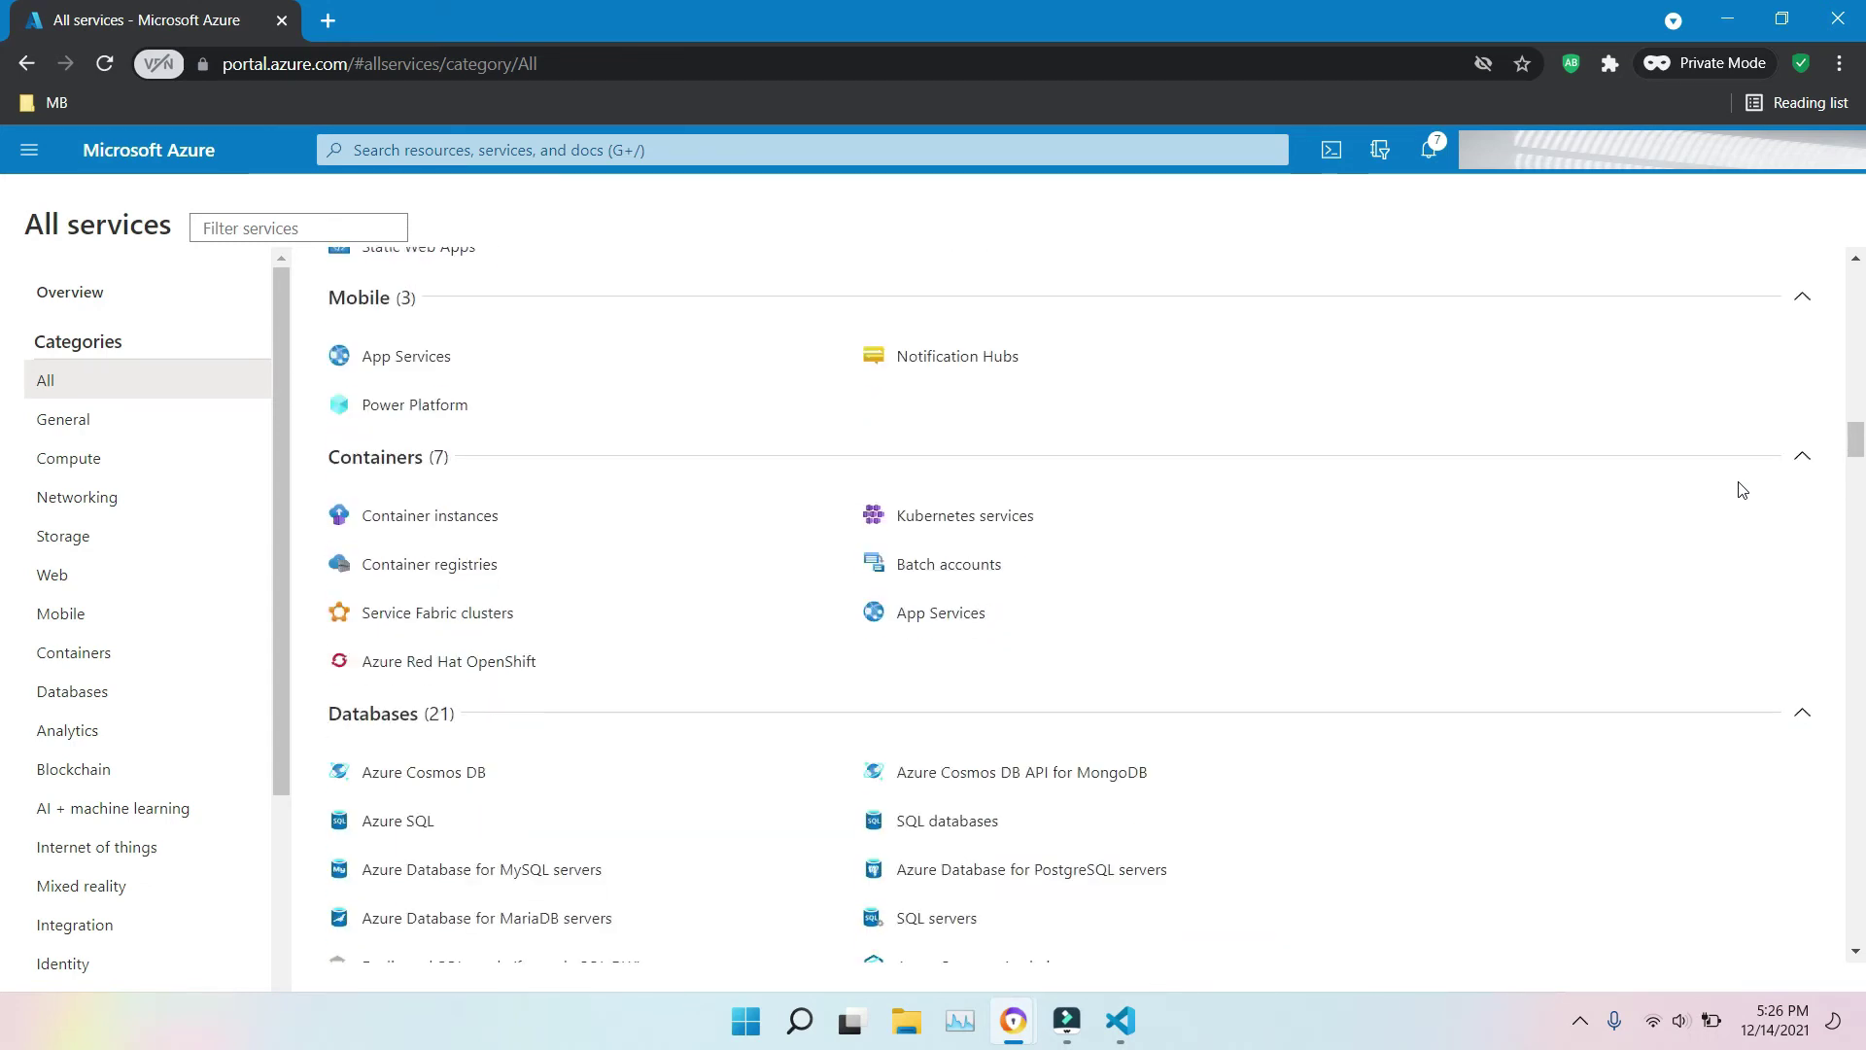
scroll(1741, 489, down, 4)
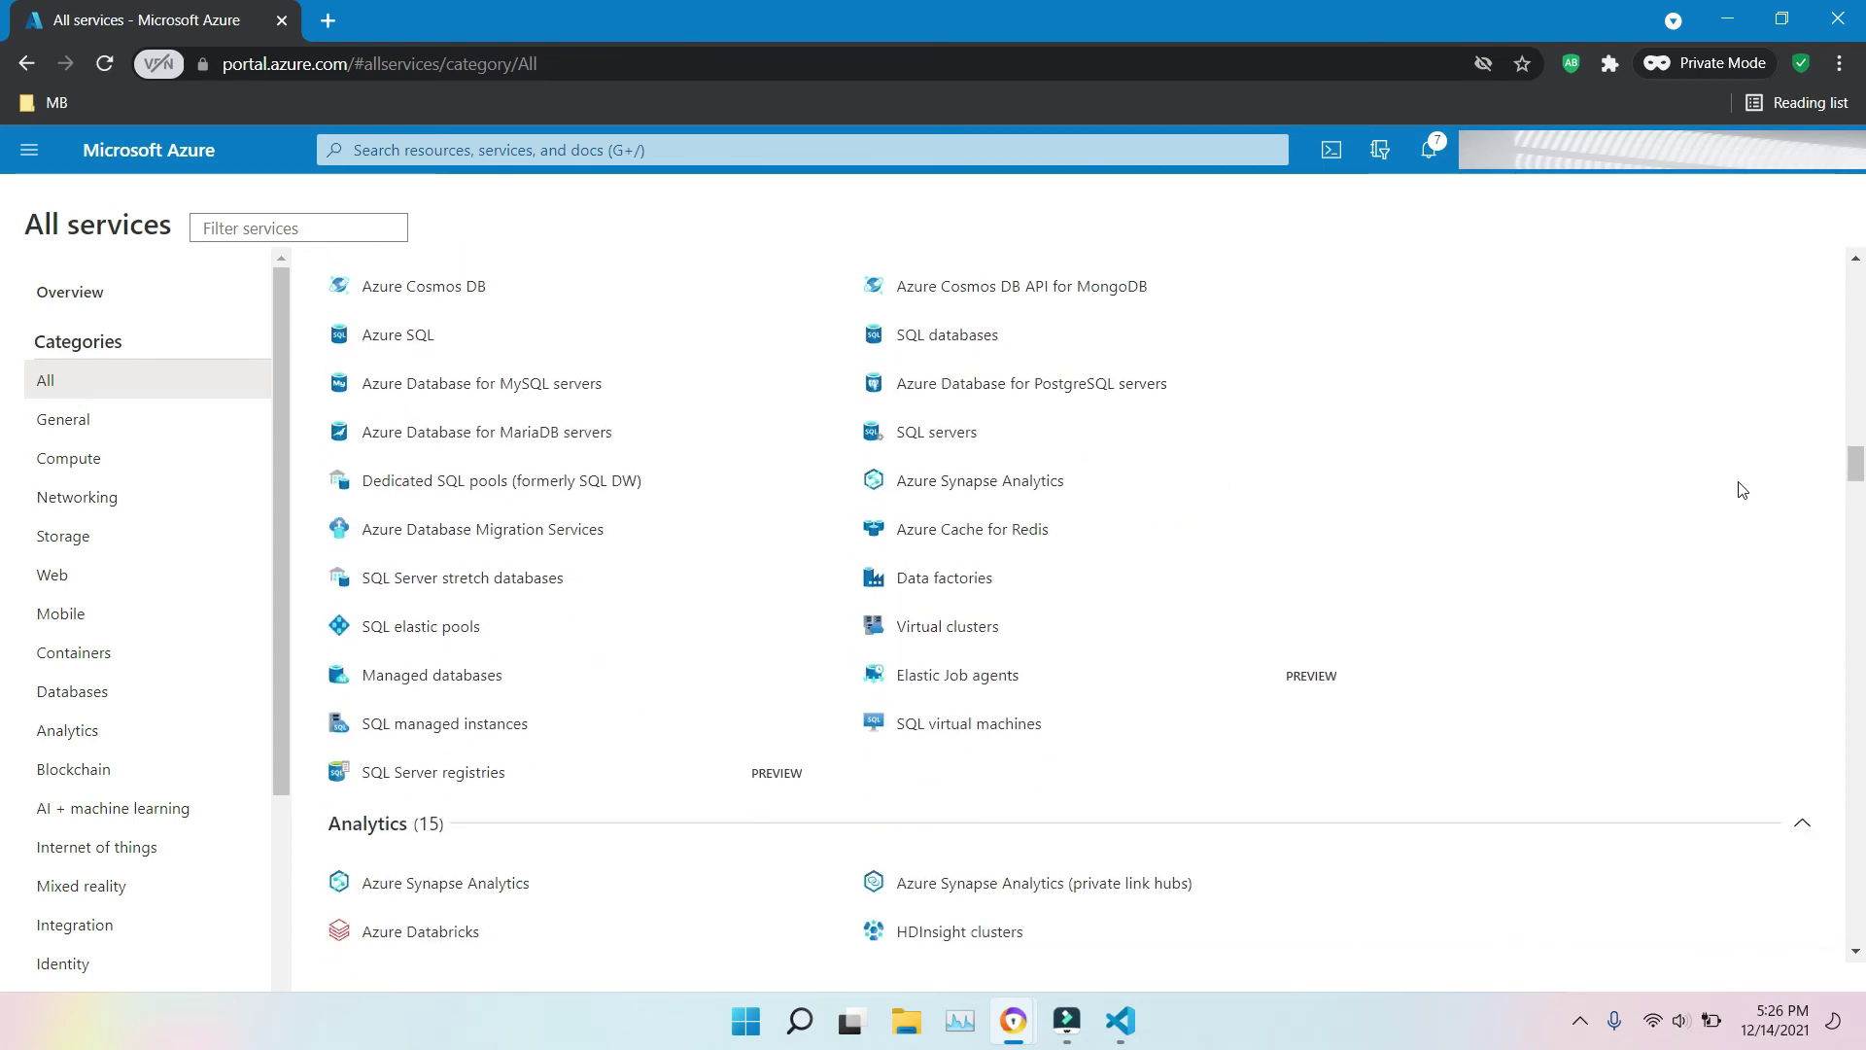
scroll(1742, 488, down, 1)
scroll(1742, 489, down, 3)
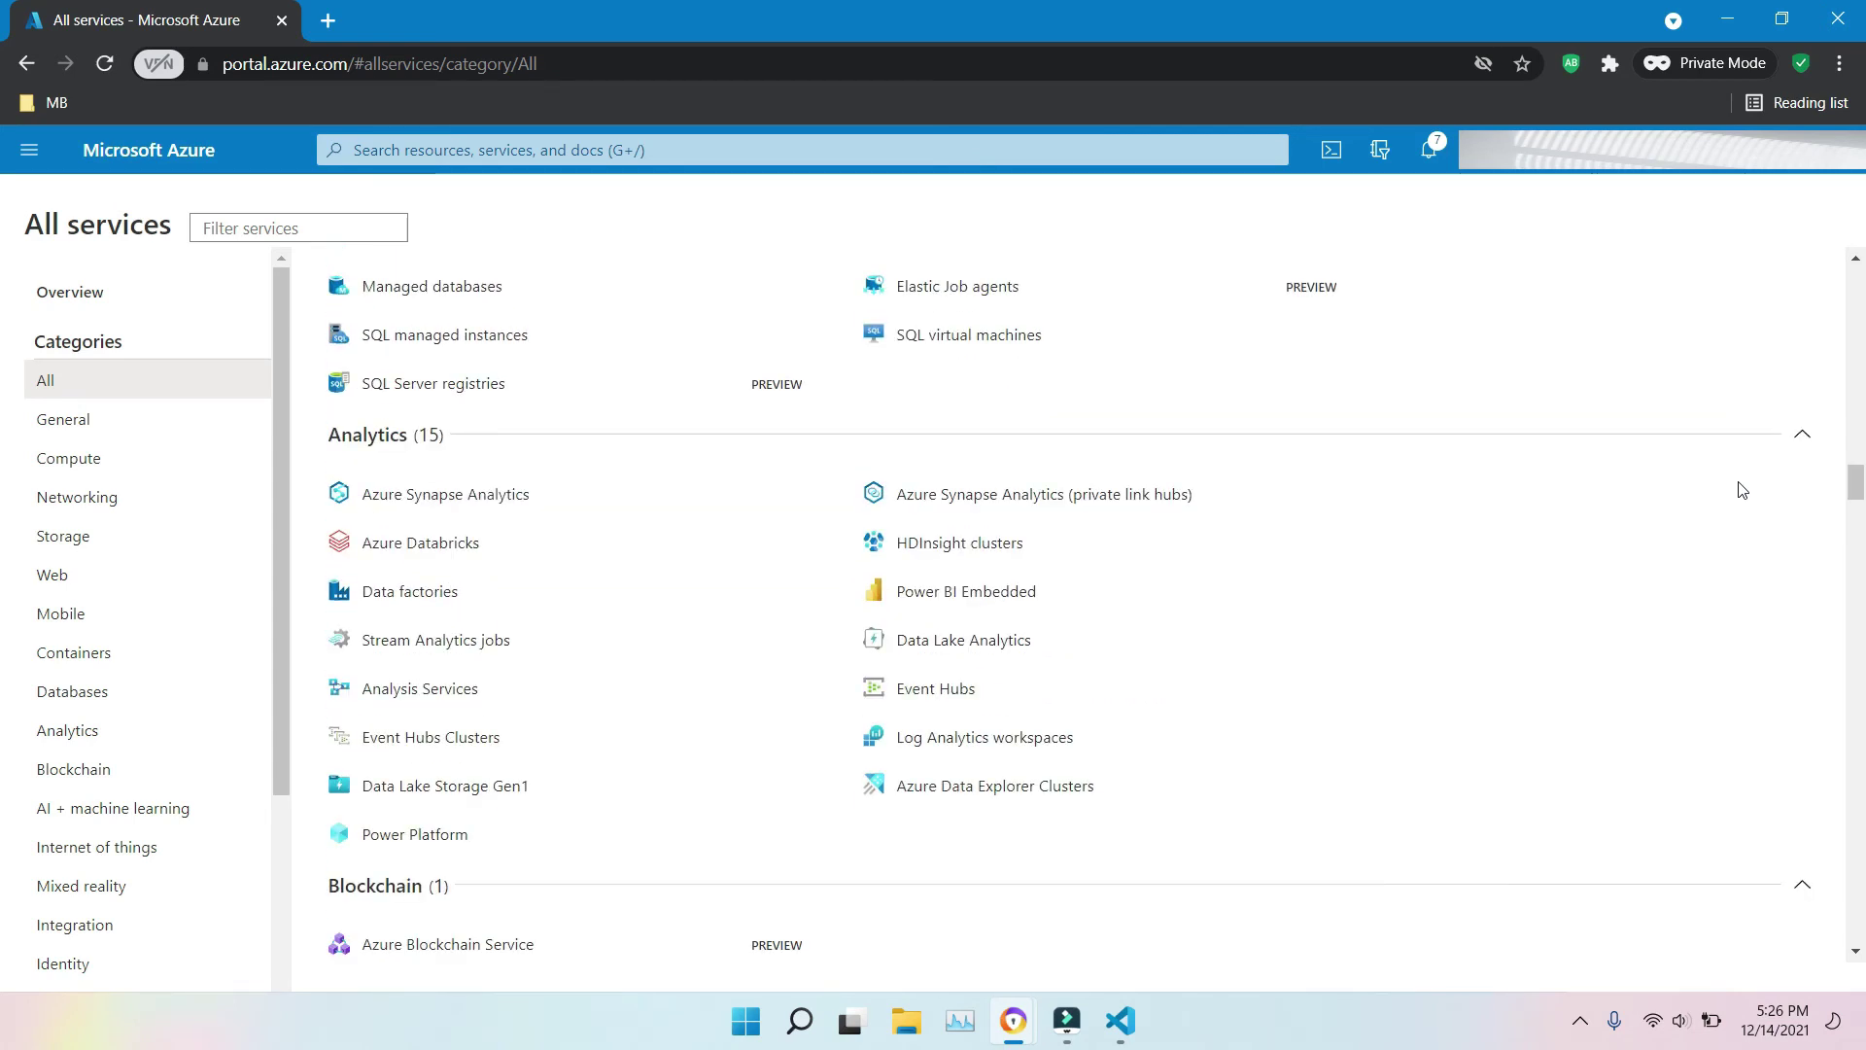
scroll(1742, 489, down, 1)
scroll(1741, 489, down, 6)
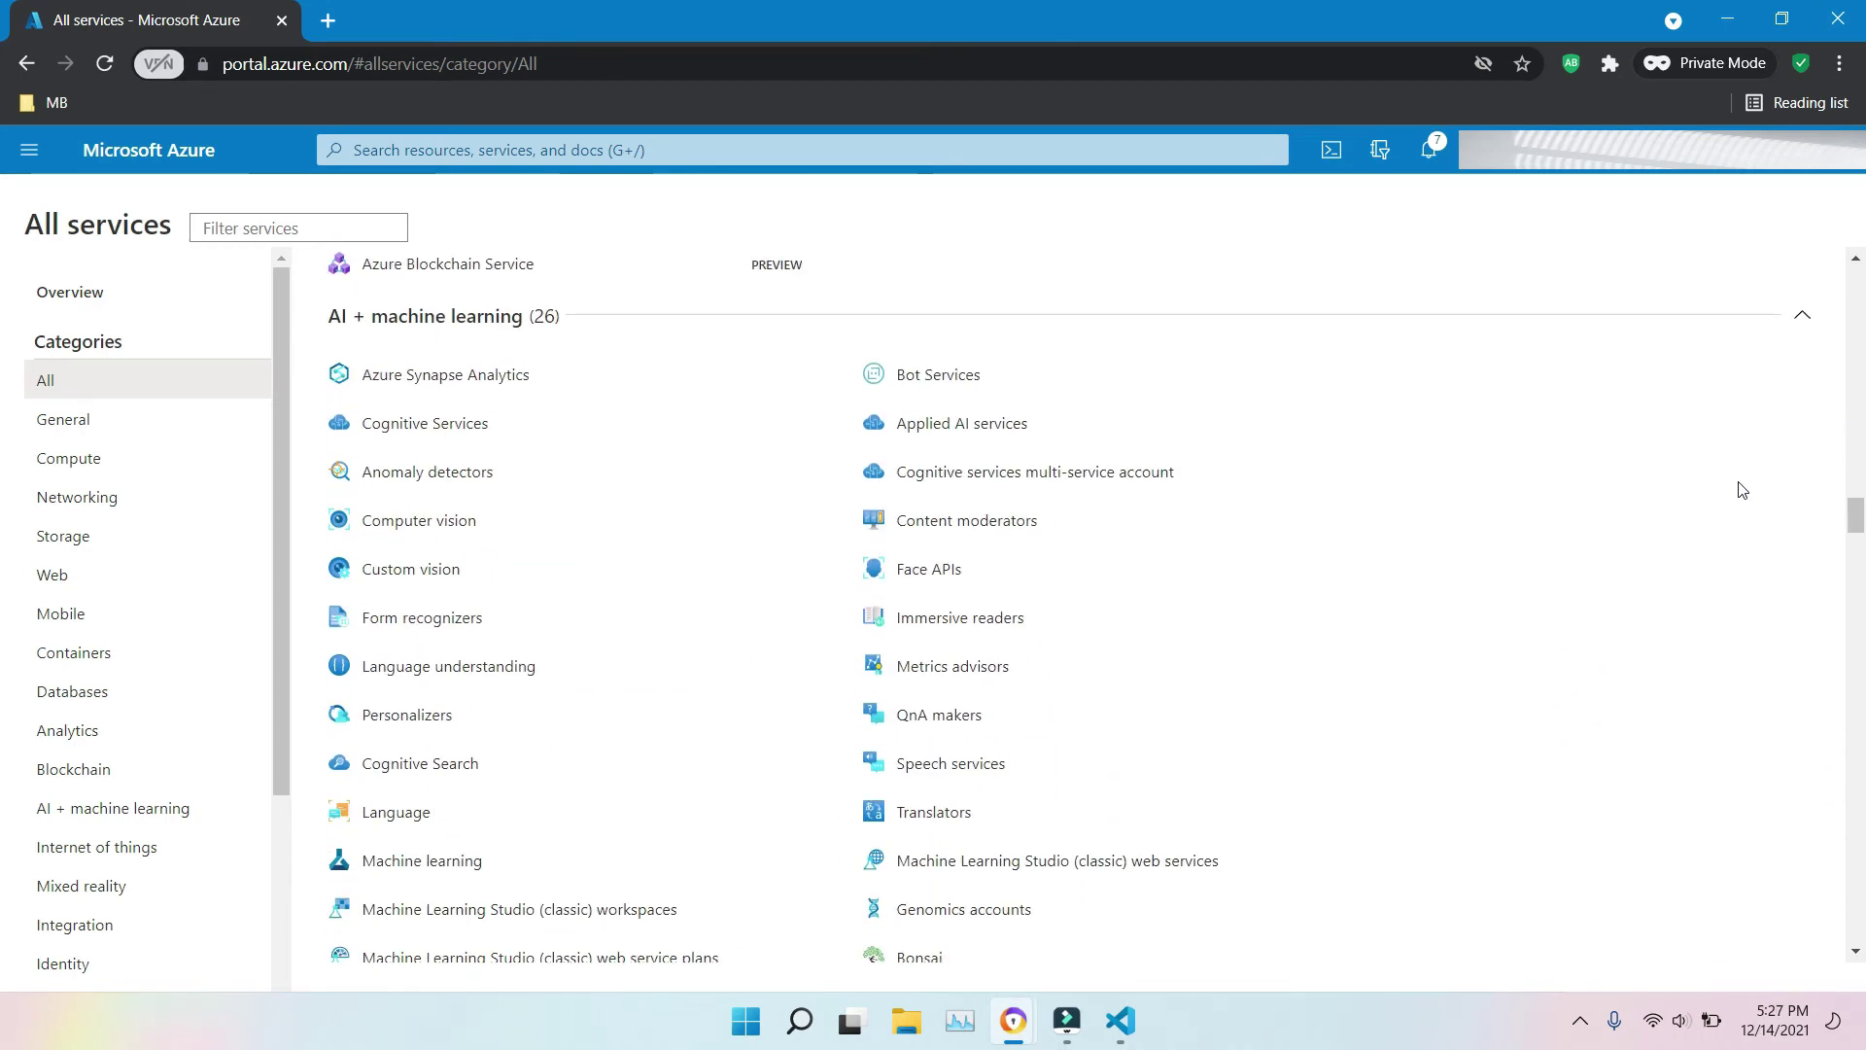
scroll(1741, 489, down, 3)
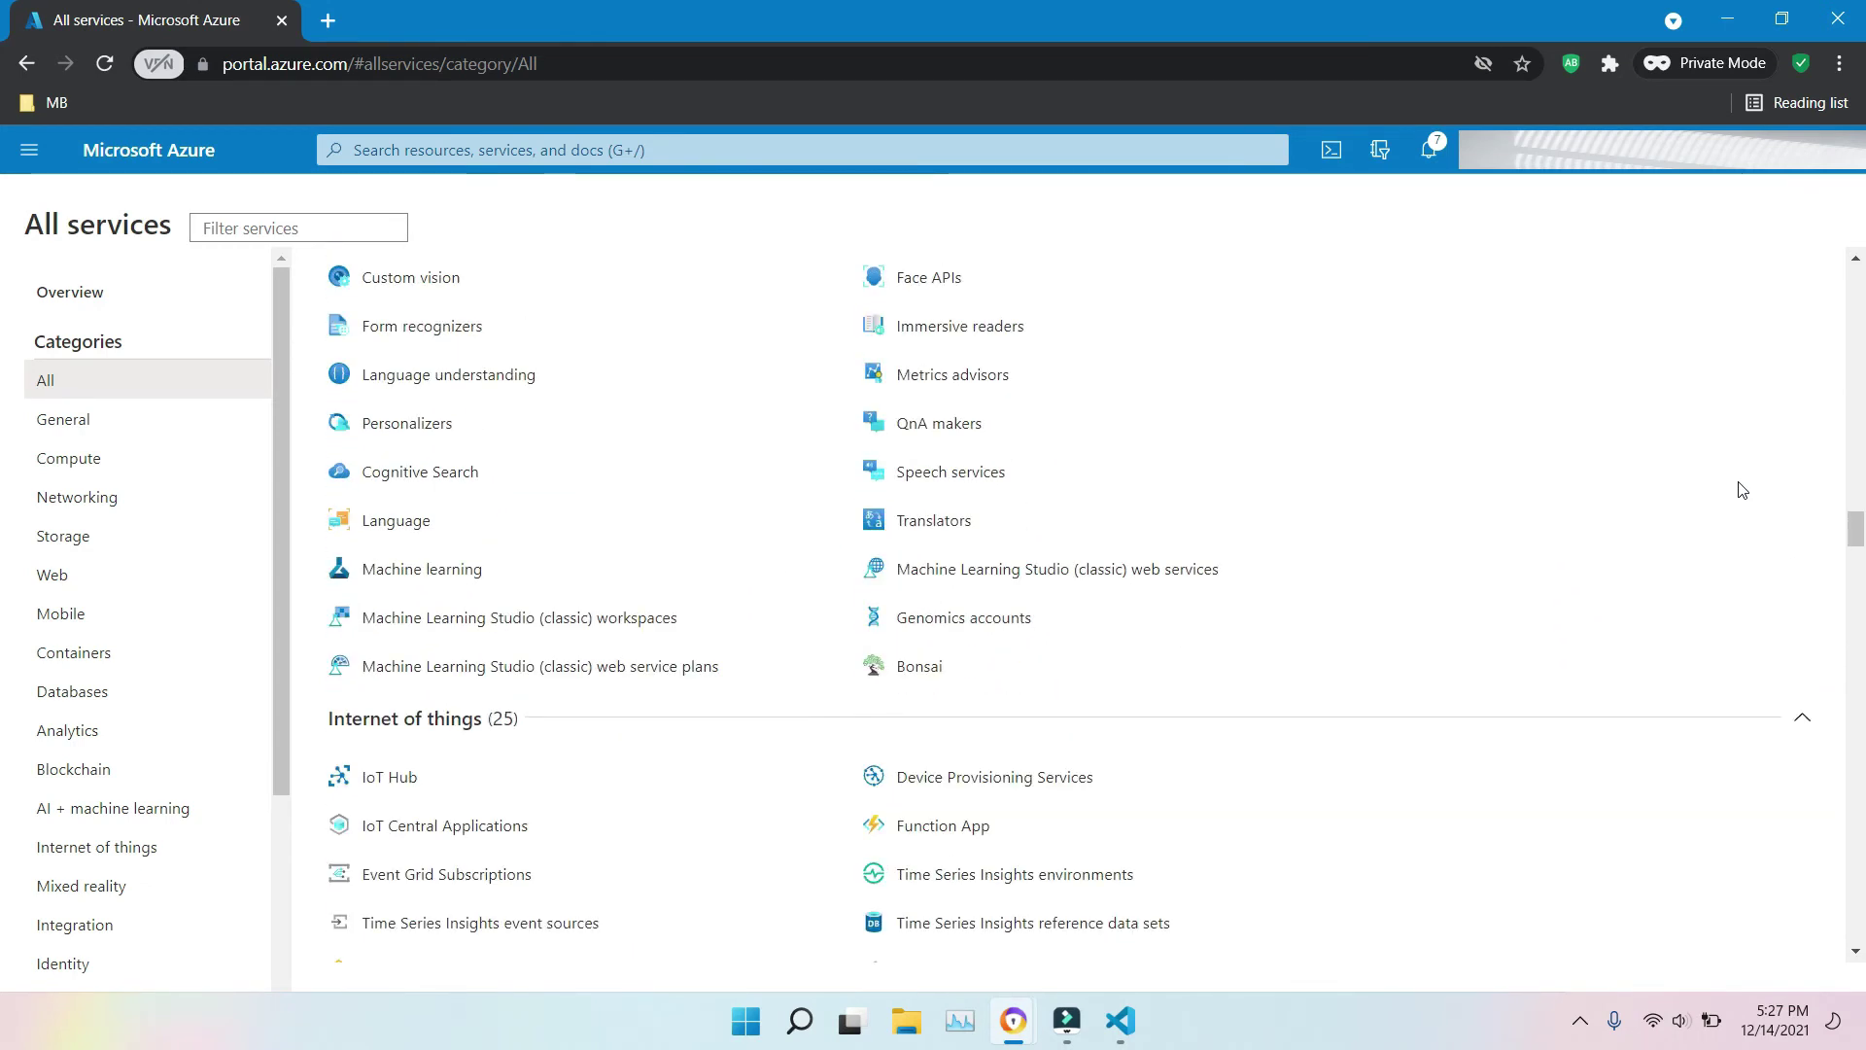
scroll(1742, 488, up, 5)
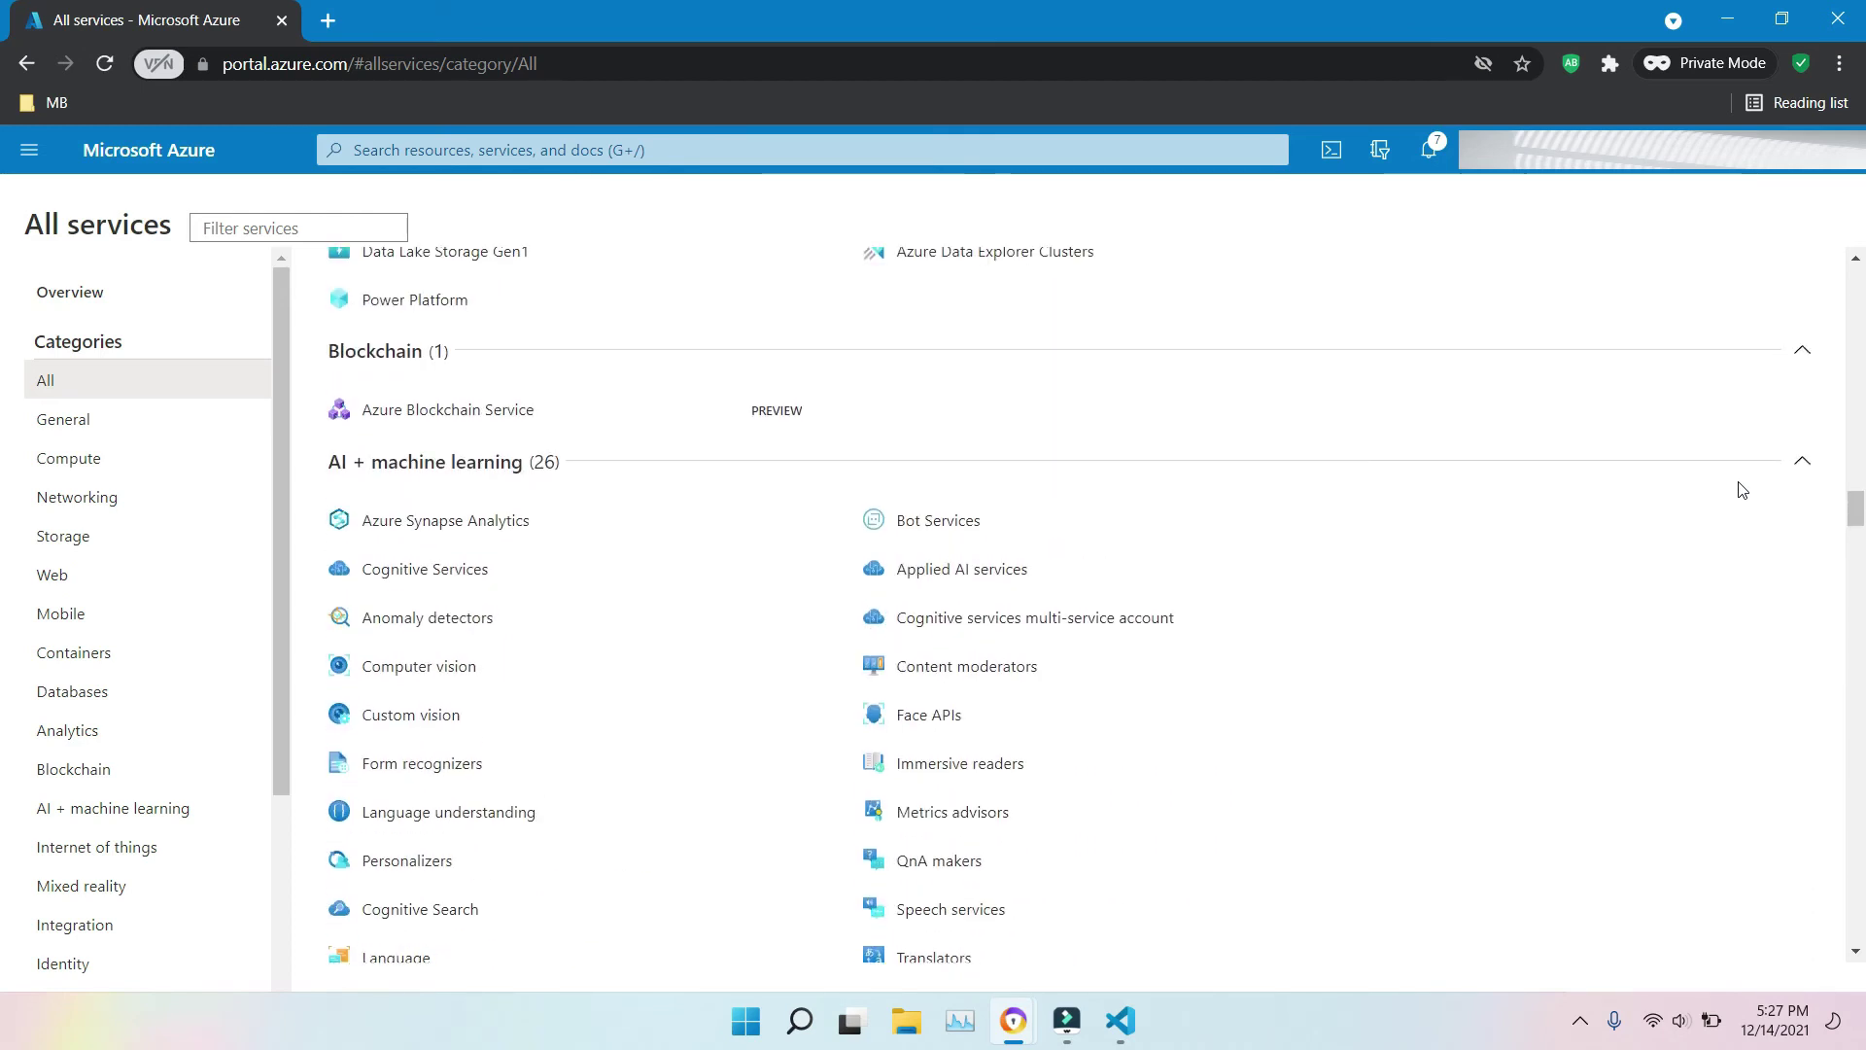
scroll(1742, 489, down, 3)
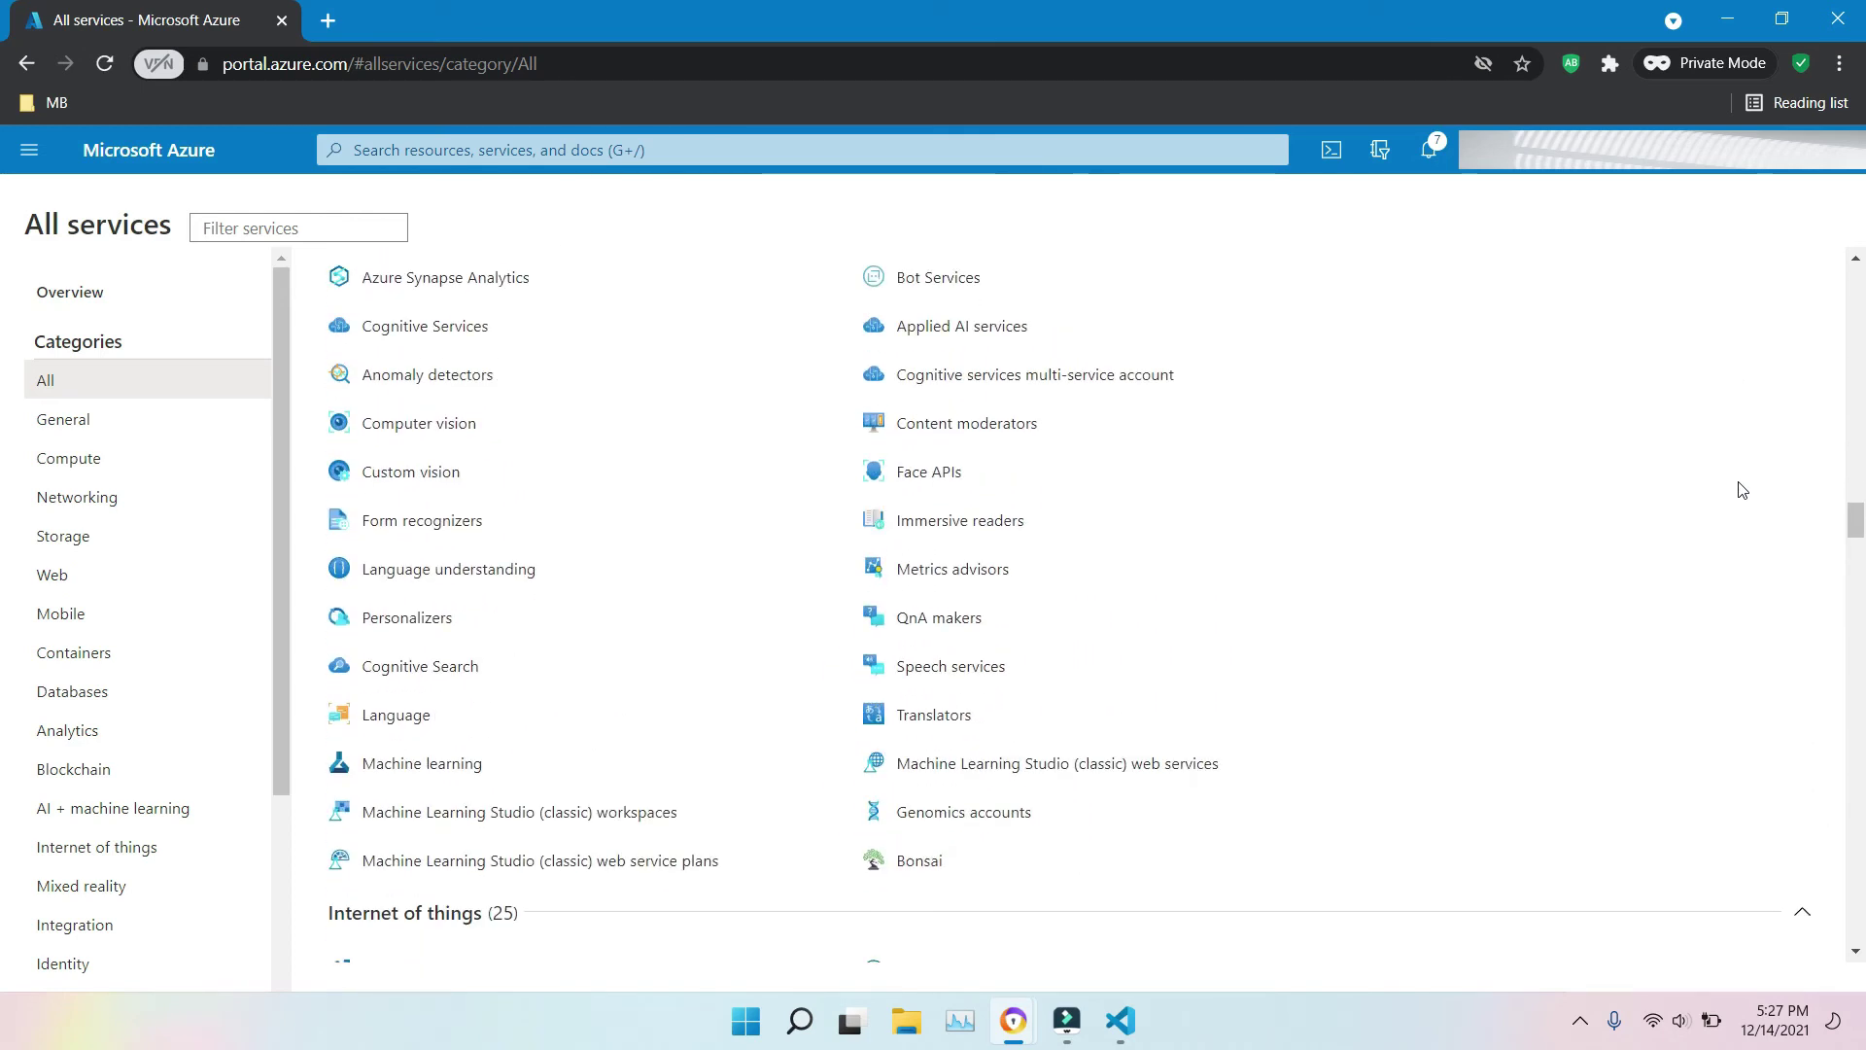
- Examine the services listed under Internet of things, Mixed reality, Integration, Identity and Security
scroll(1741, 488, down, 7)
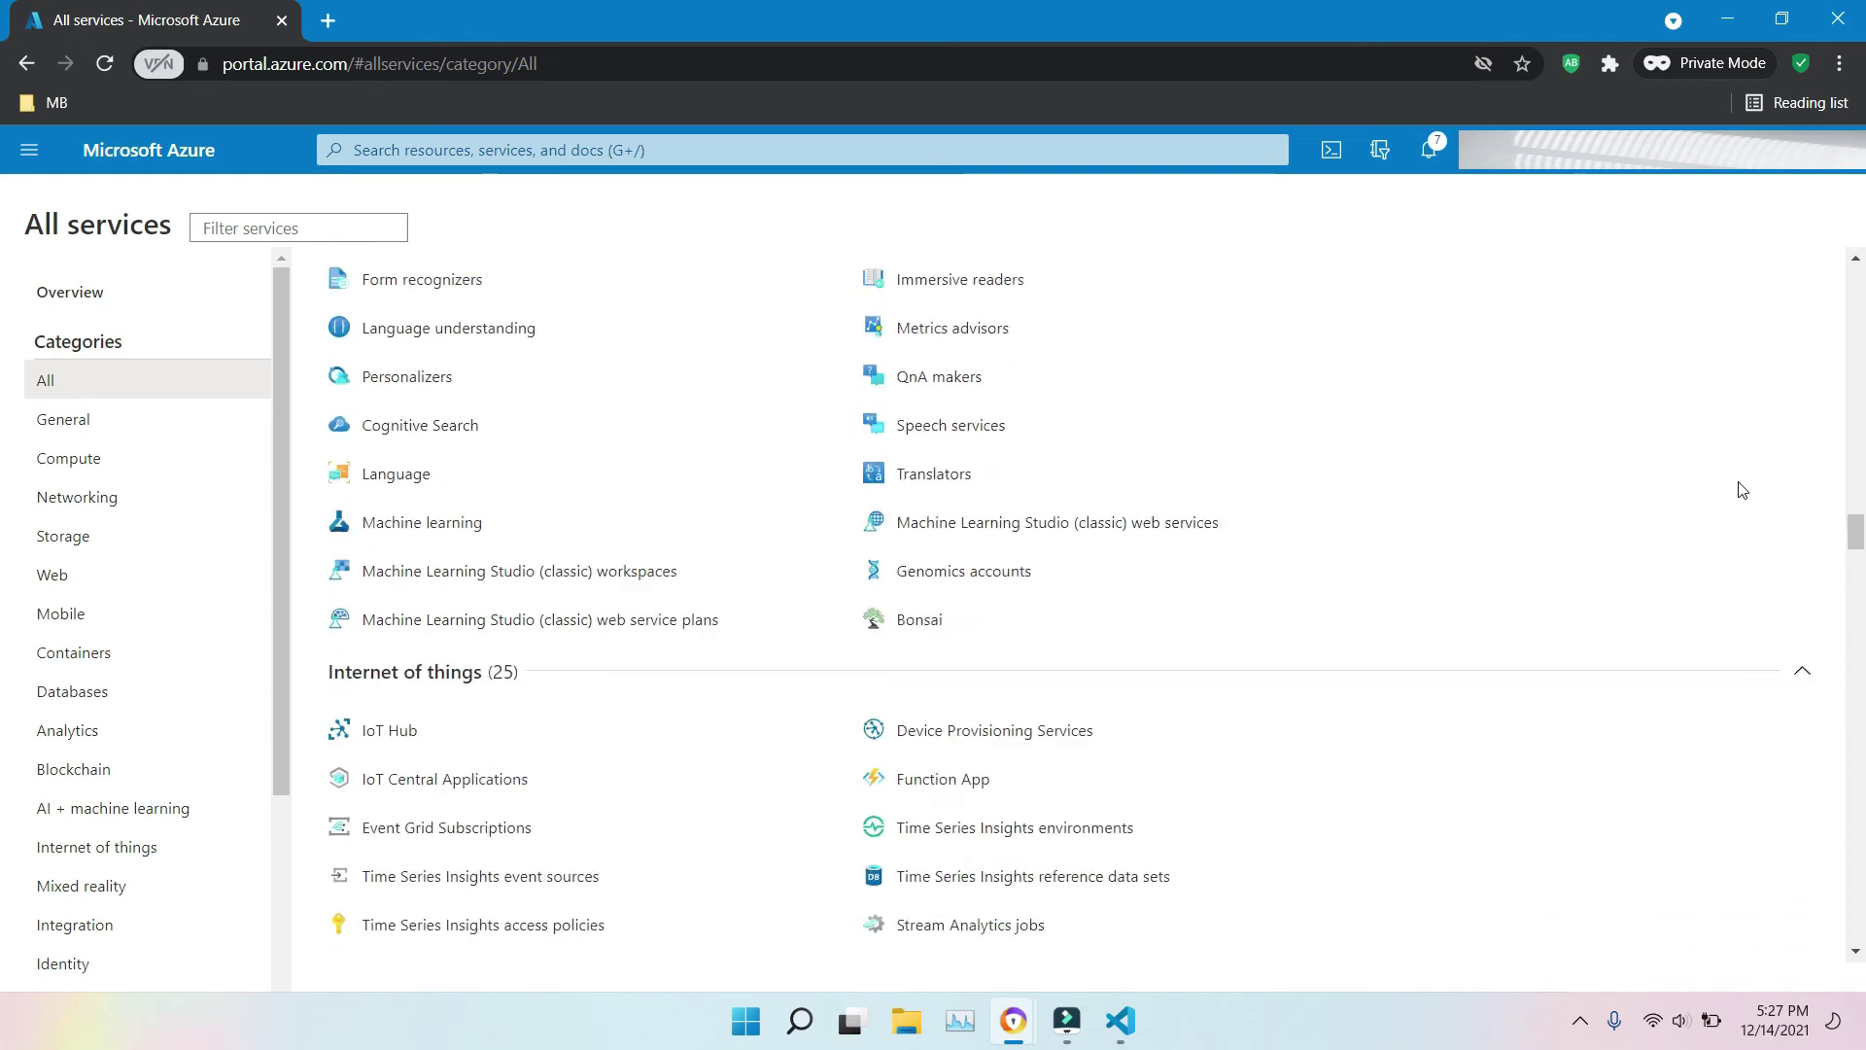
scroll(1742, 489, up, 1)
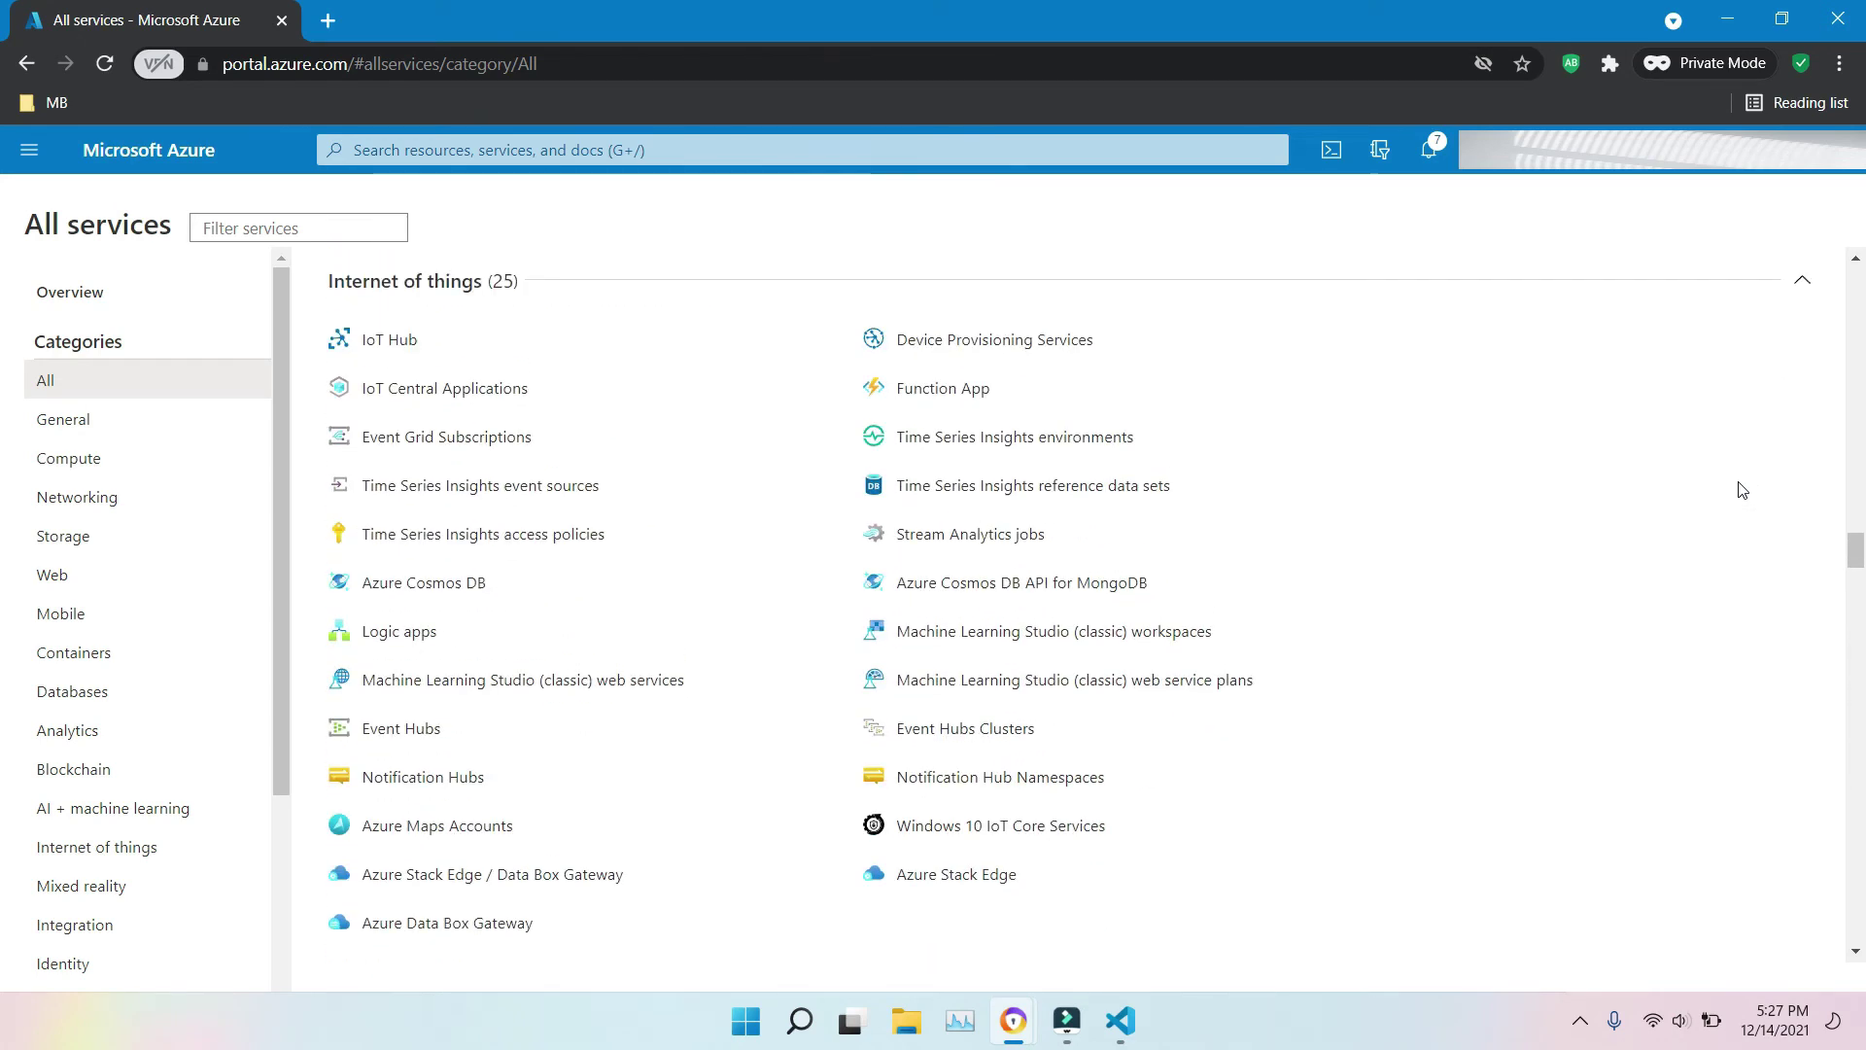
scroll(1742, 489, down, 5)
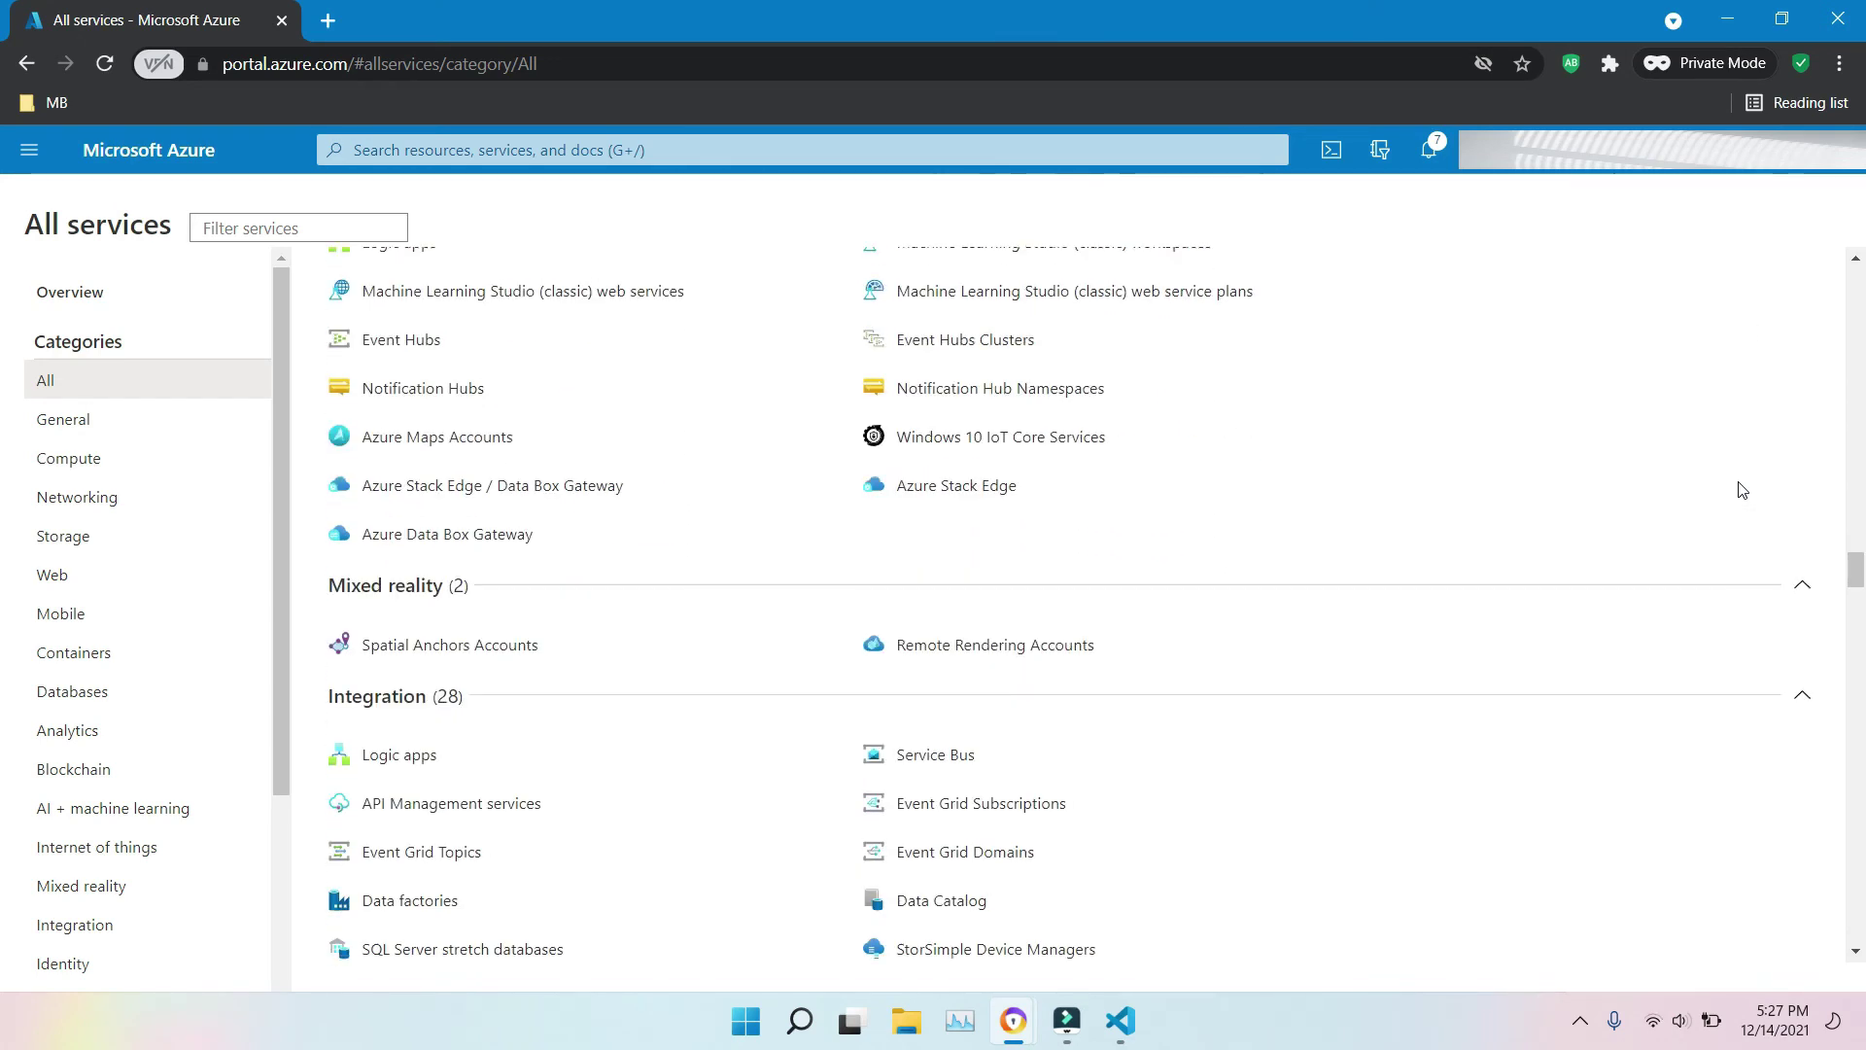
scroll(1742, 489, down, 3)
scroll(1742, 489, down, 5)
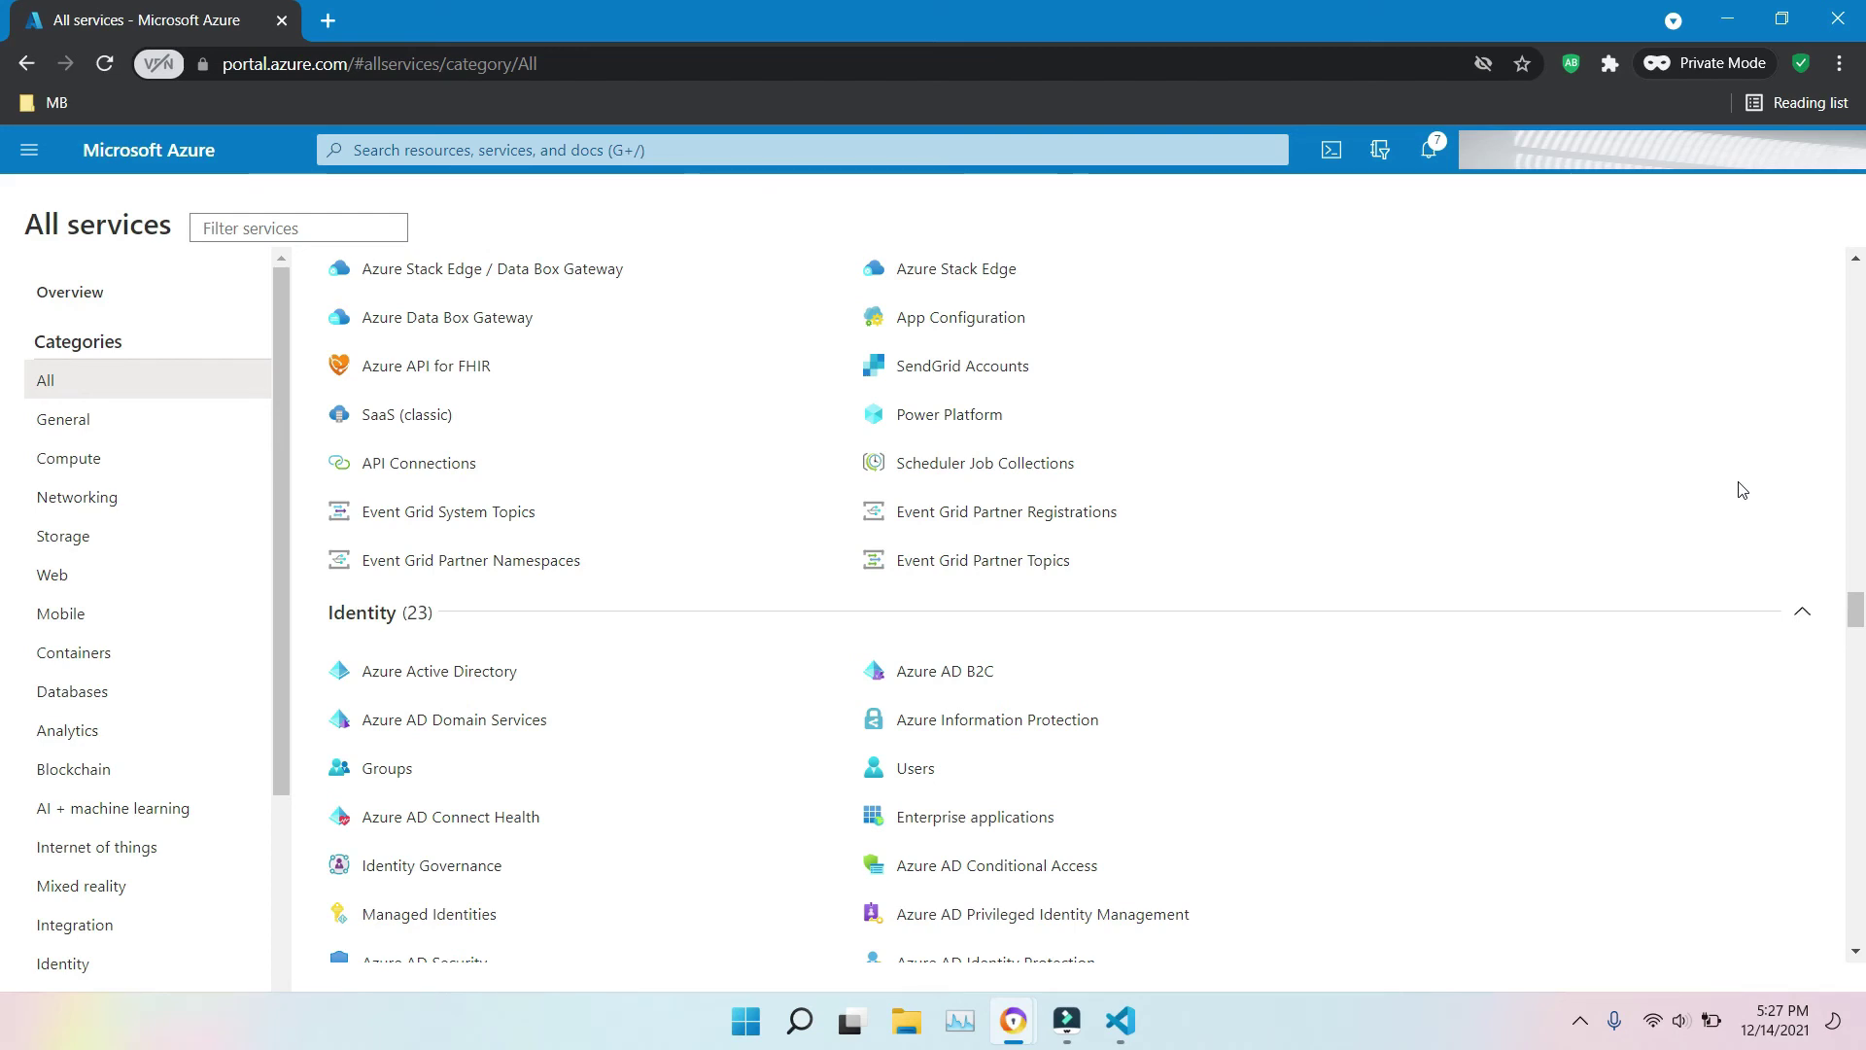
scroll(1742, 490, down, 3)
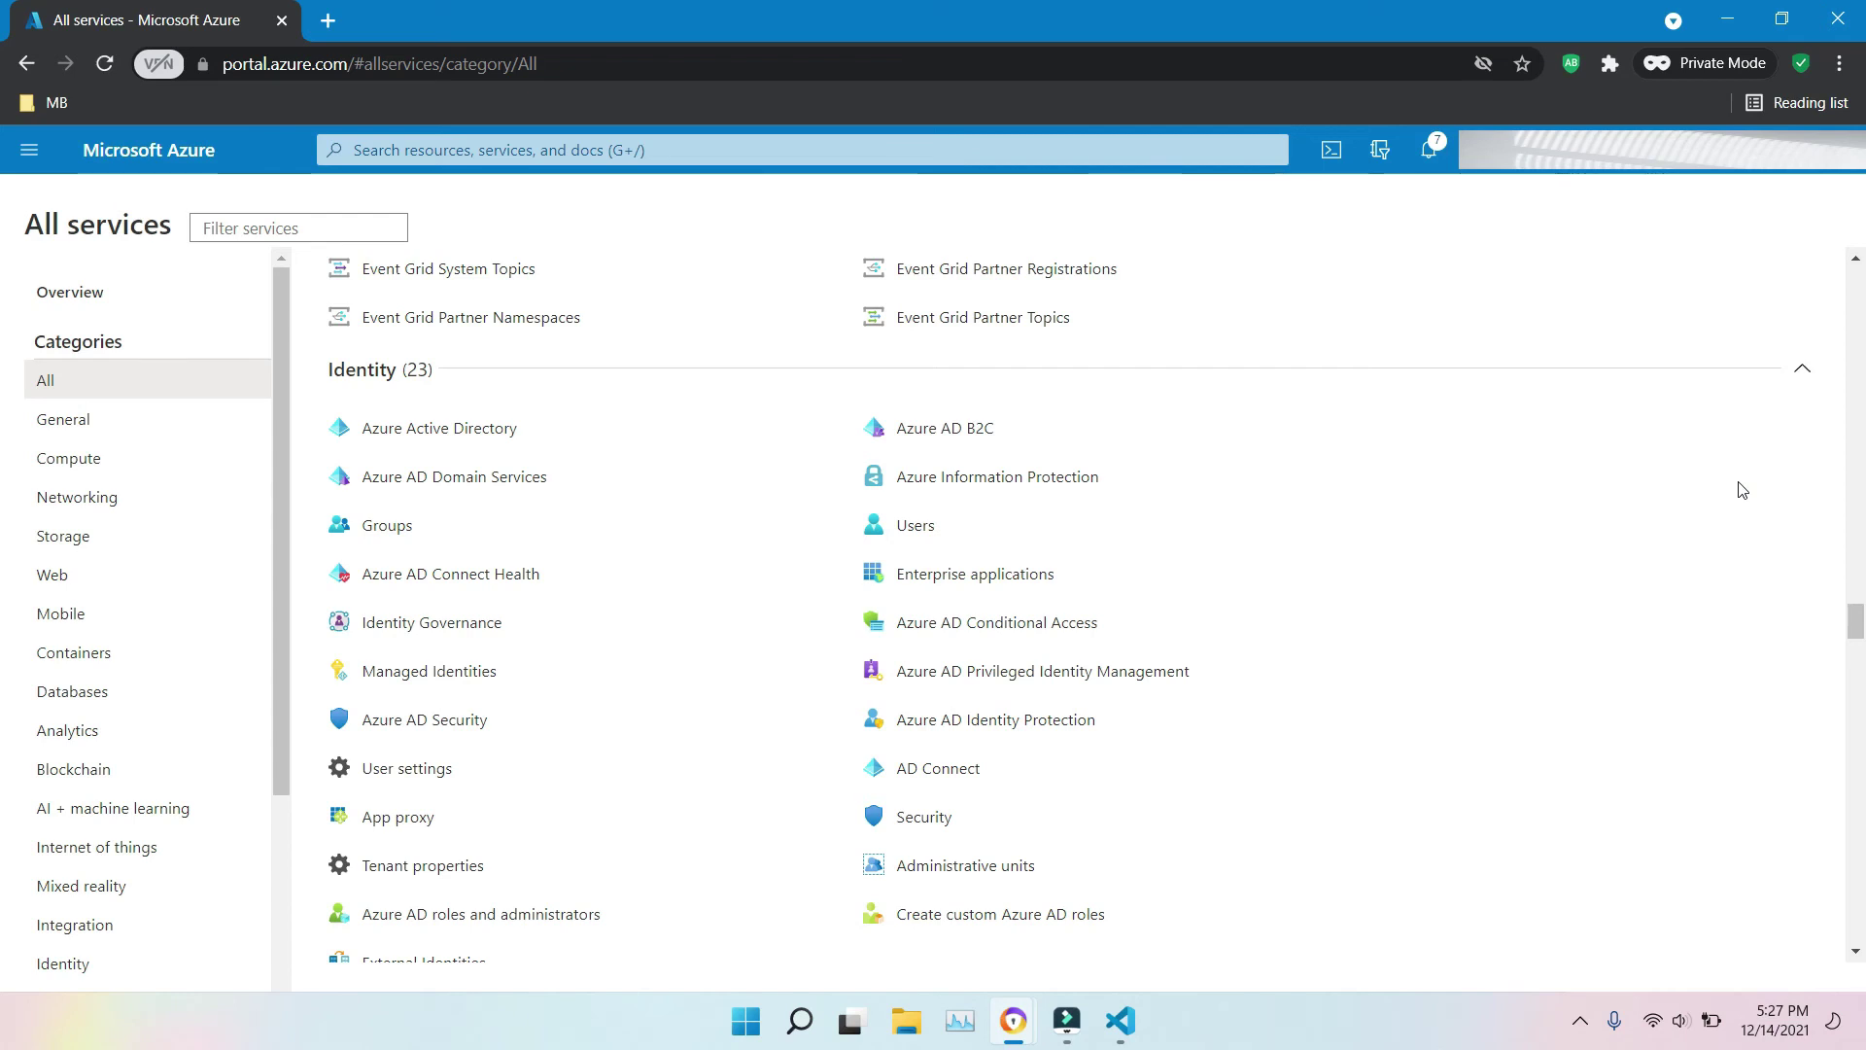
scroll(1742, 490, down, 3)
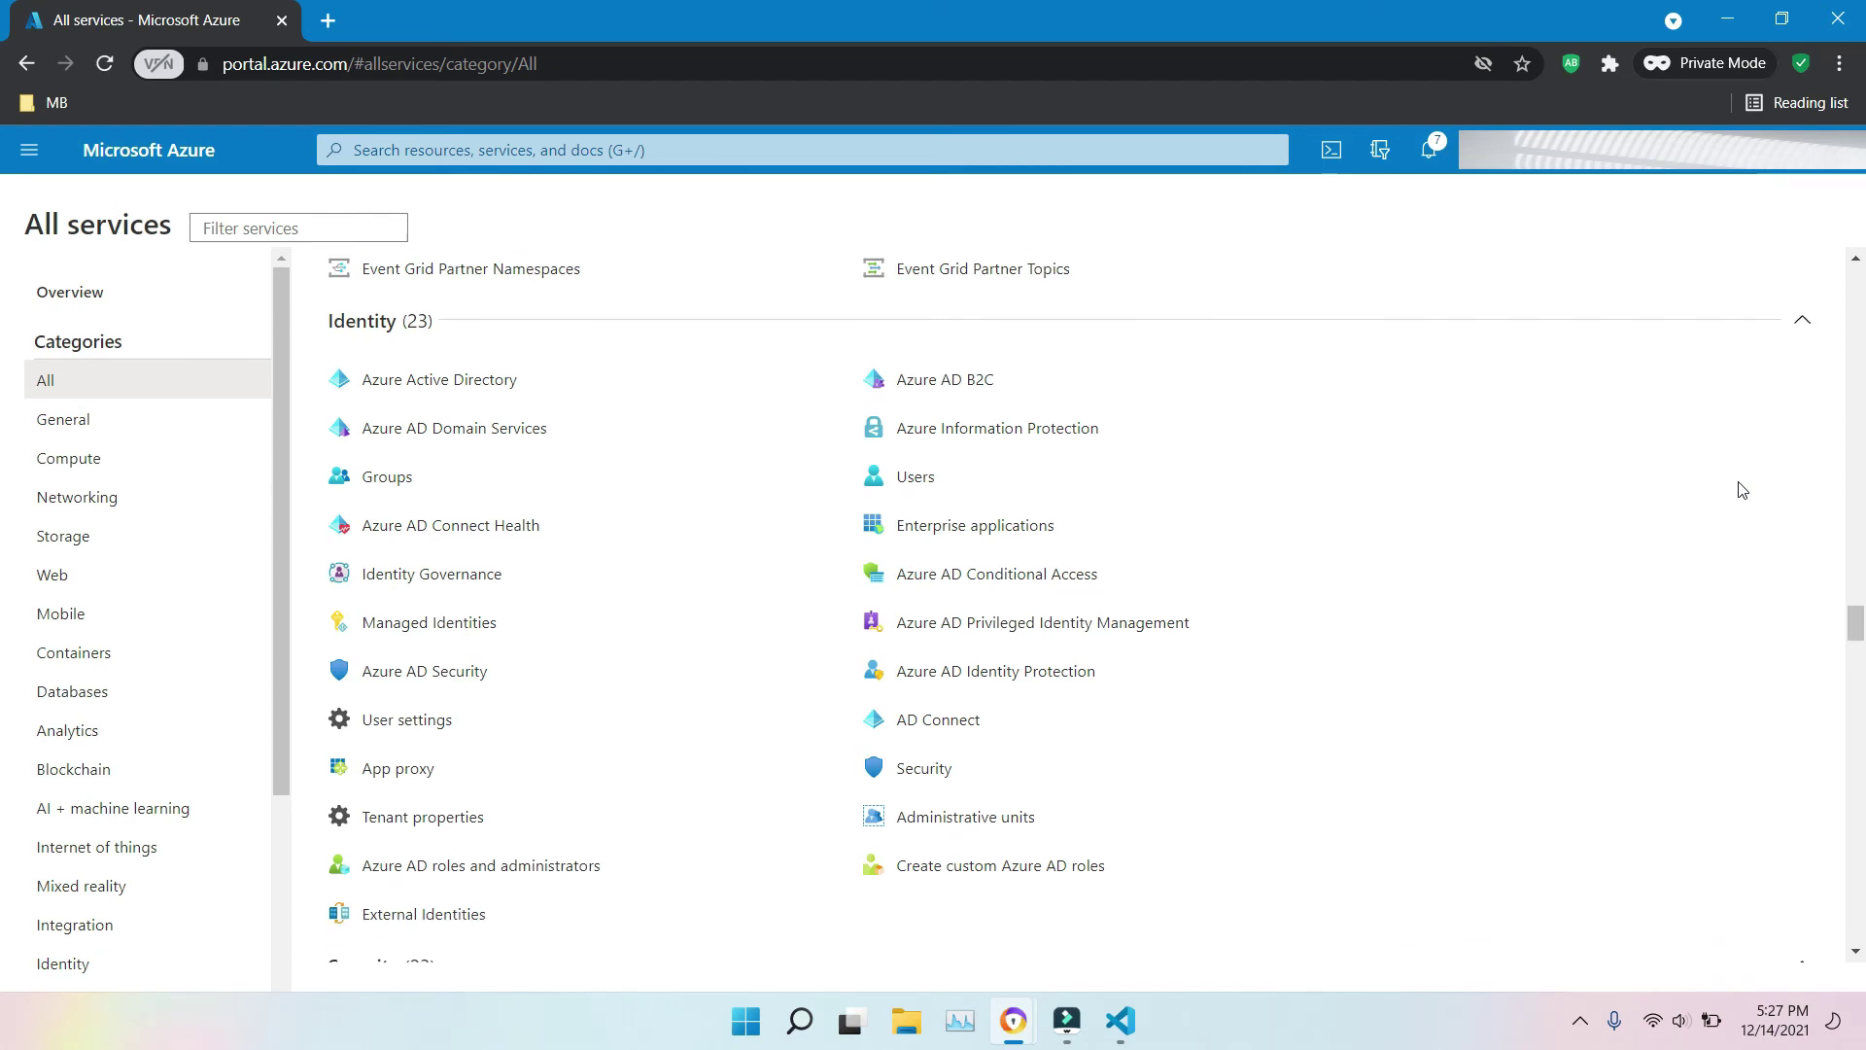
scroll(1741, 490, down, 3)
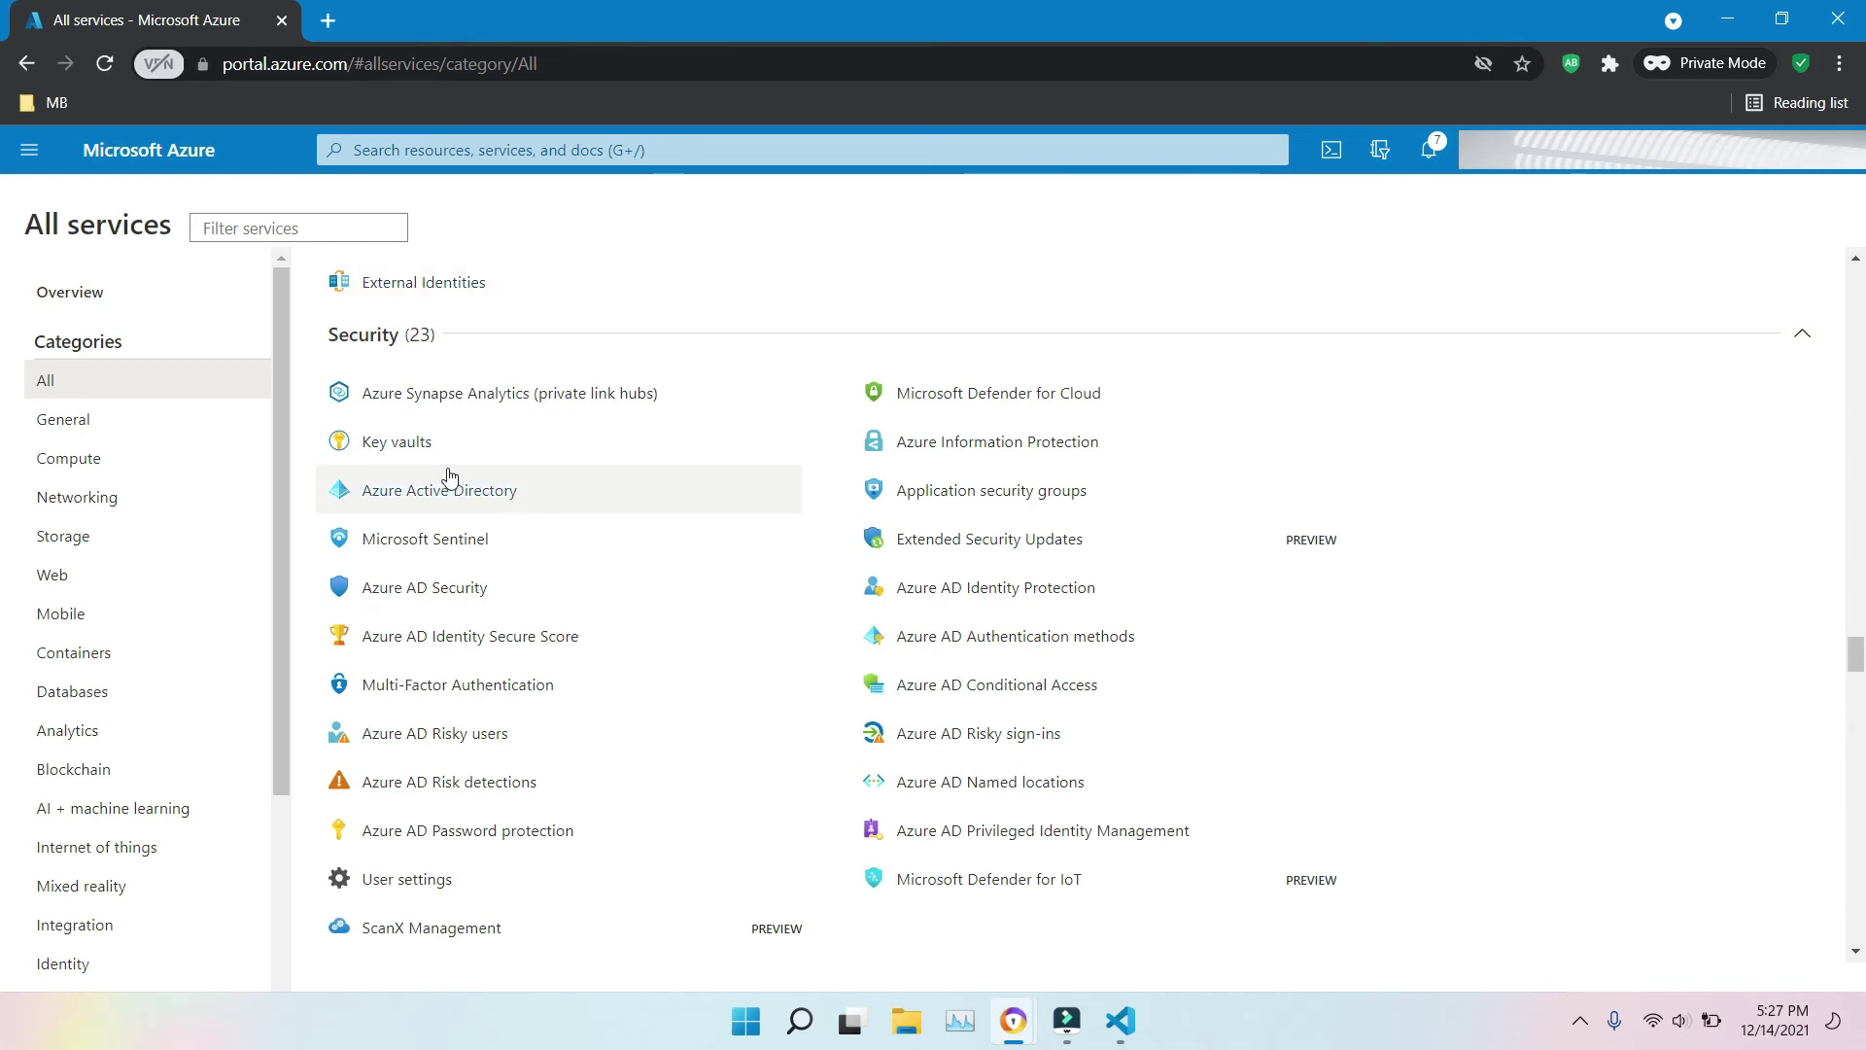
- Open the Key vaults page from the Security services and return to the list of all services
mouse_move(418, 445)
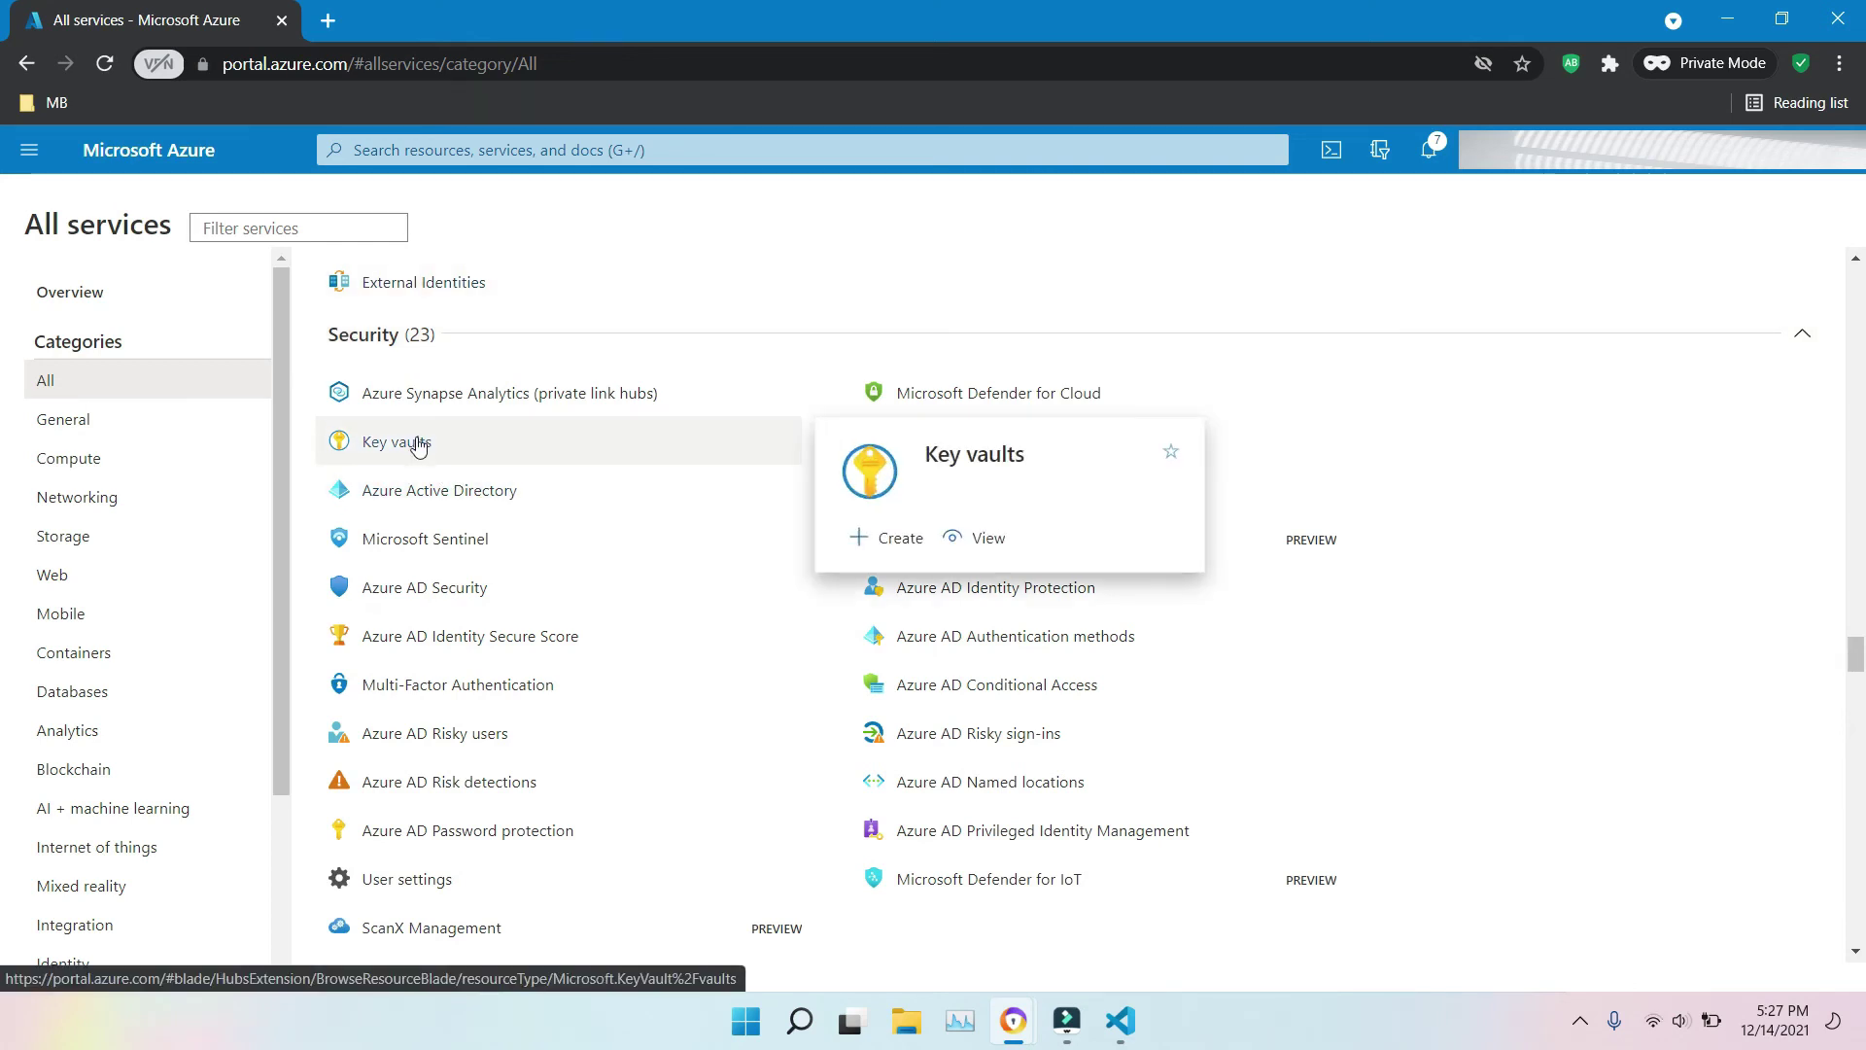
click(418, 445)
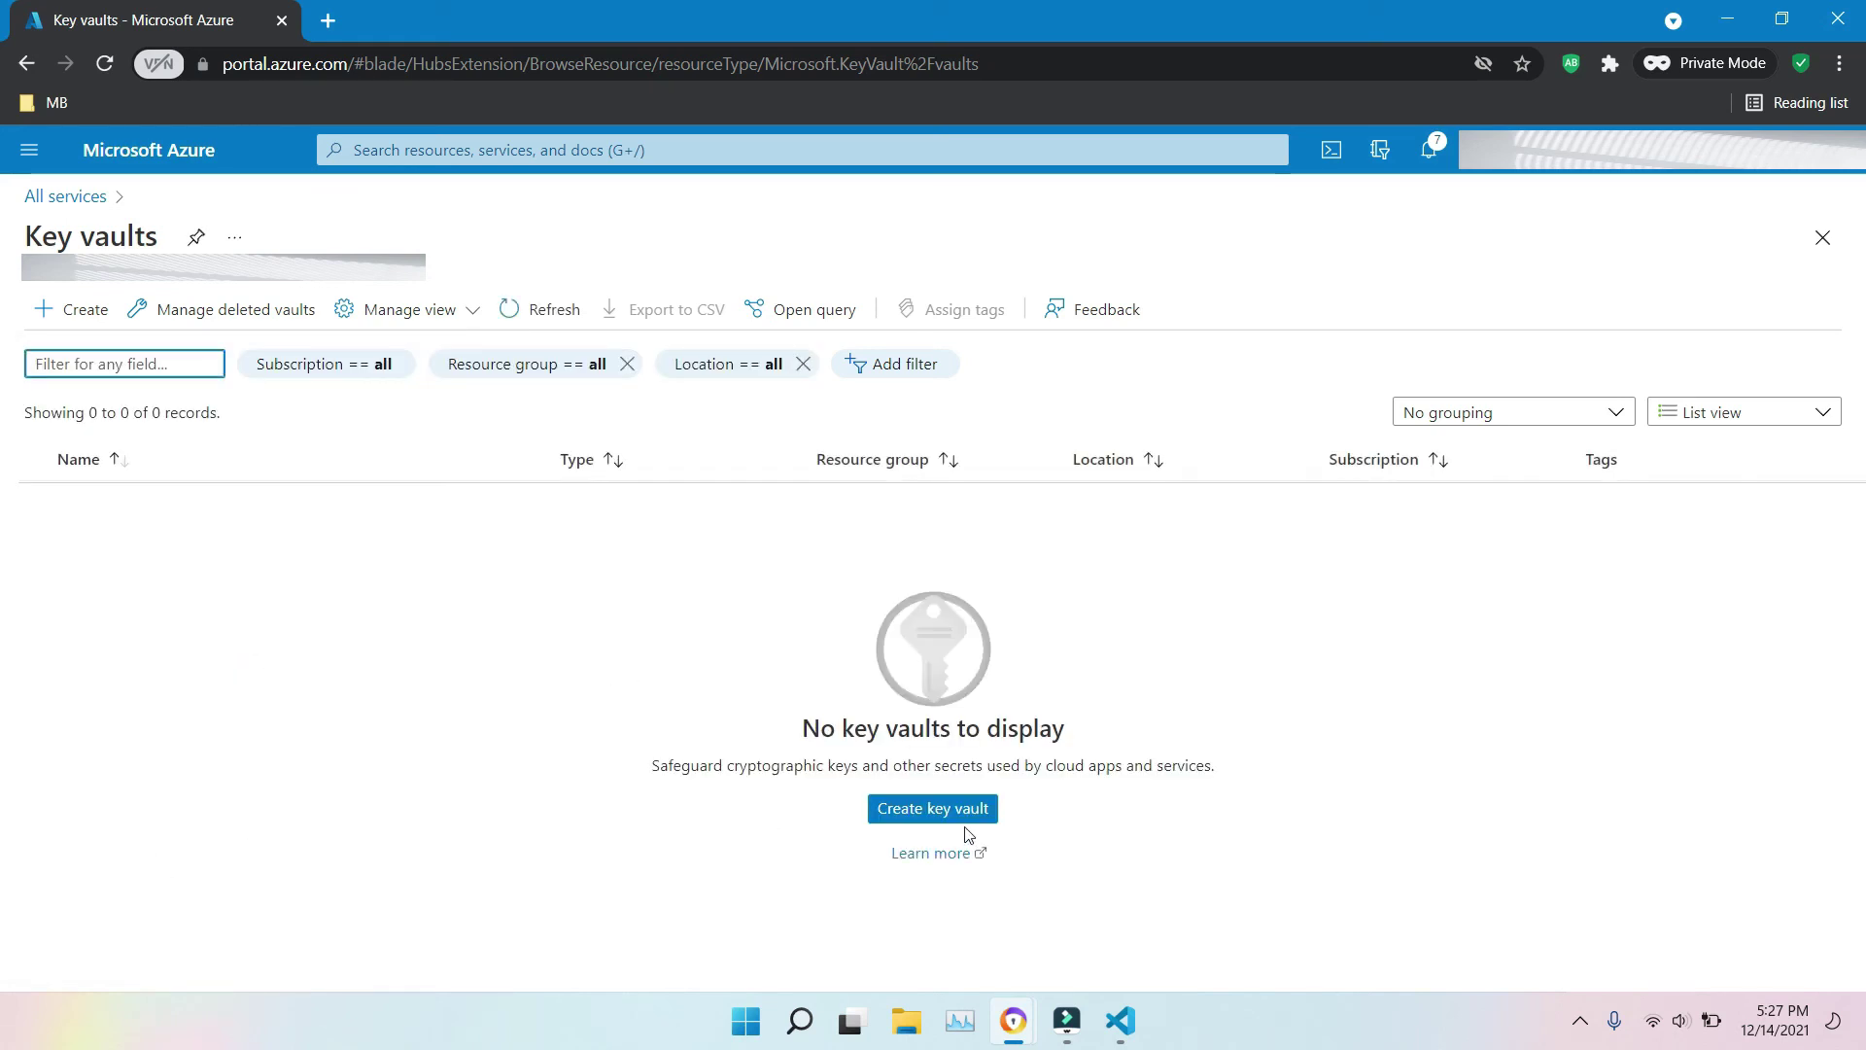
click(26, 64)
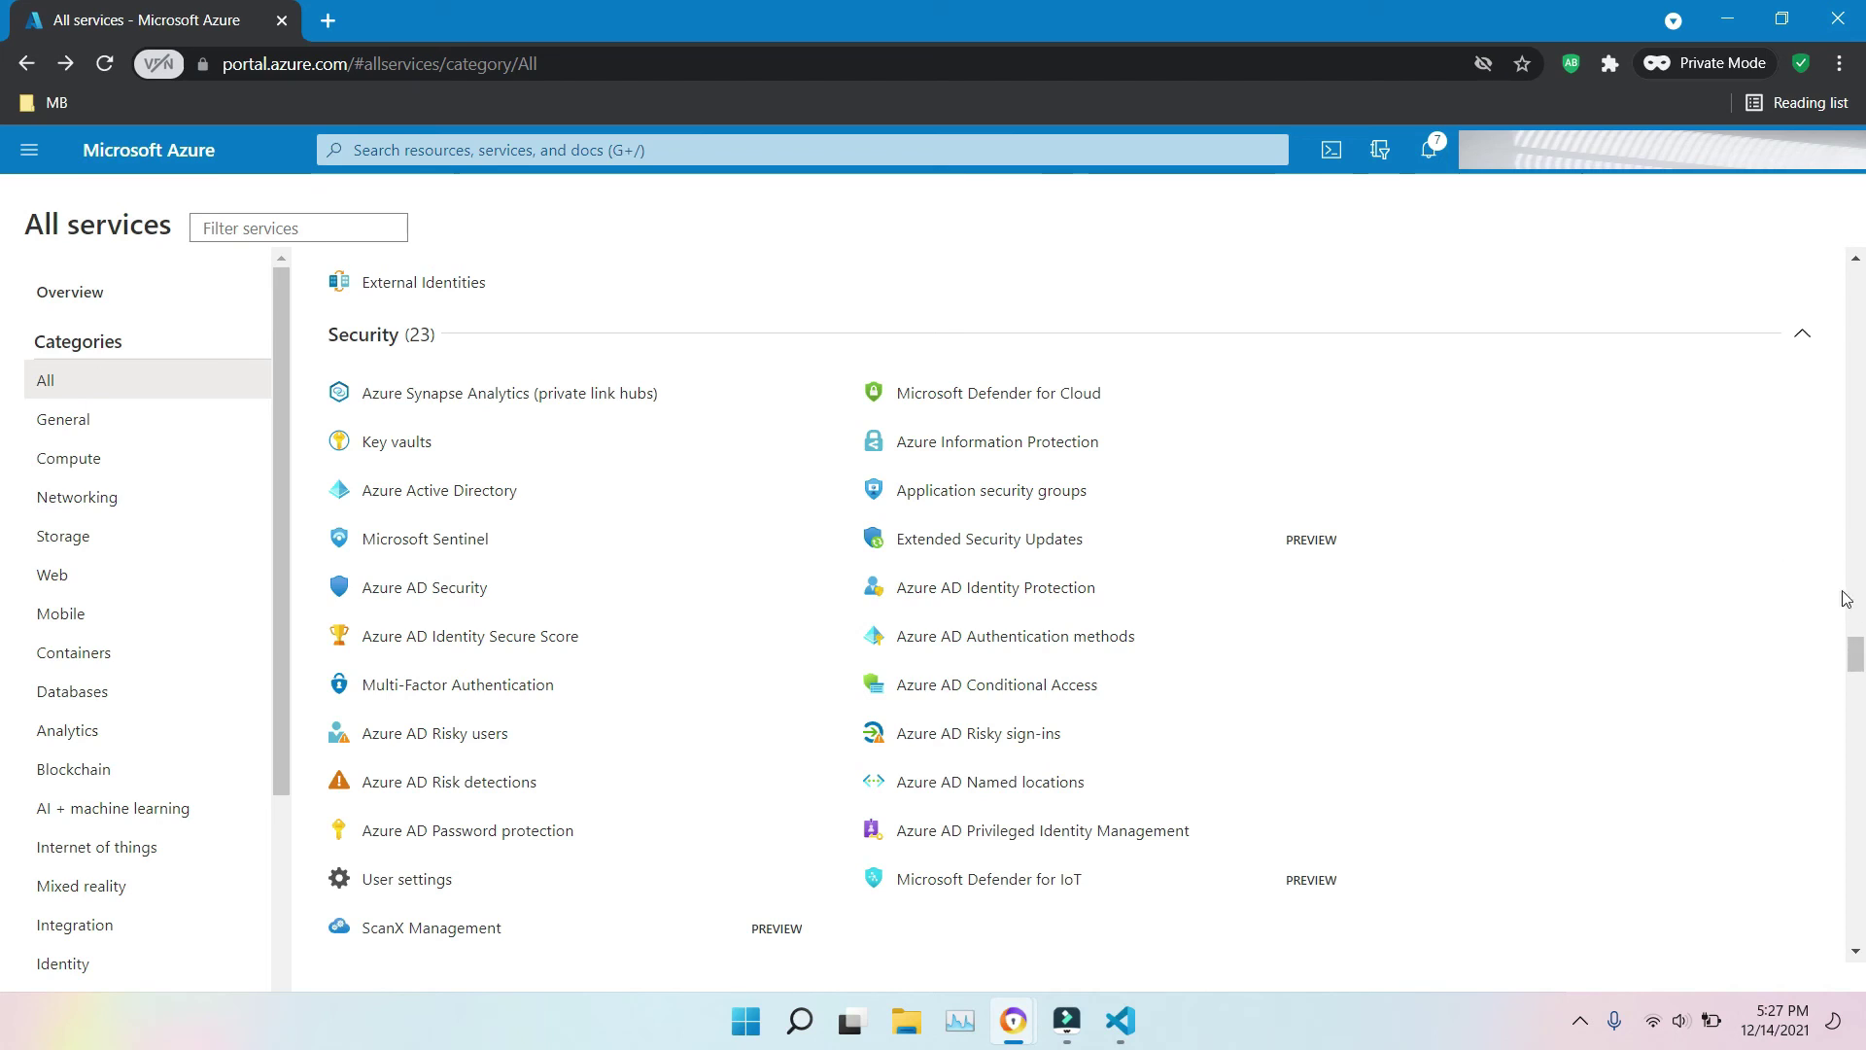
- Skim the remaining service categories to the end of the list and return to the General category
drag(1857, 669, 1862, 935)
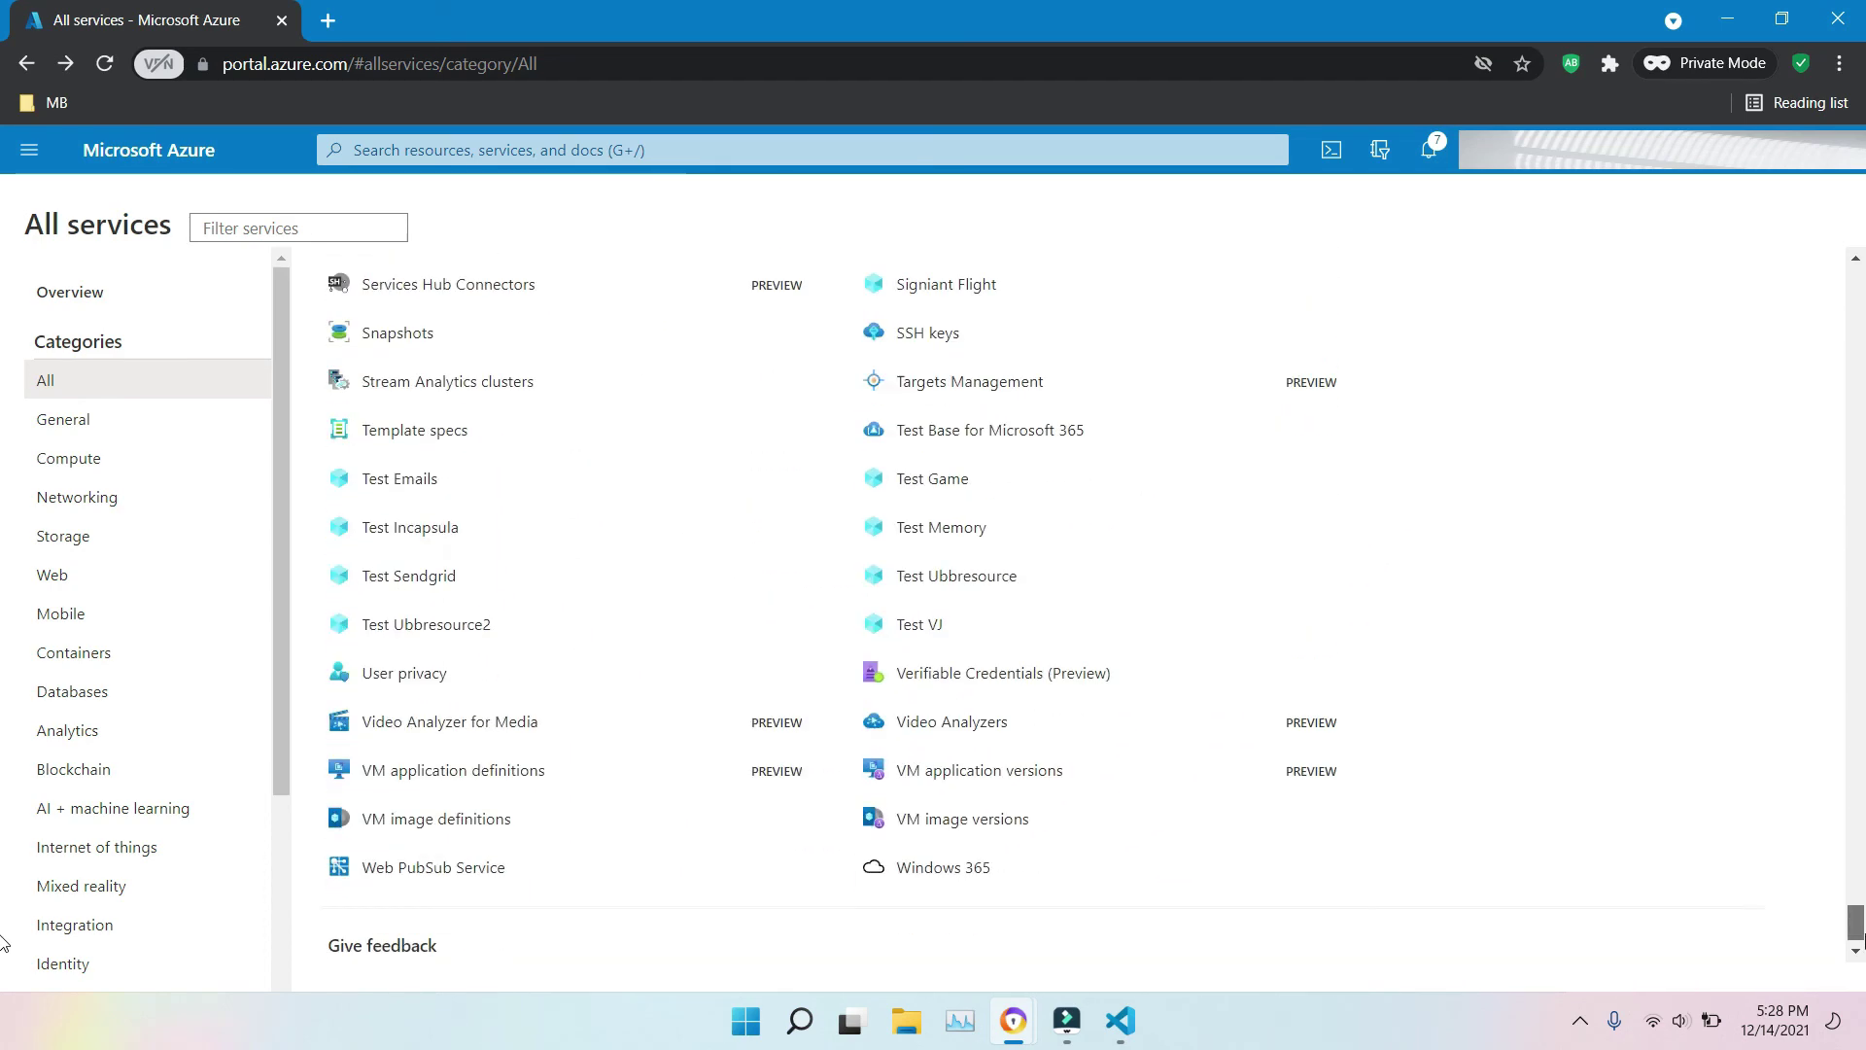
scroll(1844, 815, up, 1)
drag(1843, 815, 1818, 212)
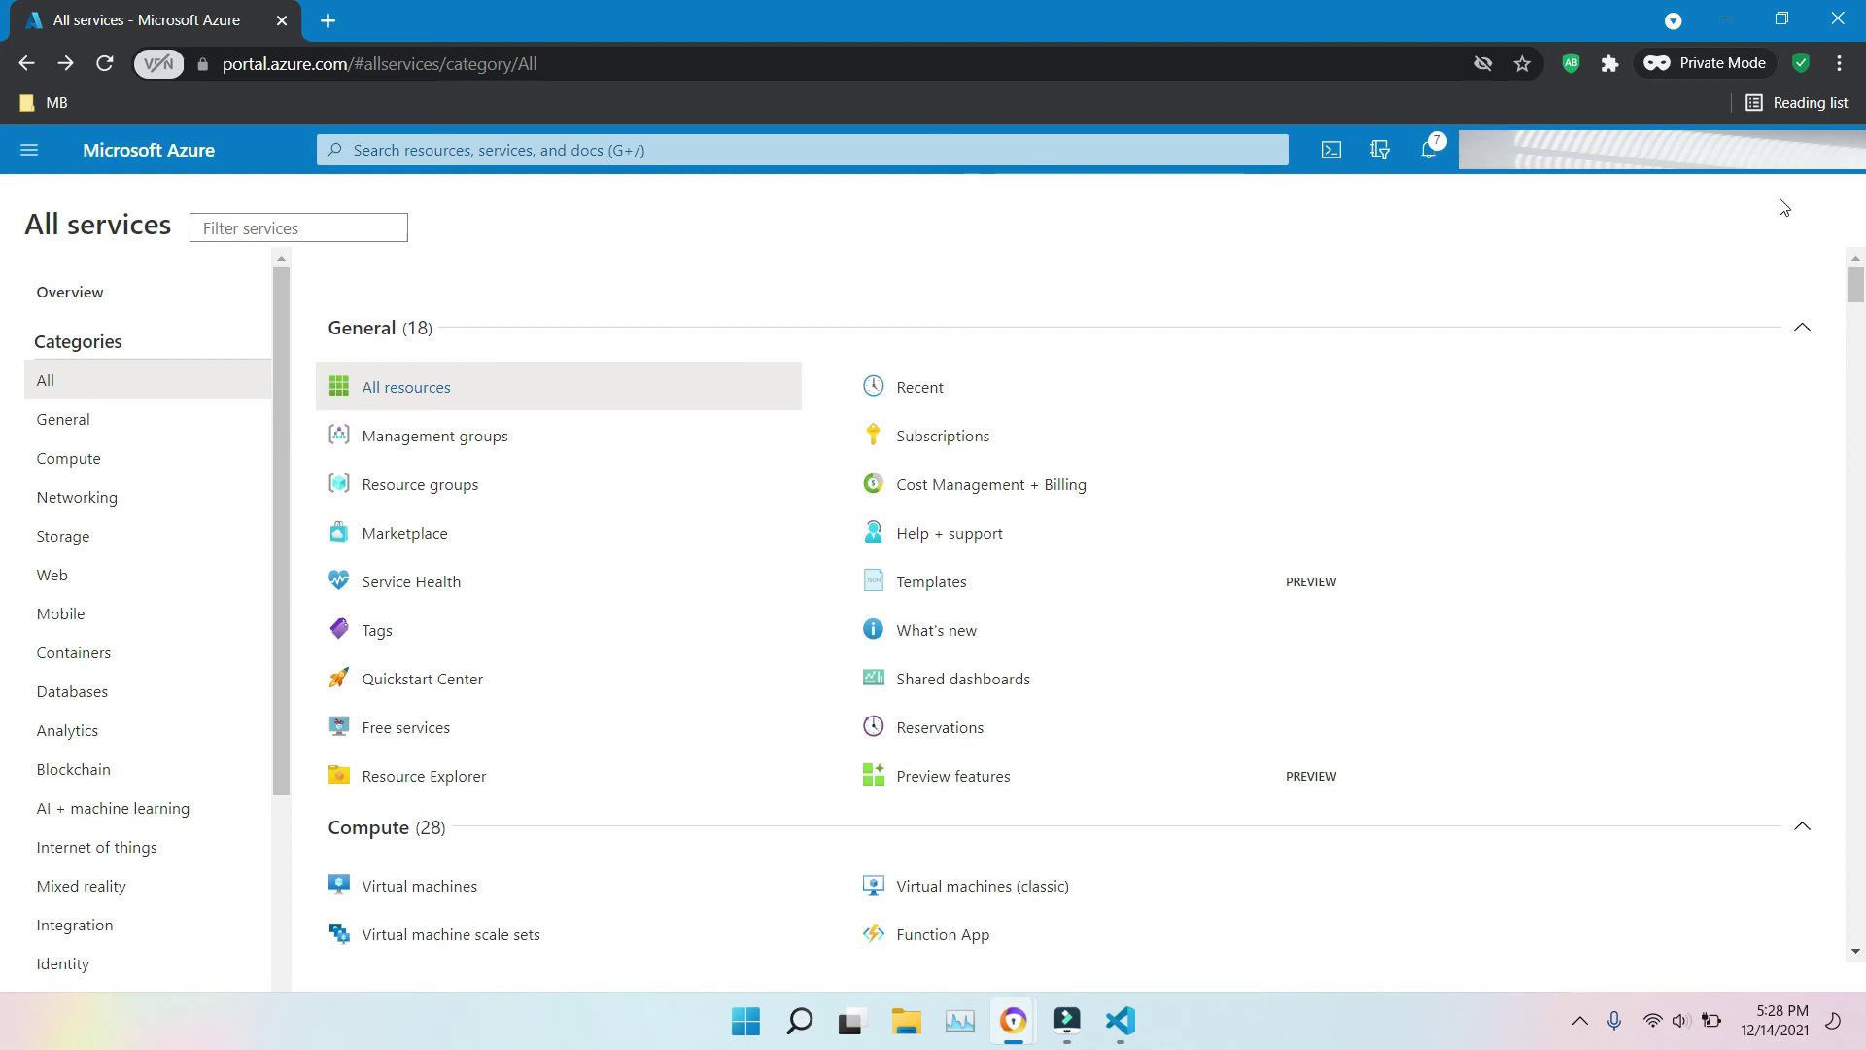
- Open the portal's My Dashboard page and refresh its tiles
click(30, 152)
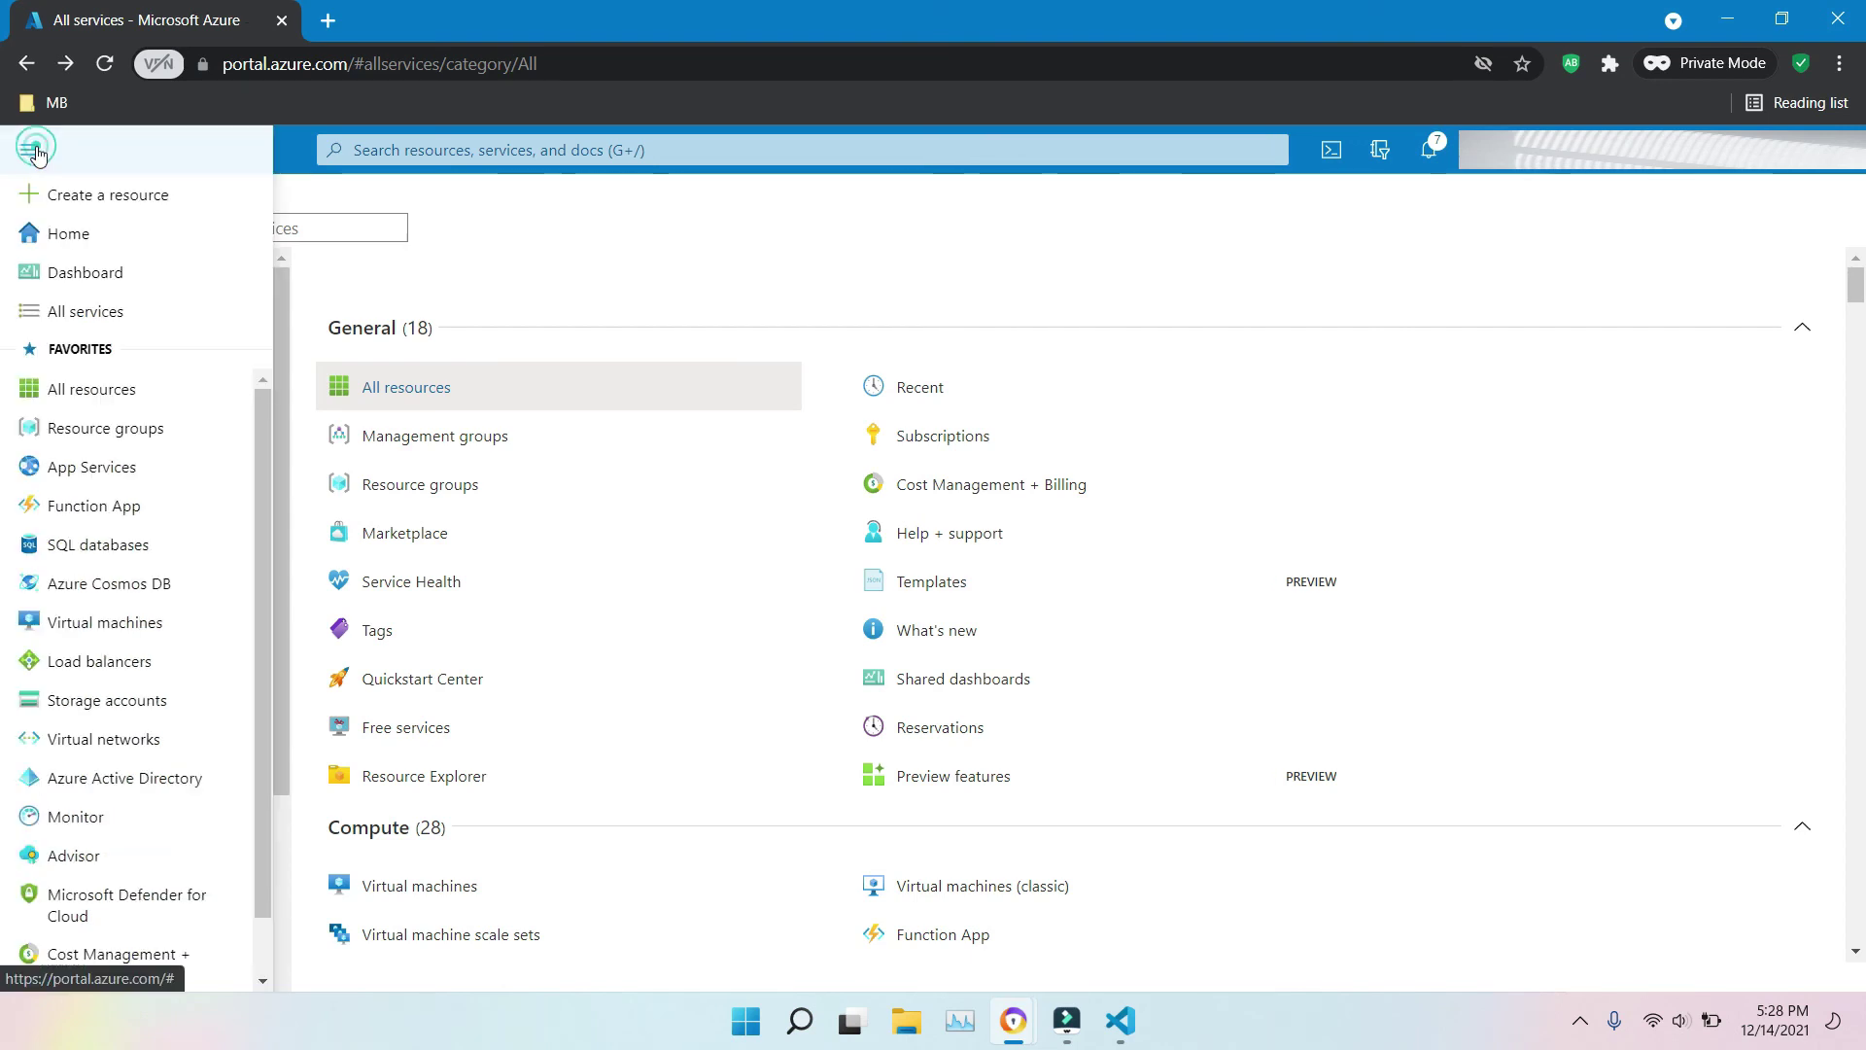
click(96, 289)
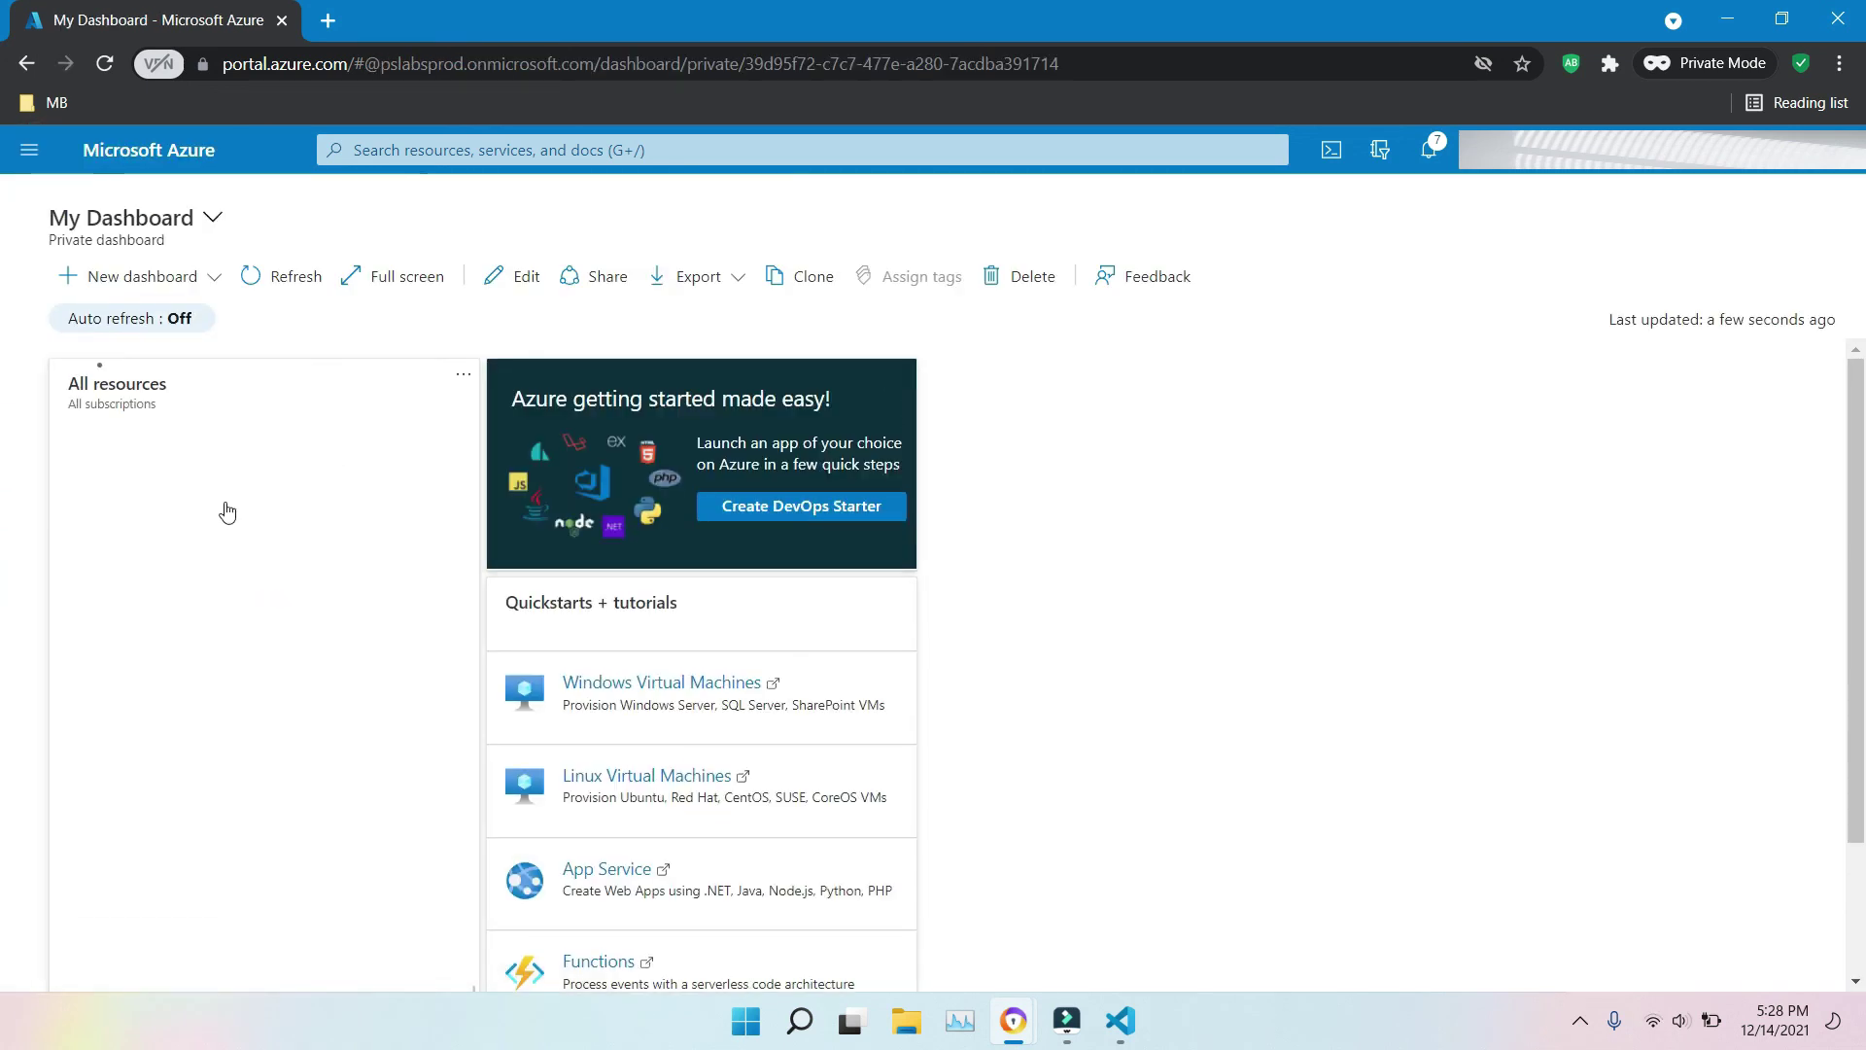
click(273, 282)
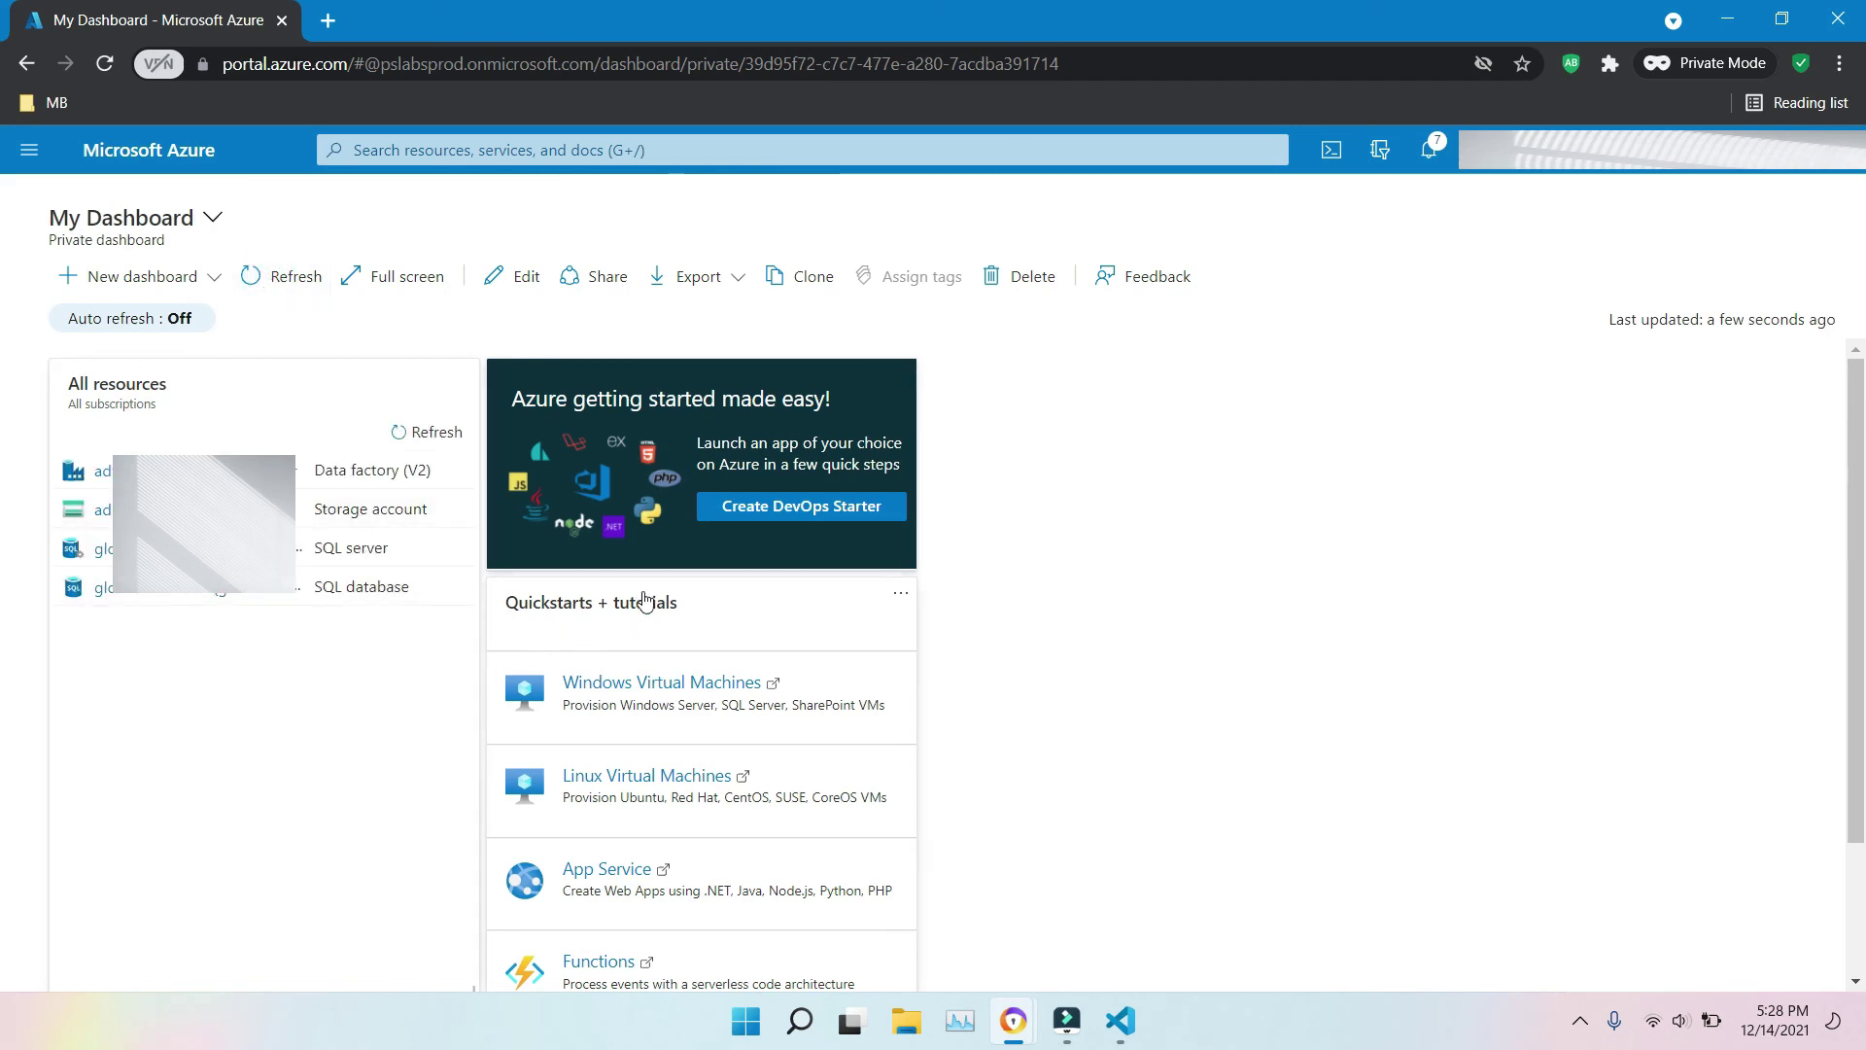
- Start a new blank dashboard, close its Tile Gallery, and return to My Dashboard discarding the unsaved edits
click(158, 290)
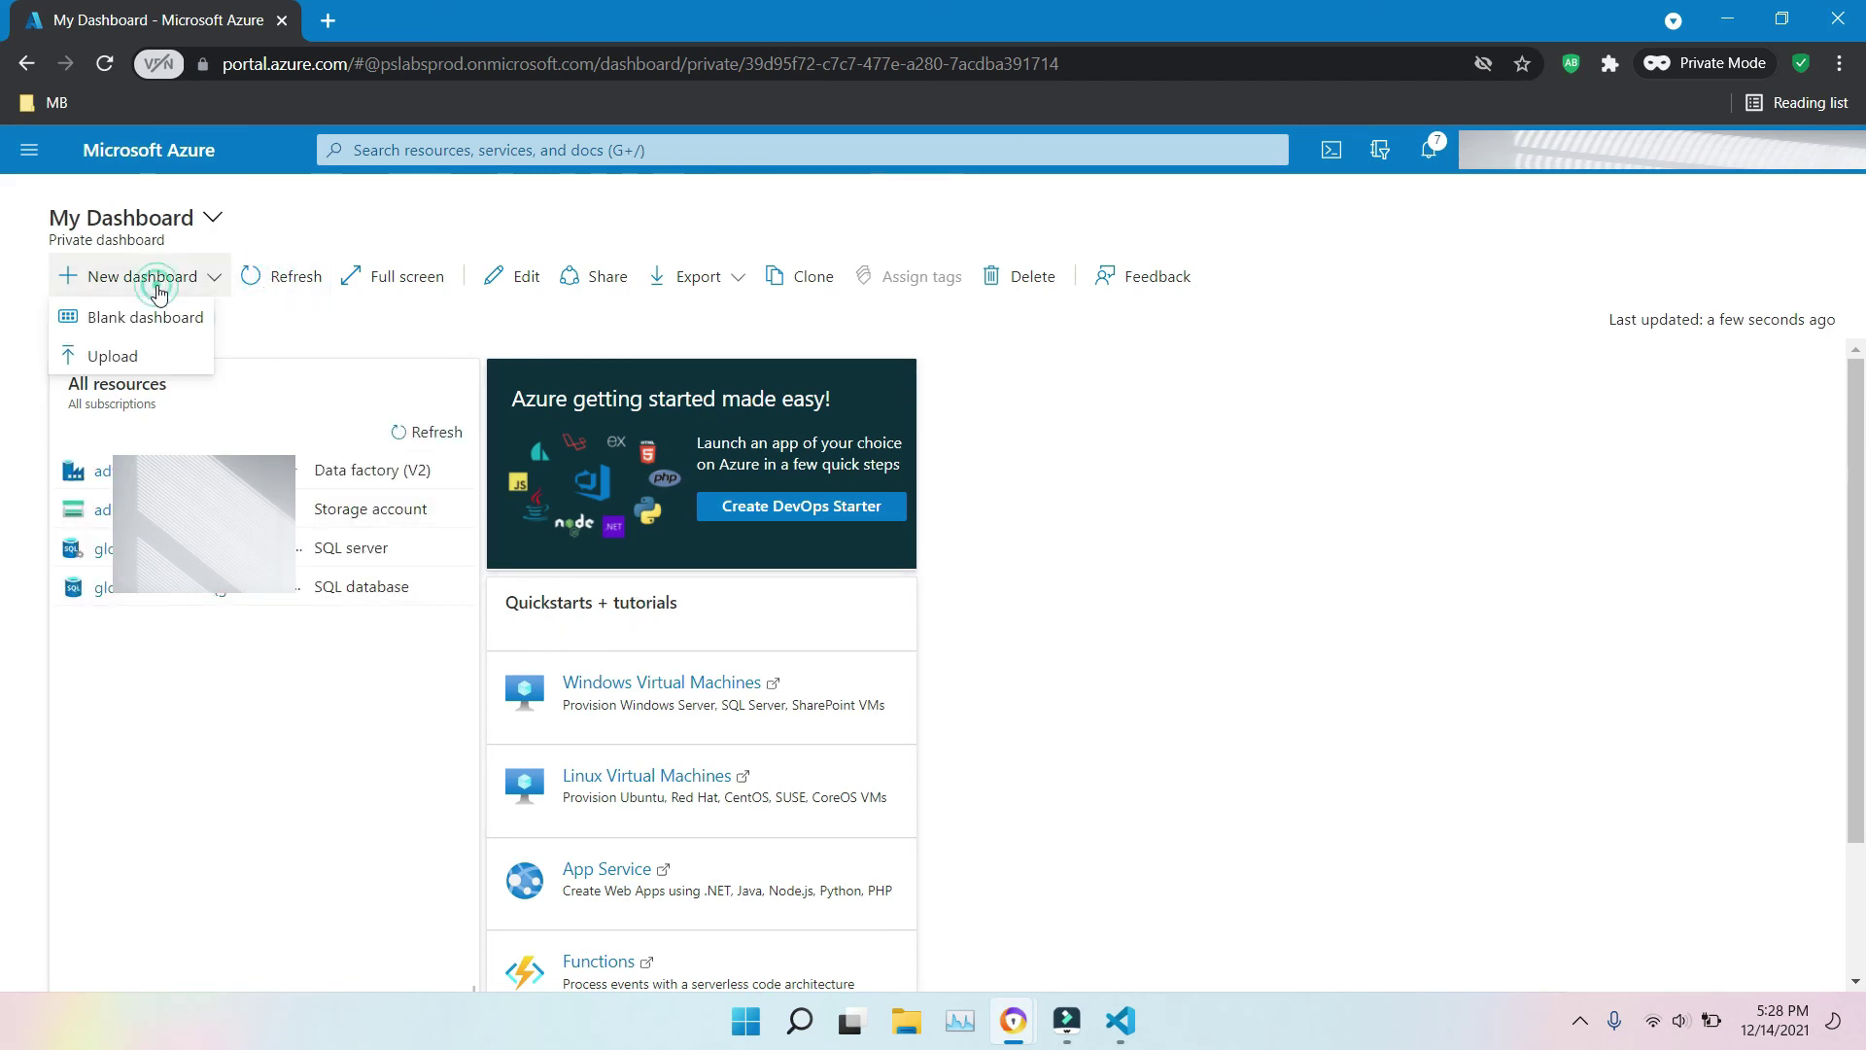
click(170, 331)
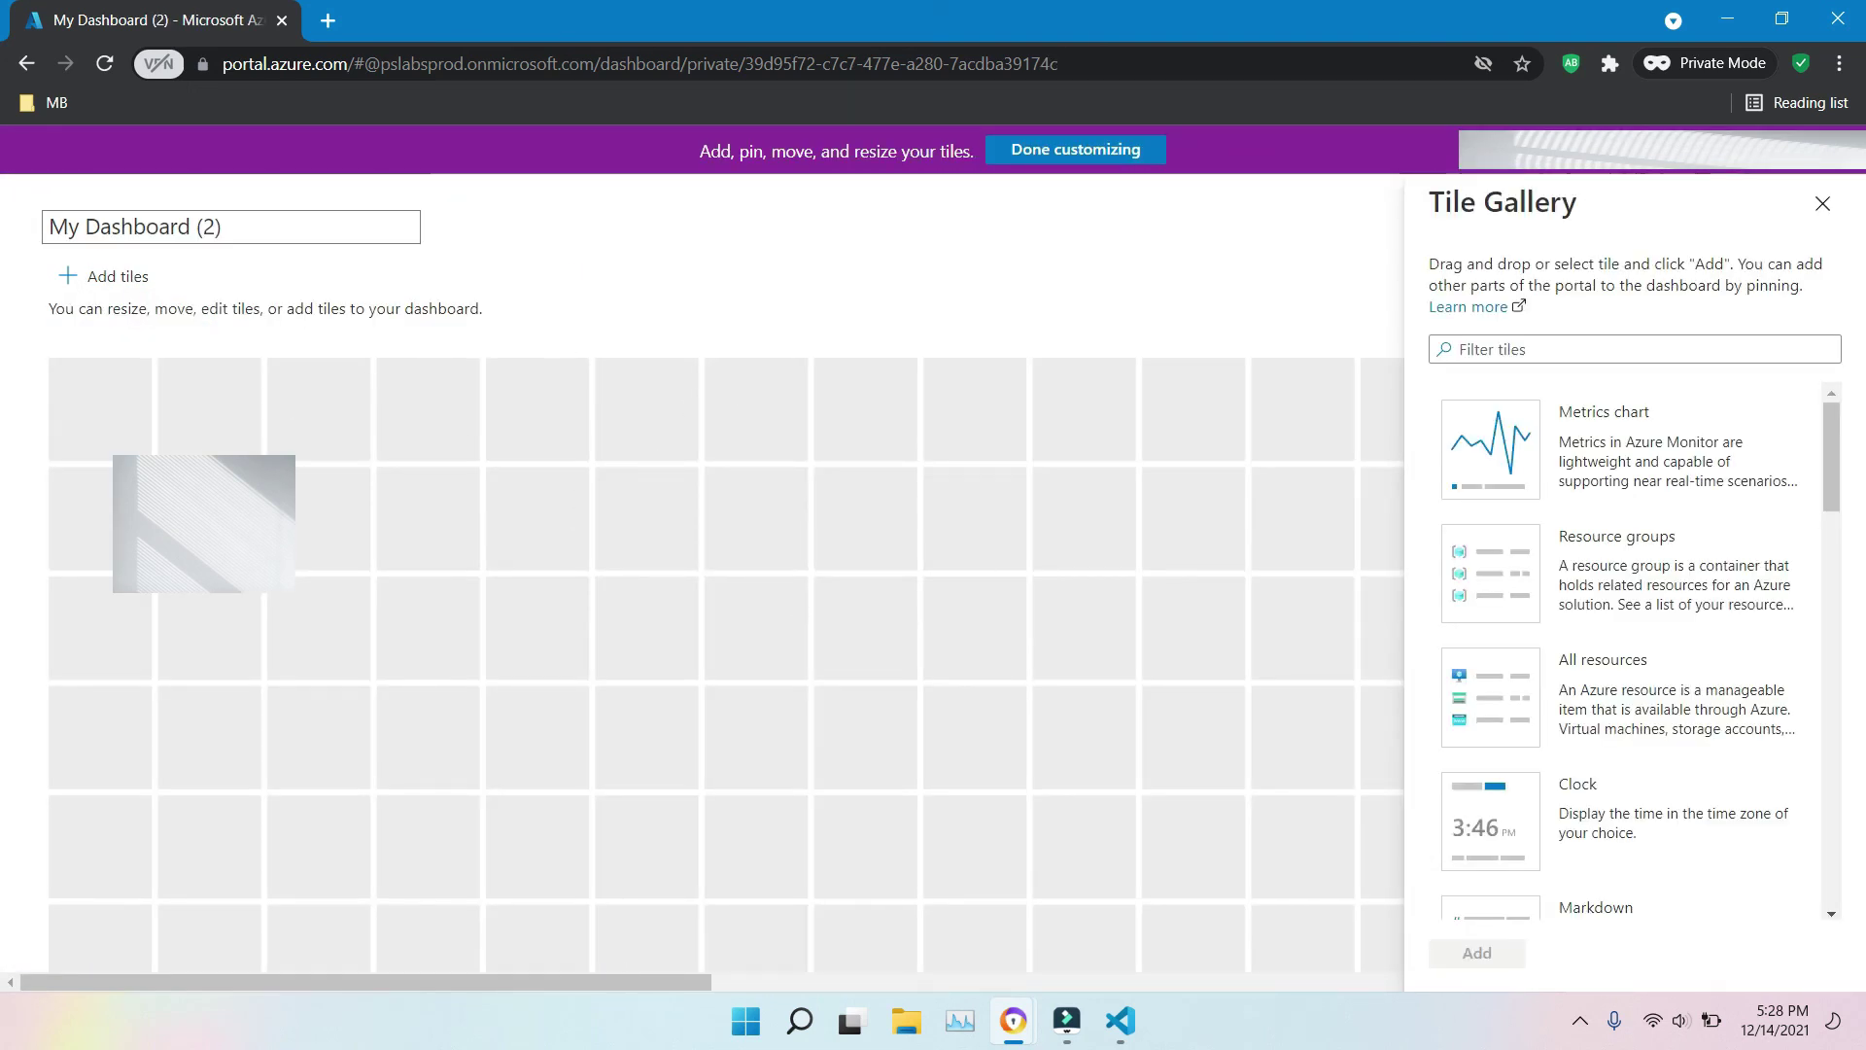
click(1822, 204)
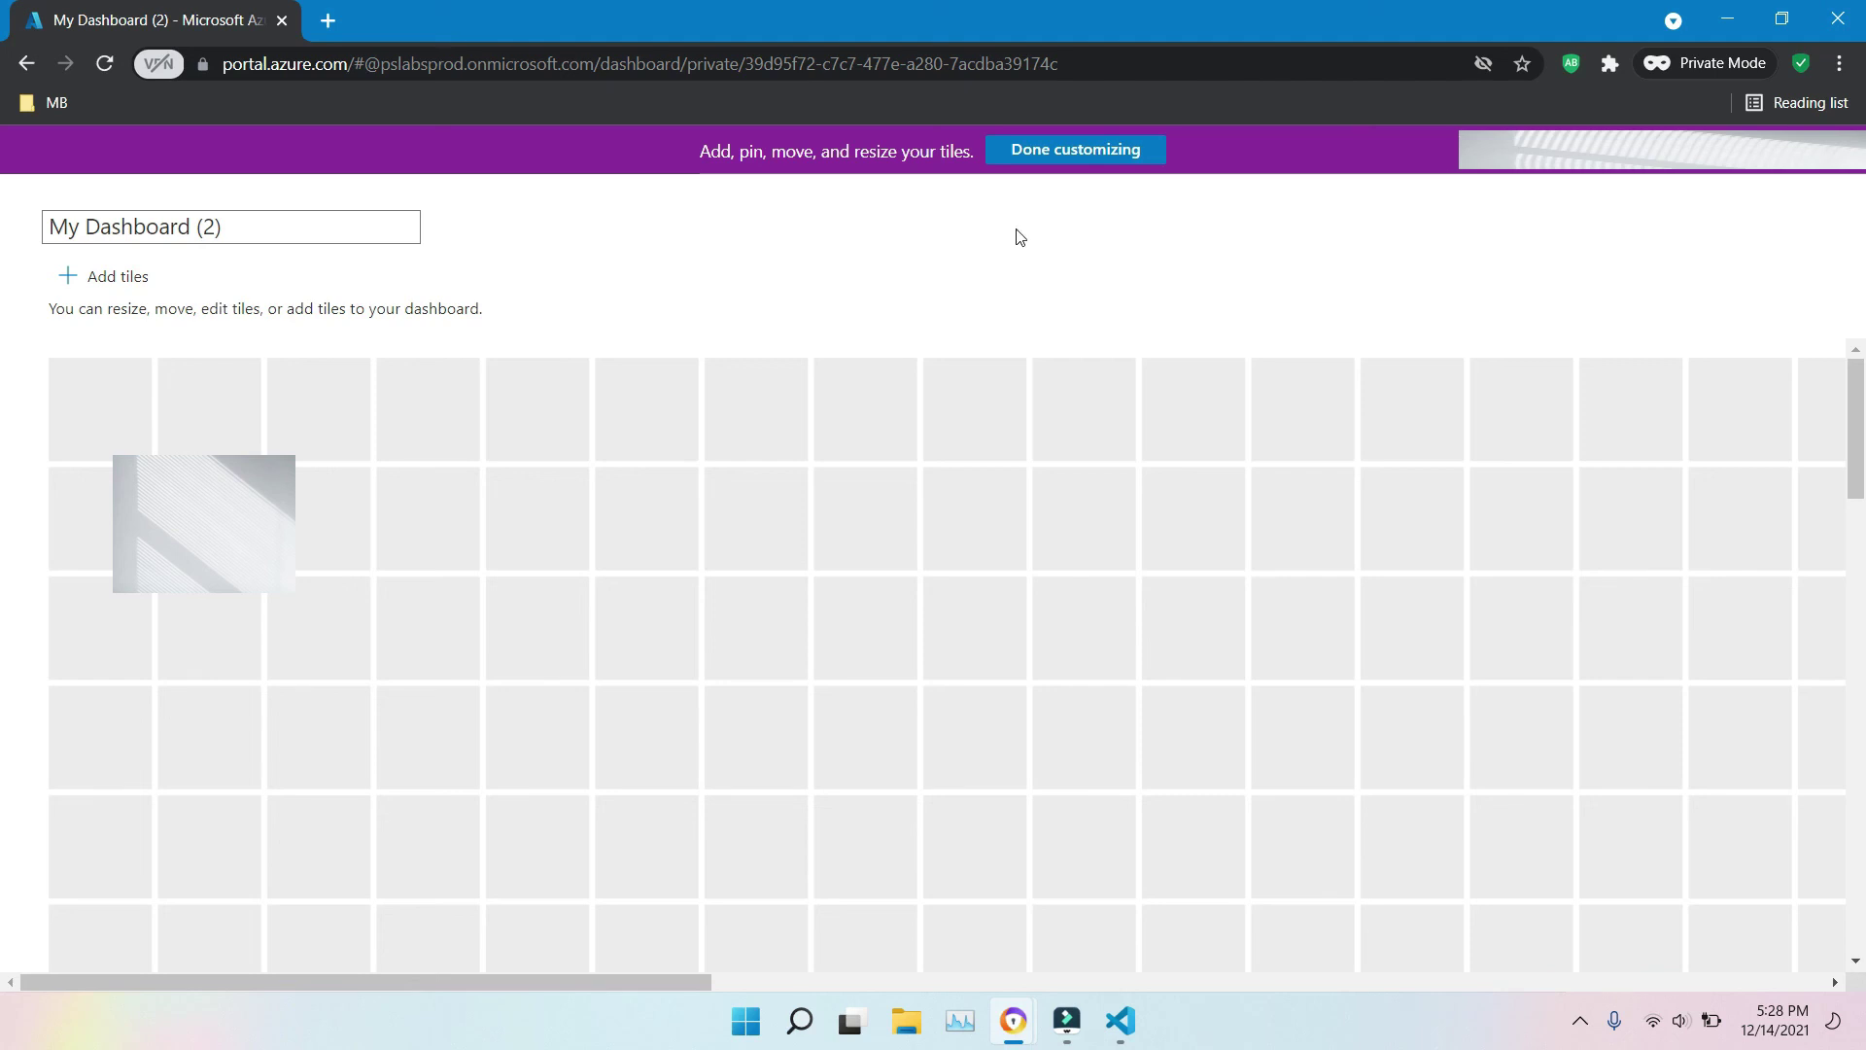
click(26, 64)
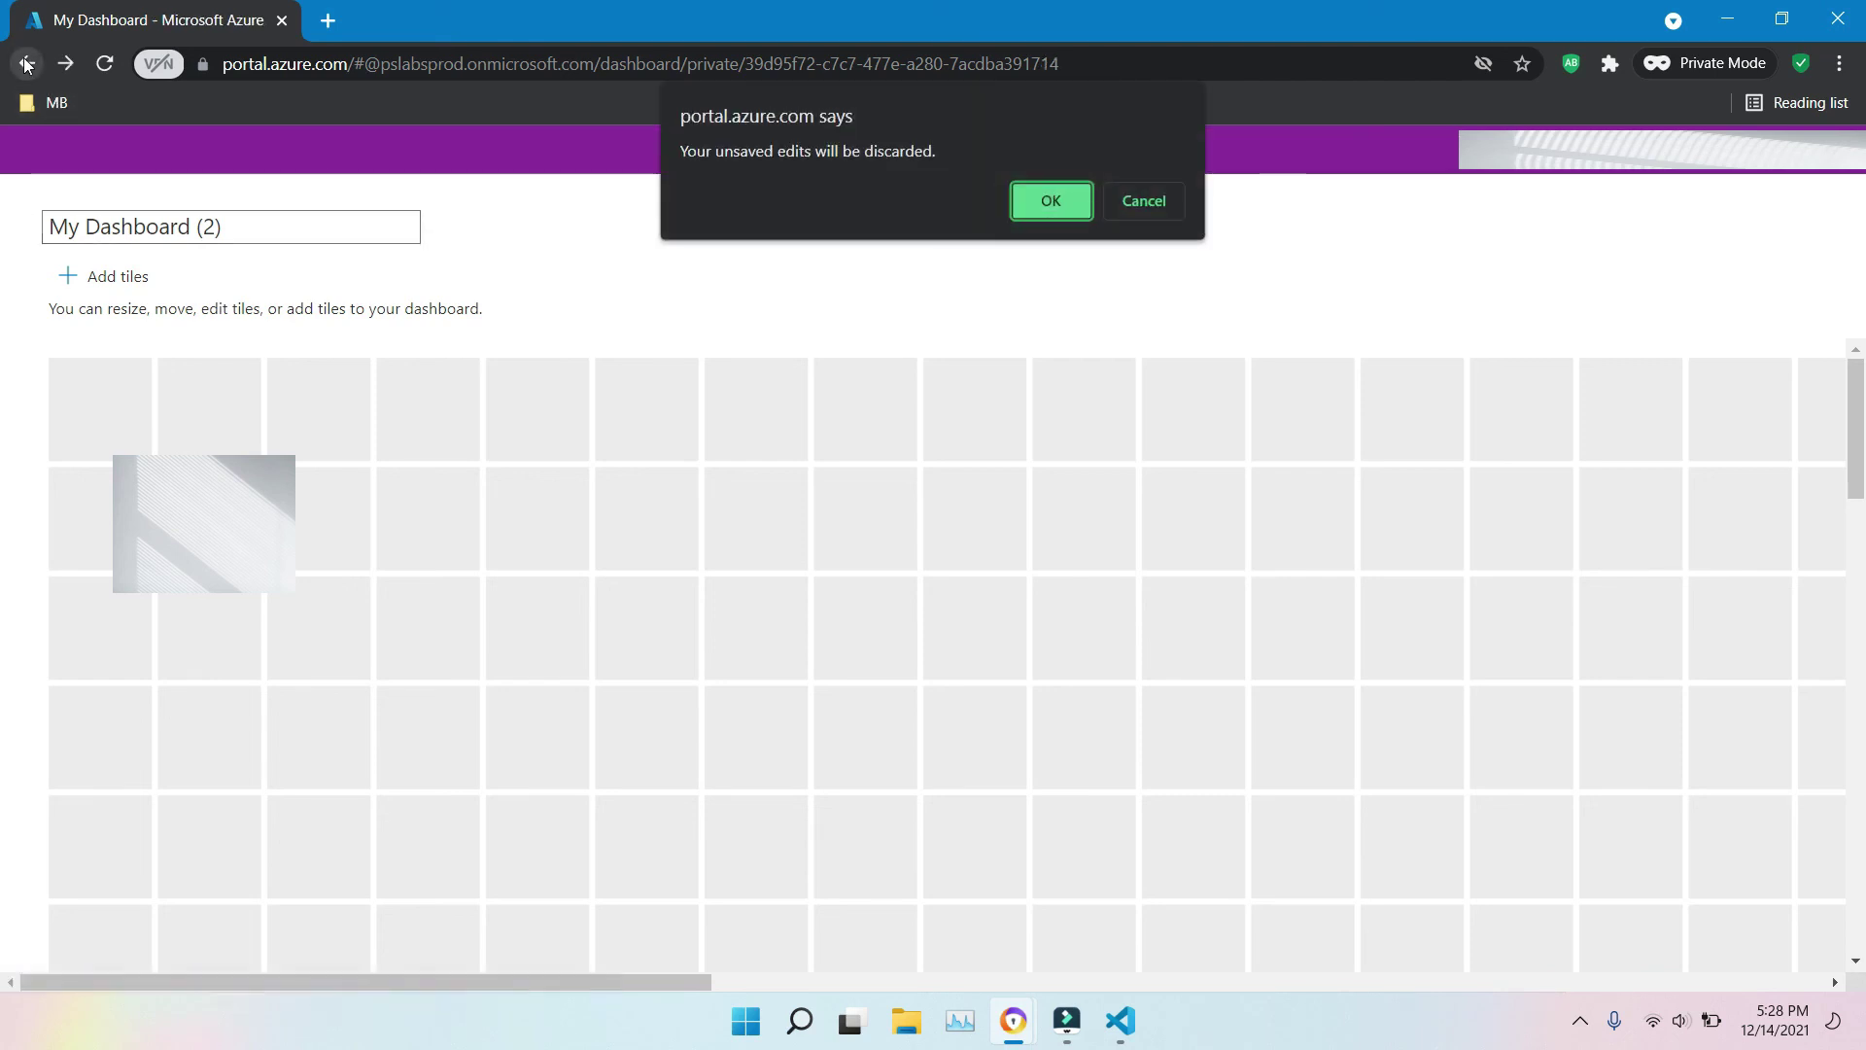
click(1052, 201)
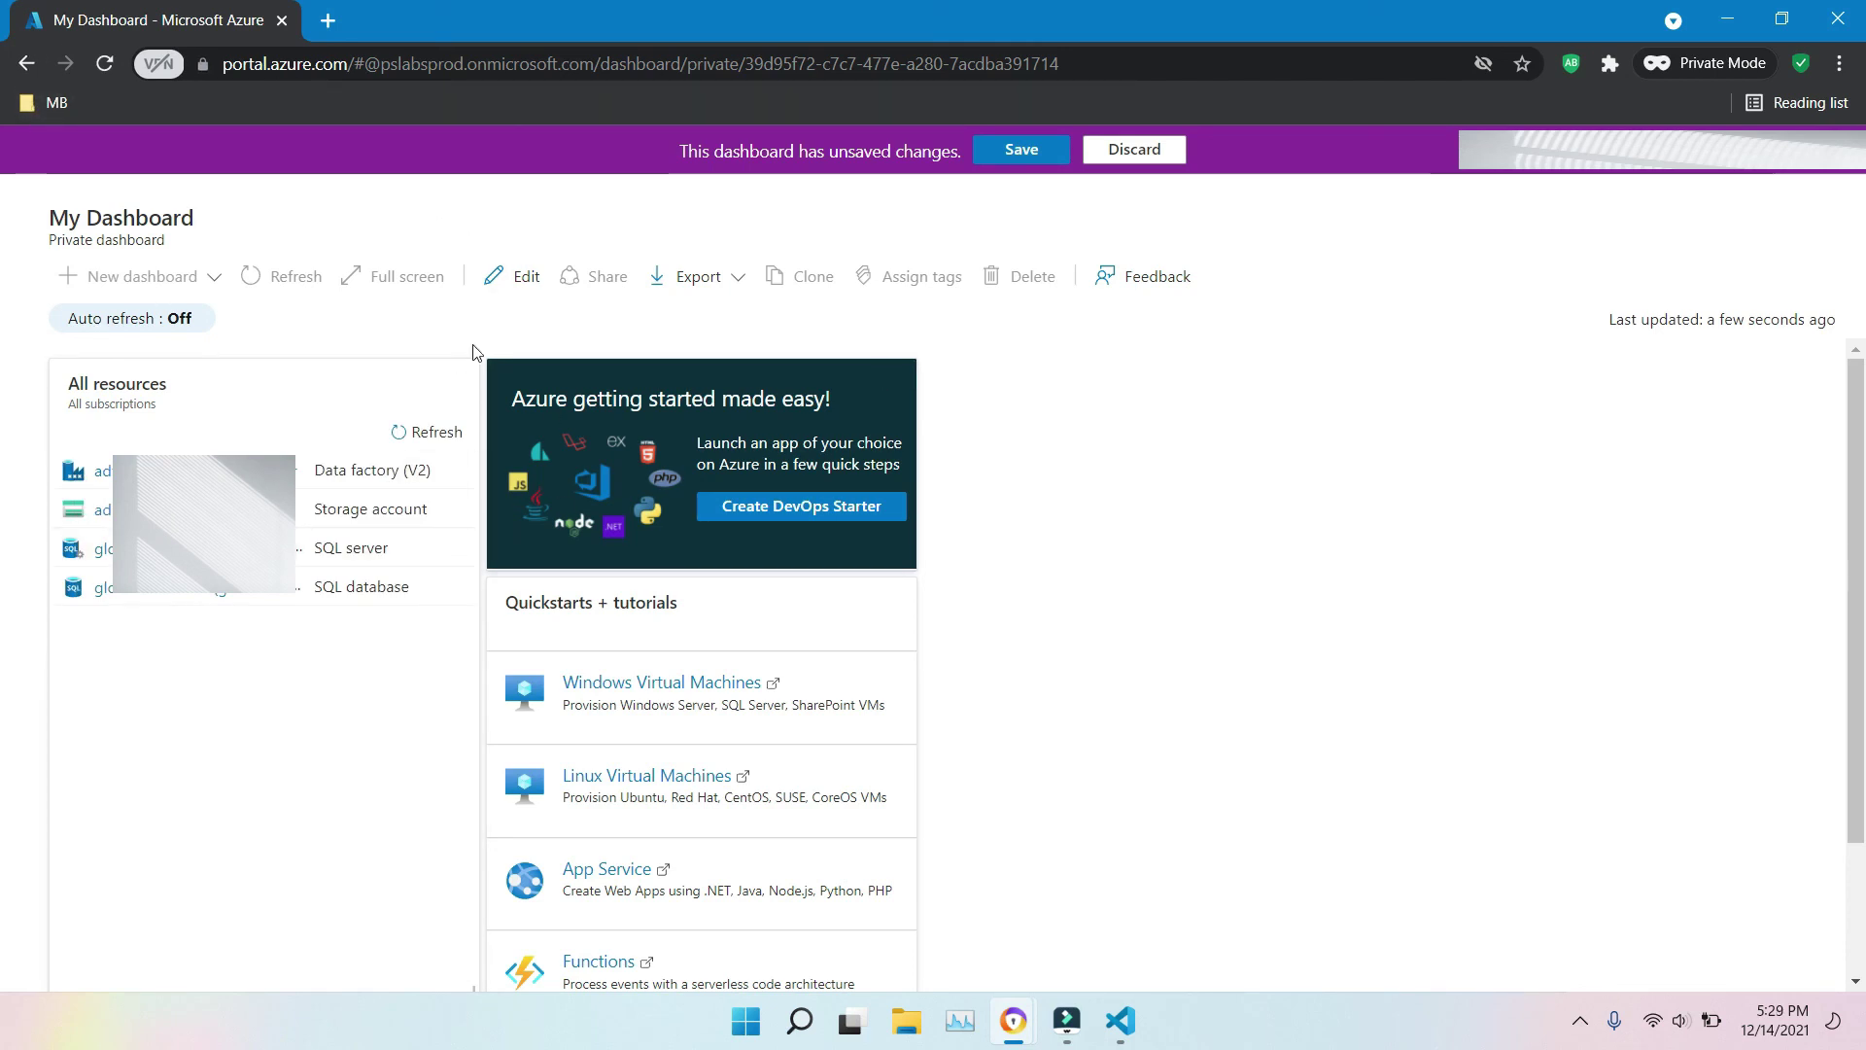
click(27, 64)
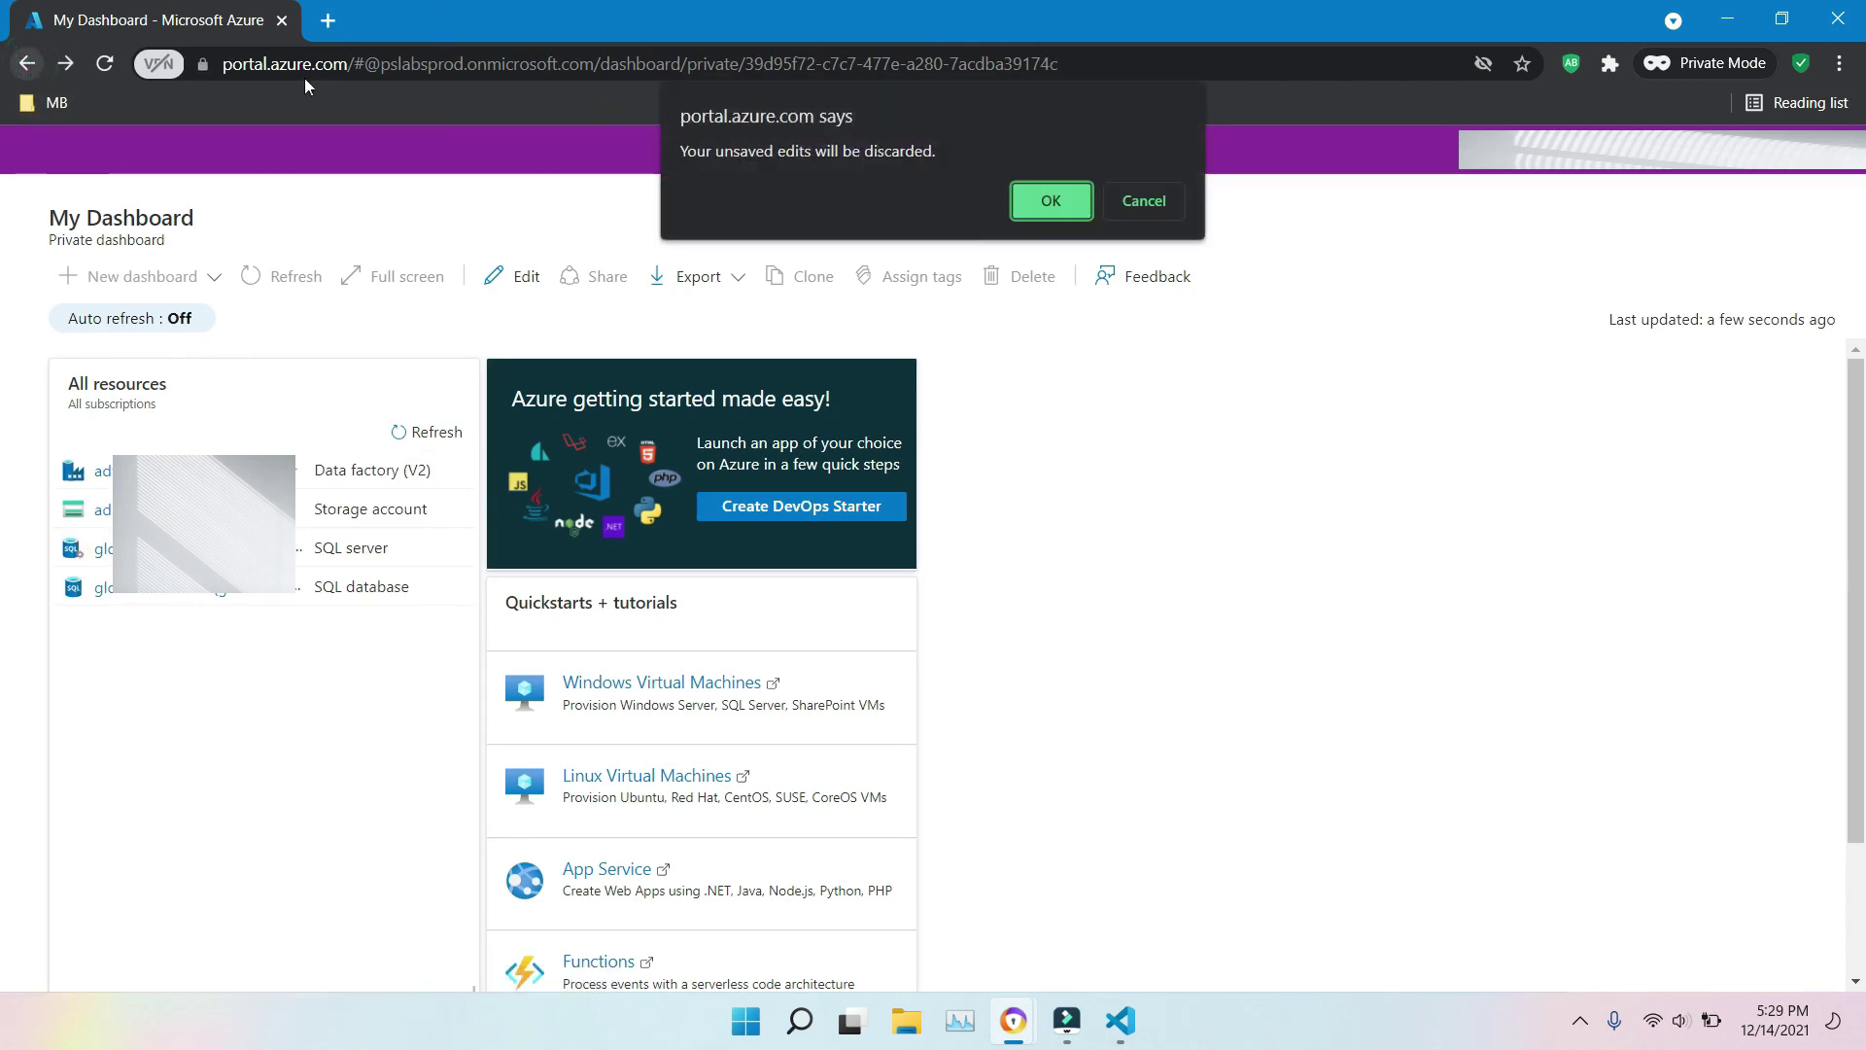
click(1155, 204)
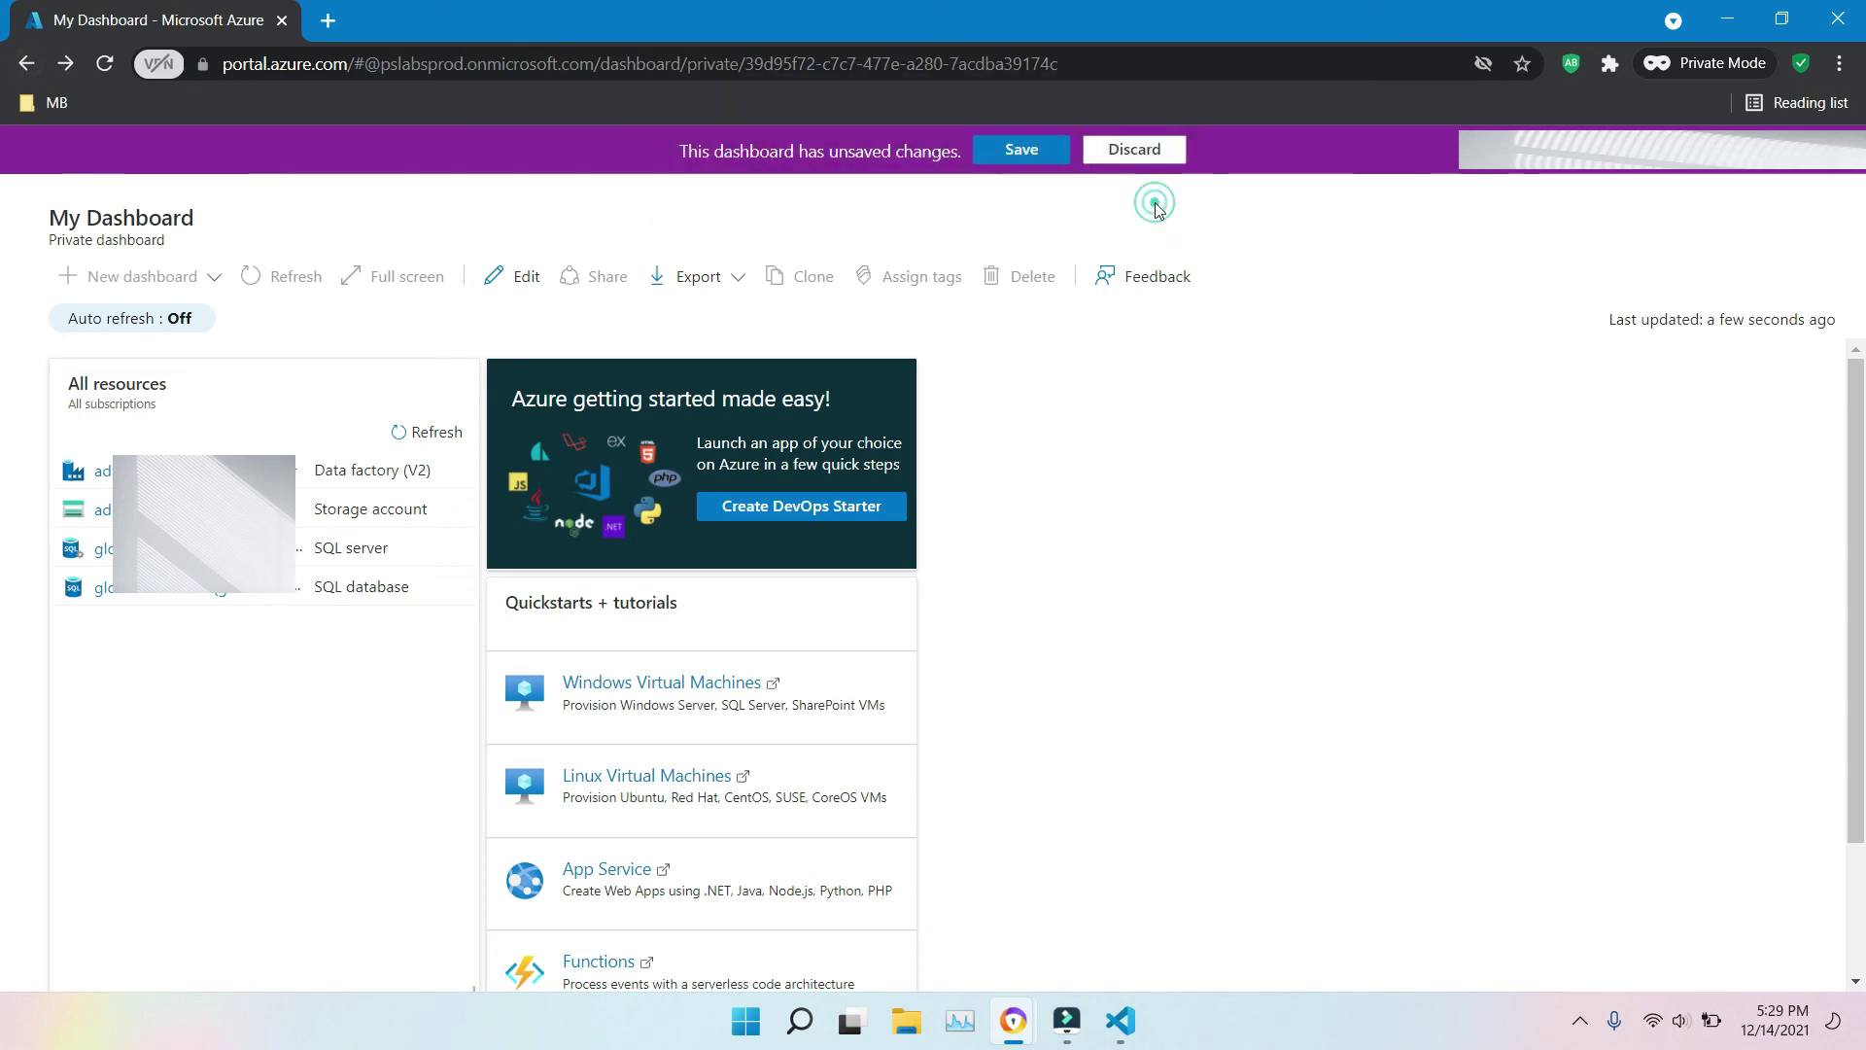
- Switch to the browser window with the Code M2.0 YouTube channel and browse the Asp.NetMVC video series on Facebook Watch
mouse_move(1008, 1016)
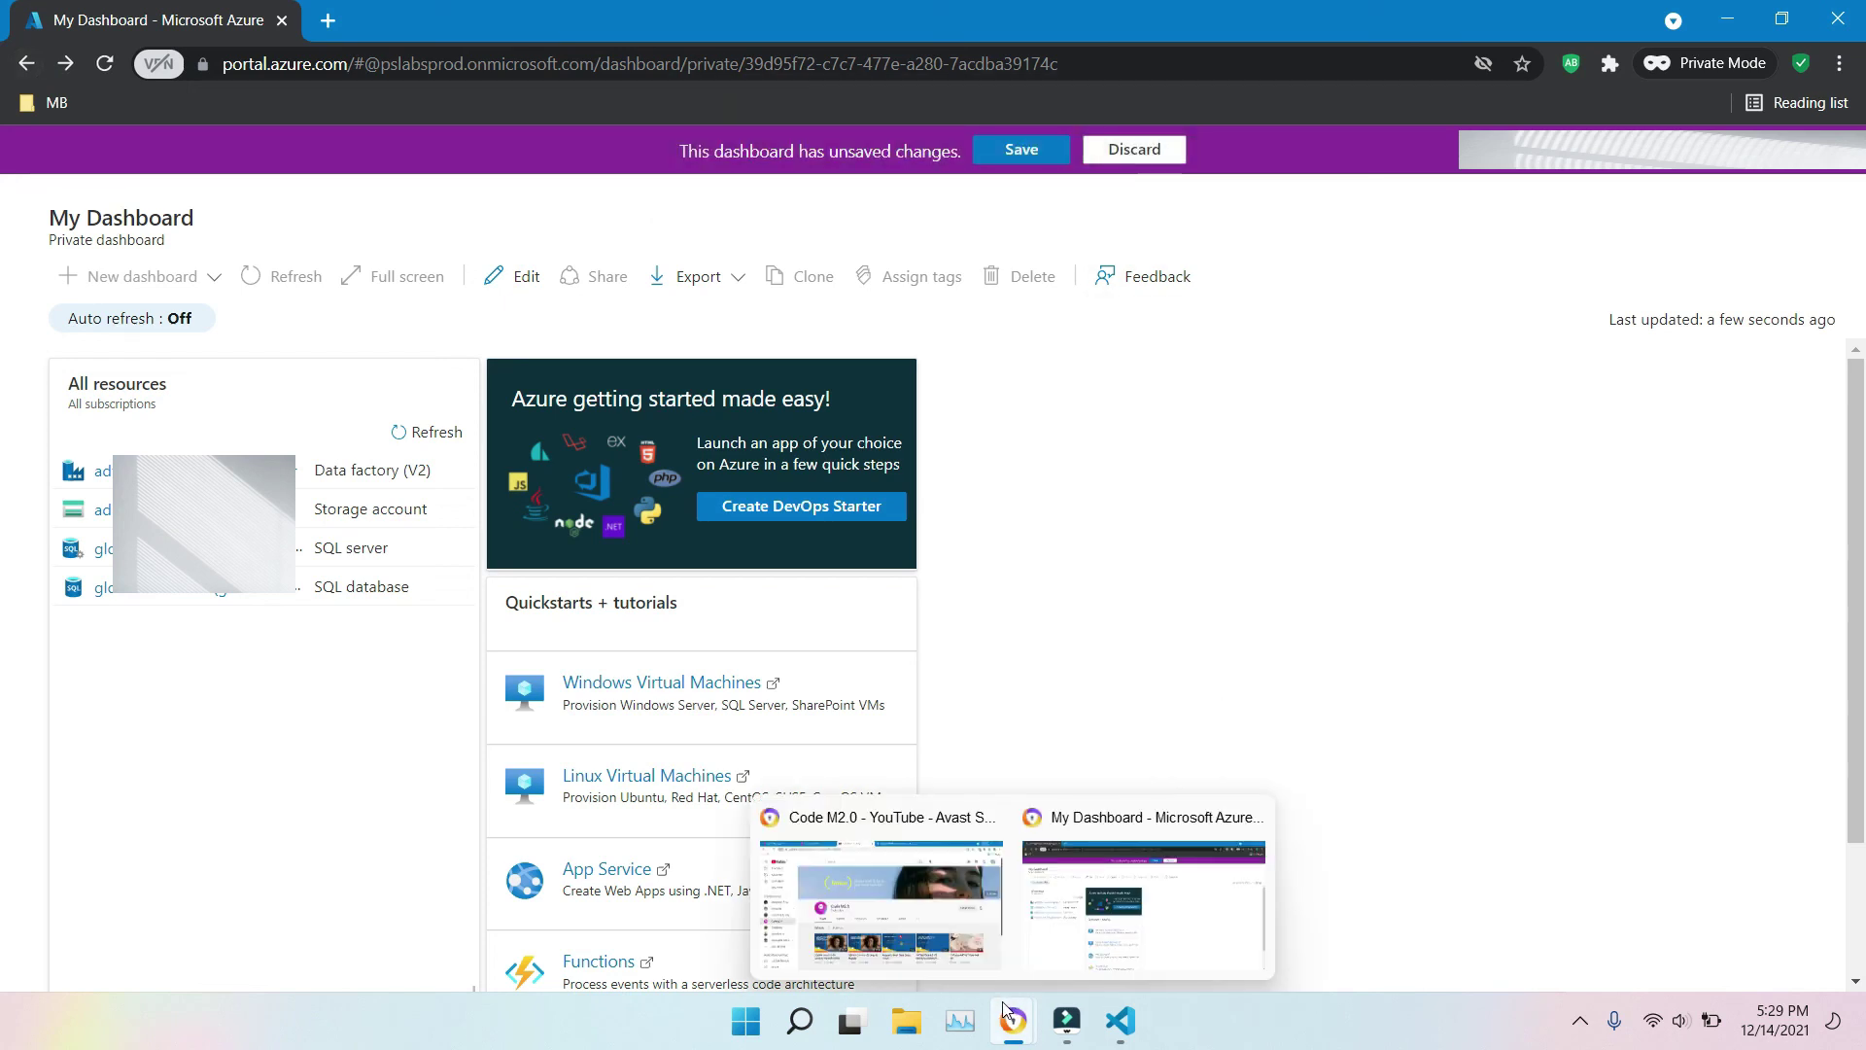
click(933, 884)
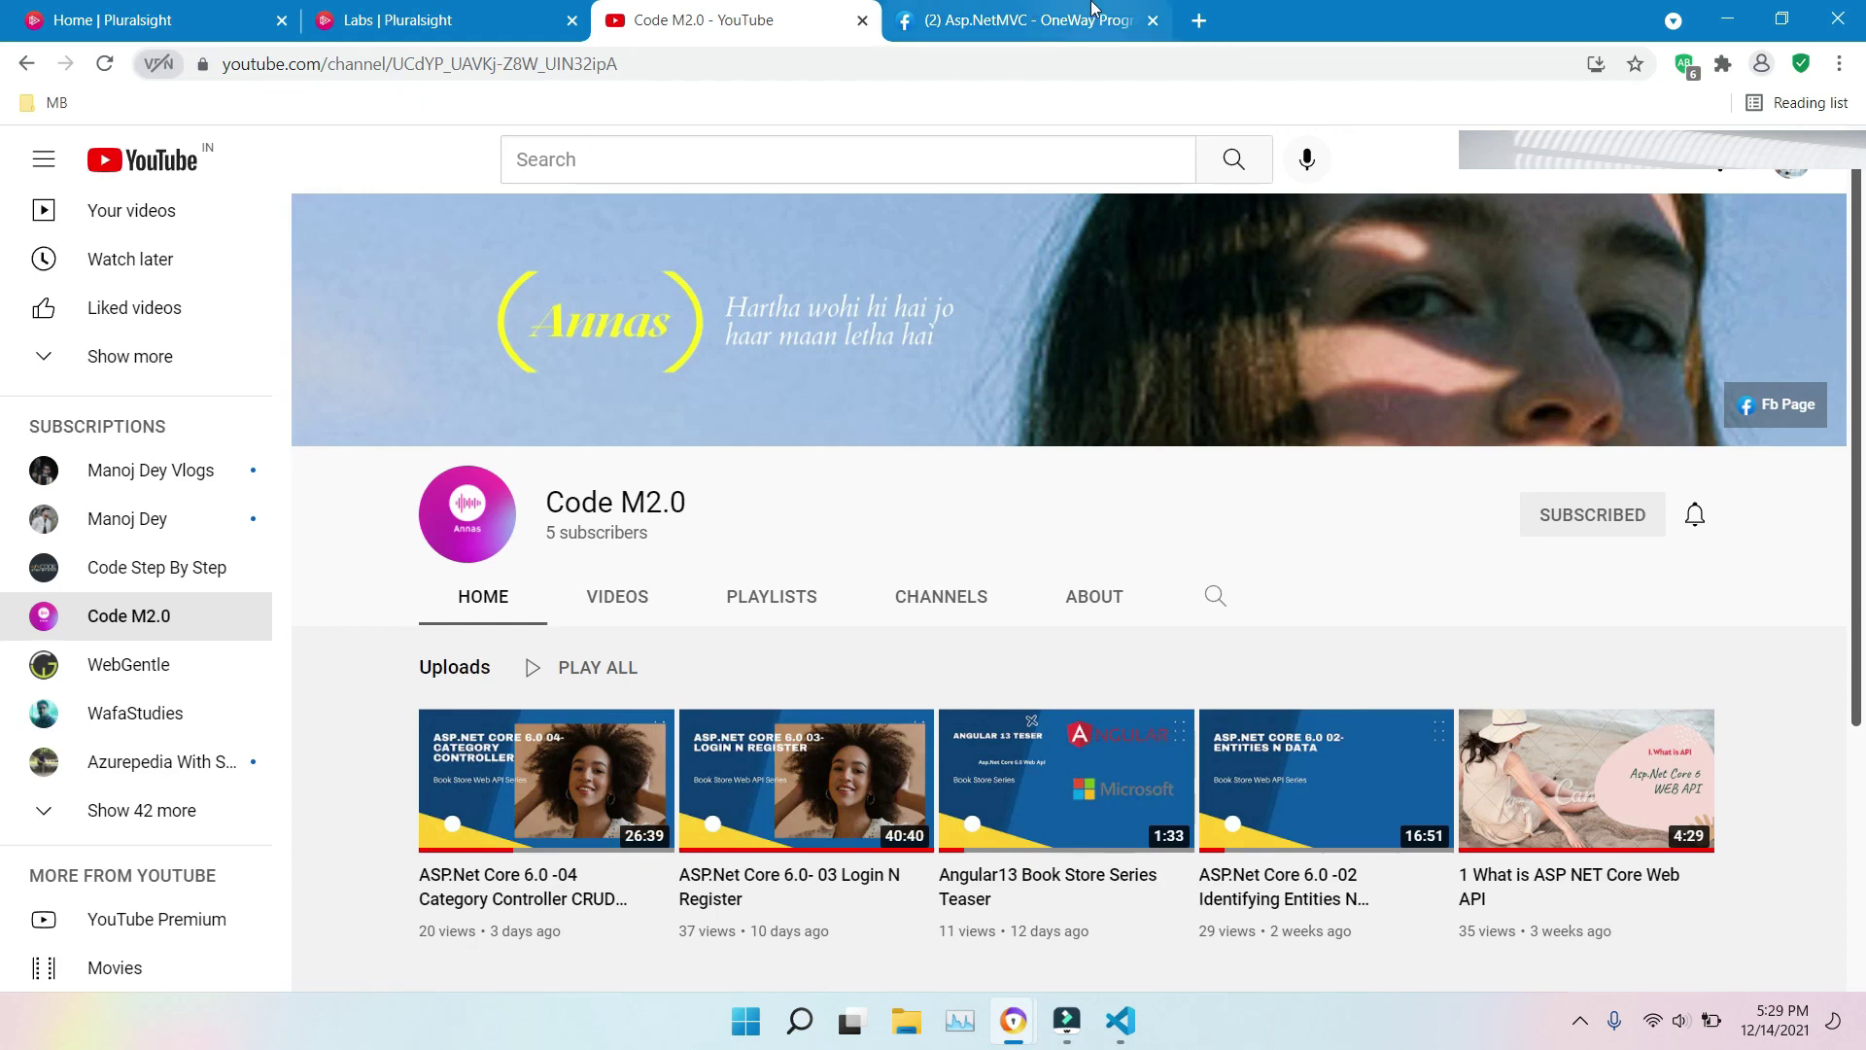
click(1030, 19)
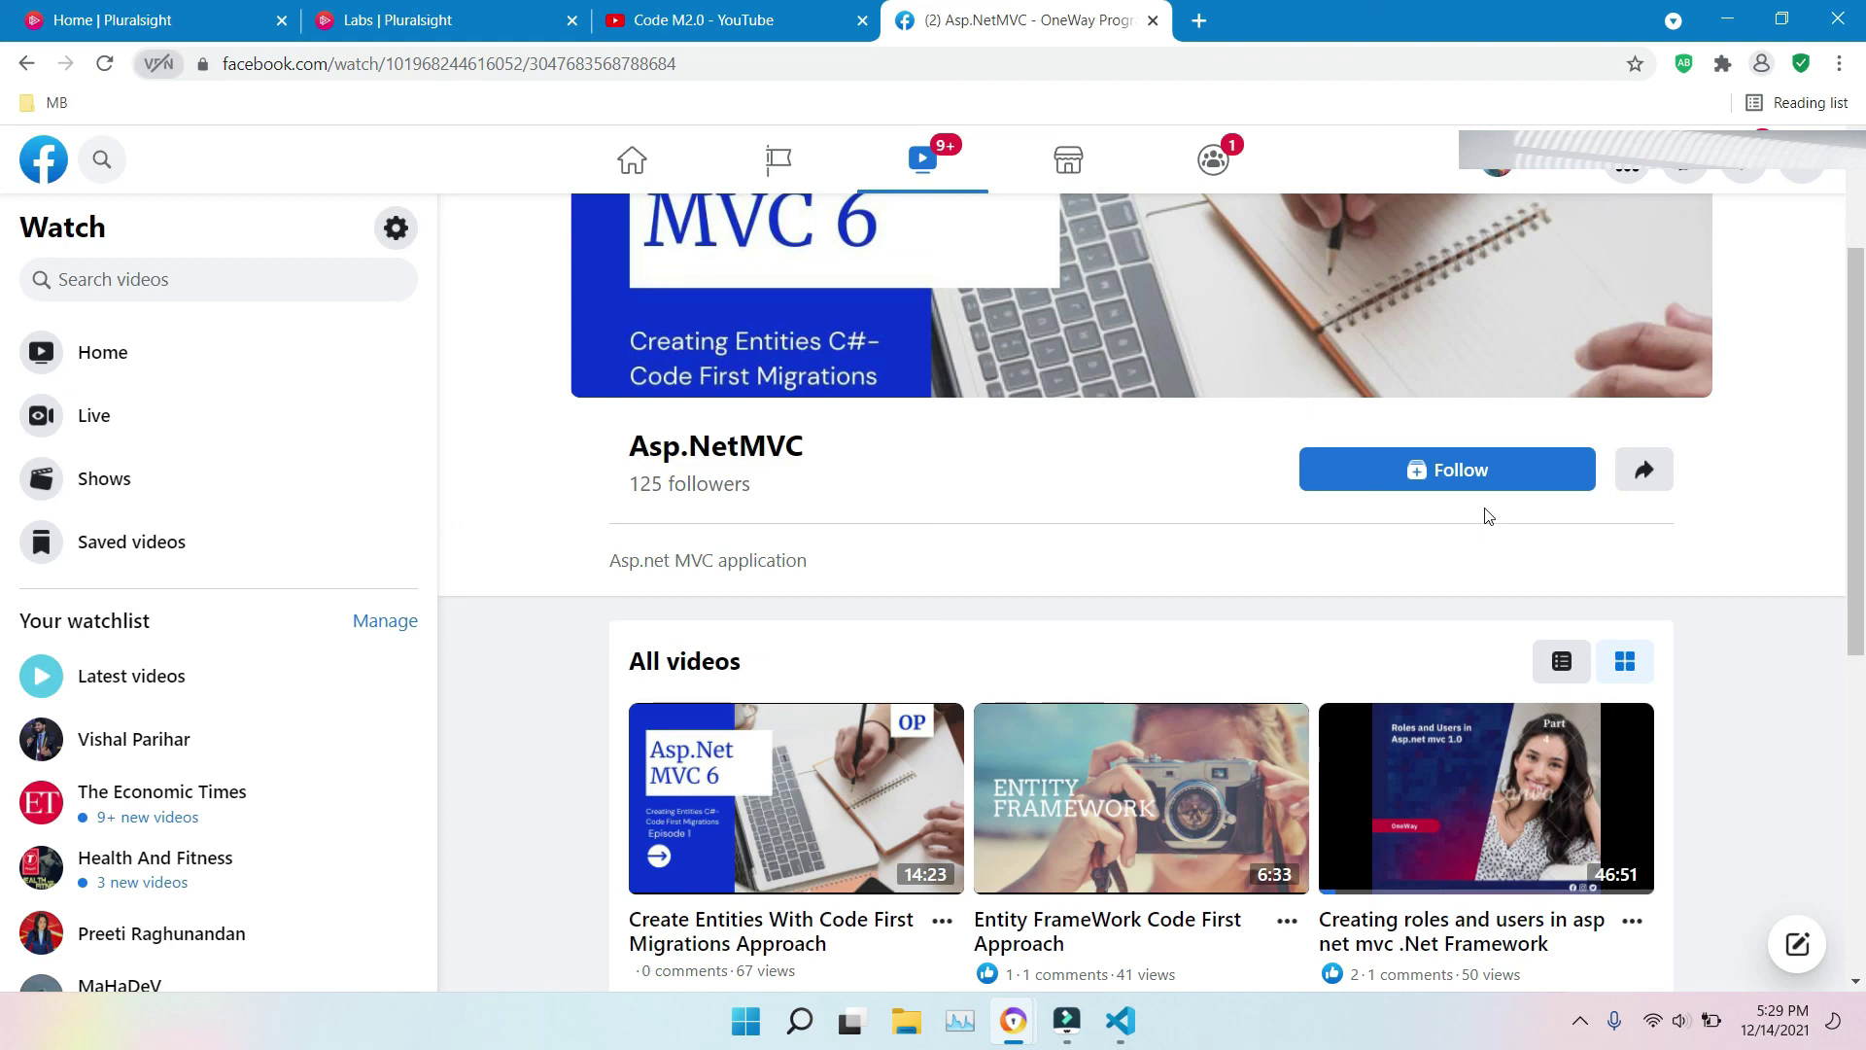
drag(1855, 605, 1844, 921)
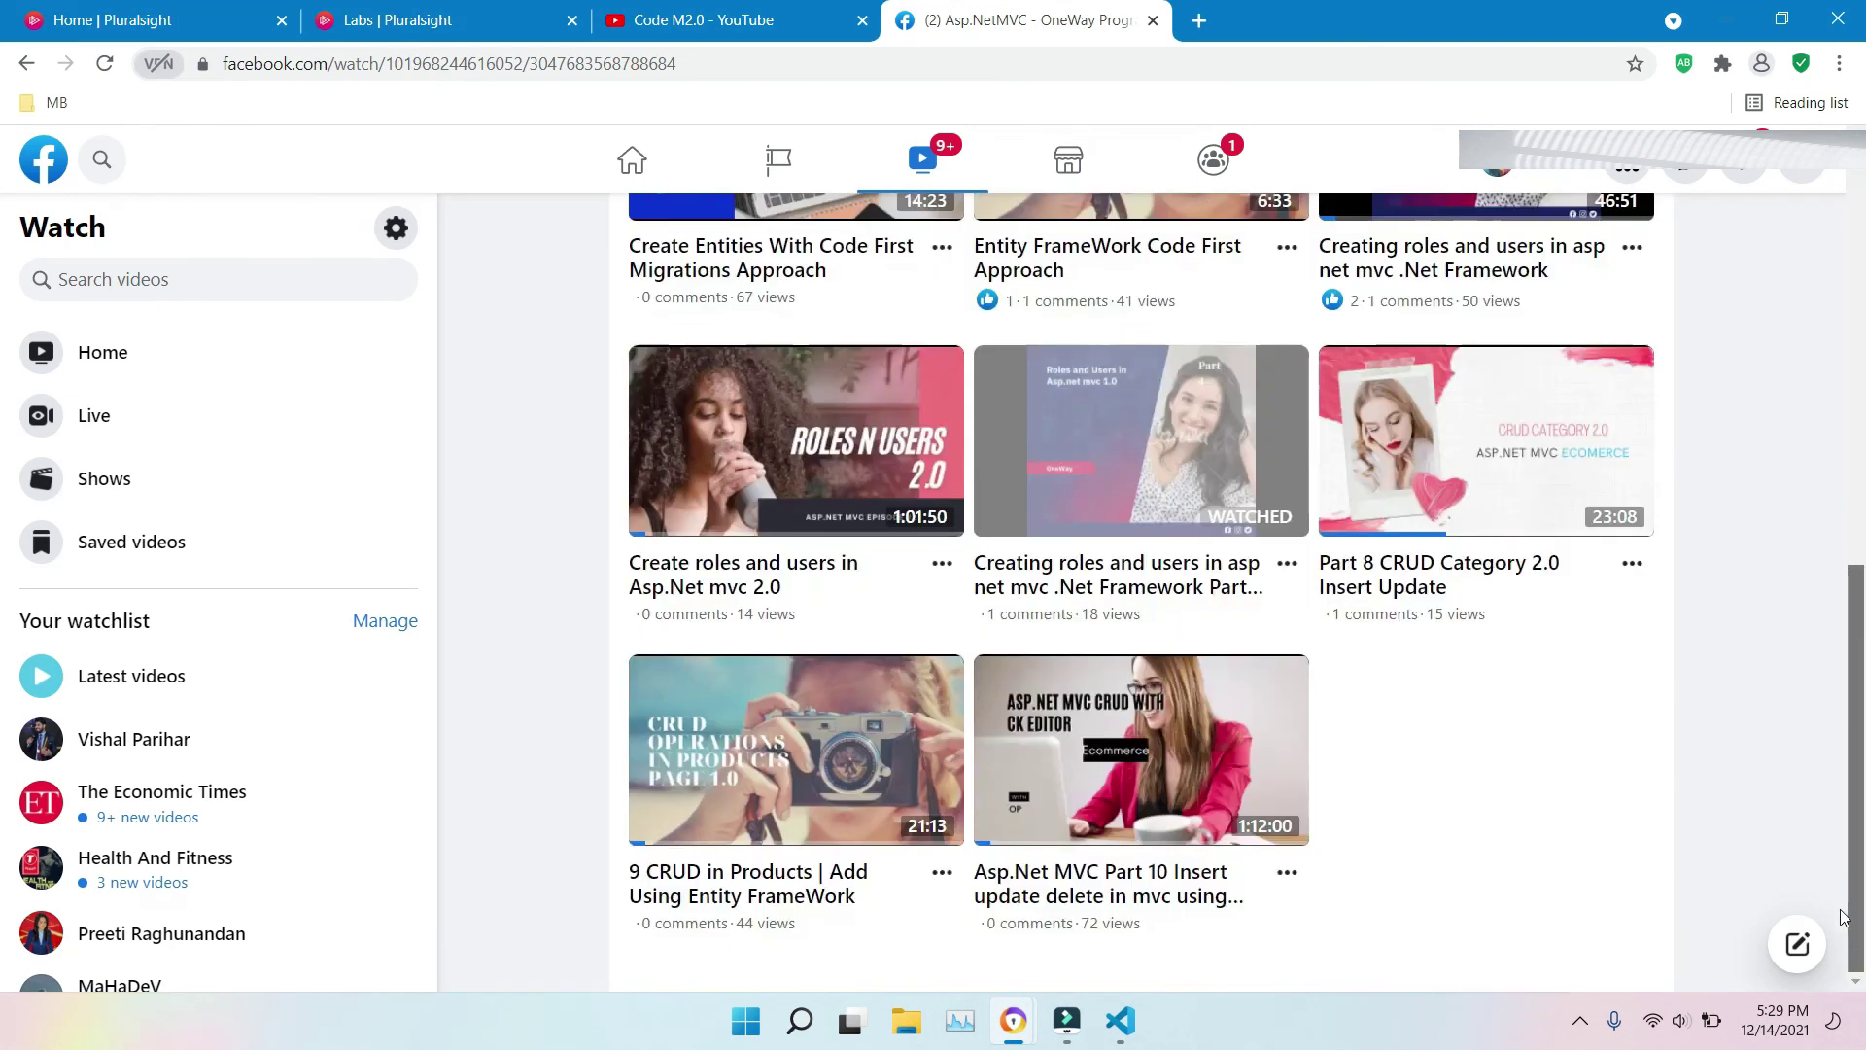
scroll(1864, 637, up, 5)
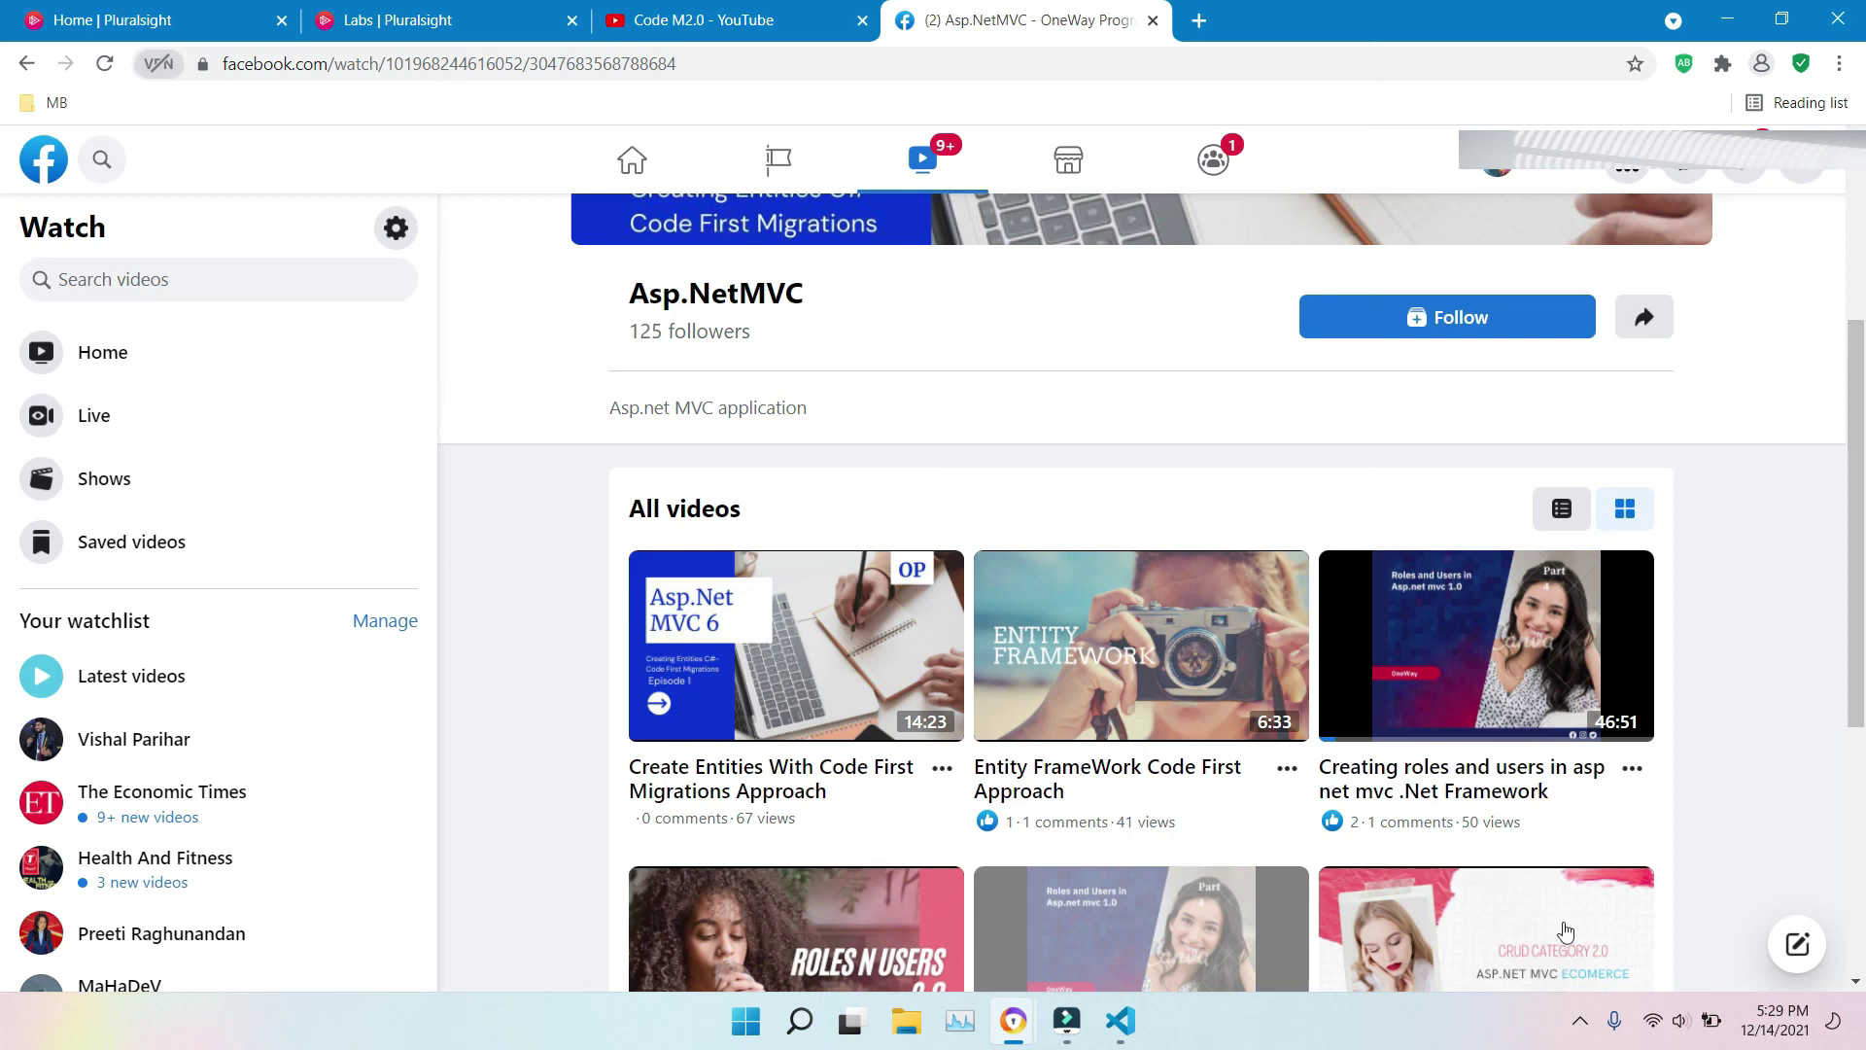
click(1599, 1040)
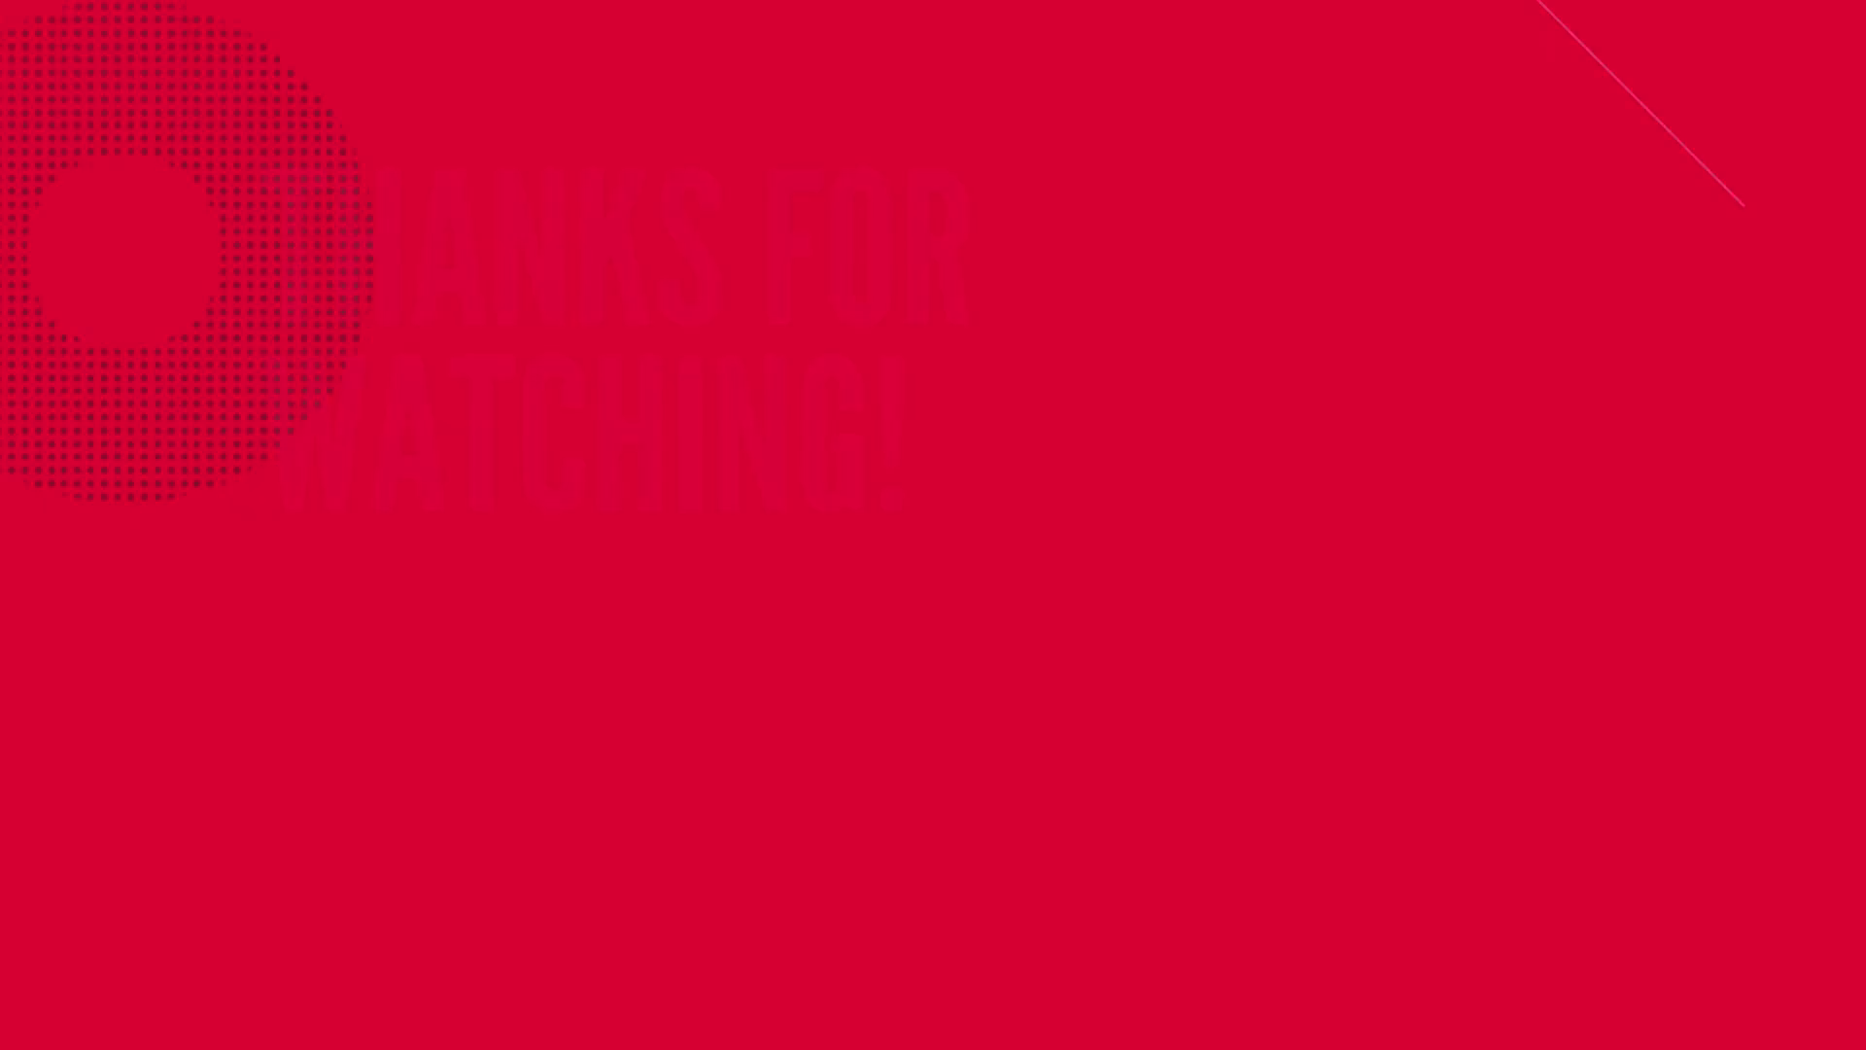